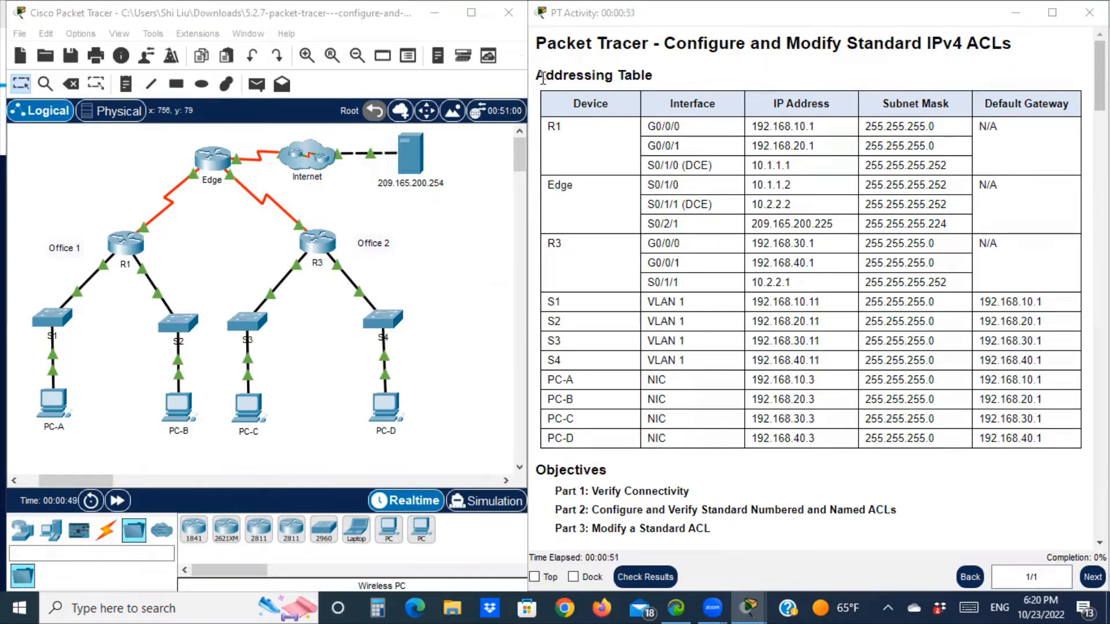
Read the lab's objectives, background scenario and the Part 1 connectivity instructions up to the ping tests from PC-A.
{"action": "scroll", "coordinate": [658, 81], "scroll_direction": "down", "scroll_amount": 5}
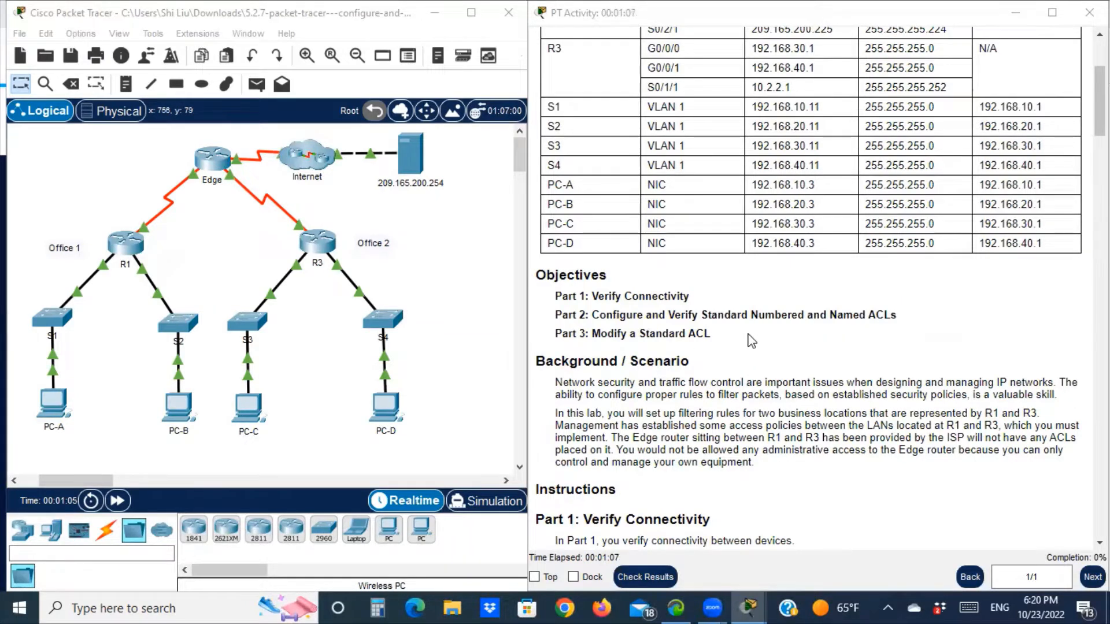
{"action": "scroll", "coordinate": [751, 341], "scroll_direction": "down", "scroll_amount": 1}
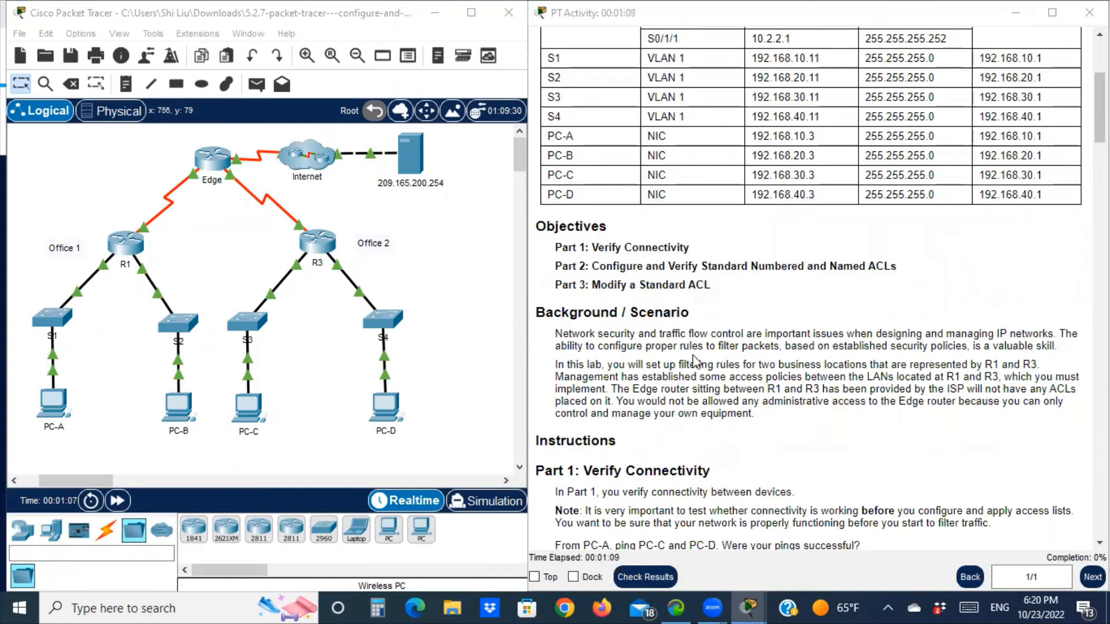
{"action": "scroll", "coordinate": [691, 362], "scroll_direction": "down", "scroll_amount": 1}
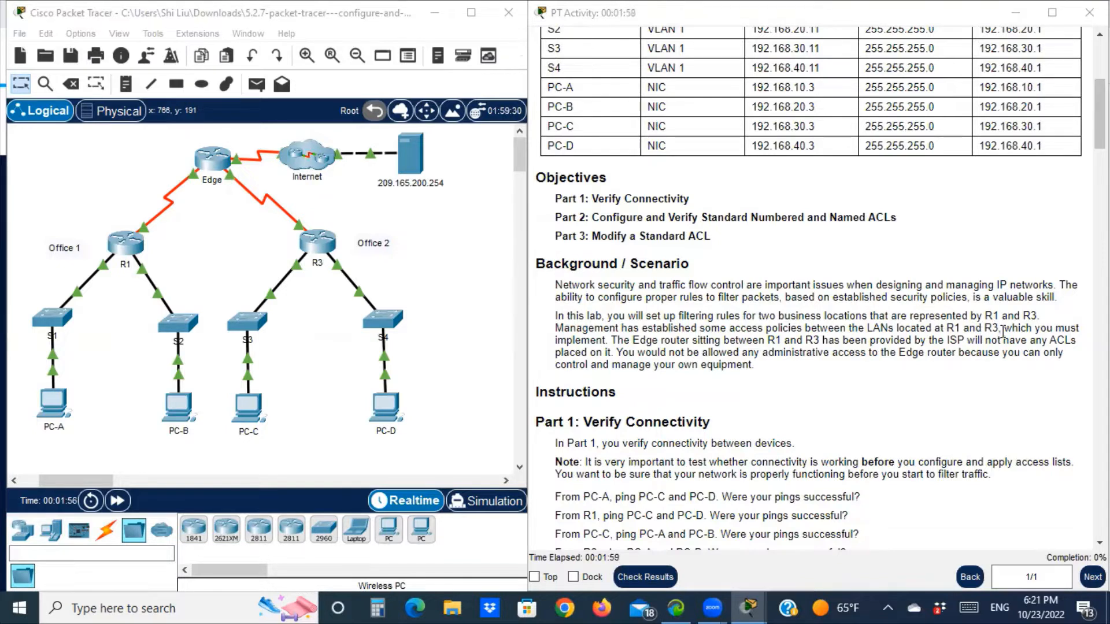
{"action": "left_click_drag", "start_coordinate": [1003, 328], "coordinate": [982, 330]}
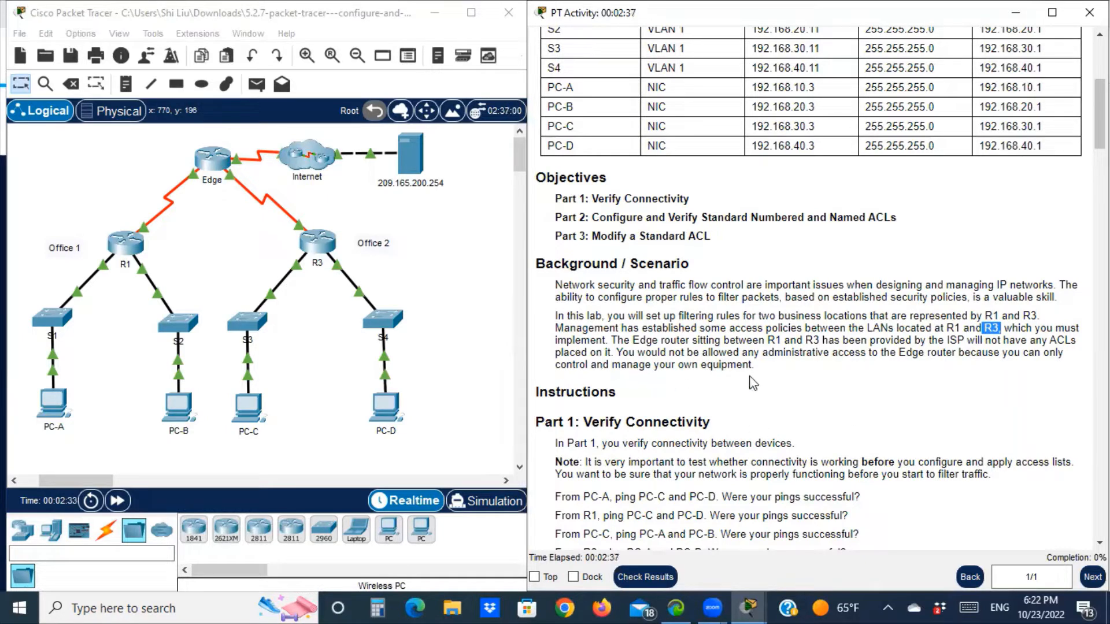
{"action": "scroll", "coordinate": [754, 384], "scroll_direction": "down", "scroll_amount": 3}
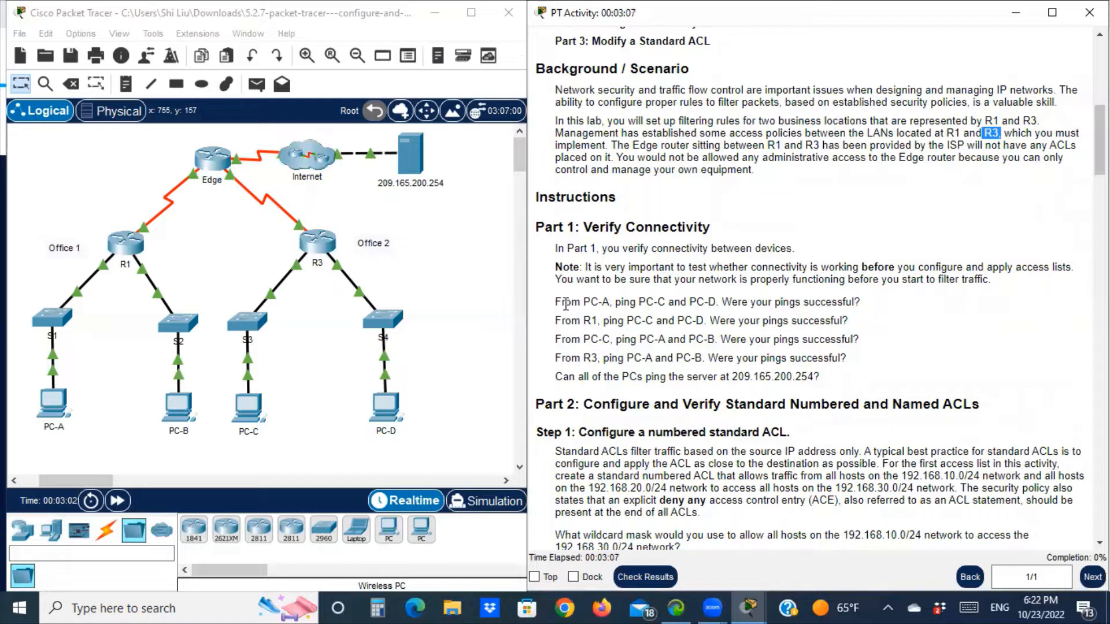
{"action": "left_click_drag", "start_coordinate": [565, 302], "coordinate": [598, 297]}
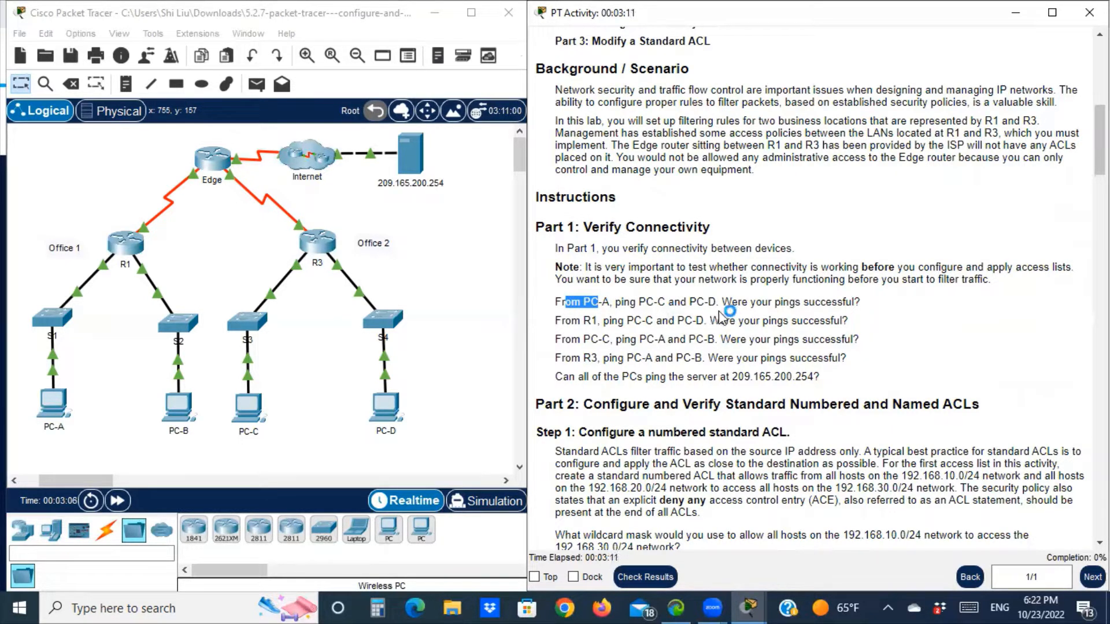
Open PC-A's Command Prompt and move its window off the activity instructions.
{"action": "left_click", "coordinate": [55, 403]}
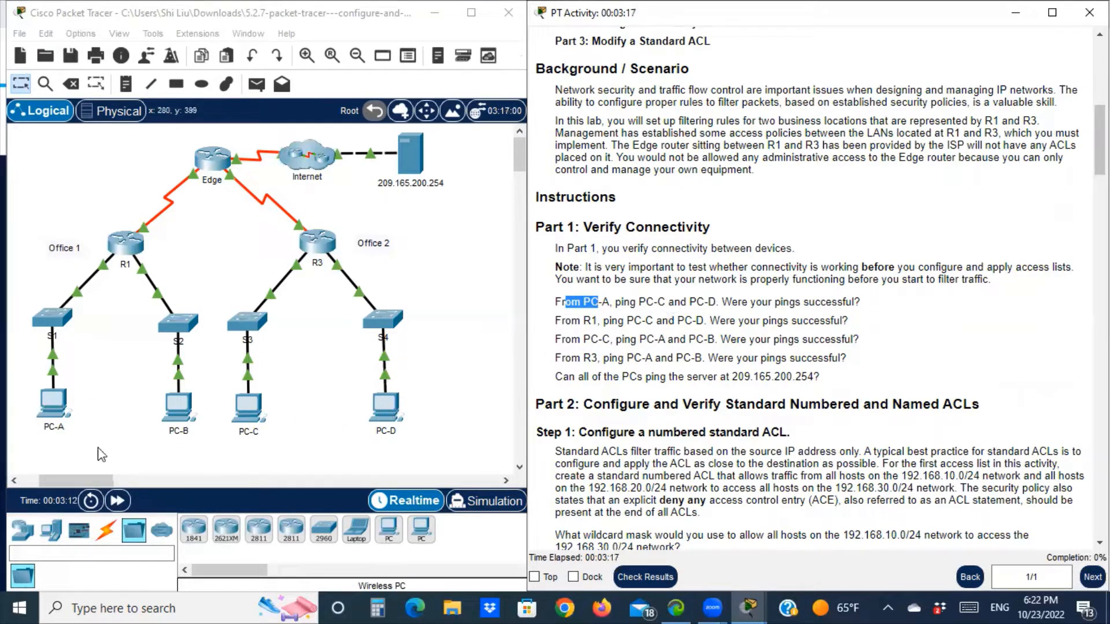
{"action": "left_click", "coordinate": [54, 399]}
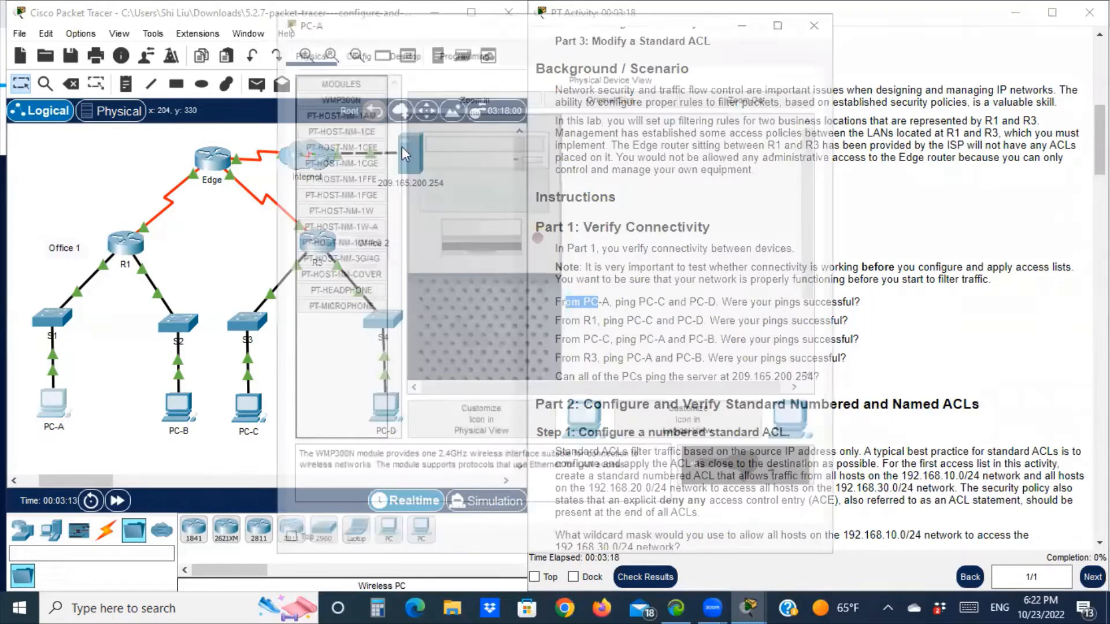
{"action": "left_click", "coordinate": [401, 51]}
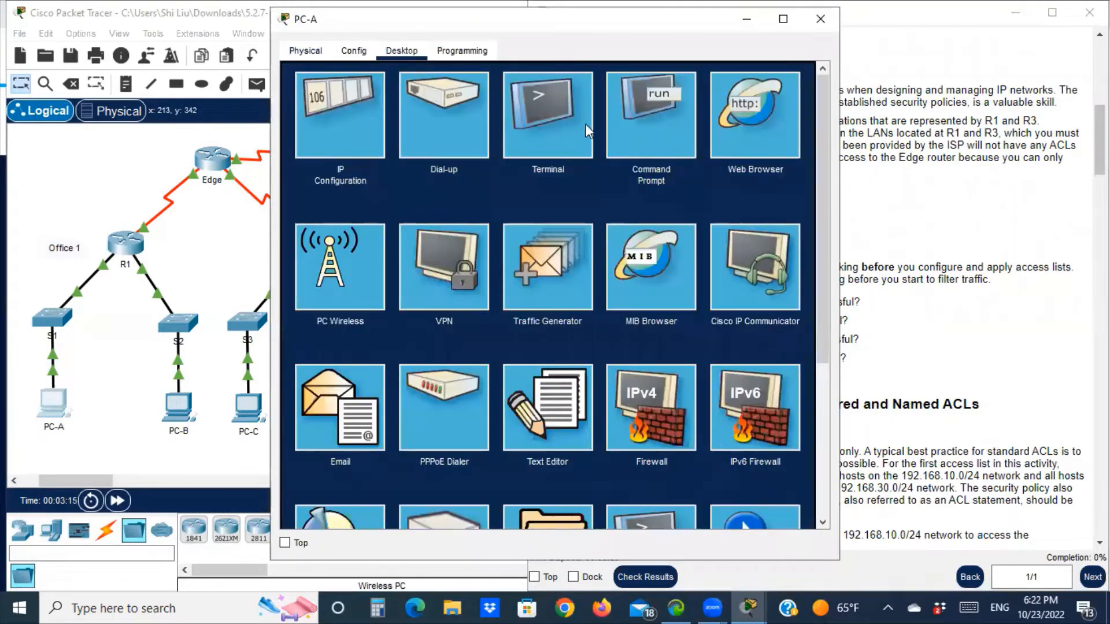
{"action": "left_click", "coordinate": [628, 127]}
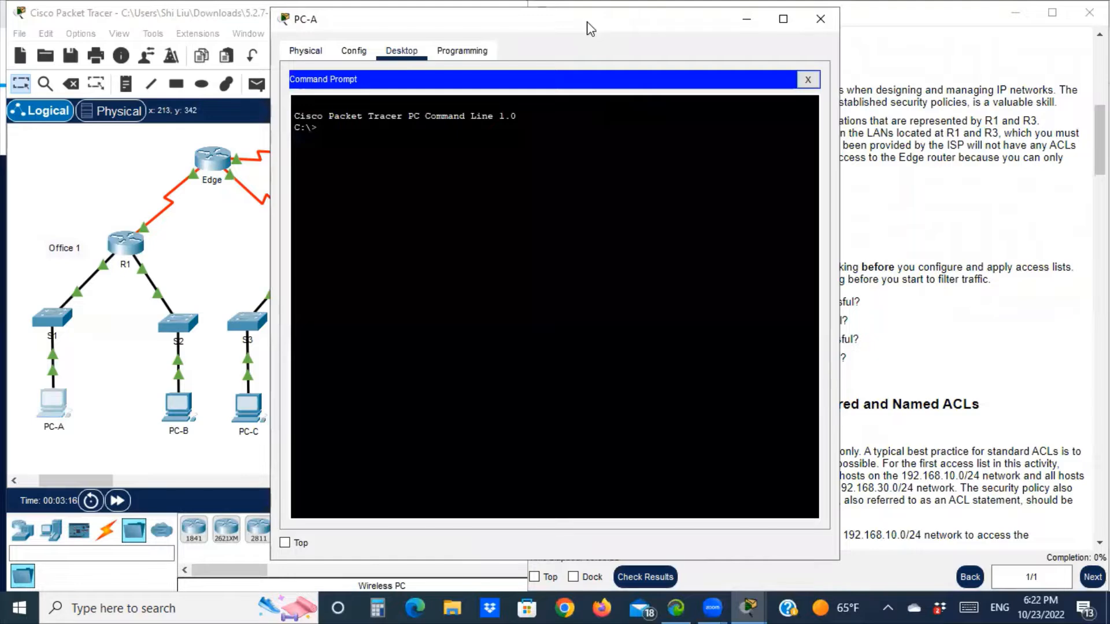
{"action": "left_click_drag", "start_coordinate": [589, 28], "coordinate": [312, 27]}
Bring the addressing table into view and begin a ping command at PC-A's prompt.
{"action": "left_click", "coordinate": [582, 151]}
{"action": "scroll", "coordinate": [815, 198], "scroll_direction": "up", "scroll_amount": 6}
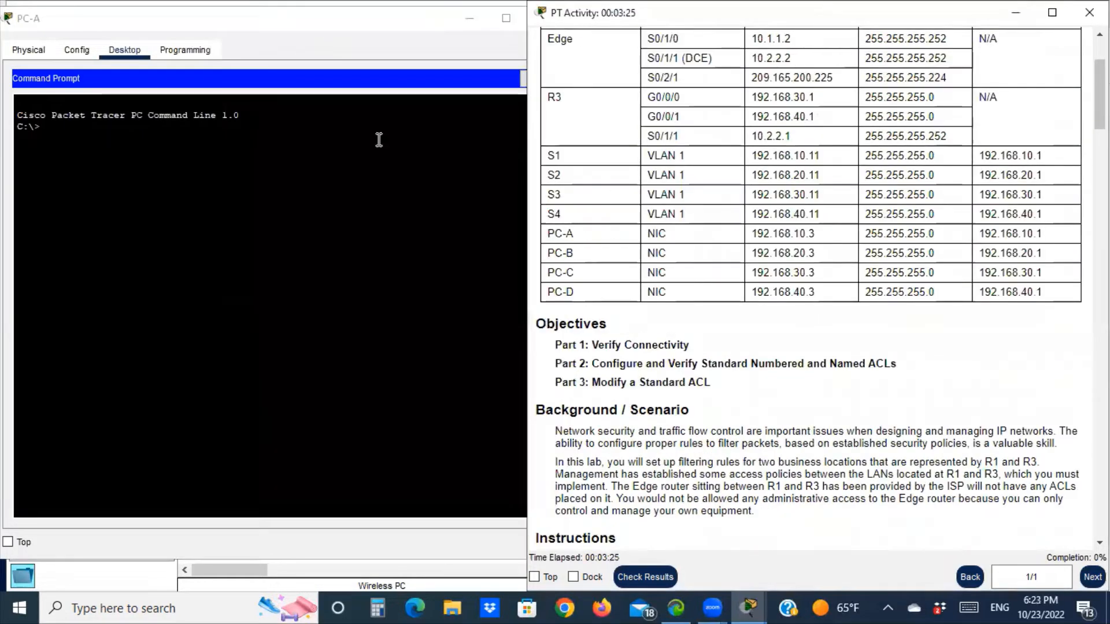
{"action": "left_click", "coordinate": [61, 133]}
{"action": "type", "text": "p"}
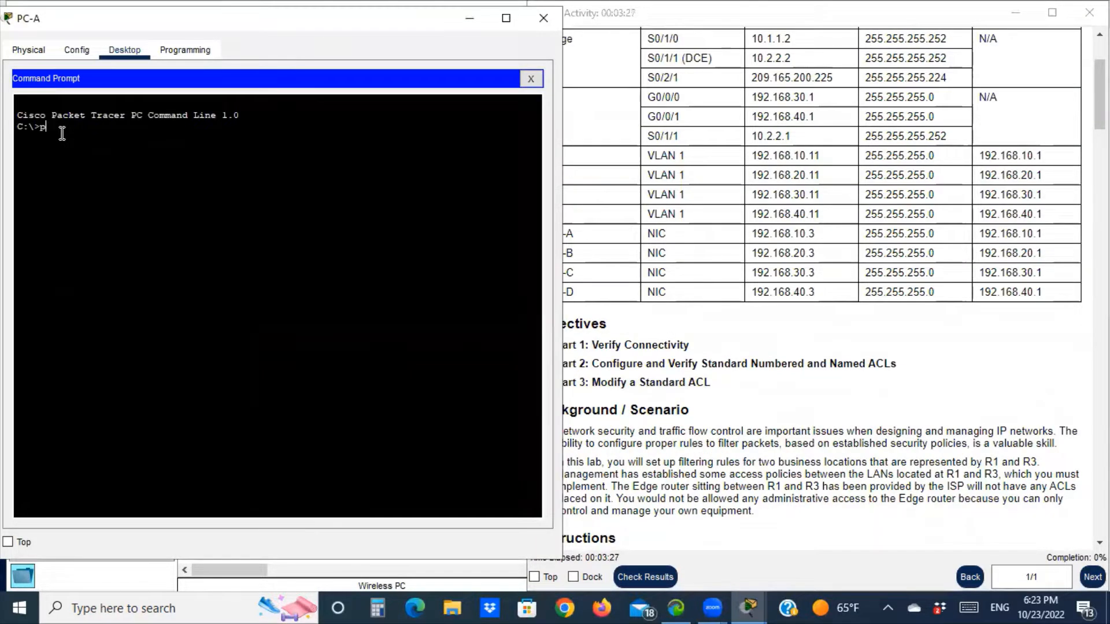
{"action": "type", "text": "ing"}
Copy PC-C's IP address 192.168.30.3 from the addressing table in the instructions.
{"action": "scroll", "coordinate": [657, 269], "scroll_direction": "down", "scroll_amount": 1}
{"action": "left_click", "coordinate": [697, 219]}
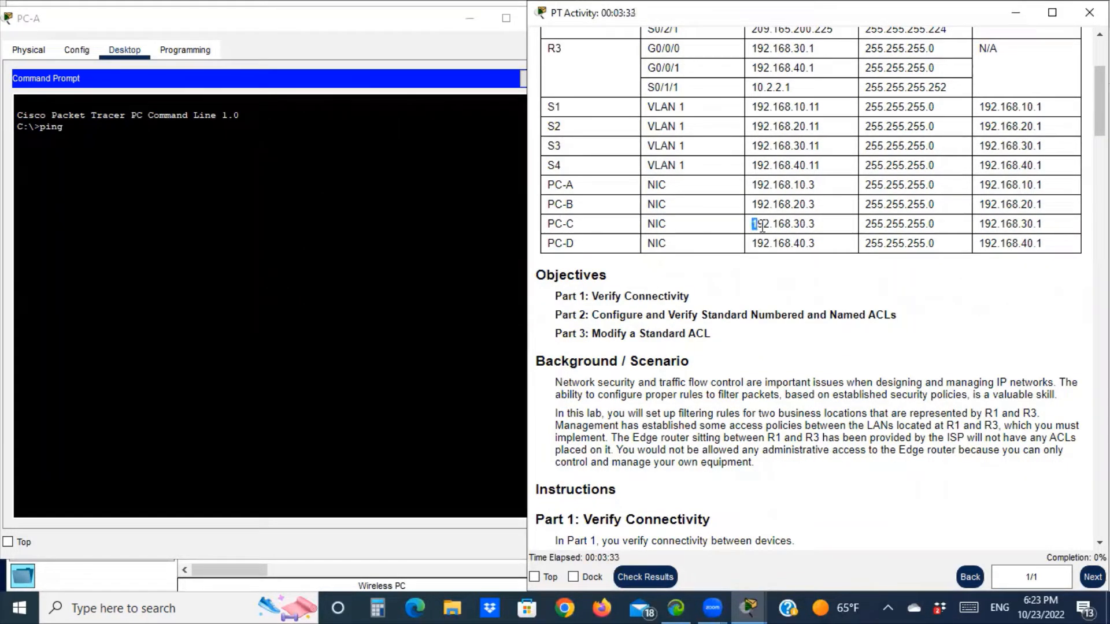
{"action": "left_click_drag", "start_coordinate": [763, 225], "coordinate": [822, 228]}
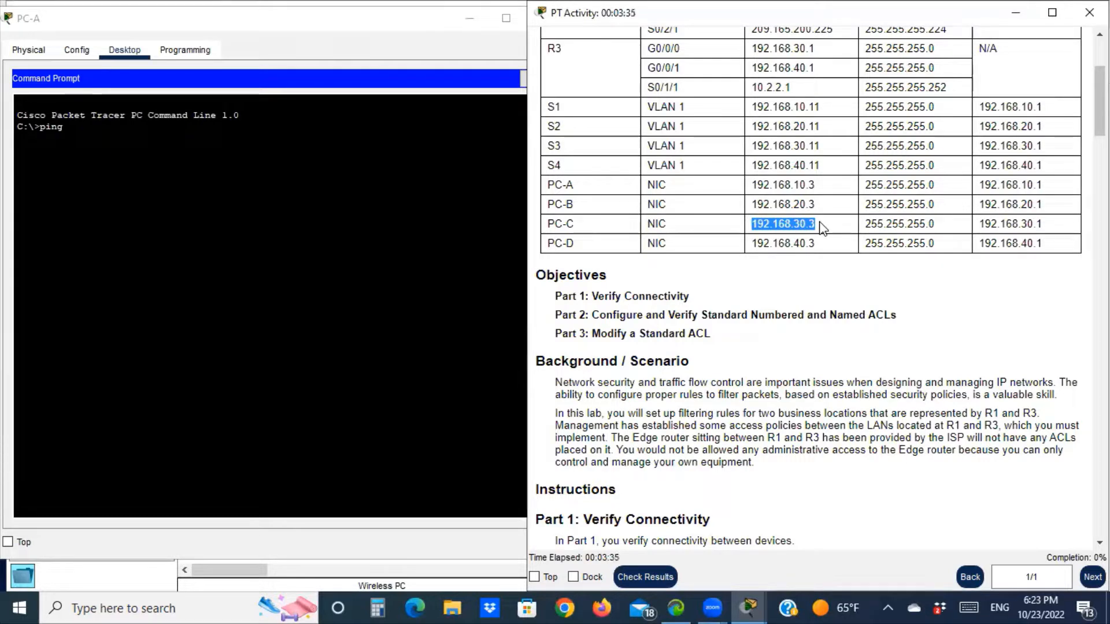
{"action": "left_click", "coordinate": [830, 229]}
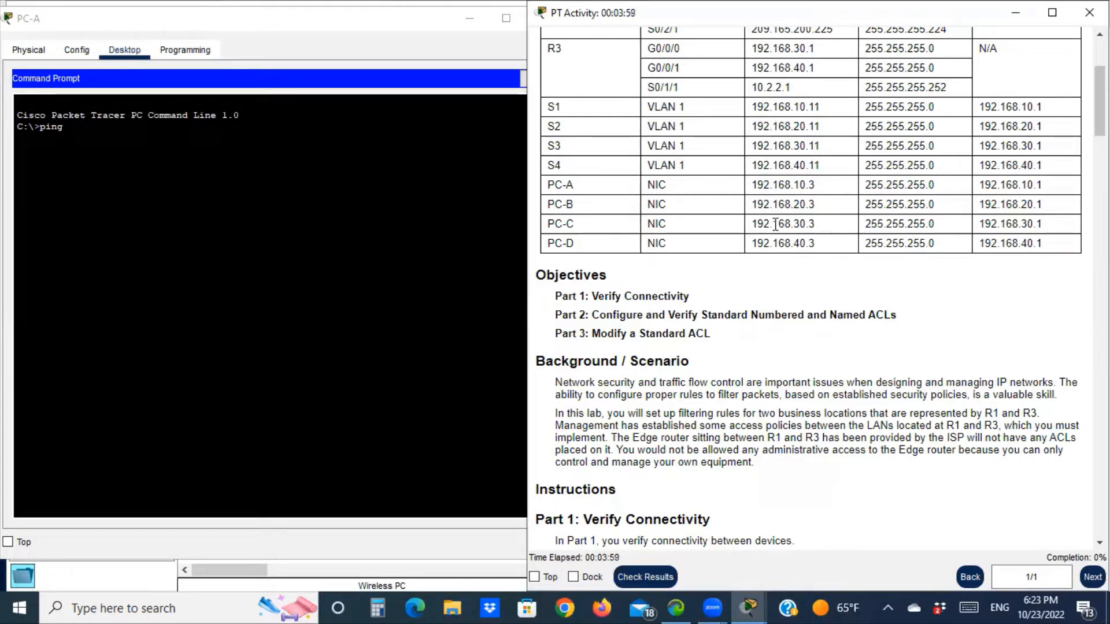
{"action": "left_click_drag", "start_coordinate": [752, 225], "coordinate": [817, 231]}
{"action": "key", "text": "ctrl+c"}
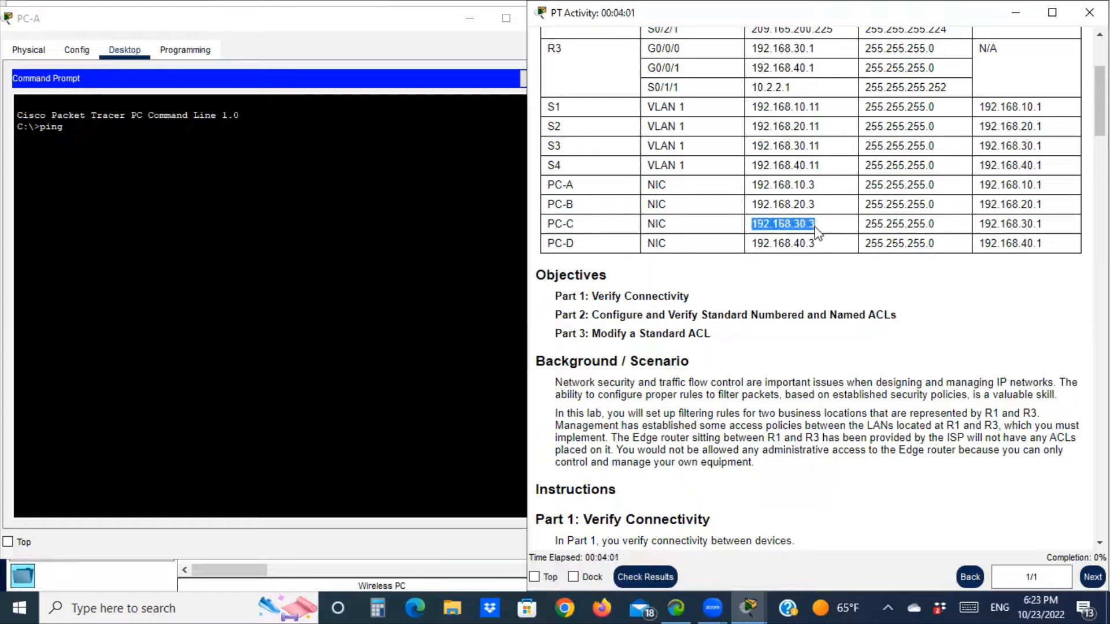
{"action": "right_click", "coordinate": [809, 233]}
{"action": "left_click", "coordinate": [845, 237]}
Complete PC-A's ping command with the copied address 192.168.30.3 and run it.
{"action": "left_click", "coordinate": [196, 125]}
{"action": "right_click", "coordinate": [119, 123]}
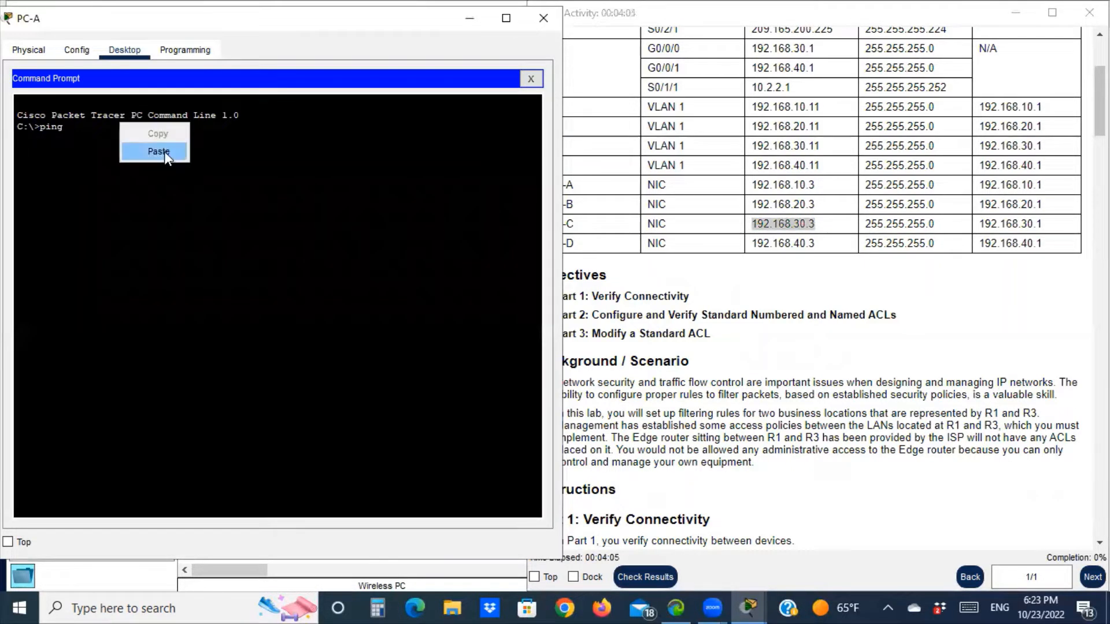
{"action": "left_click", "coordinate": [164, 151]}
{"action": "key", "text": "Return"}
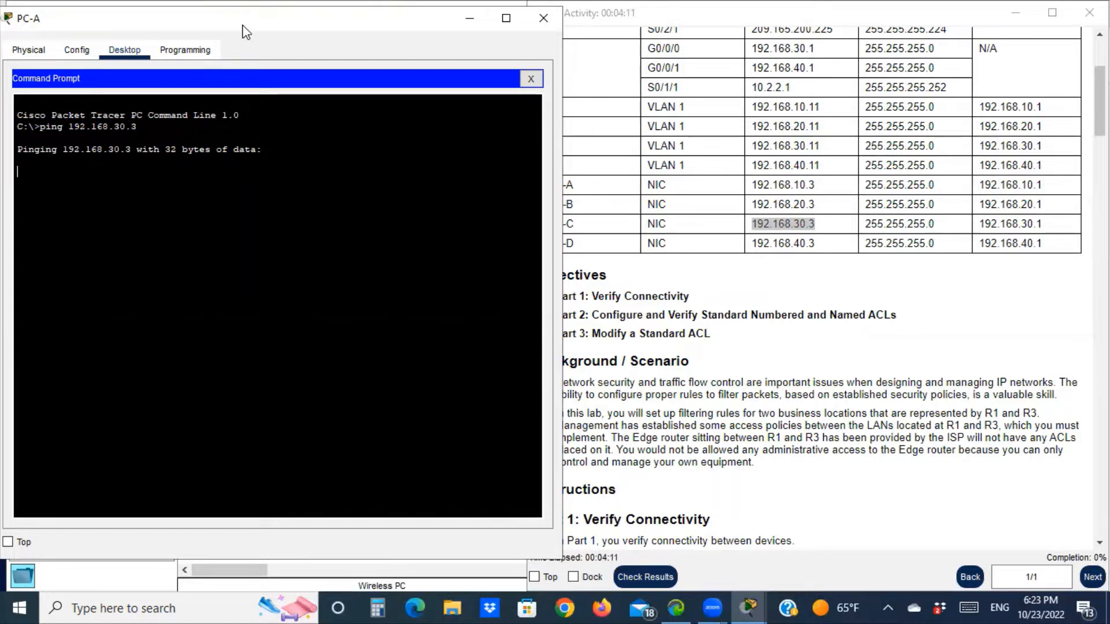
{"action": "left_click_drag", "start_coordinate": [243, 26], "coordinate": [242, 21]}
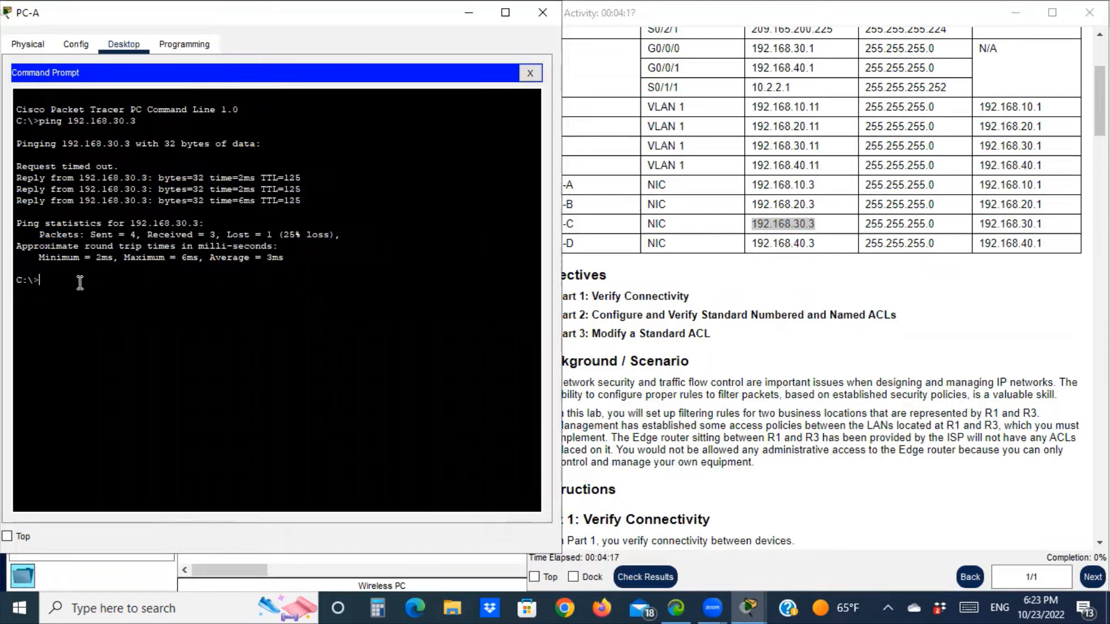
Ping PC-D at 192.168.40.3 from PC-A and minimize the PC-A window.
{"action": "key", "text": "Up"}
{"action": "key", "text": "Return"}
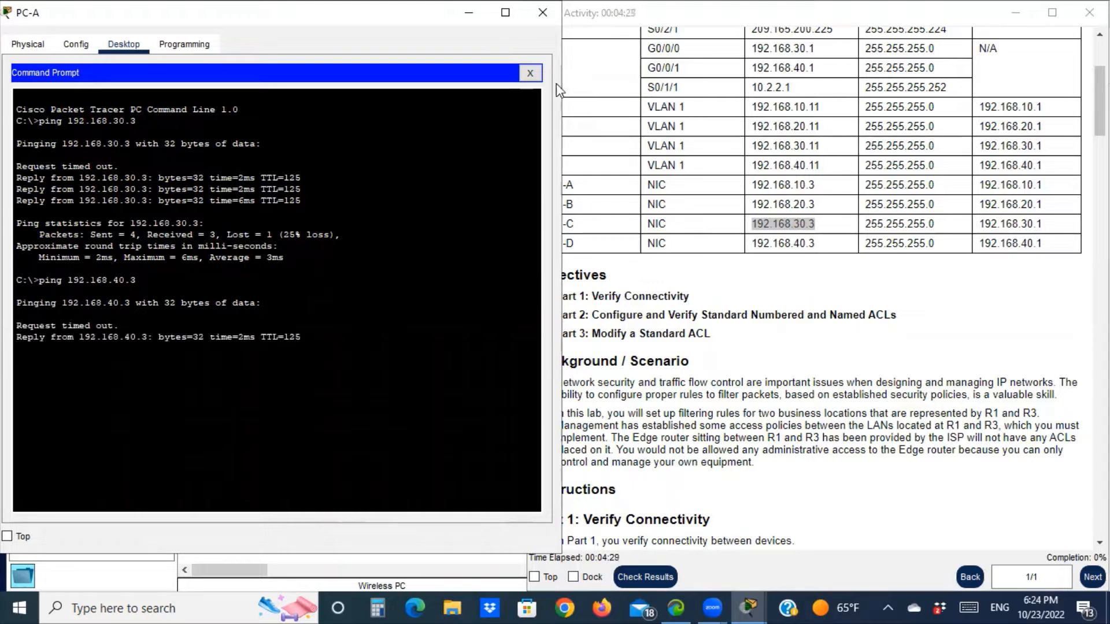
{"action": "left_click", "coordinate": [470, 15]}
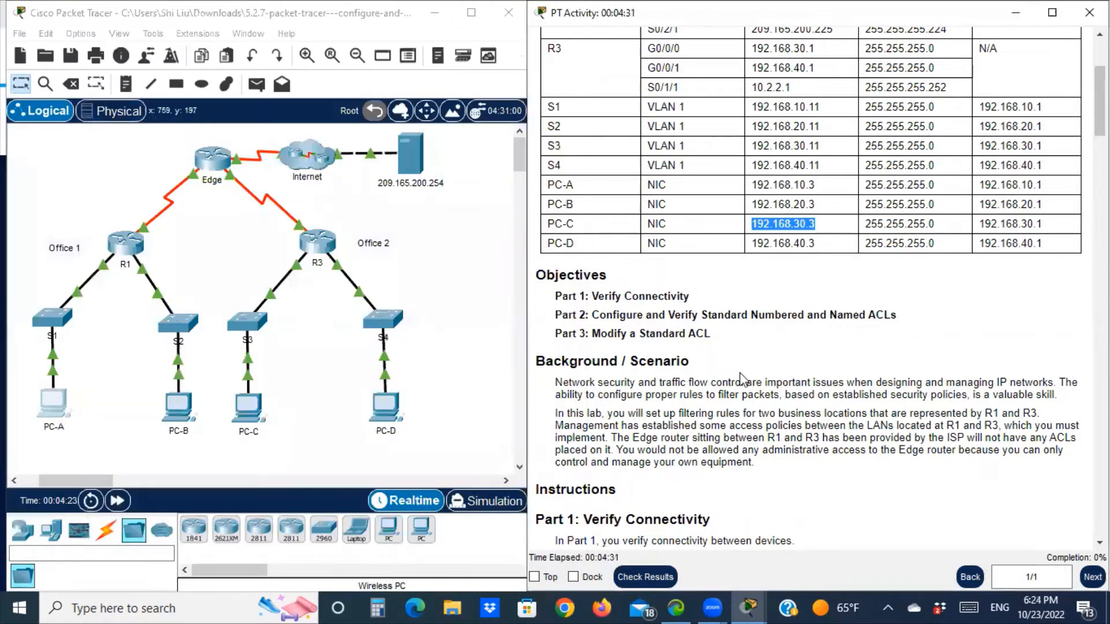
Find the R1 ping task in Part 1, open R1's command line and enter privileged mode with "en".
{"action": "scroll", "coordinate": [837, 387], "scroll_direction": "down", "scroll_amount": 3}
{"action": "scroll", "coordinate": [837, 387], "scroll_direction": "down", "scroll_amount": 2}
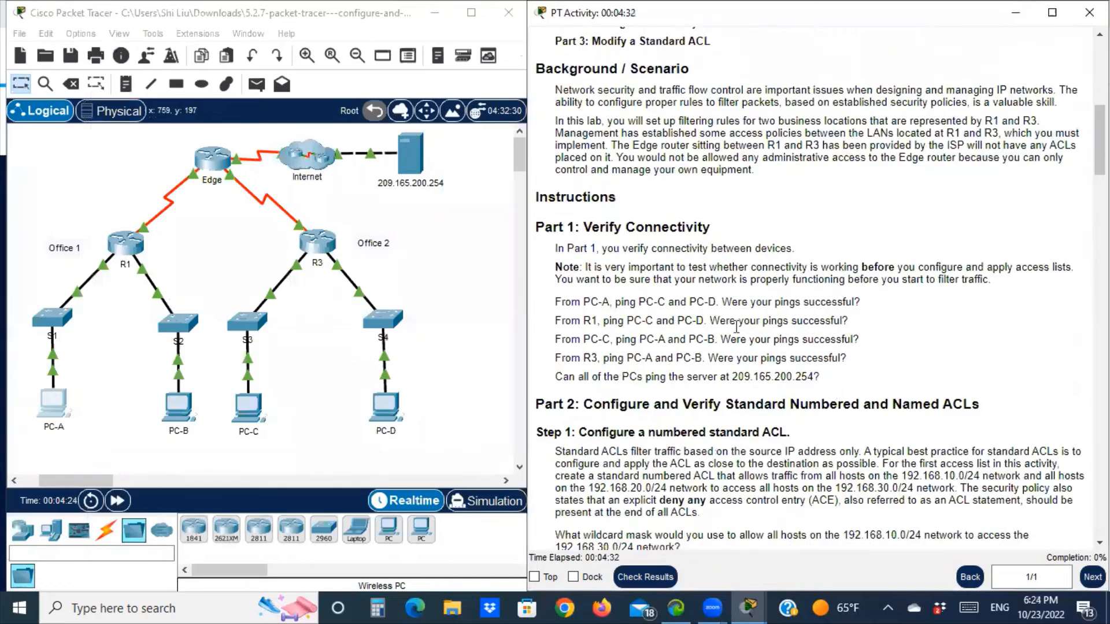
{"action": "scroll", "coordinate": [583, 277], "scroll_direction": "down", "scroll_amount": 1}
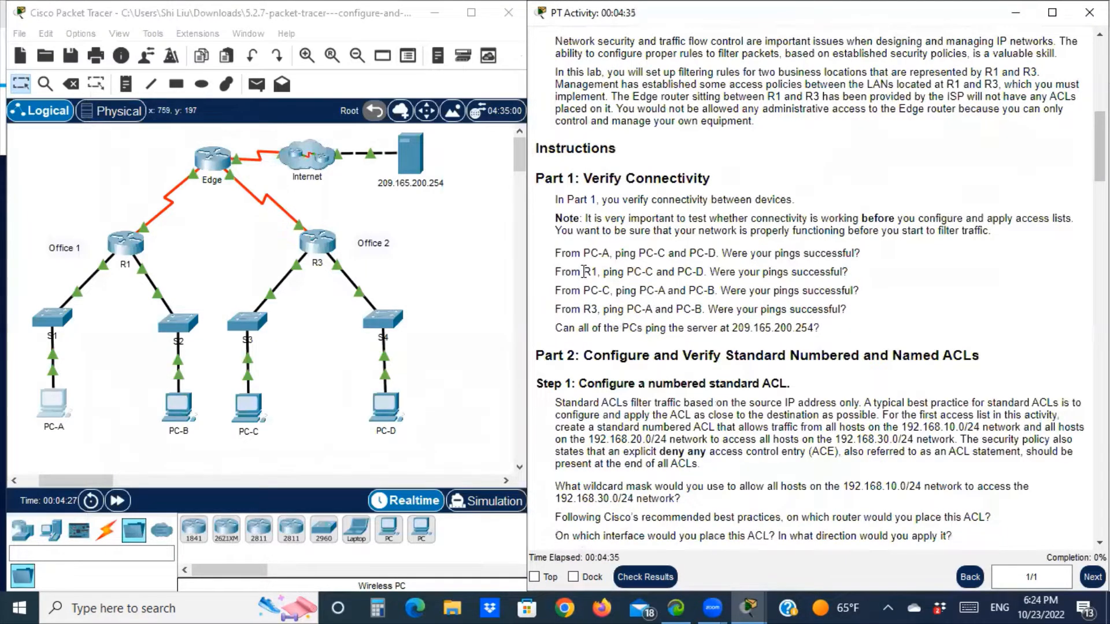
{"action": "left_click_drag", "start_coordinate": [584, 271], "coordinate": [599, 271]}
{"action": "left_click", "coordinate": [132, 247]}
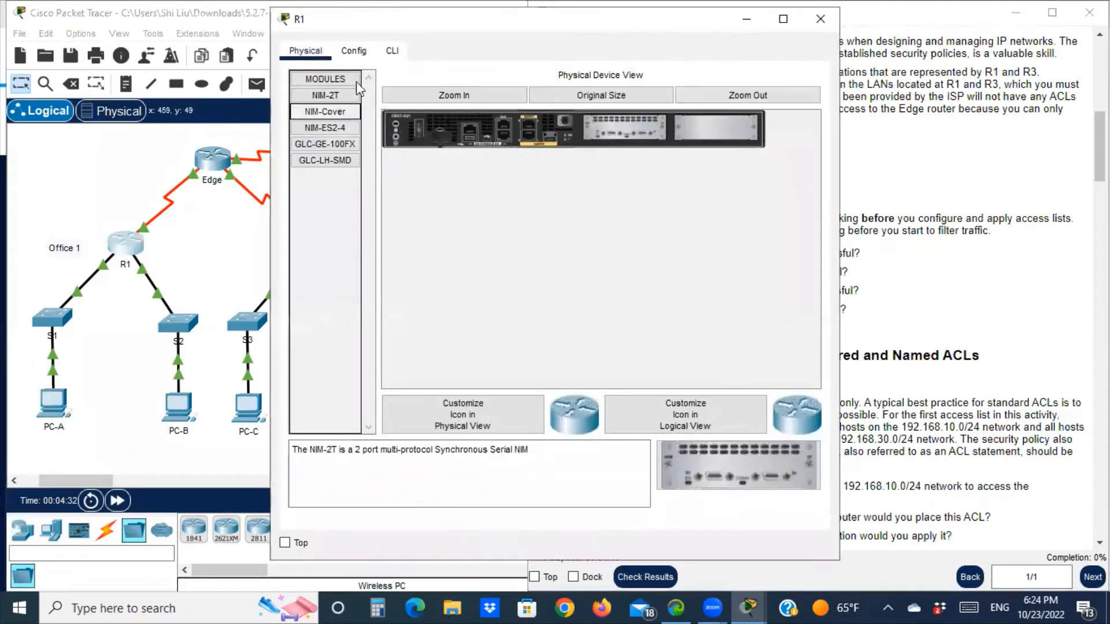
{"action": "left_click", "coordinate": [392, 50]}
{"action": "key", "text": "Return"}
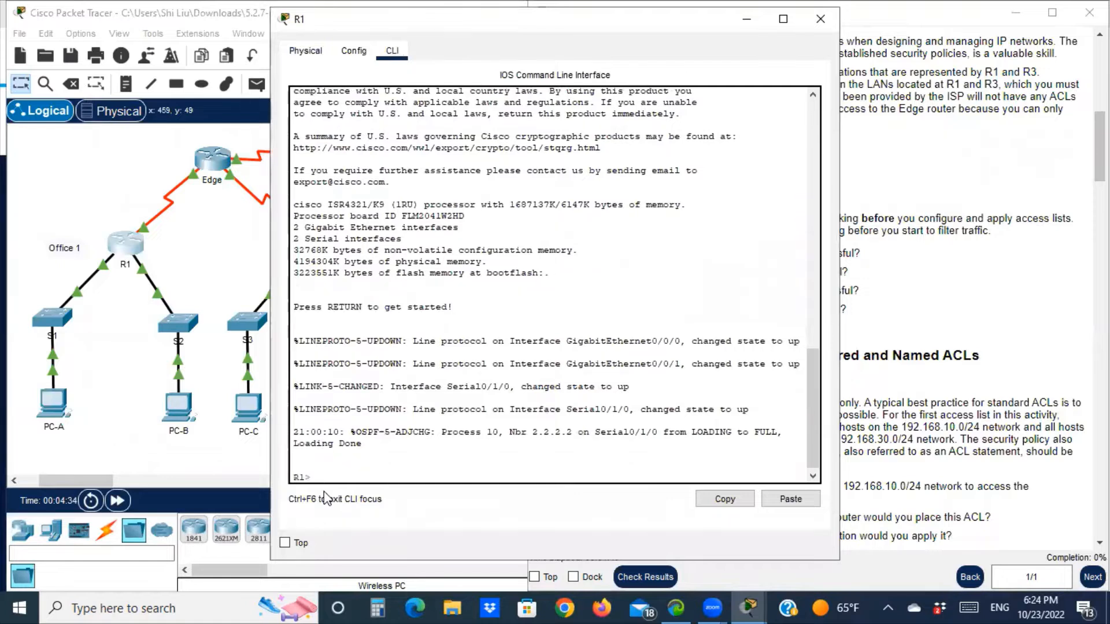
{"action": "type", "text": "en"}
{"action": "key", "text": "Return"}
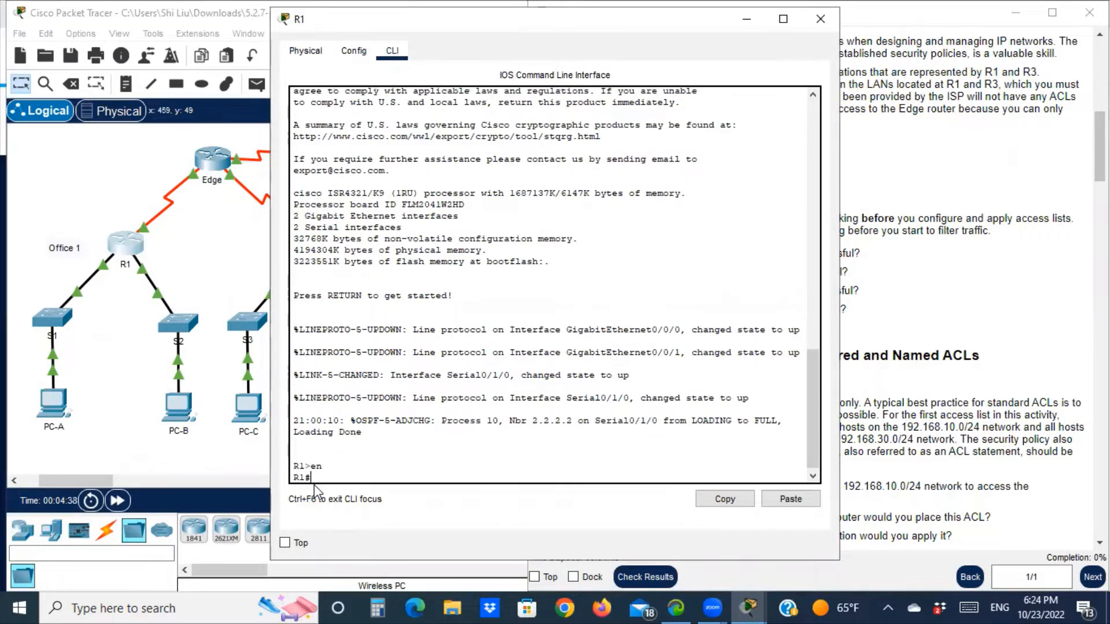
Ping PC-C at 192.168.30.3 from R1 using the copied address and check the reply.
{"action": "type", "text": "ping"}
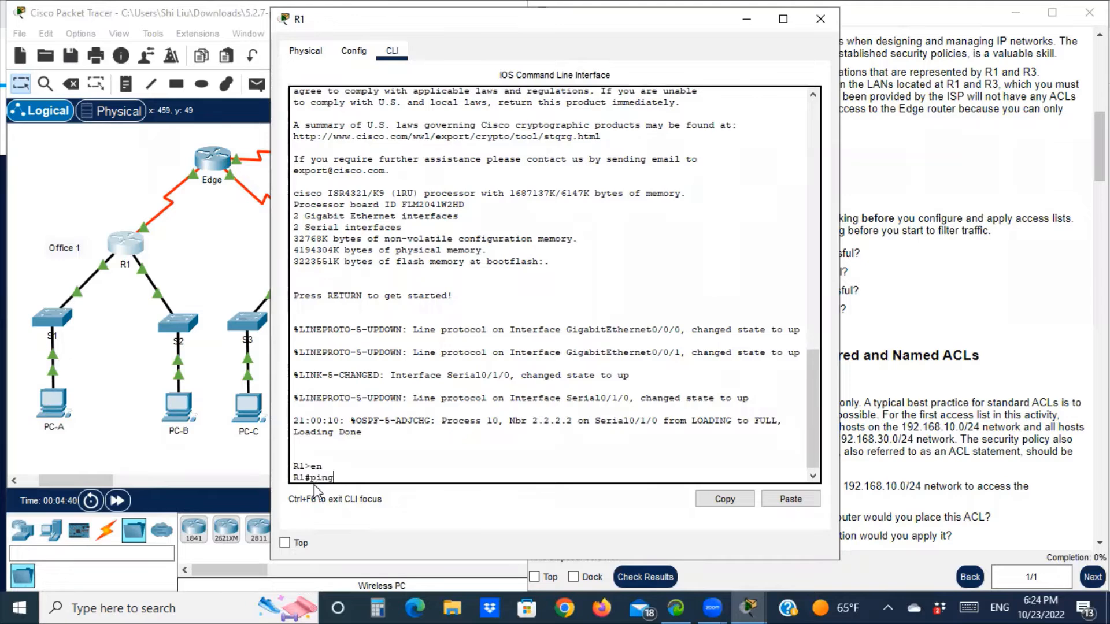
{"action": "right_click", "coordinate": [346, 480]}
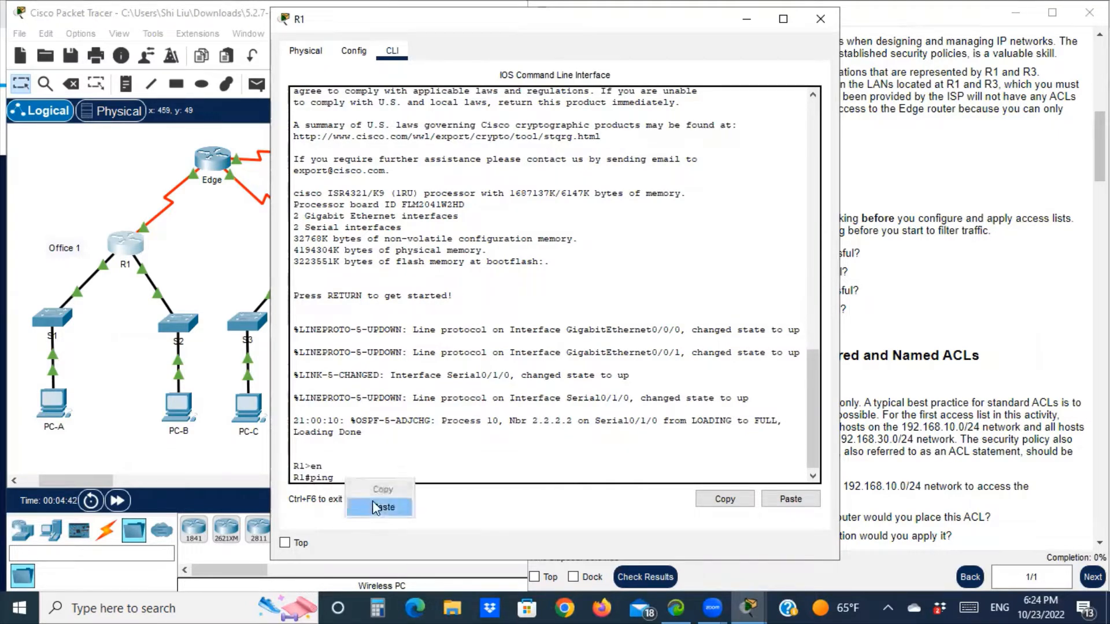
{"action": "left_click", "coordinate": [374, 507]}
{"action": "key", "text": "Return"}
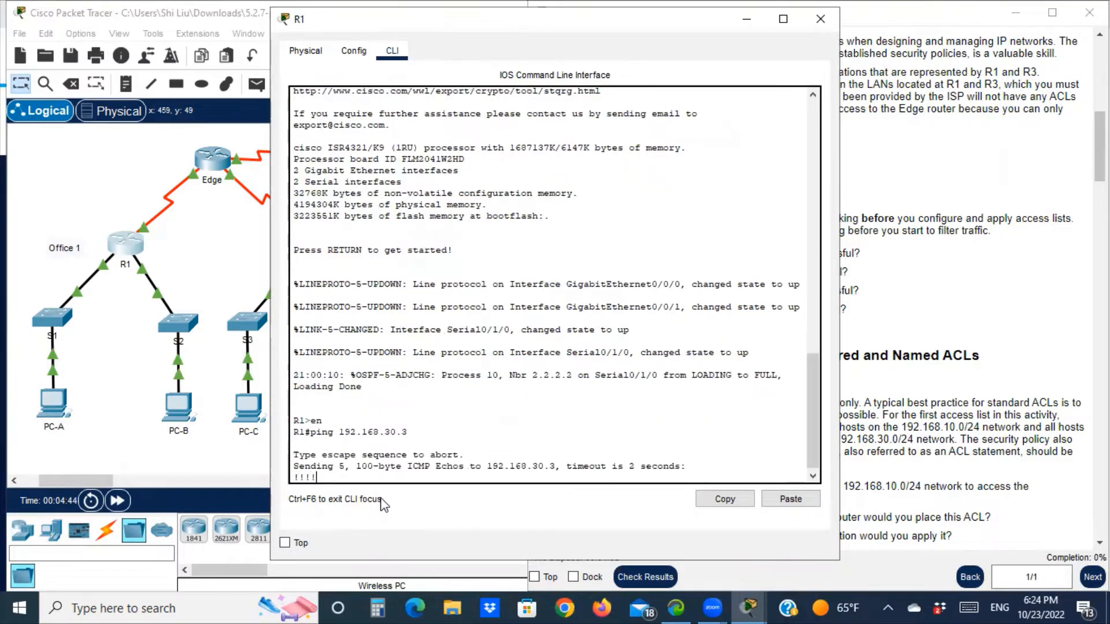
{"action": "left_click_drag", "start_coordinate": [310, 455], "coordinate": [440, 455]}
{"action": "left_click", "coordinate": [341, 479]}
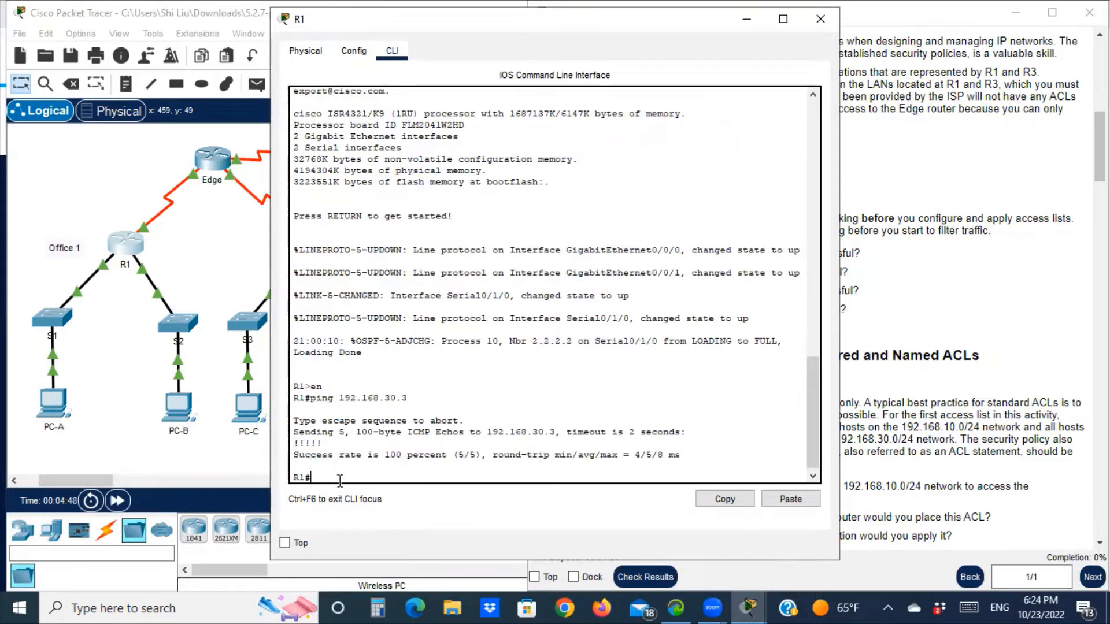
Ping PC-D at 192.168.40.3 from R1, check the success rate and minimize the R1 window.
{"action": "key", "text": "Up"}
{"action": "key", "text": "BackSpace"}
{"action": "type", "text": "40.3"}
{"action": "key", "text": "Return"}
{"action": "left_click_drag", "start_coordinate": [299, 455], "coordinate": [371, 463]}
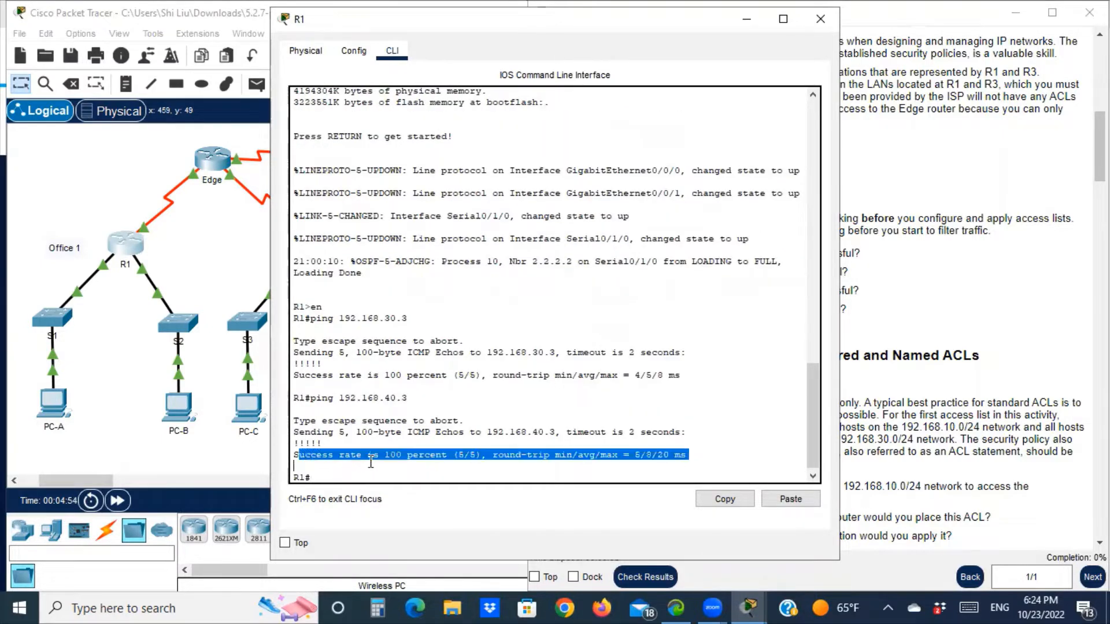
{"action": "left_click", "coordinate": [752, 23]}
Open PC-C's Command Prompt for the next ping test and move its window away from the instructions.
{"action": "left_click_drag", "start_coordinate": [584, 291], "coordinate": [610, 292]}
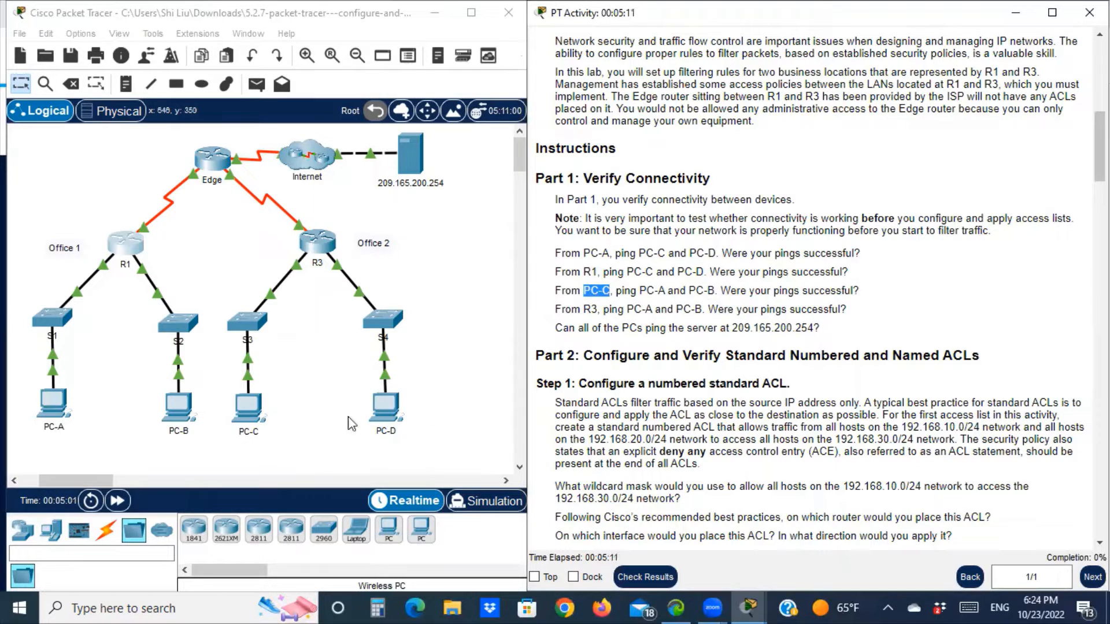
{"action": "left_click", "coordinate": [245, 412]}
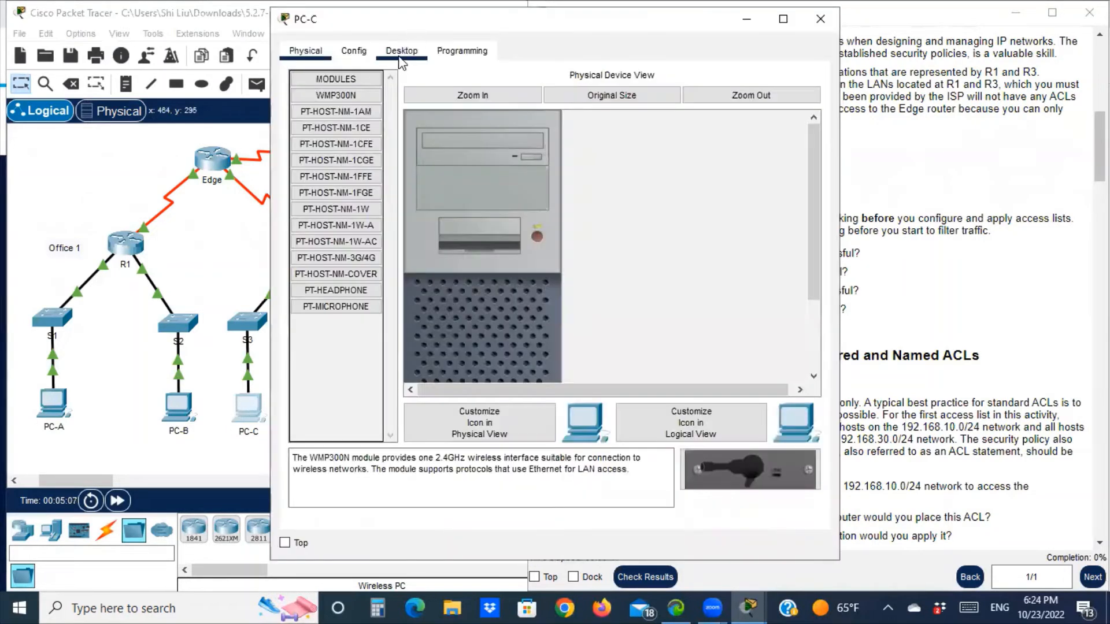
{"action": "left_click", "coordinate": [401, 57]}
{"action": "left_click", "coordinate": [637, 134]}
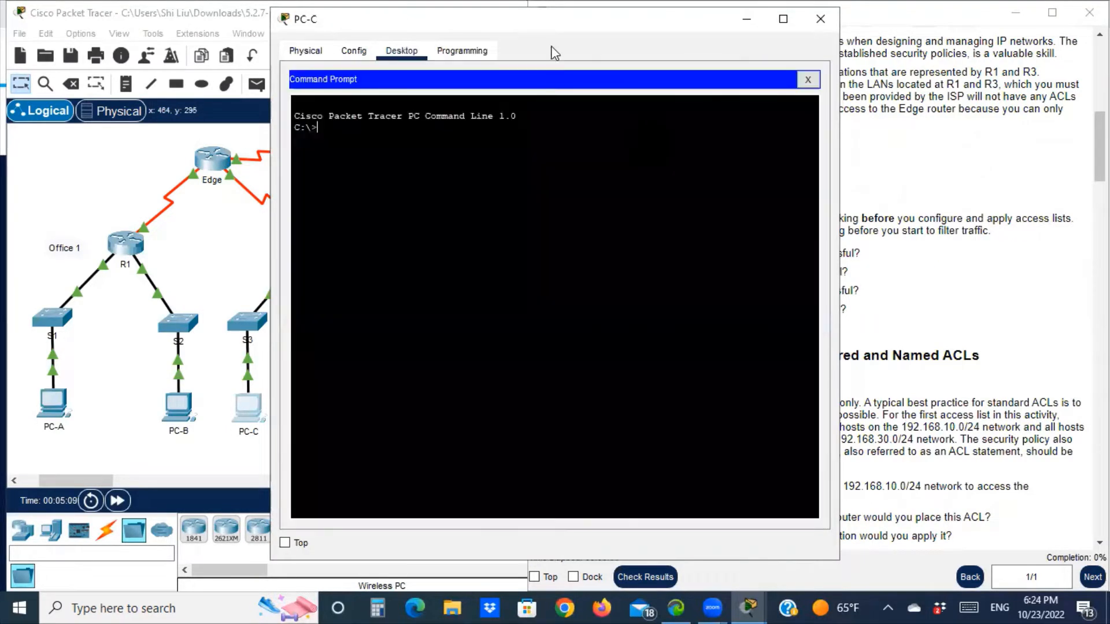
{"action": "left_click_drag", "start_coordinate": [529, 22], "coordinate": [276, 22]}
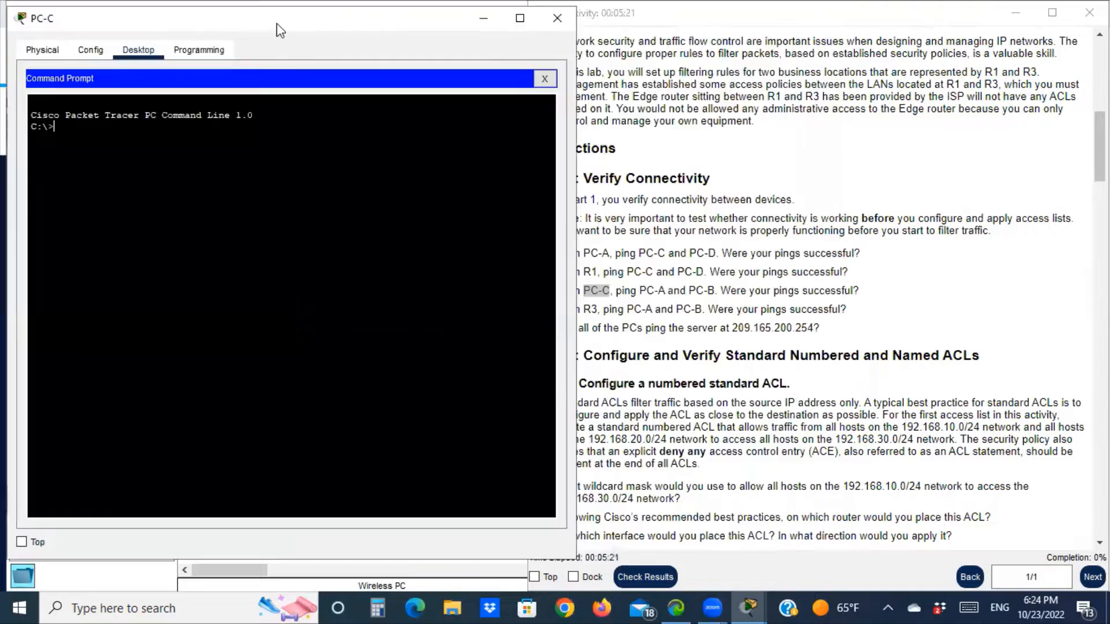
Ping PC-A at 192.168.10.3 from PC-C, reusing the copied address with its third octet changed to 10.
{"action": "left_click", "coordinate": [60, 127]}
{"action": "type", "text": "ping"}
{"action": "right_click", "coordinate": [103, 136]}
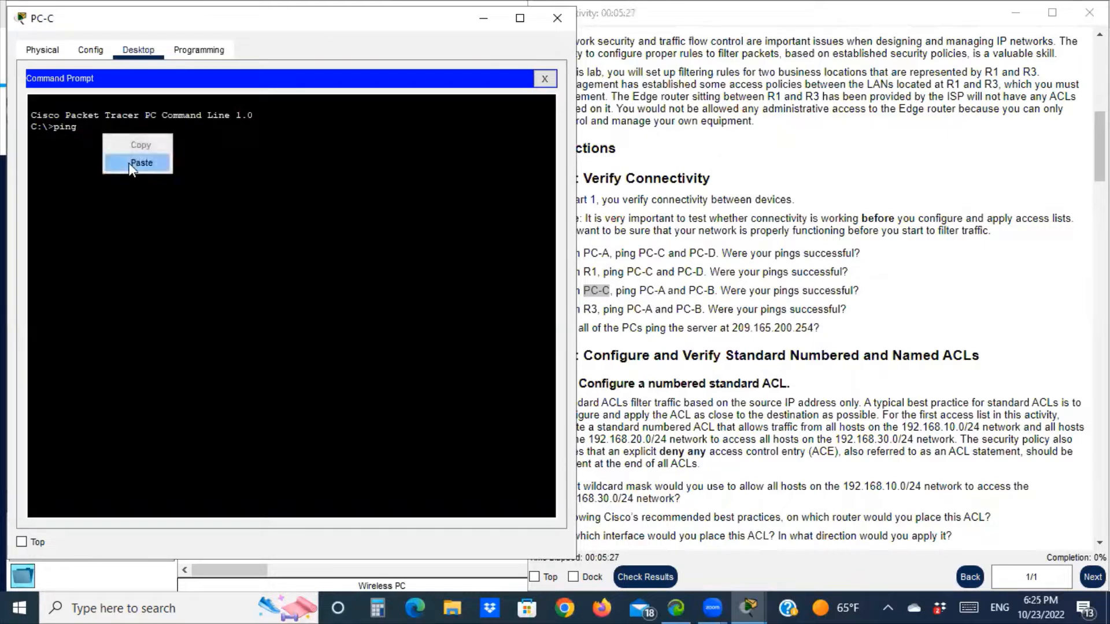
{"action": "left_click", "coordinate": [131, 162]}
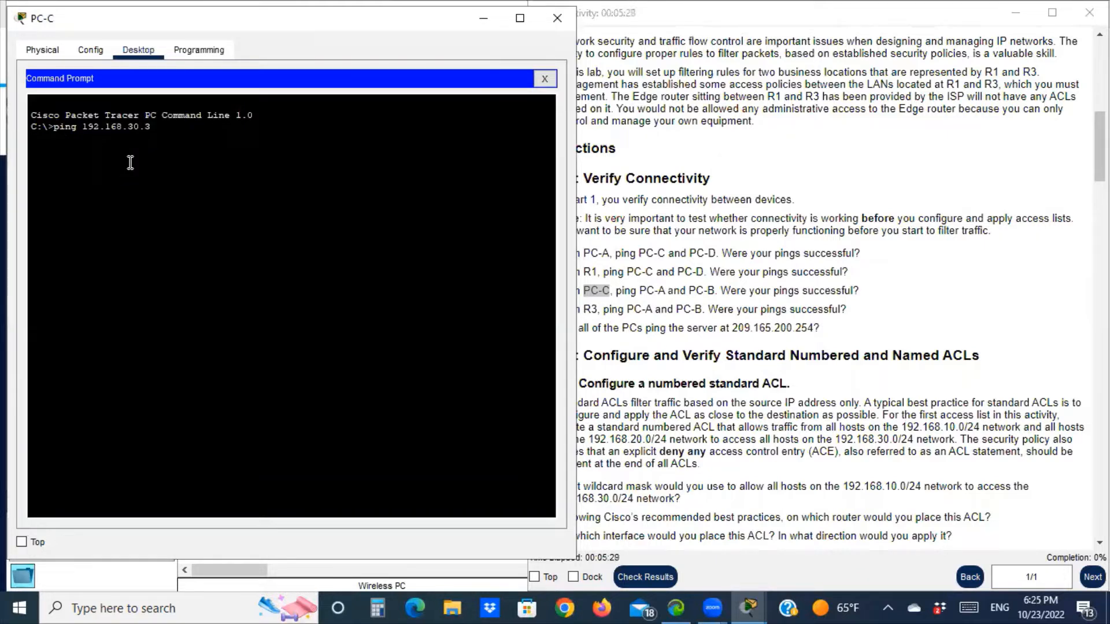
{"action": "key", "text": "BackSpace"}
{"action": "type", "text": "1"}
{"action": "key", "text": "Return"}
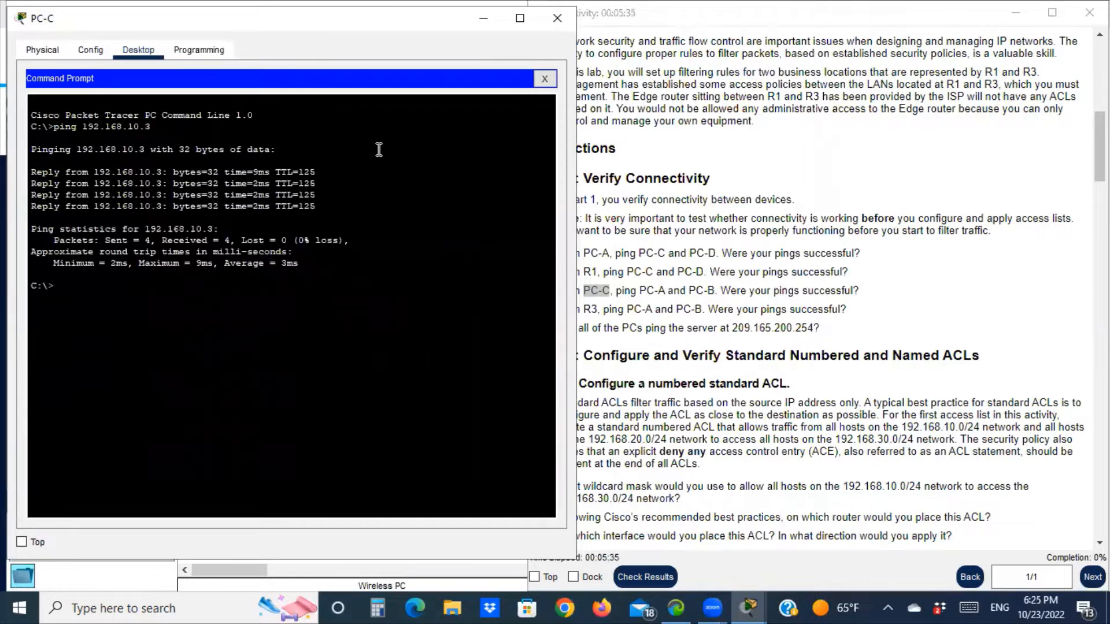
Ping PC-B at 192.168.20.3 from PC-C by recalling the previous ping and changing its third octet to 20.
{"action": "key", "text": "Up"}
{"action": "key", "text": "Left"}
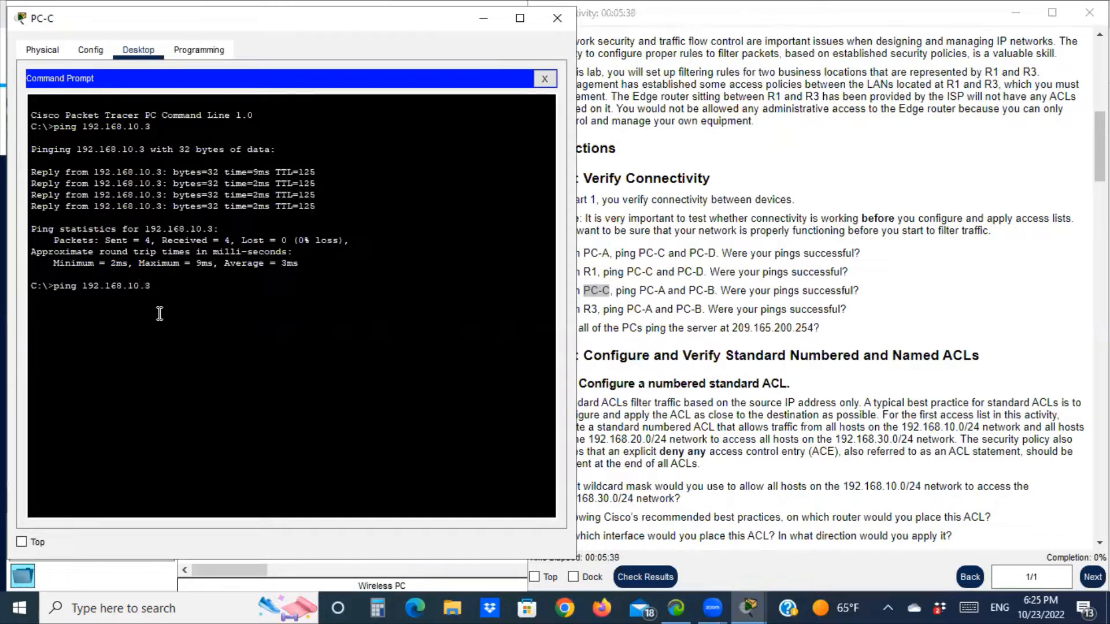
{"action": "key", "text": "BackSpace"}
{"action": "type", "text": "2"}
{"action": "key", "text": "Return"}
Compare PC-C's ping targets with the Part 1 task and the PC-A and PC-B rows of the addressing table, and minimize the PC-C window.
{"action": "left_click", "coordinate": [733, 247]}
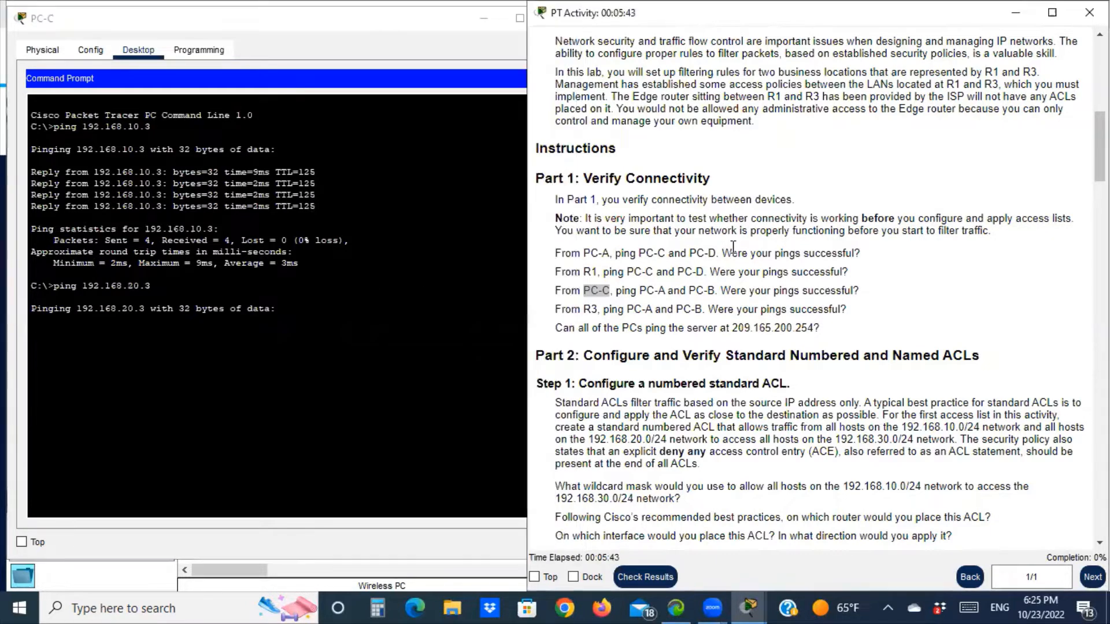
{"action": "scroll", "coordinate": [833, 253], "scroll_direction": "up", "scroll_amount": 1}
{"action": "scroll", "coordinate": [833, 253], "scroll_direction": "up", "scroll_amount": 2}
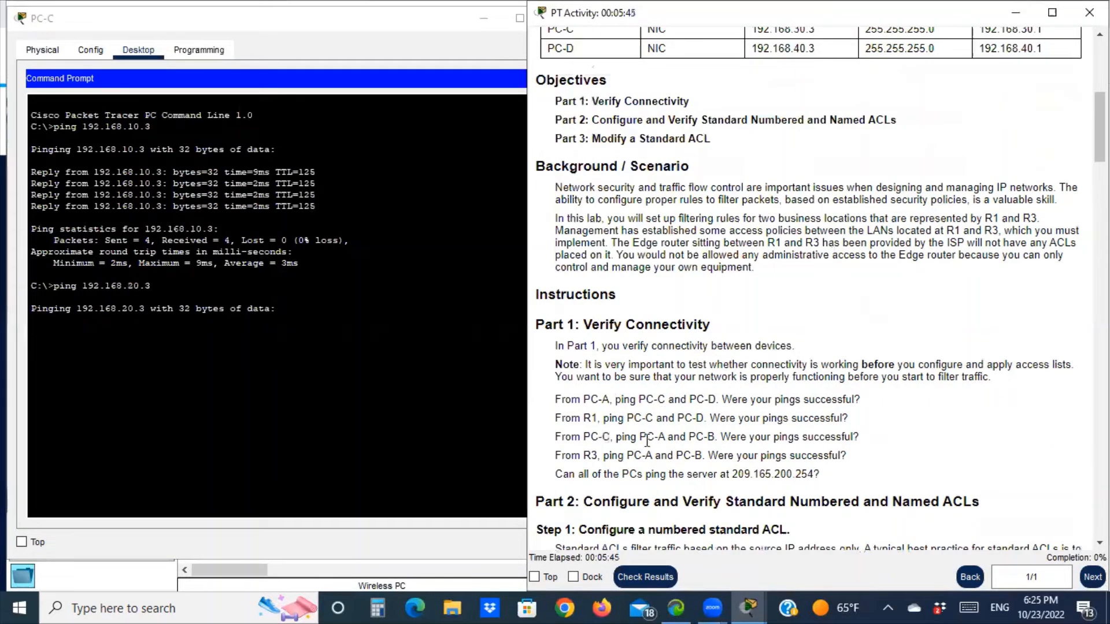
{"action": "left_click_drag", "start_coordinate": [648, 437], "coordinate": [714, 435]}
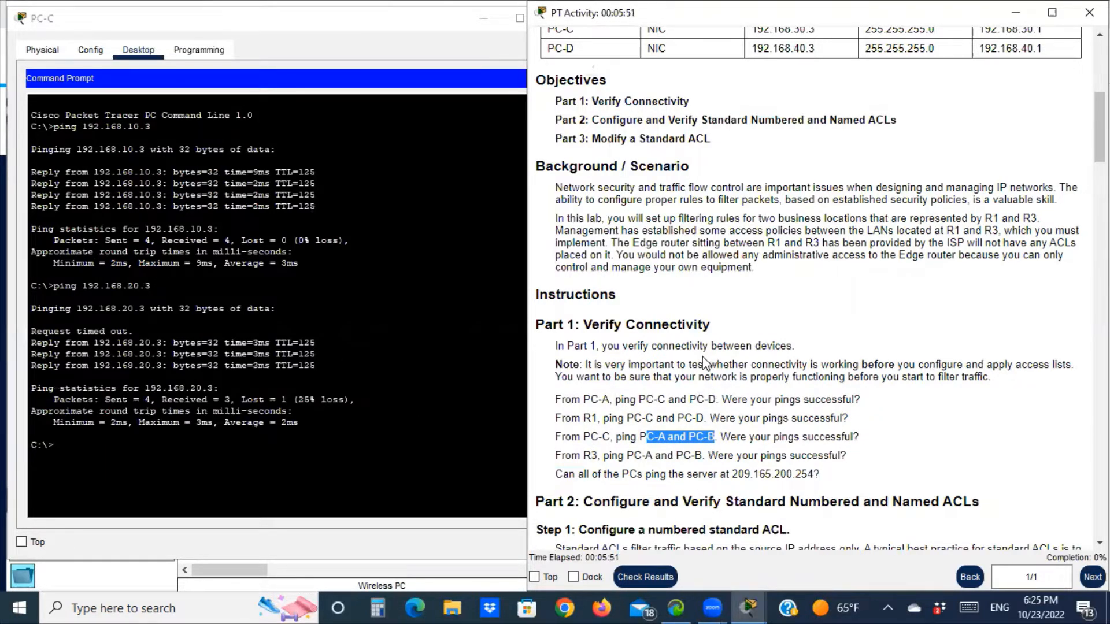
{"action": "scroll", "coordinate": [703, 357], "scroll_direction": "up", "scroll_amount": 3}
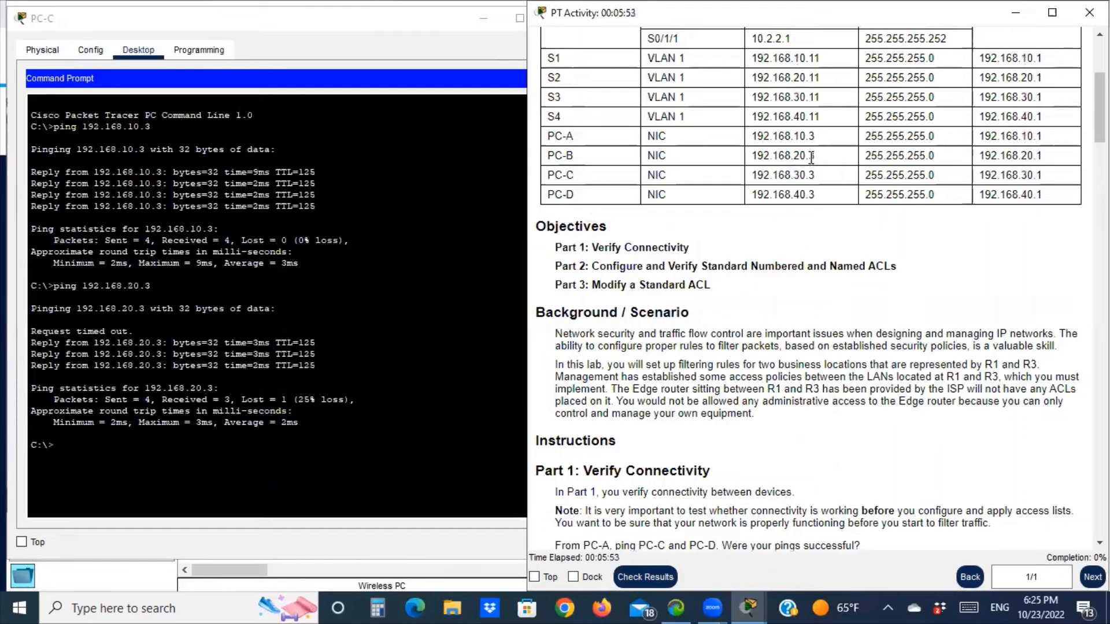
{"action": "scroll", "coordinate": [789, 278], "scroll_direction": "down", "scroll_amount": 1}
{"action": "scroll", "coordinate": [780, 289], "scroll_direction": "down", "scroll_amount": 4}
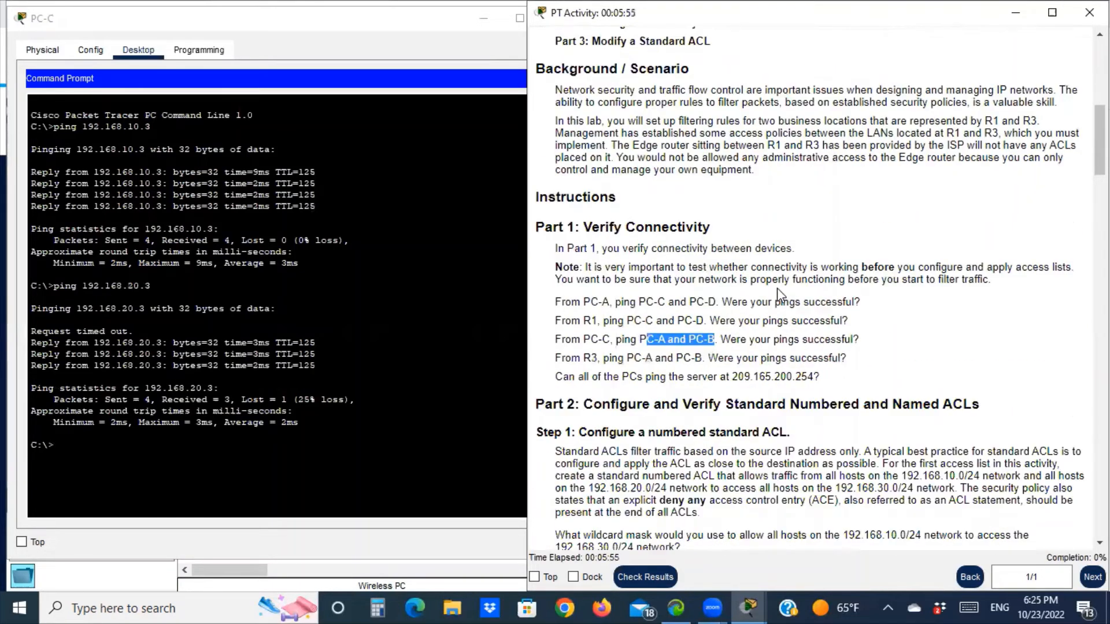
{"action": "left_click", "coordinate": [480, 15]}
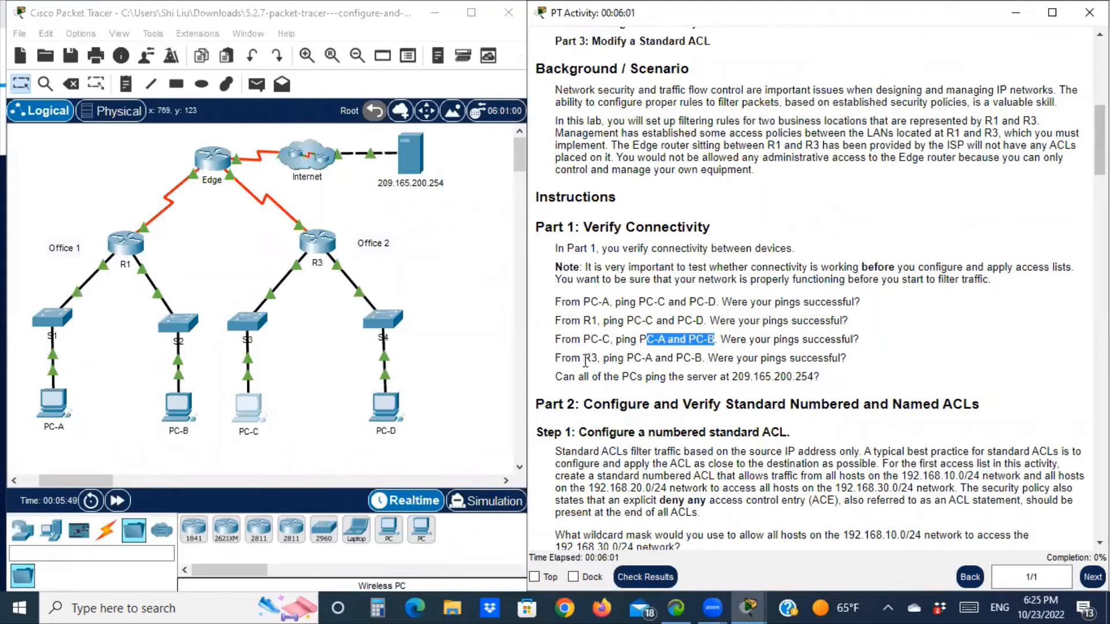
Find the R3 ping task in Part 1, open R3's command line and enter privileged mode with "en".
{"action": "left_click_drag", "start_coordinate": [582, 358], "coordinate": [609, 358]}
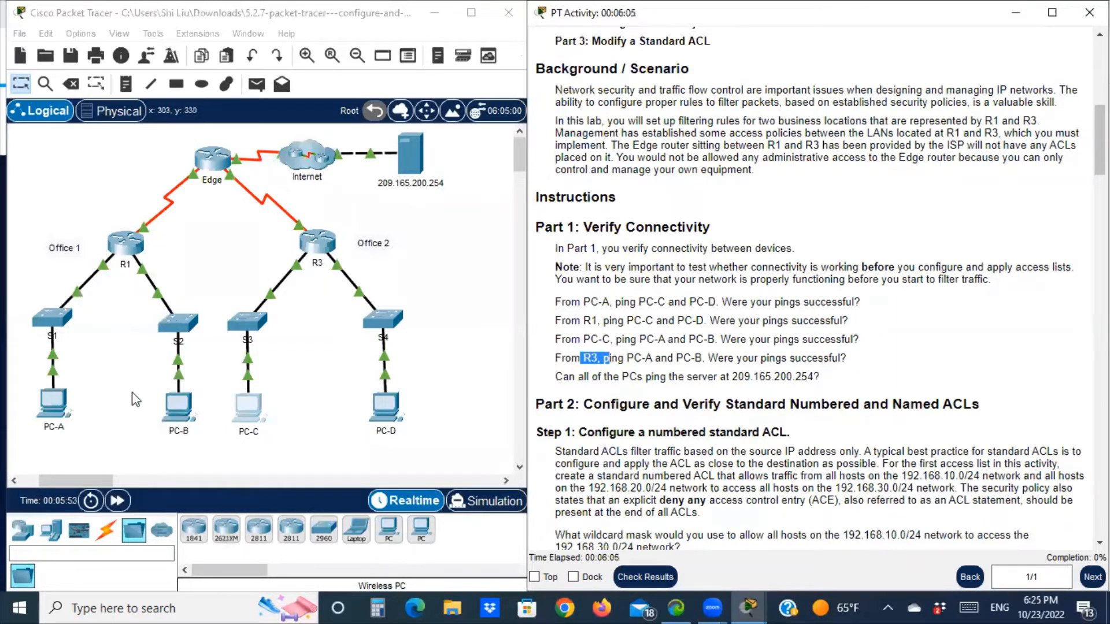
{"action": "left_click", "coordinate": [313, 246]}
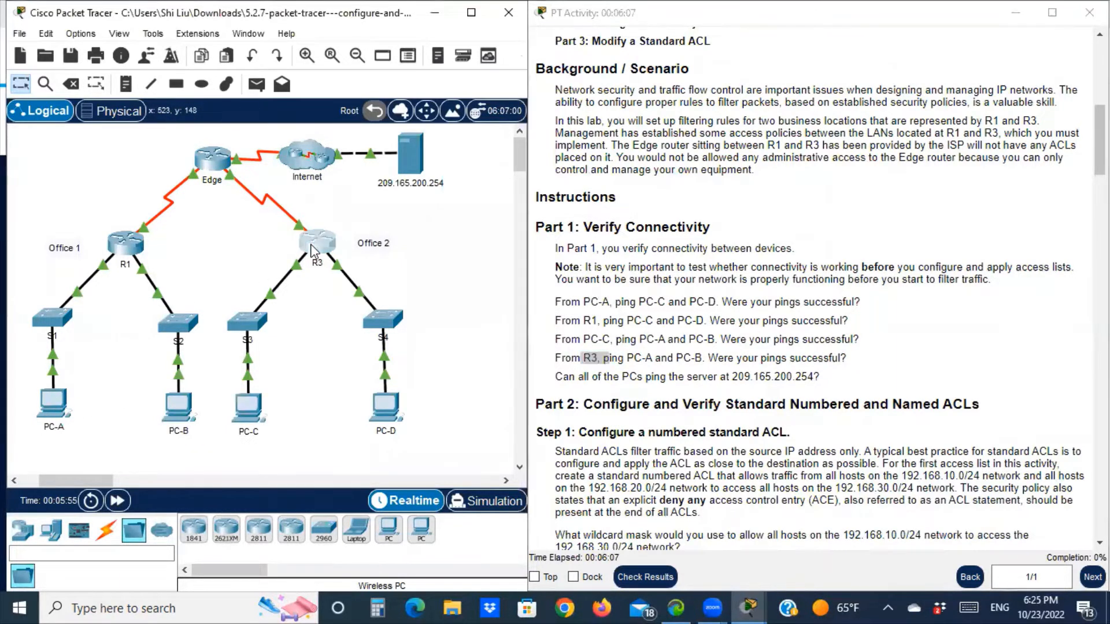
{"action": "left_click", "coordinate": [392, 50]}
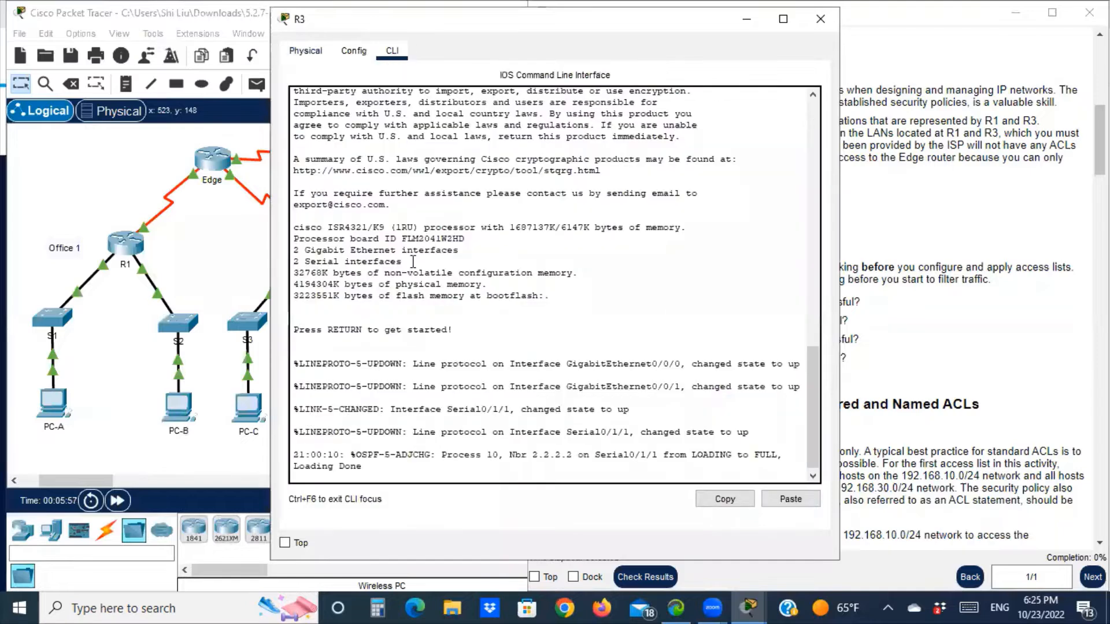
{"action": "key", "text": "Return"}
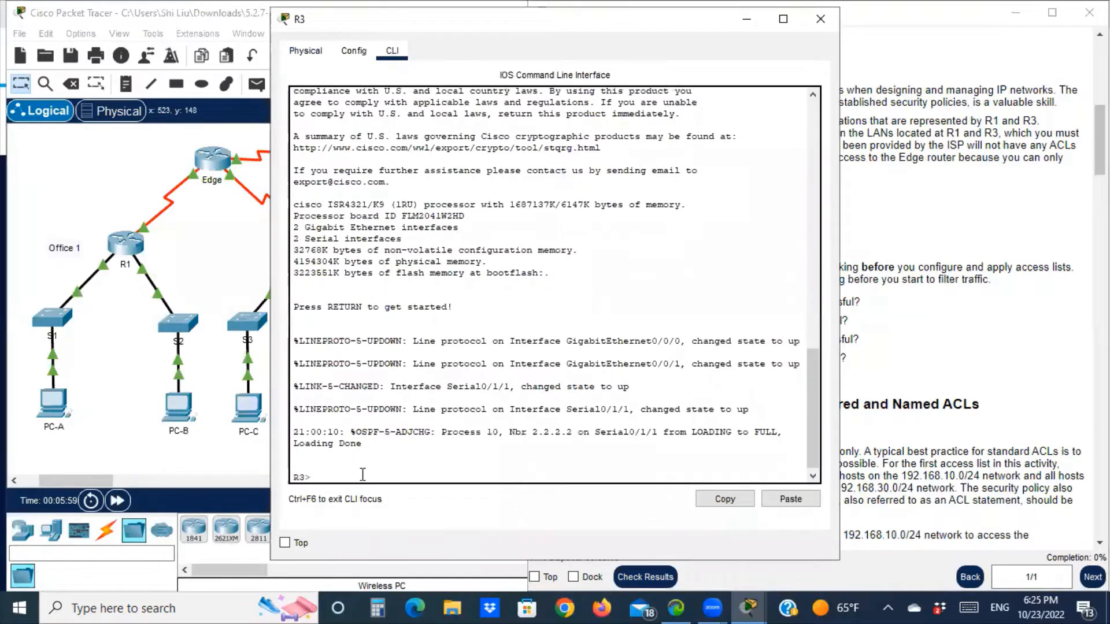
{"action": "type", "text": "en"}
{"action": "key", "text": "Return"}
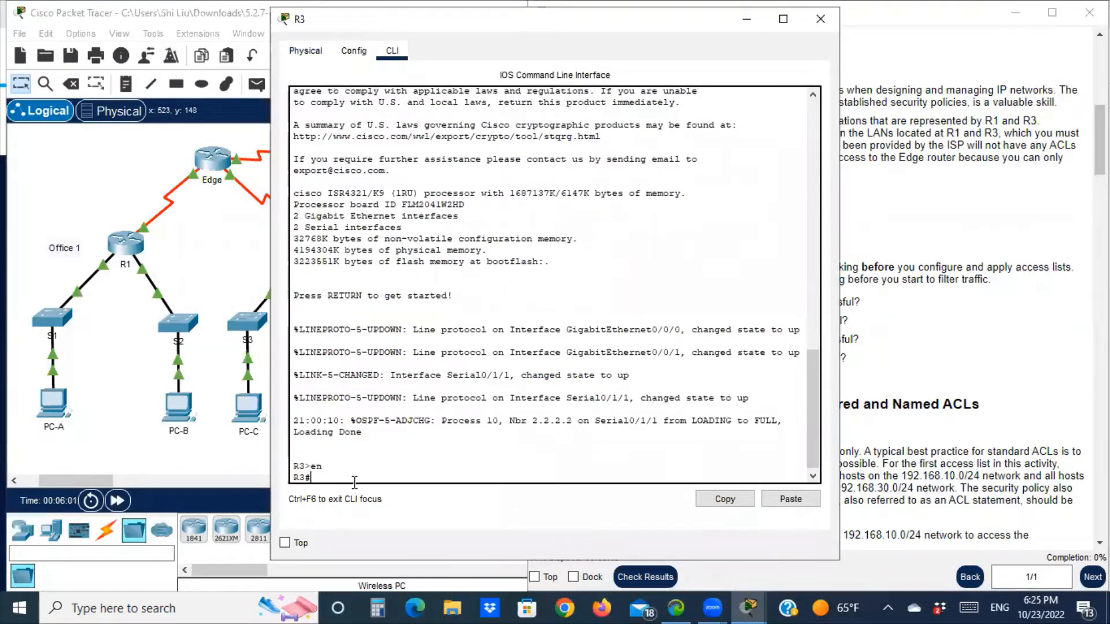
Ping PC-A at 192.168.10.3 from R3, adapting the copied address, and check the success rate.
{"action": "type", "text": "ping"}
{"action": "right_click", "coordinate": [364, 477]}
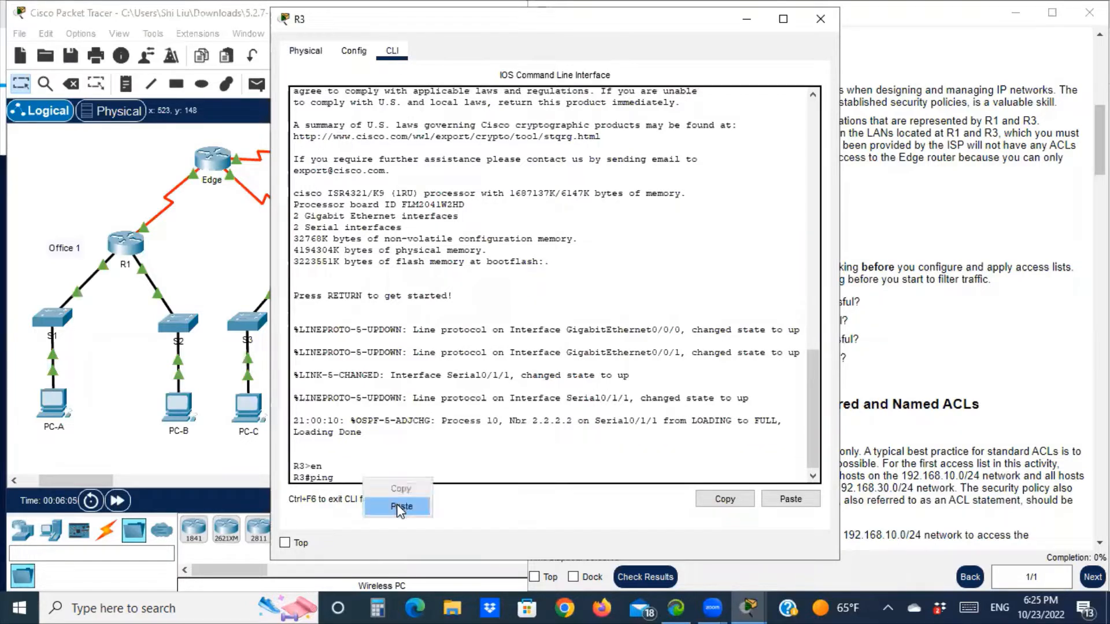
{"action": "left_click", "coordinate": [397, 509]}
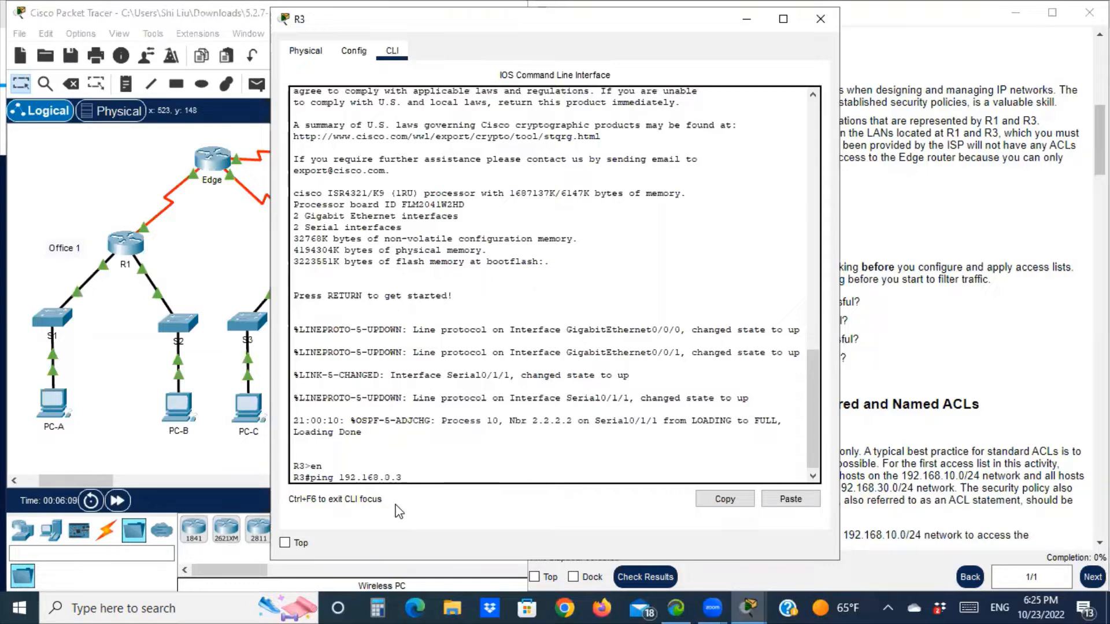
{"action": "key", "text": "Return"}
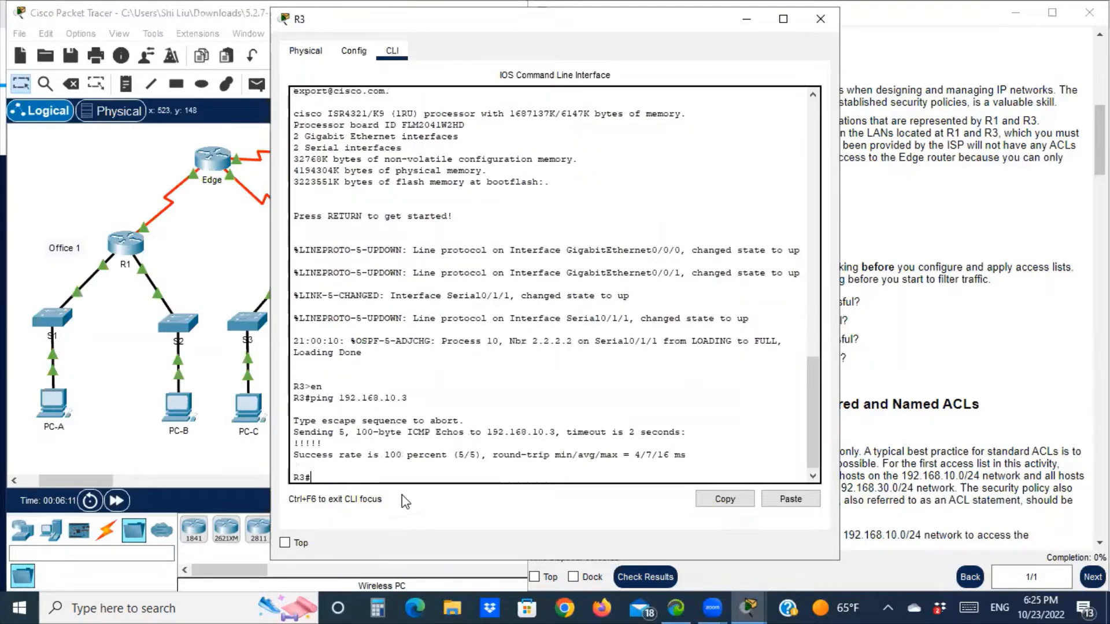
{"action": "left_click_drag", "start_coordinate": [322, 454], "coordinate": [447, 456]}
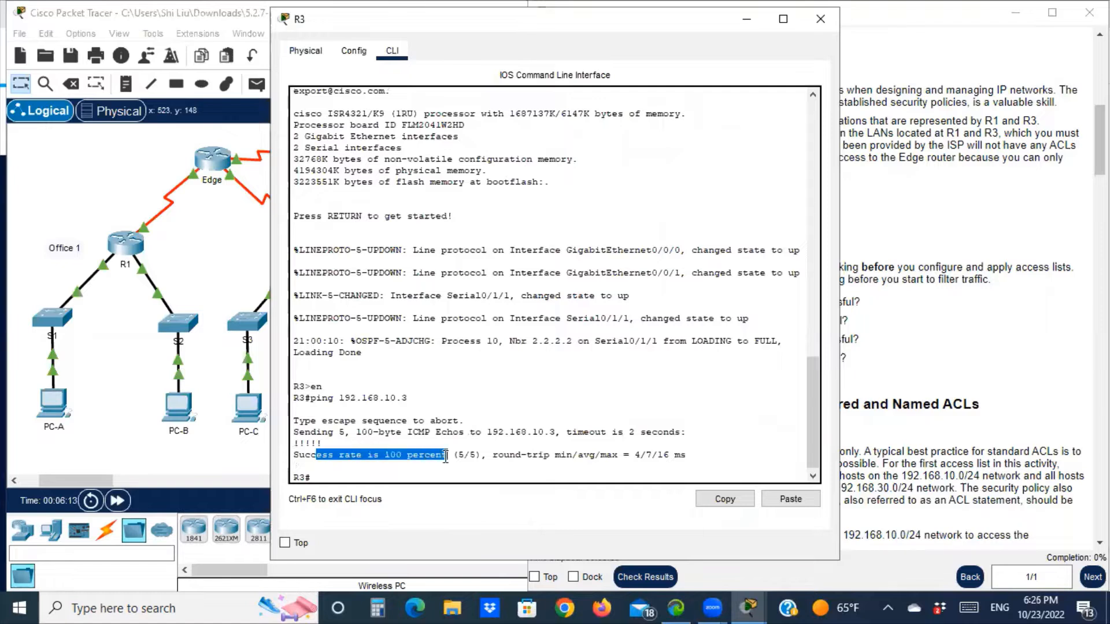
Ping PC-B at 192.168.20.3 from R3, check the success rate and minimize the R3 window.
{"action": "left_click", "coordinate": [377, 477]}
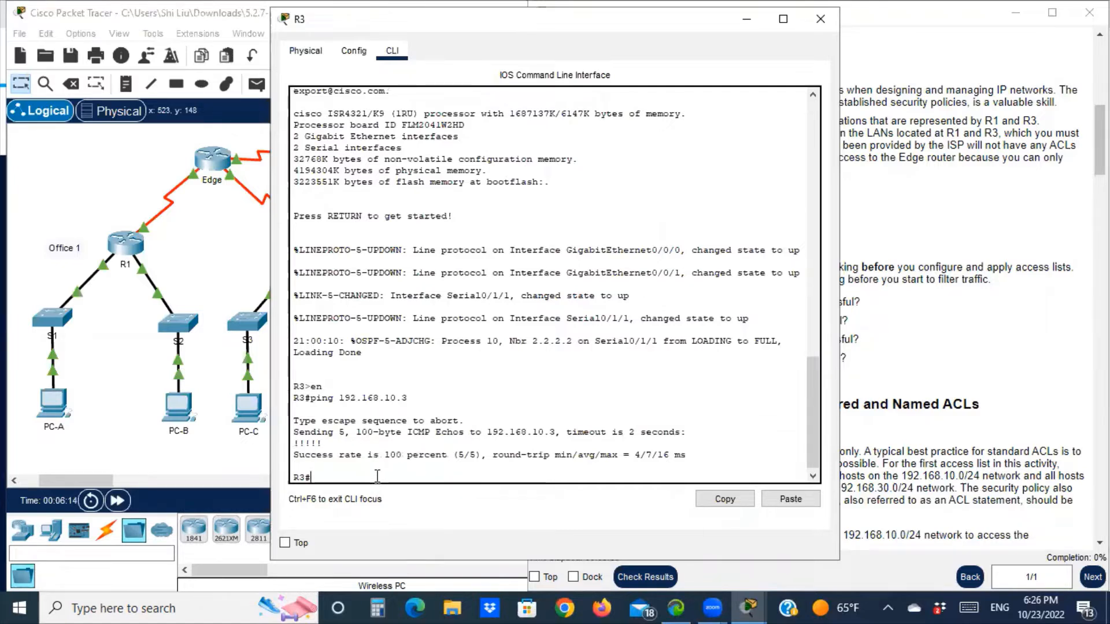
{"action": "key", "text": "Up"}
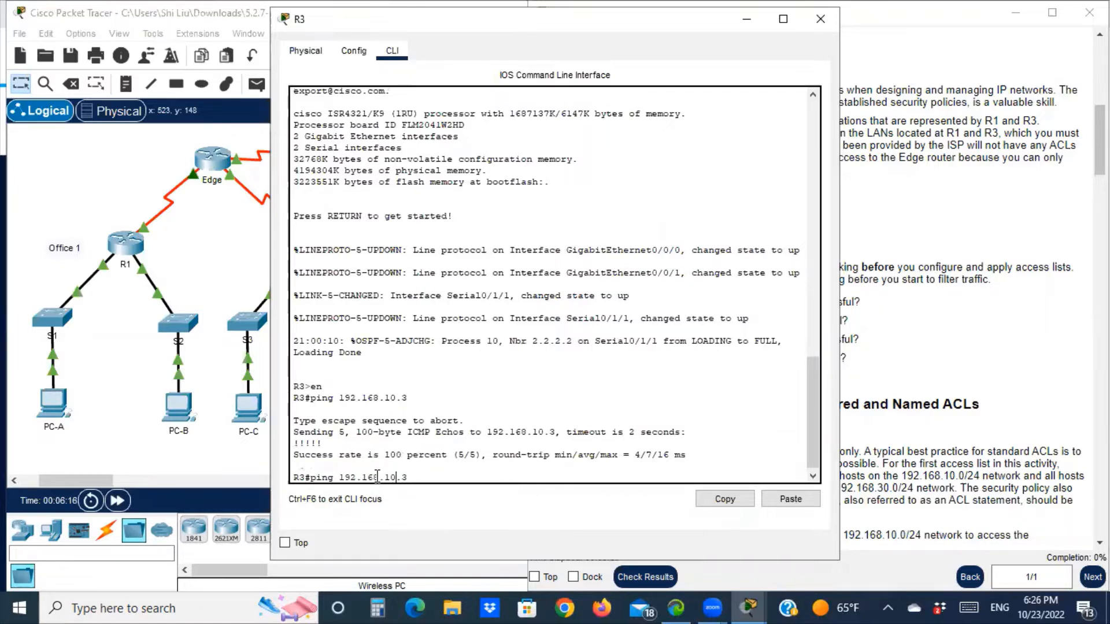
{"action": "key", "text": "BackSpace"}
{"action": "type", "text": "2"}
{"action": "key", "text": "Return"}
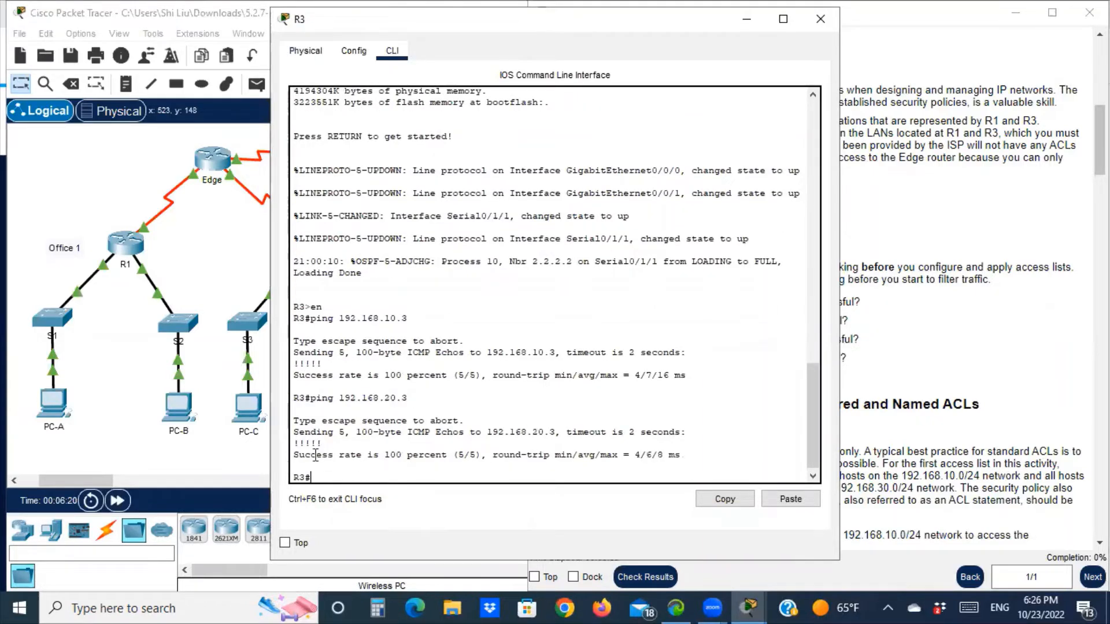
{"action": "left_click_drag", "start_coordinate": [315, 455], "coordinate": [447, 455]}
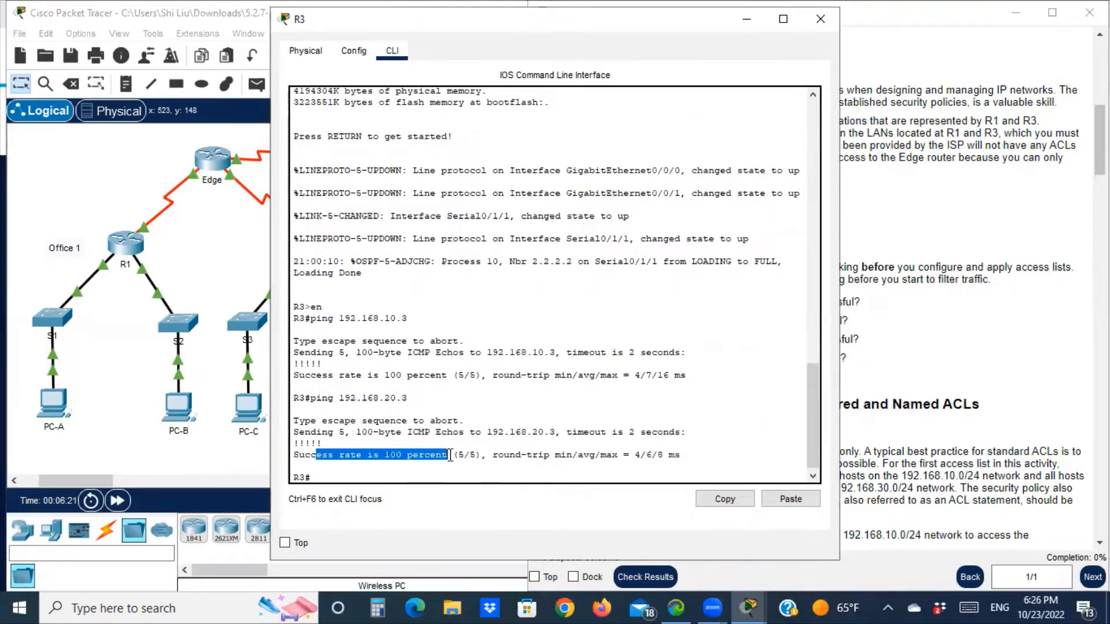
{"action": "left_click", "coordinate": [747, 19]}
Find the Part 1 question about all PCs pinging the server and copy the server address 209.165.200.254.
{"action": "scroll", "coordinate": [669, 357], "scroll_direction": "down", "scroll_amount": 1}
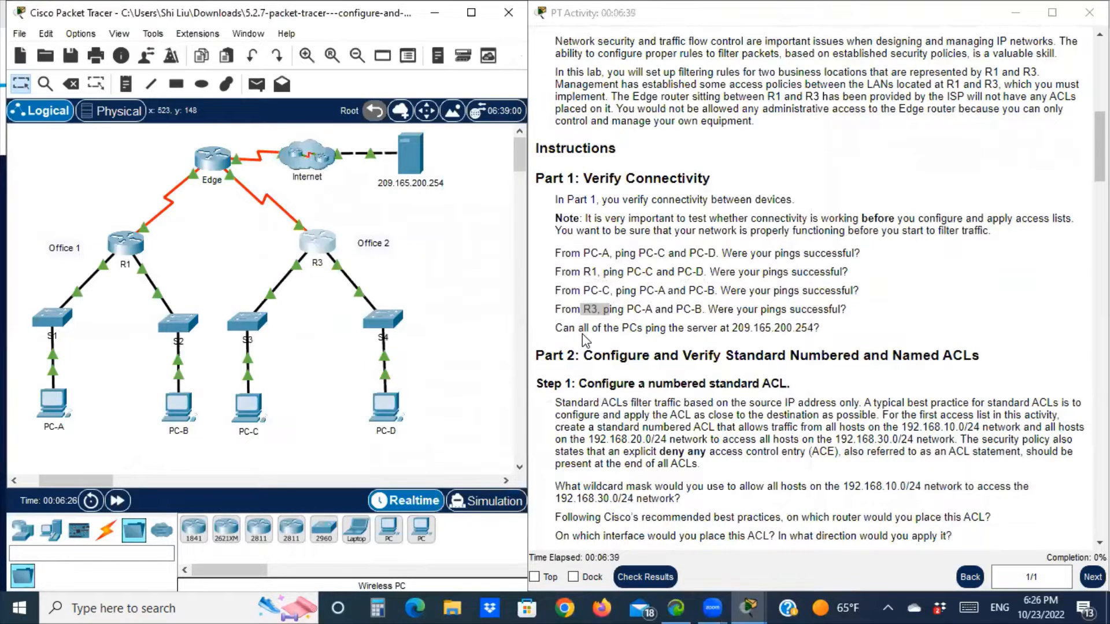
{"action": "left_click_drag", "start_coordinate": [578, 327], "coordinate": [641, 327]}
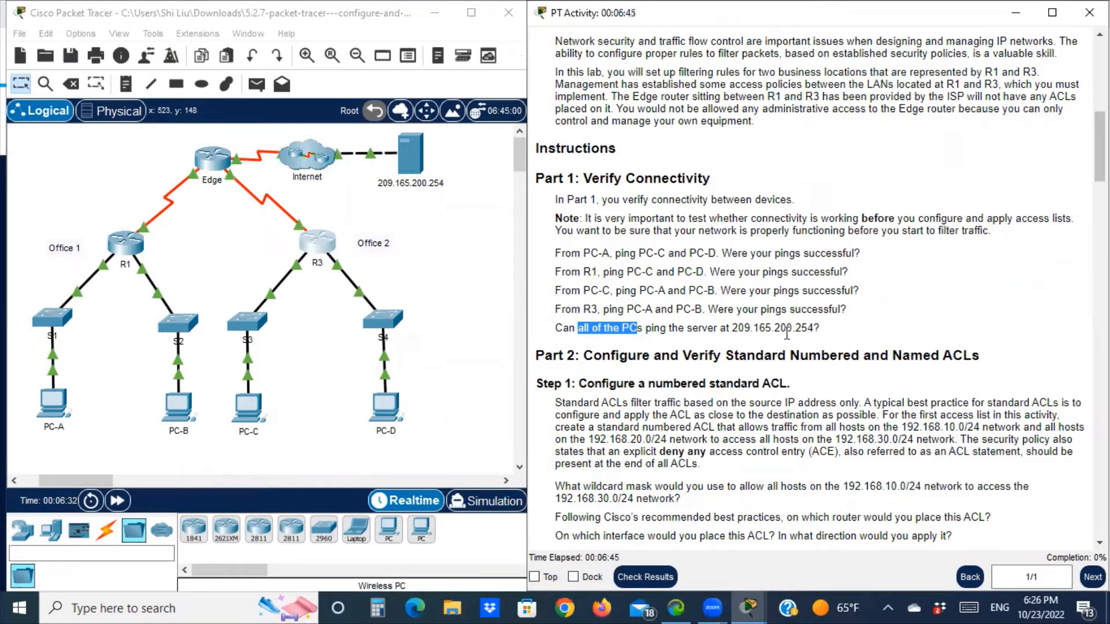
{"action": "left_click_drag", "start_coordinate": [736, 328], "coordinate": [814, 329]}
{"action": "right_click", "coordinate": [795, 327]}
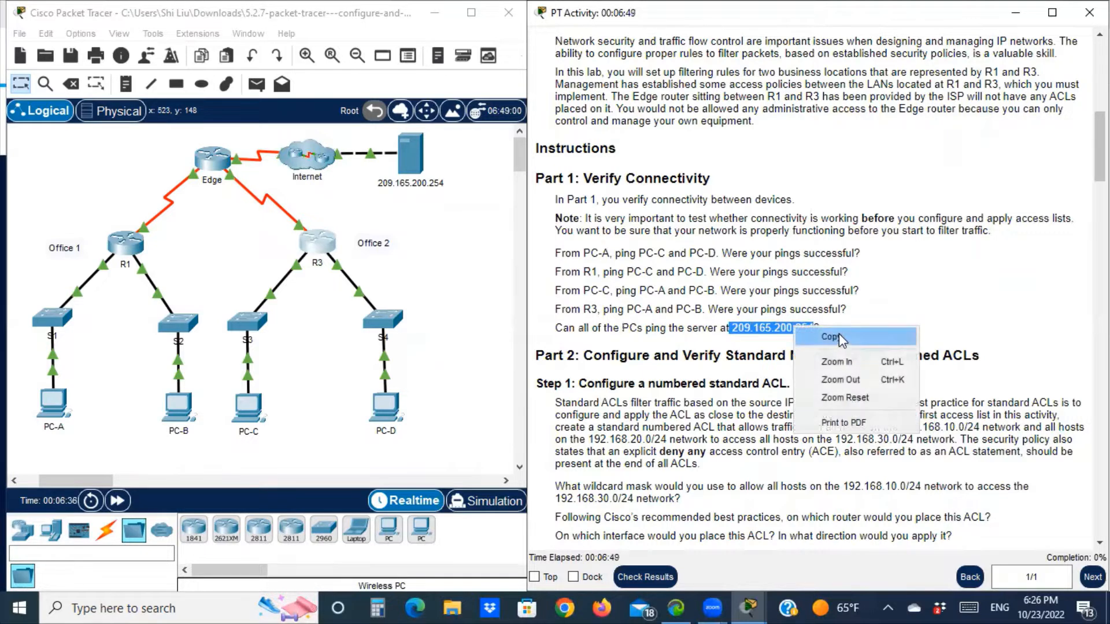
{"action": "left_click", "coordinate": [840, 335]}
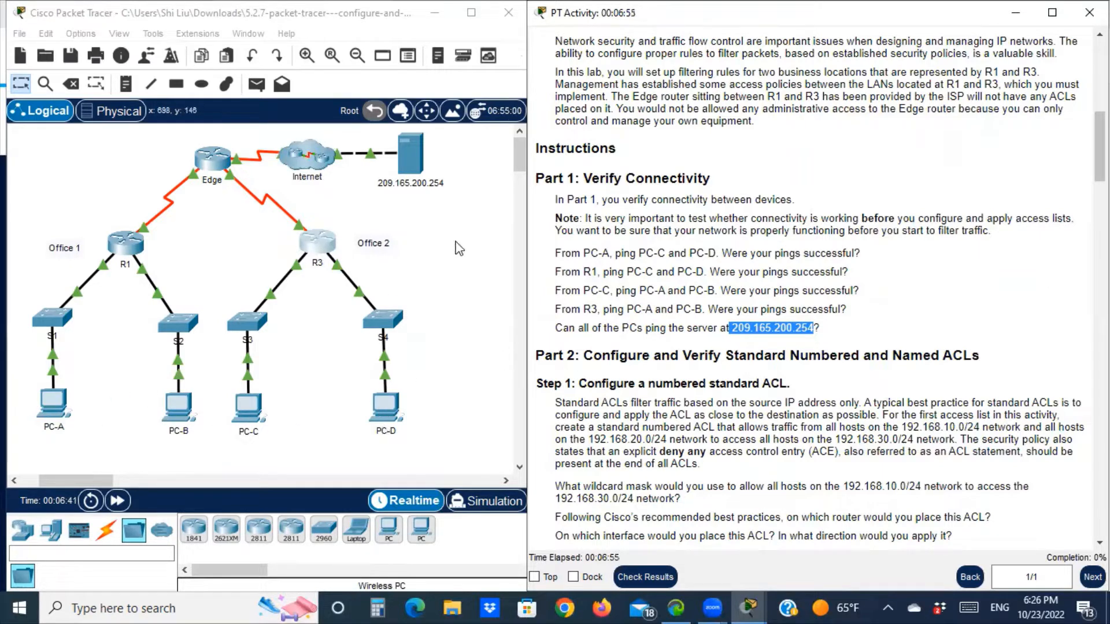
Ping the server at 209.165.200.254 from PC-A's Command Prompt using the copied address.
{"action": "left_click", "coordinate": [61, 394]}
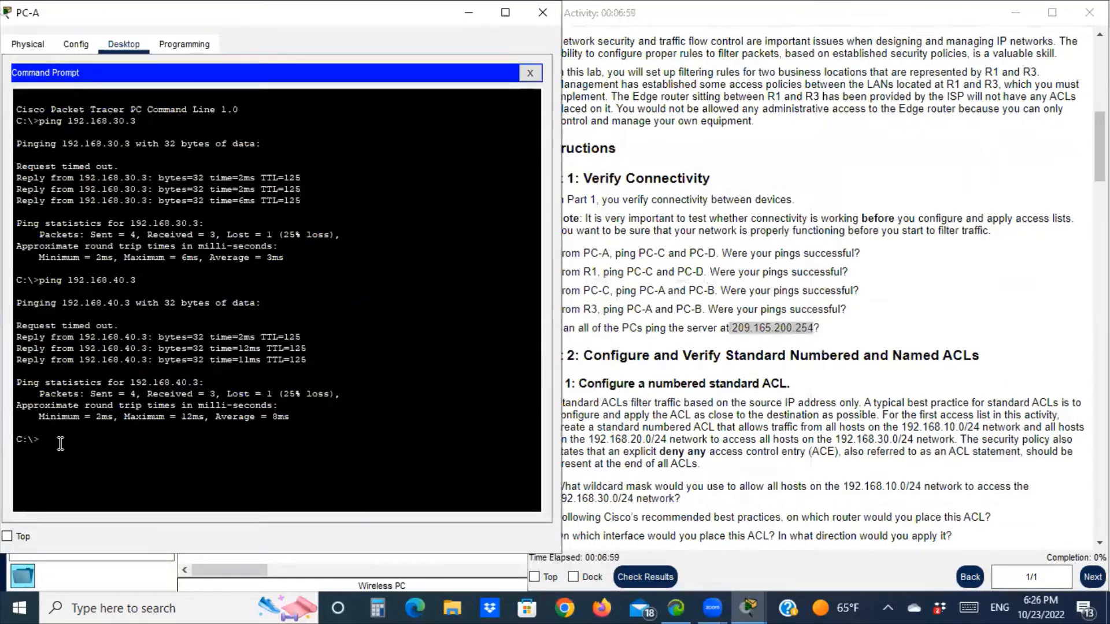
{"action": "type", "text": "ping"}
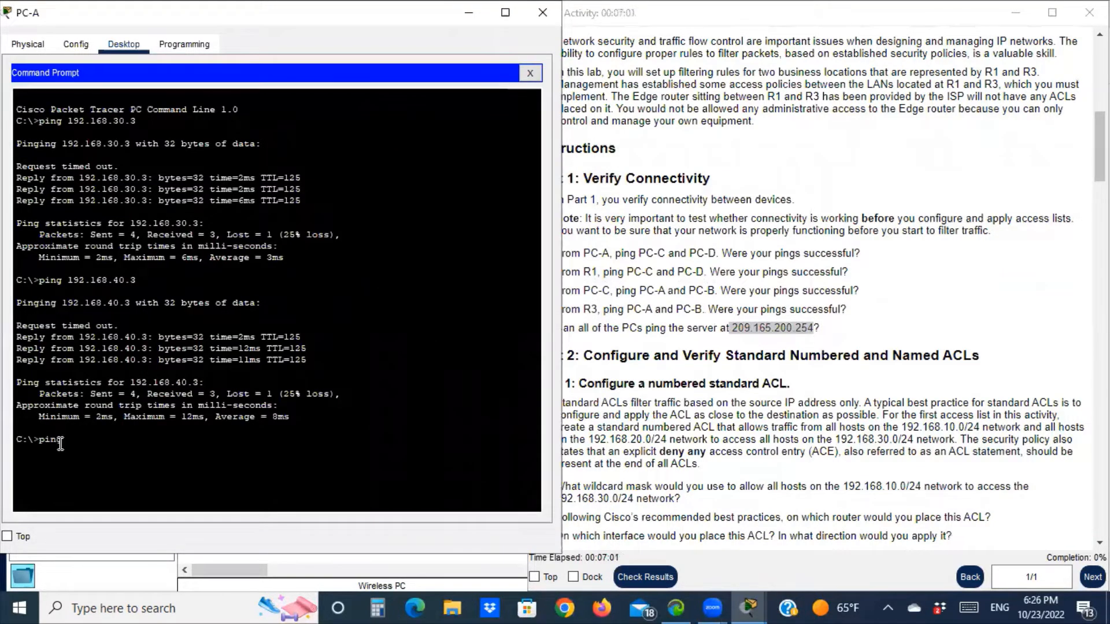
{"action": "right_click", "coordinate": [83, 438]}
{"action": "left_click", "coordinate": [123, 465]}
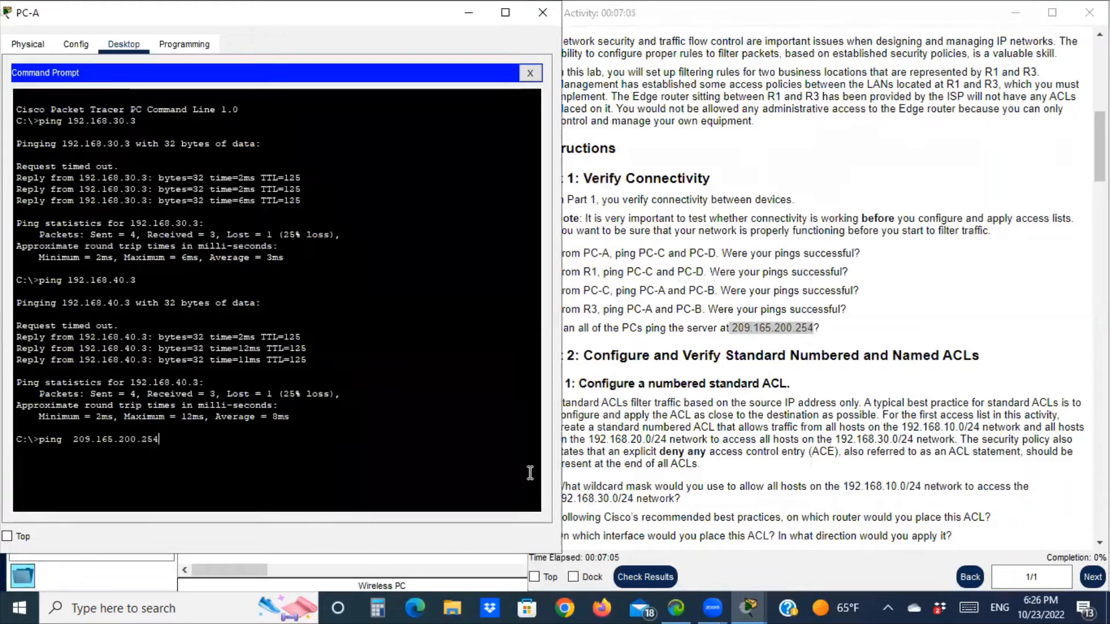
{"action": "key", "text": "Return"}
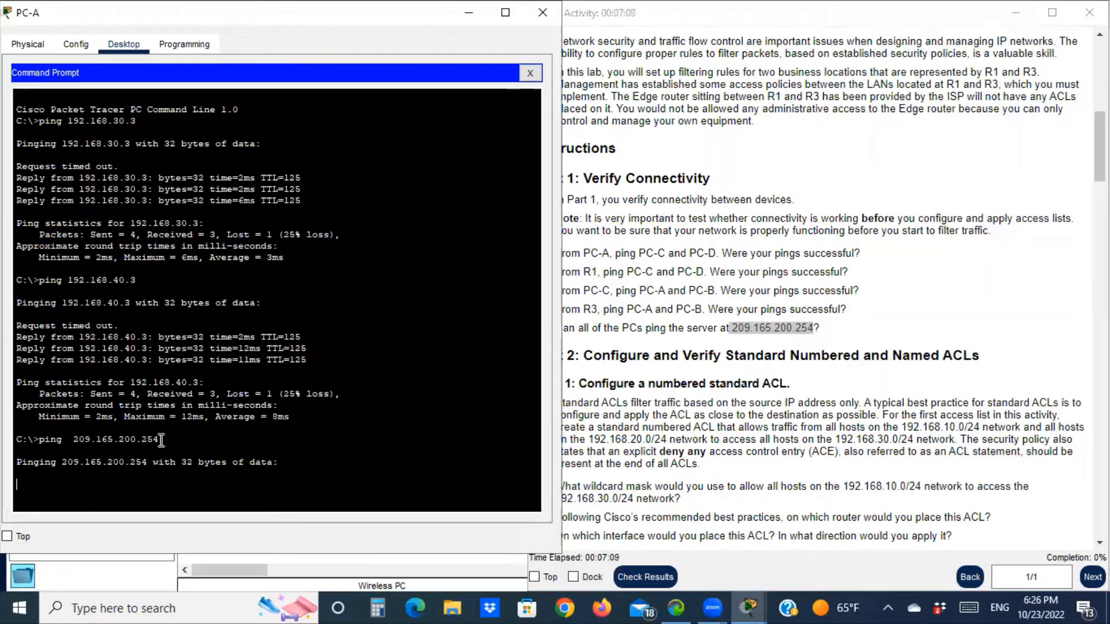
Copy the full ping 209.165.200.254 command from PC-A's Command Prompt and minimize the PC-A window.
{"action": "left_click_drag", "start_coordinate": [161, 440], "coordinate": [47, 444]}
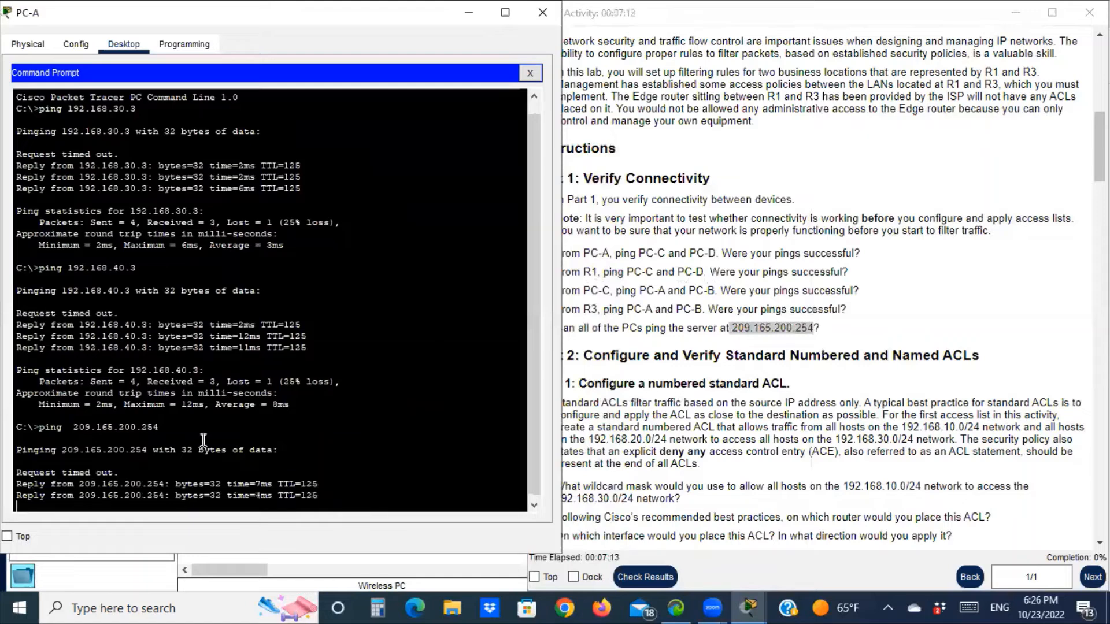
{"action": "left_click_drag", "start_coordinate": [165, 426], "coordinate": [102, 427]}
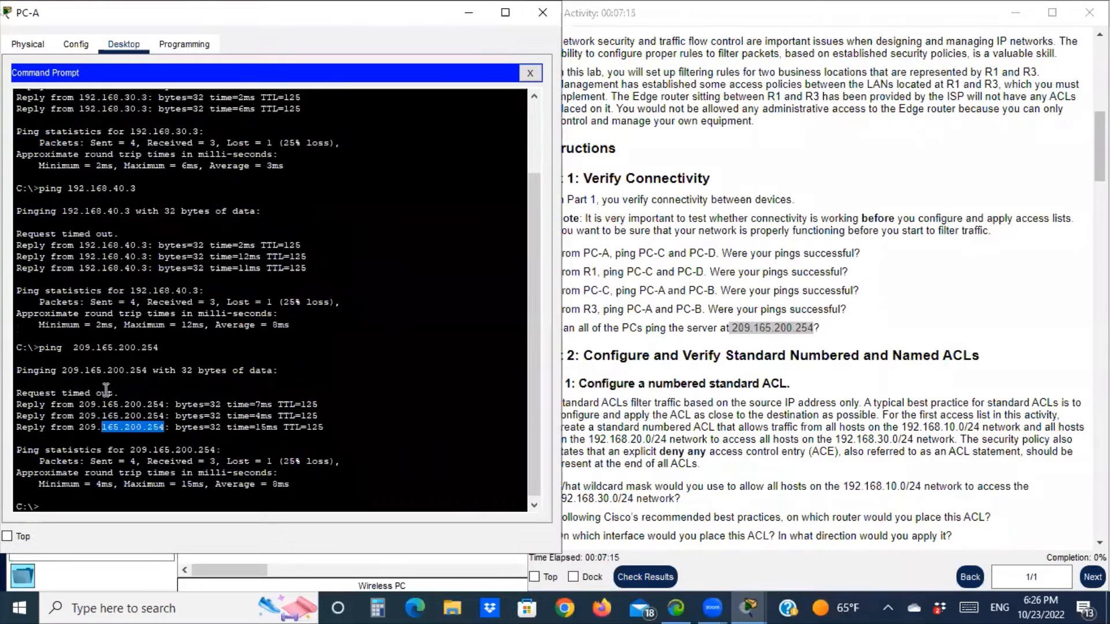
{"action": "left_click", "coordinate": [165, 347]}
{"action": "left_click_drag", "start_coordinate": [165, 347], "coordinate": [42, 350]}
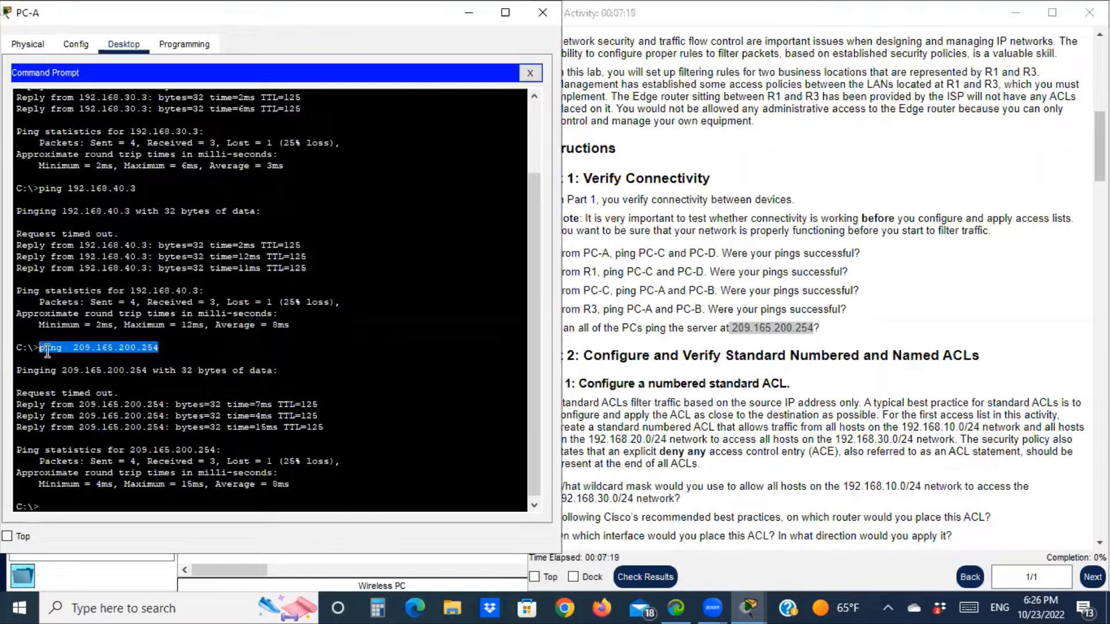
{"action": "right_click", "coordinate": [53, 350]}
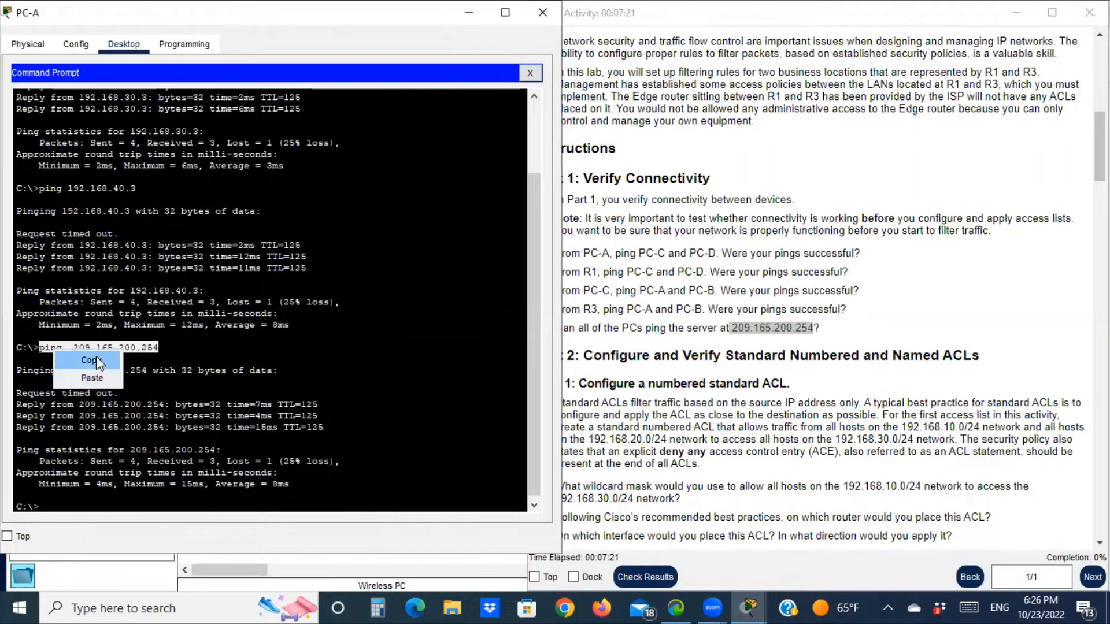
{"action": "left_click", "coordinate": [96, 357]}
{"action": "left_click", "coordinate": [470, 12]}
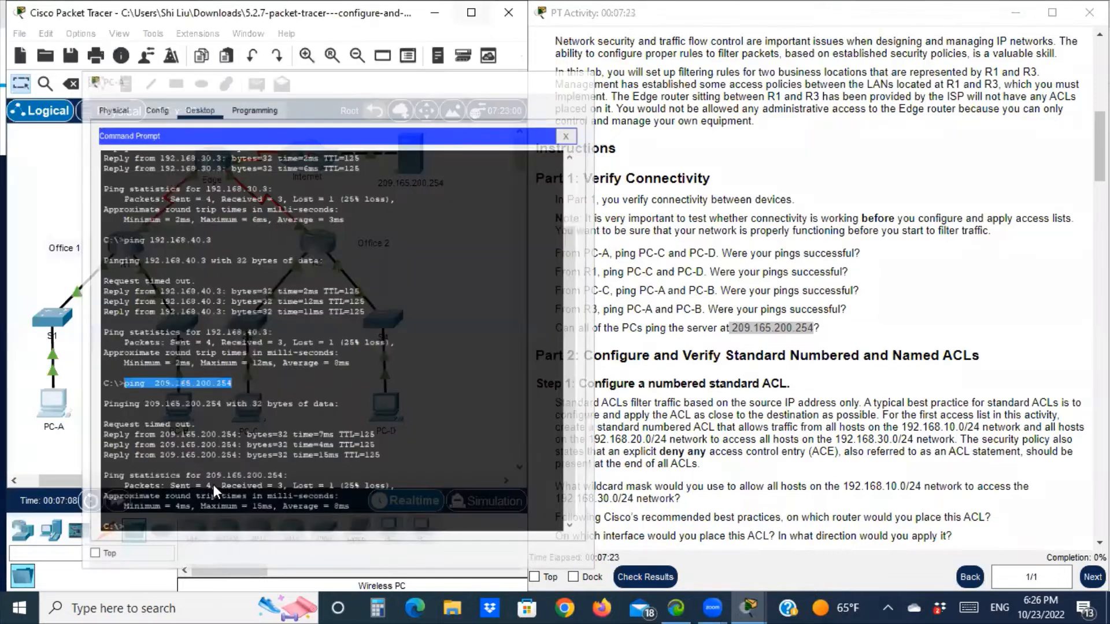
Ping the server at 209.165.200.254 from PC-B's Command Prompt using the copied command, then minimize the PC-B window.
{"action": "left_click", "coordinate": [179, 405]}
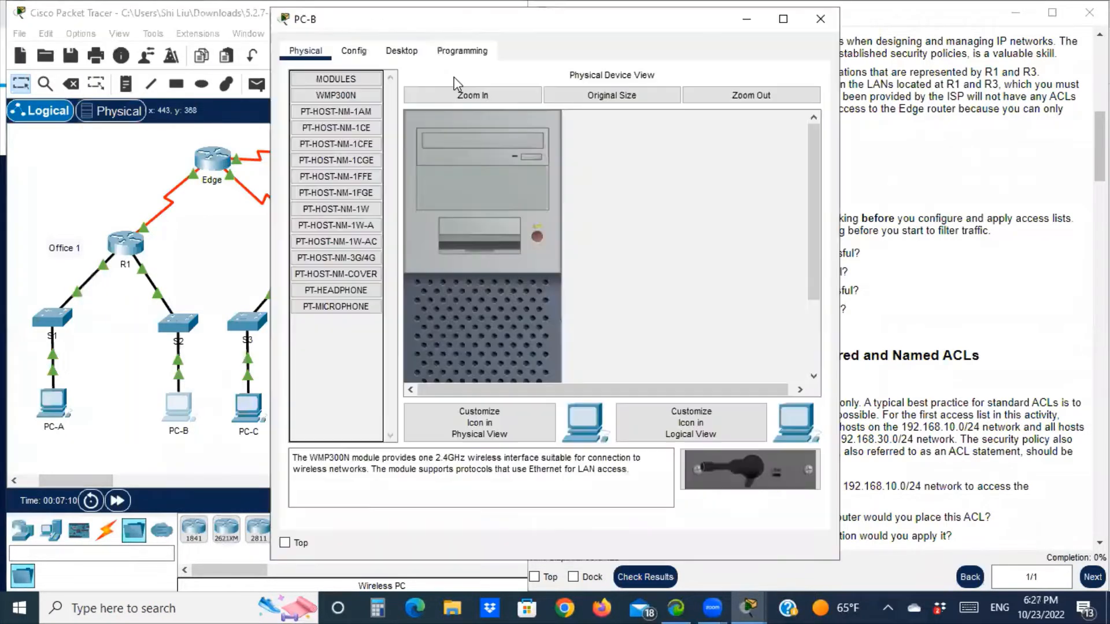
{"action": "left_click", "coordinate": [402, 51]}
{"action": "left_click", "coordinate": [619, 153]}
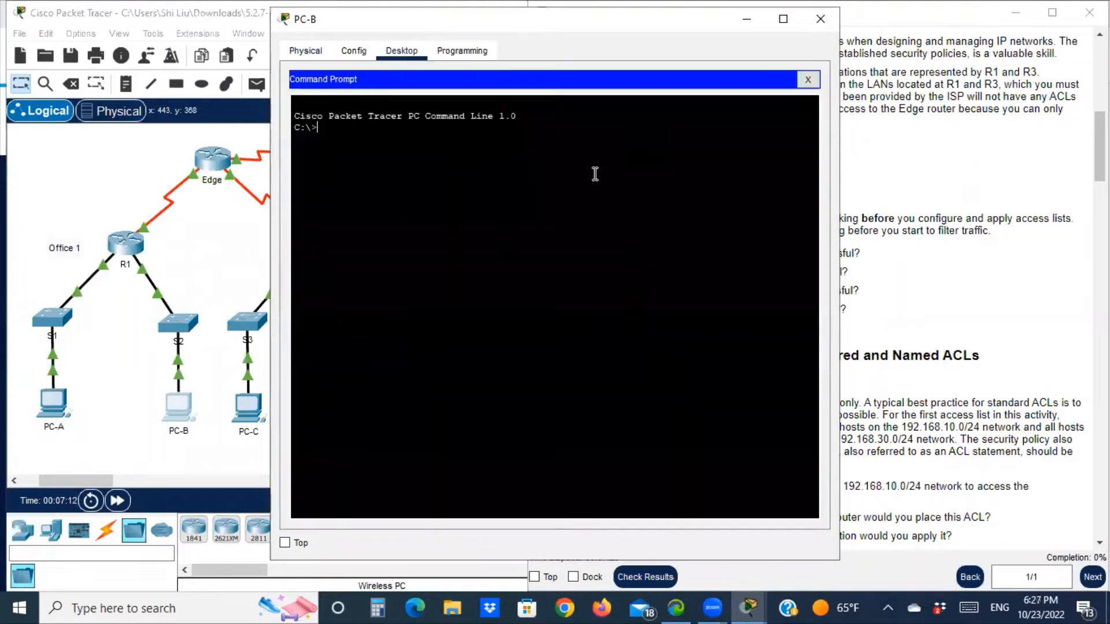
{"action": "right_click", "coordinate": [378, 137]}
{"action": "left_click", "coordinate": [398, 165]}
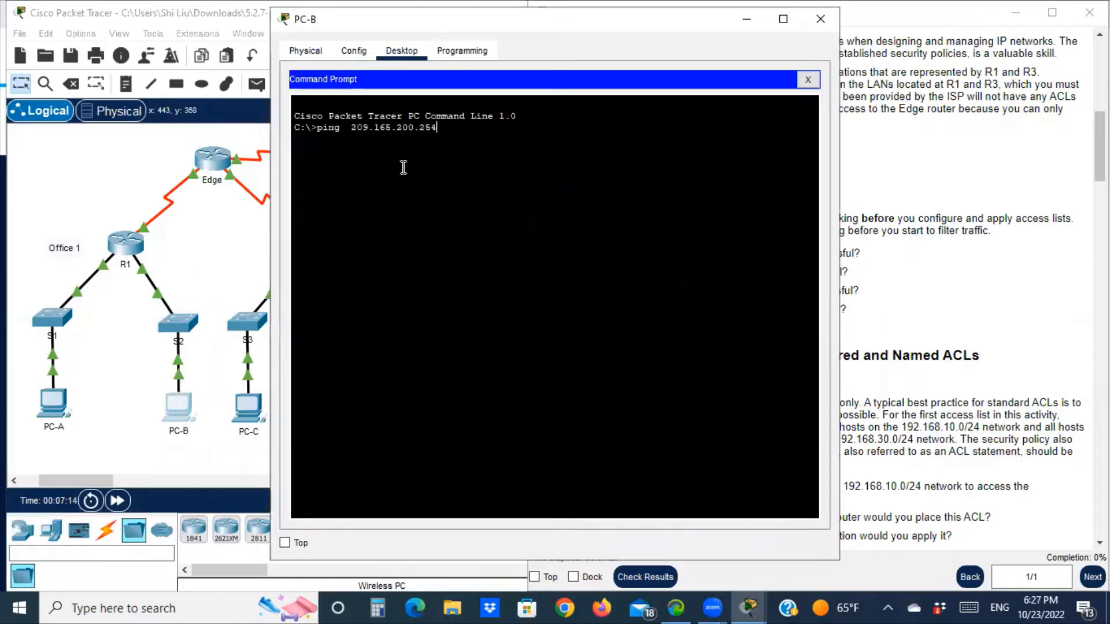
{"action": "key", "text": "Return"}
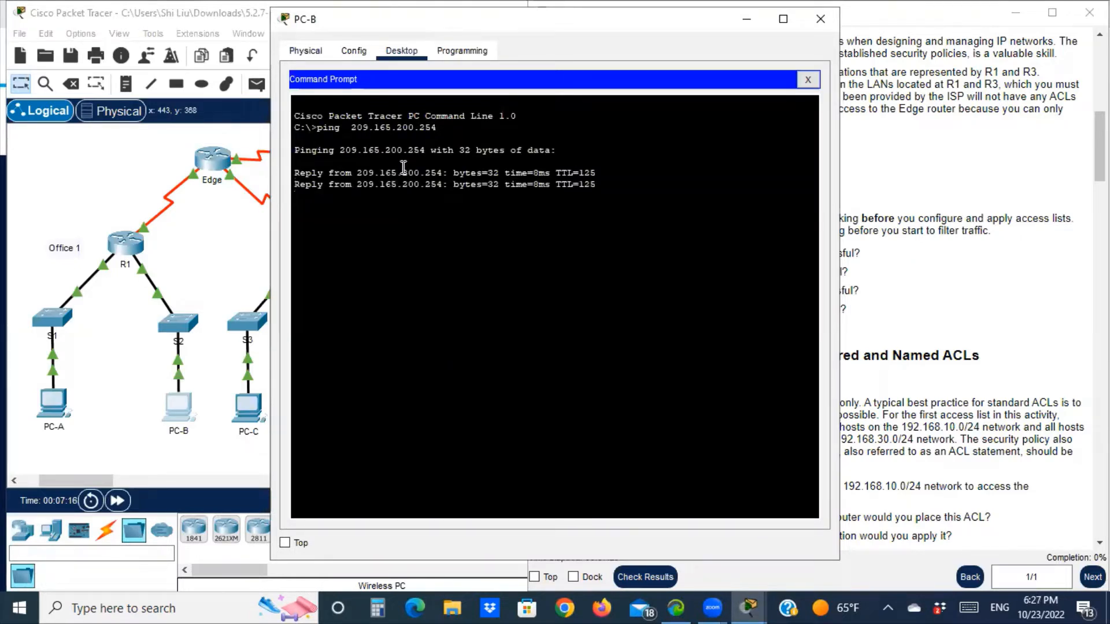
{"action": "left_click", "coordinate": [748, 22]}
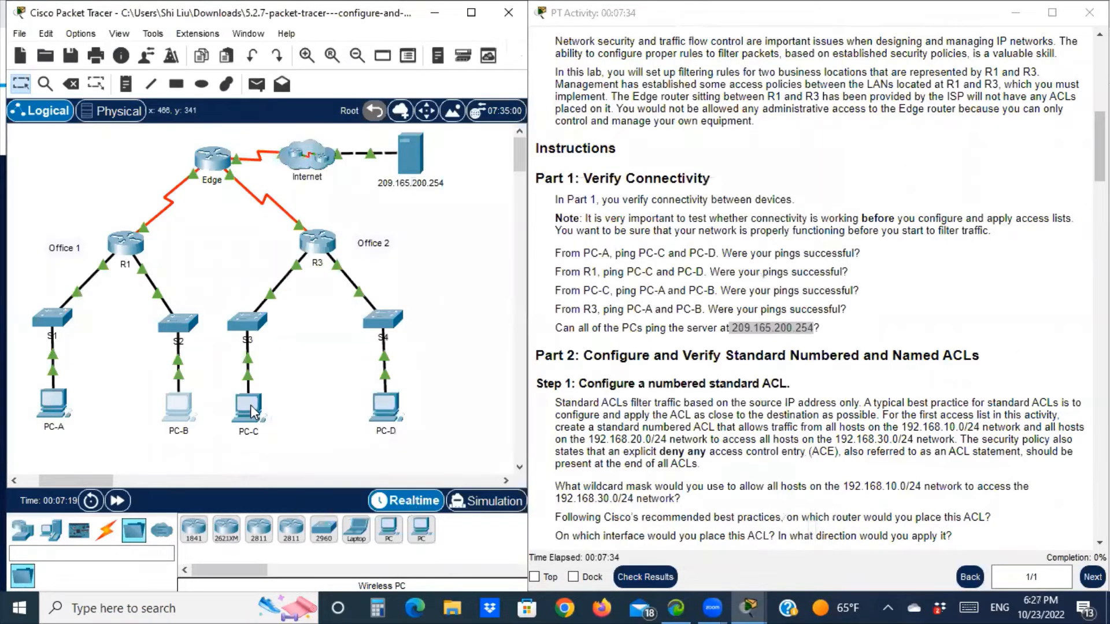
Run the copied ping to 209.165.200.254 in PC-C's Command Prompt and minimize the PC-C window.
{"action": "left_click", "coordinate": [251, 404]}
{"action": "right_click", "coordinate": [103, 447]}
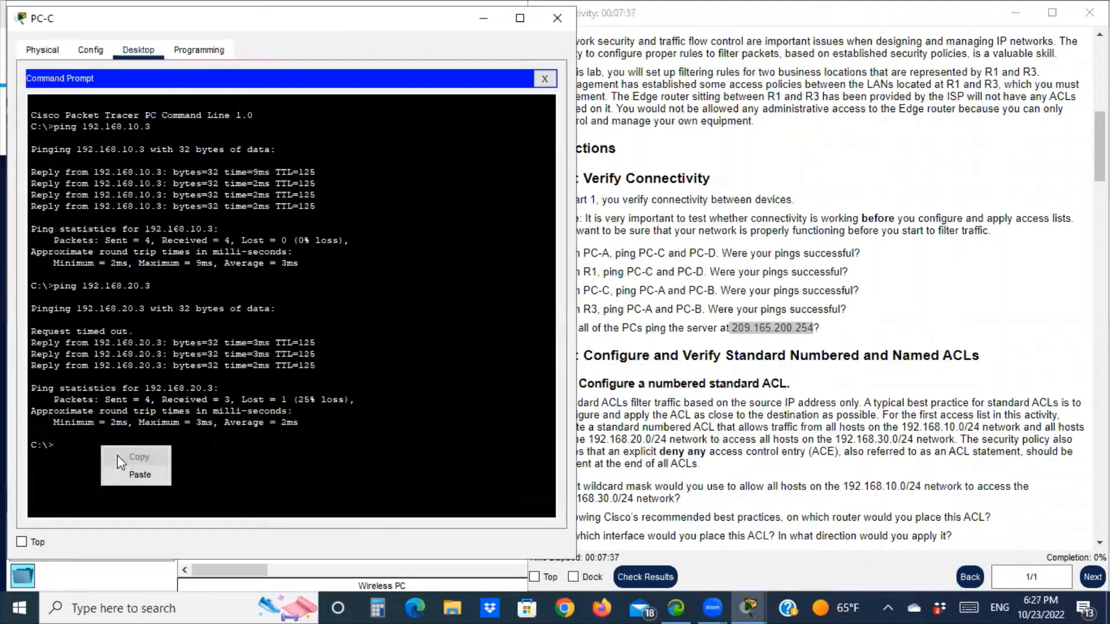
{"action": "left_click", "coordinate": [141, 475]}
{"action": "key", "text": "Return"}
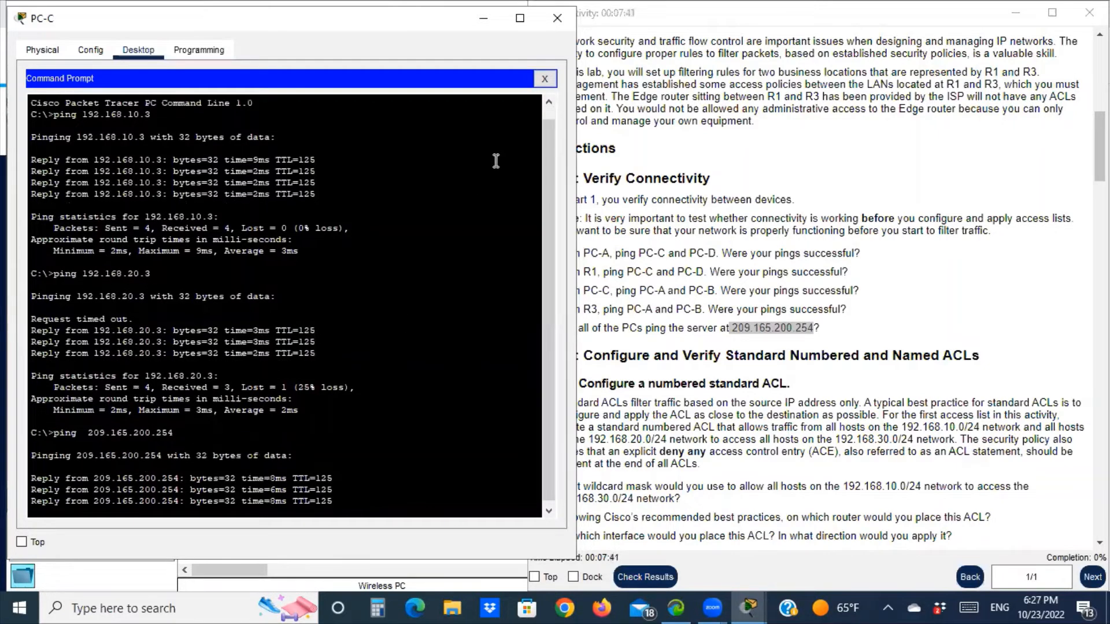
{"action": "left_click", "coordinate": [485, 23]}
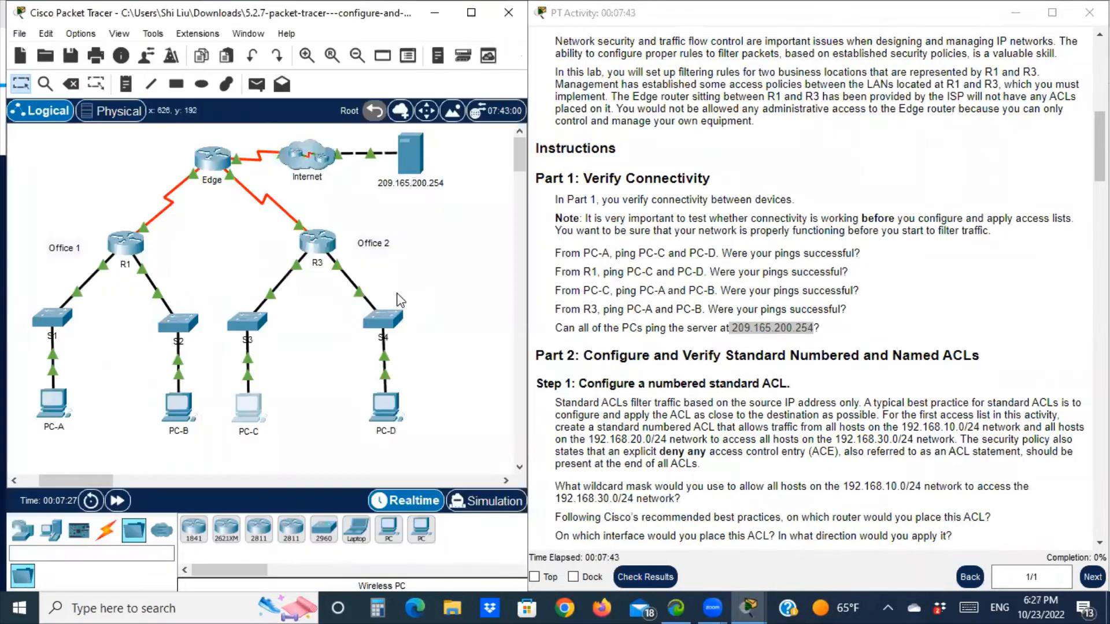
Open PC-D's Command Prompt, ping the server at 209.165.200.254 with the copied command and minimize the window.
{"action": "left_click", "coordinate": [385, 408]}
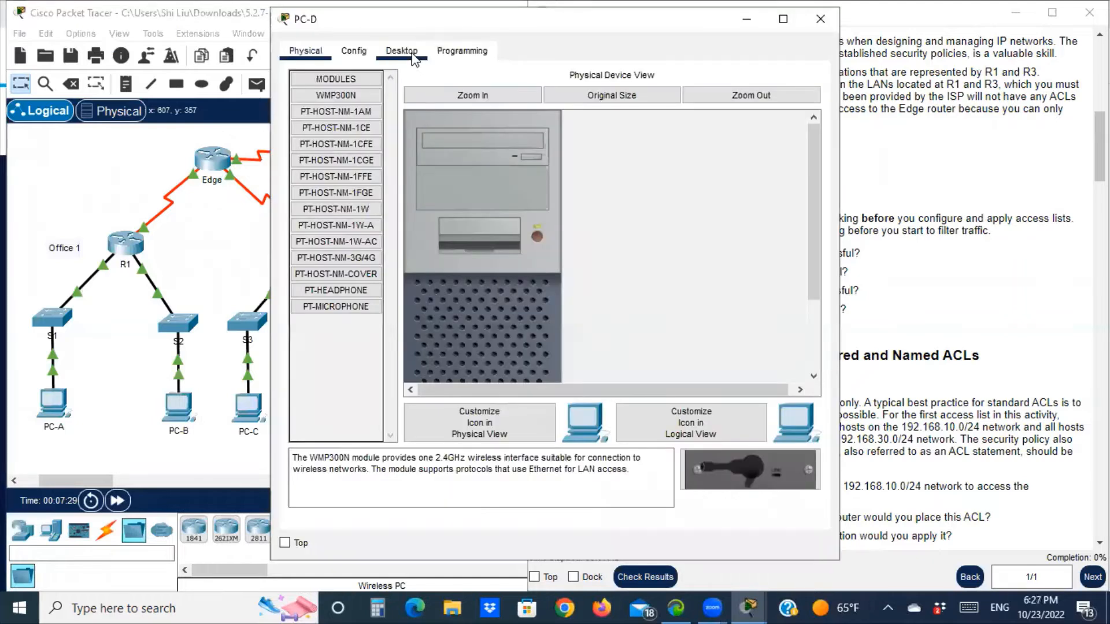
{"action": "left_click", "coordinate": [412, 55]}
{"action": "left_click", "coordinate": [642, 143]}
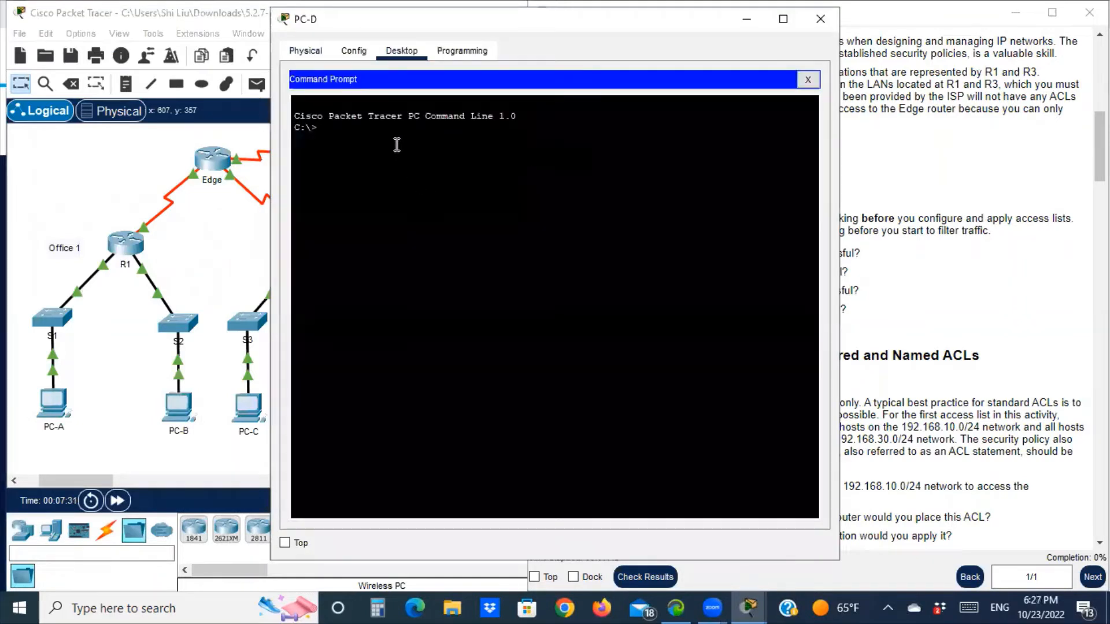
{"action": "left_click", "coordinate": [433, 168]}
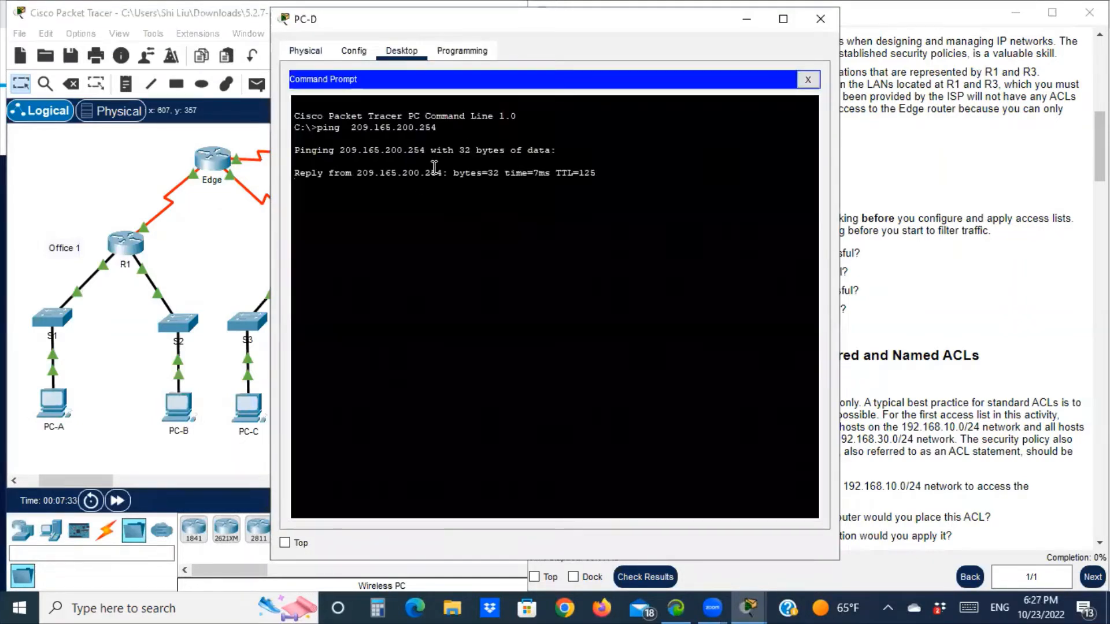
{"action": "left_click", "coordinate": [748, 25]}
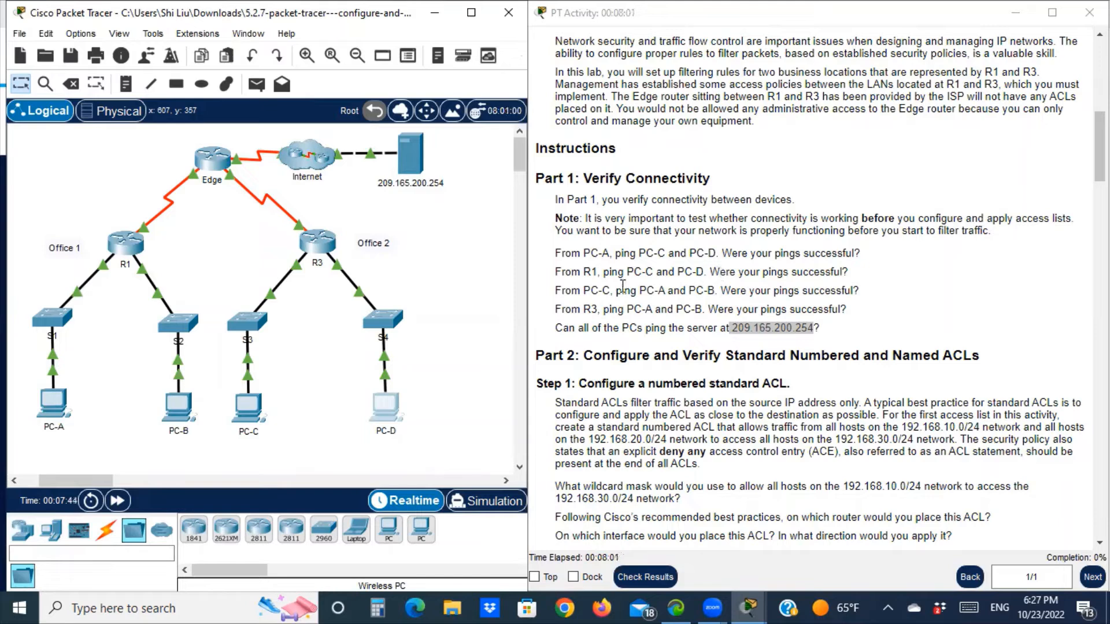
Read the Part 2 Step 1 description of the numbered standard ACL, noting the source networks to permit and the destination network.
{"action": "scroll", "coordinate": [623, 286], "scroll_direction": "down", "scroll_amount": 3}
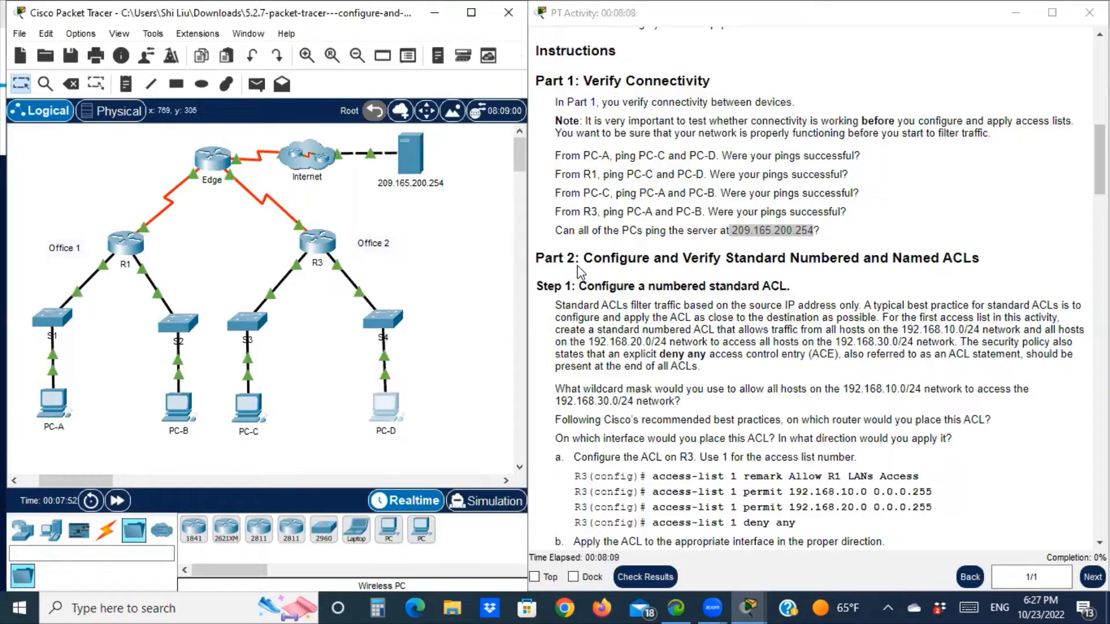
{"action": "scroll", "coordinate": [580, 272], "scroll_direction": "down", "scroll_amount": 1}
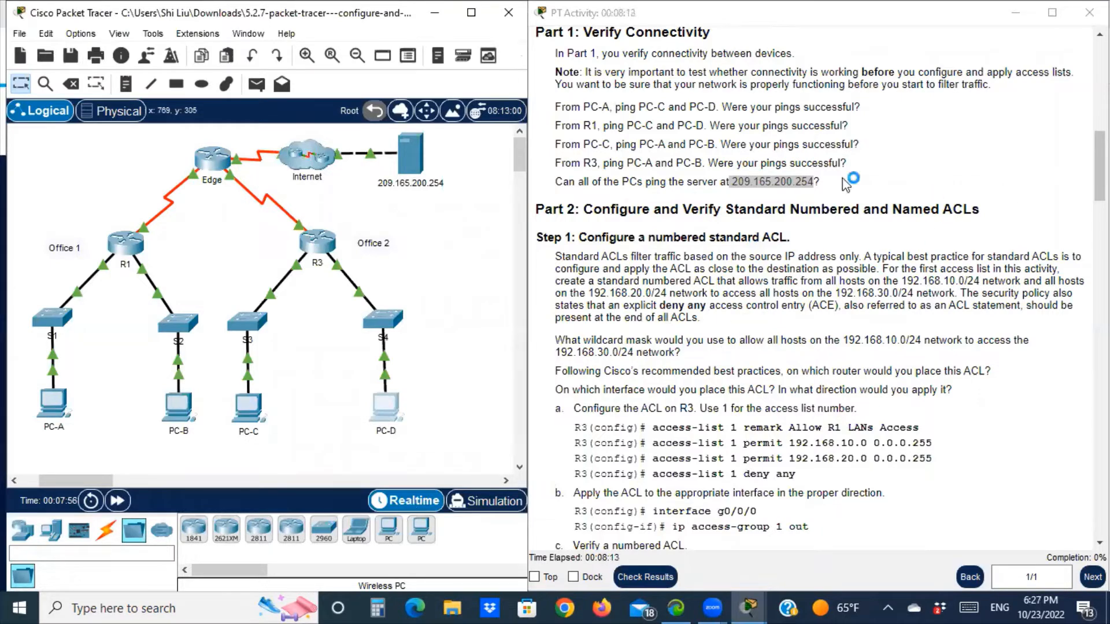
{"action": "left_click_drag", "start_coordinate": [543, 237], "coordinate": [606, 237]}
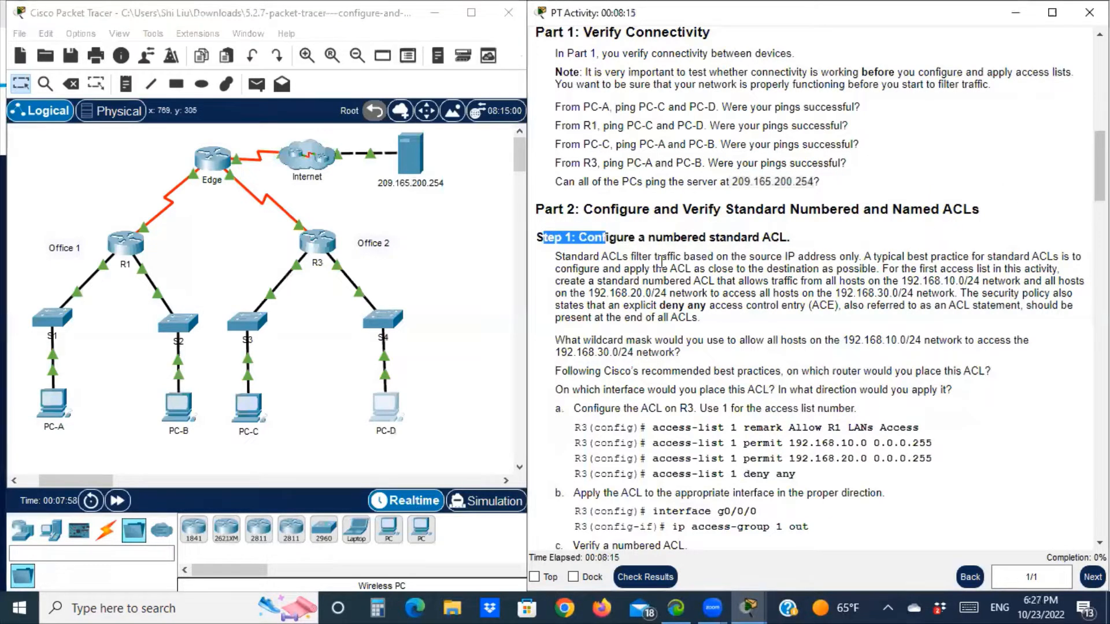
{"action": "scroll", "coordinate": [775, 261], "scroll_direction": "down", "scroll_amount": 1}
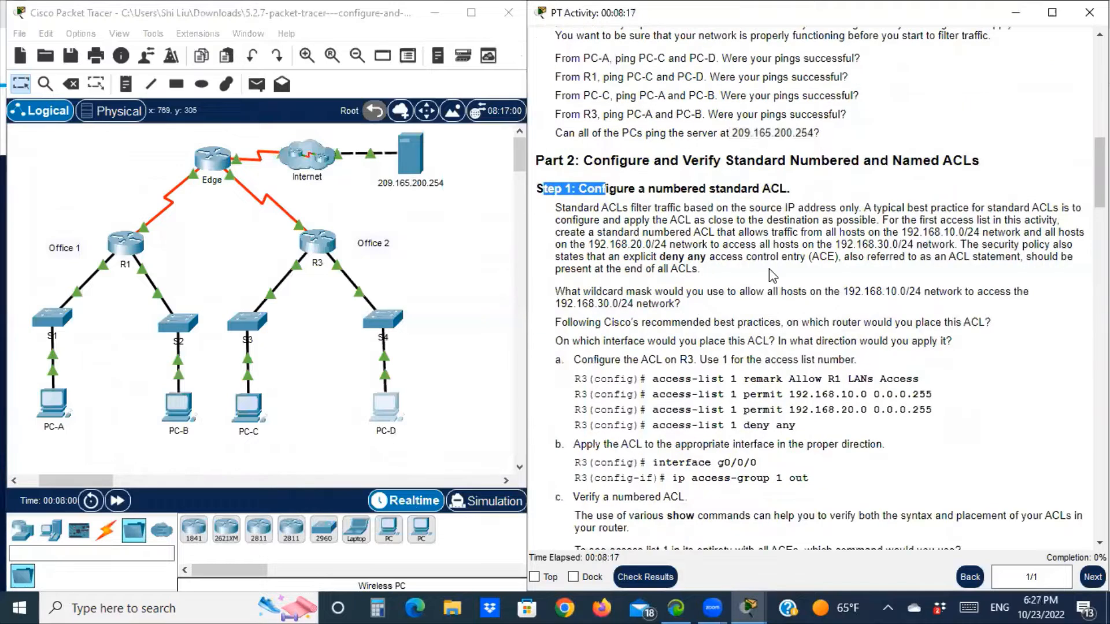
{"action": "scroll", "coordinate": [627, 283], "scroll_direction": "down", "scroll_amount": 1}
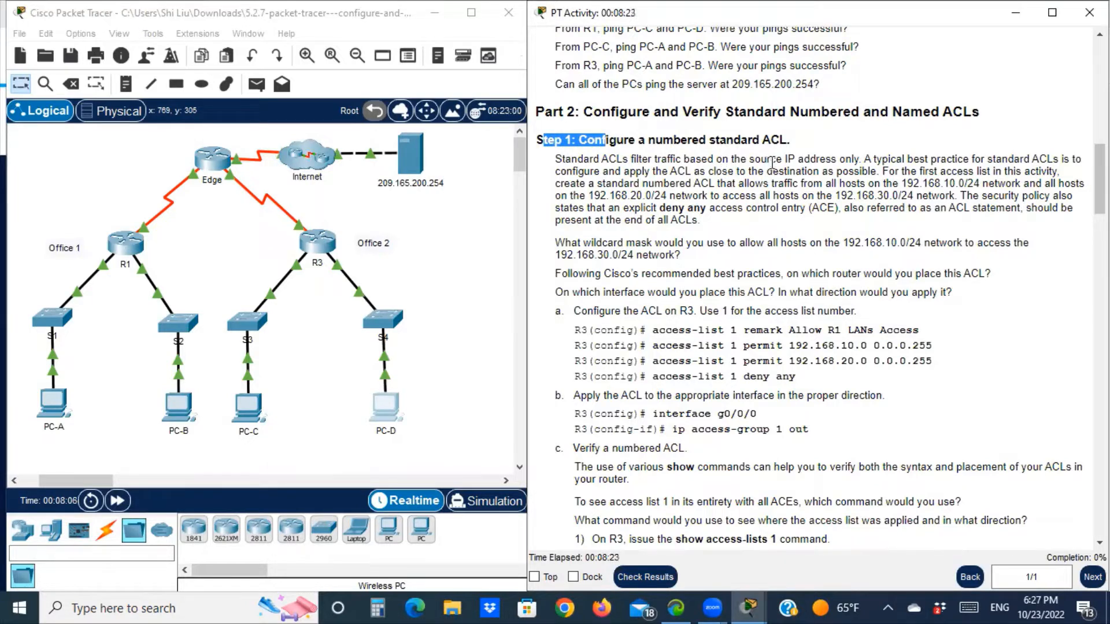
{"action": "left_click_drag", "start_coordinate": [746, 159], "coordinate": [856, 160]}
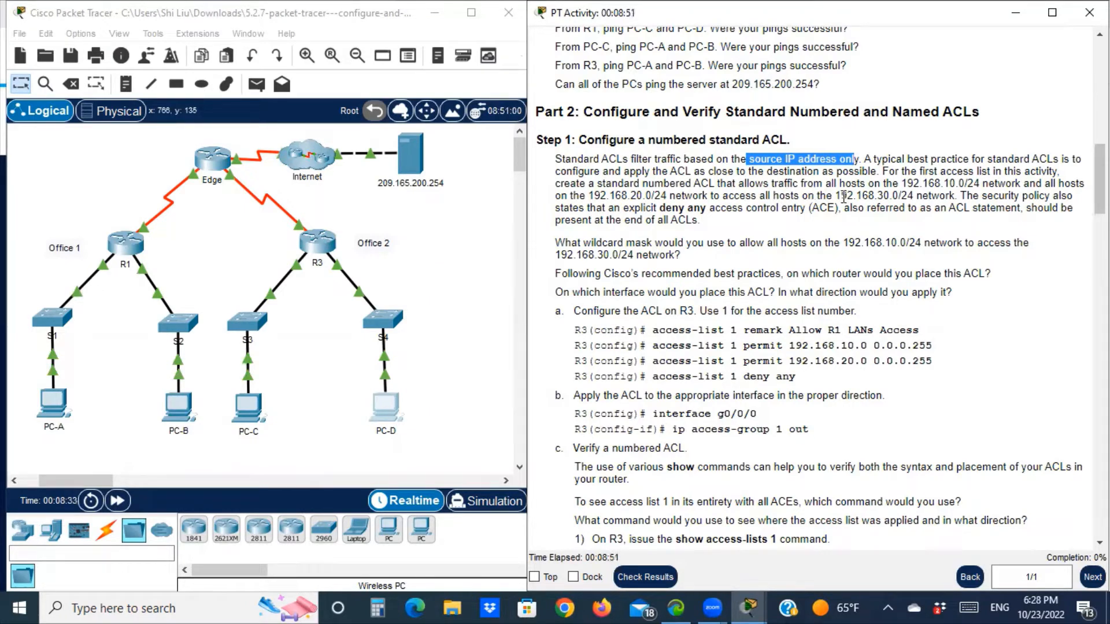
{"action": "left_click_drag", "start_coordinate": [844, 184], "coordinate": [987, 185]}
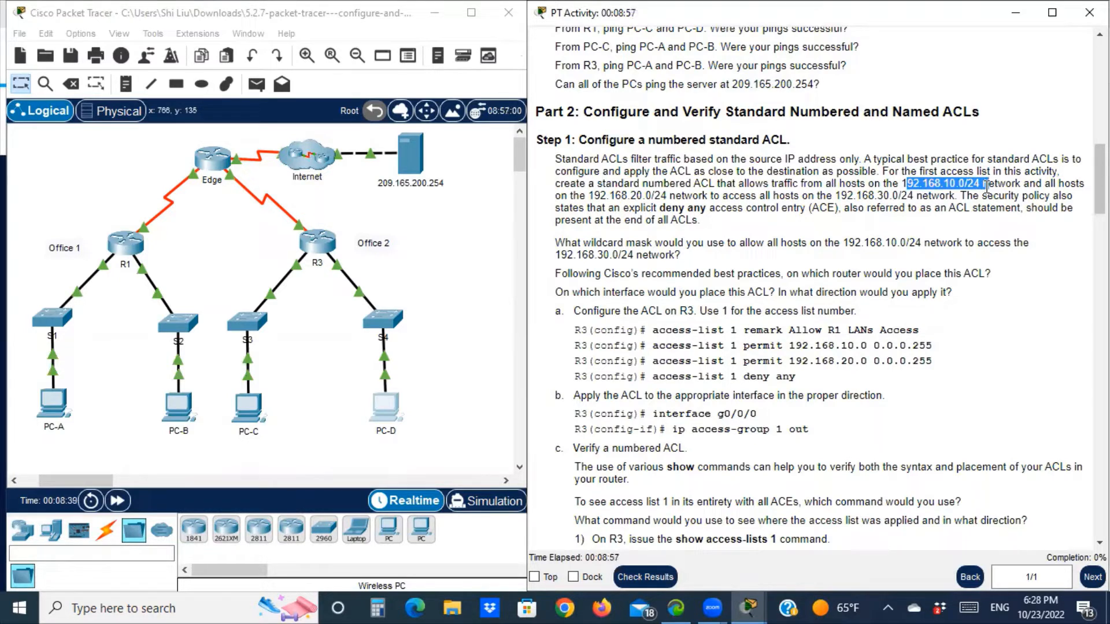
{"action": "left_click_drag", "start_coordinate": [987, 185], "coordinate": [900, 181]}
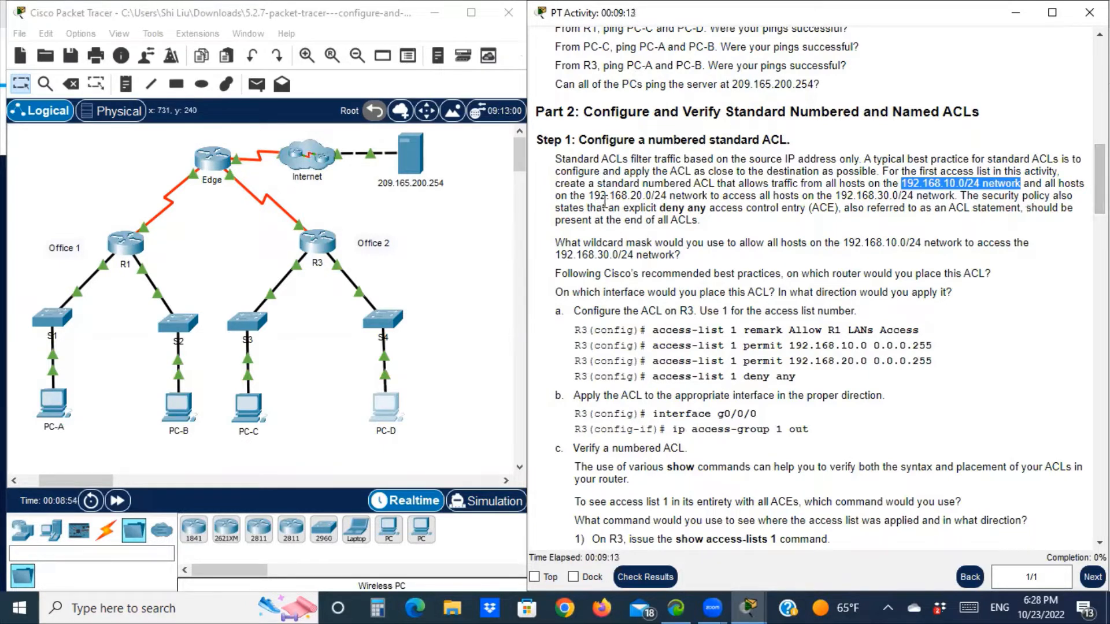
{"action": "left_click_drag", "start_coordinate": [605, 201], "coordinate": [708, 200]}
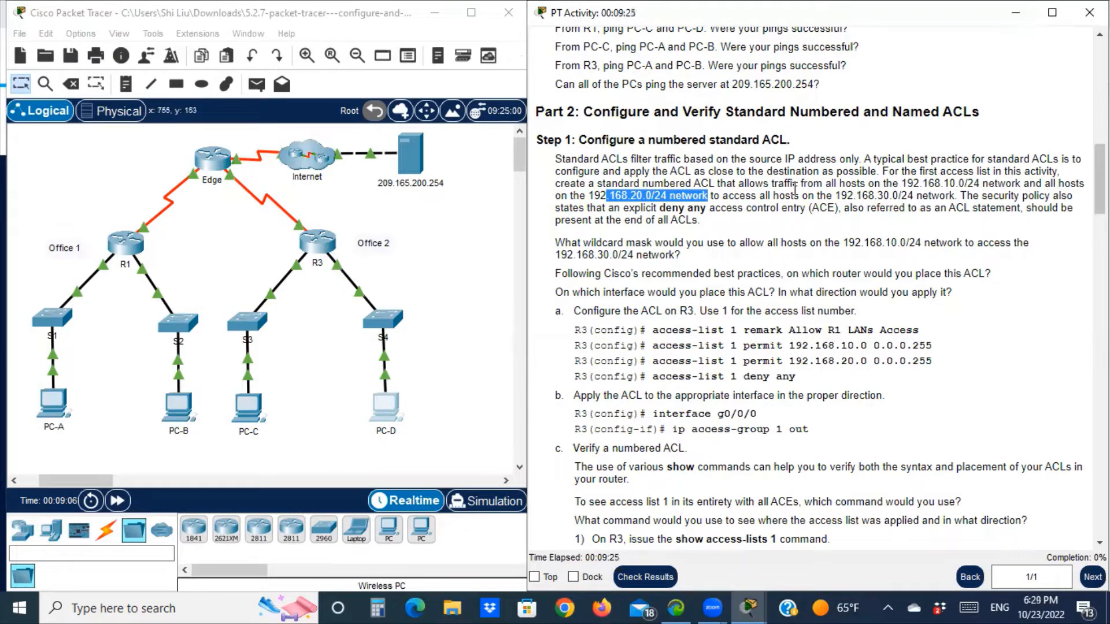
{"action": "left_click_drag", "start_coordinate": [759, 196], "coordinate": [943, 197]}
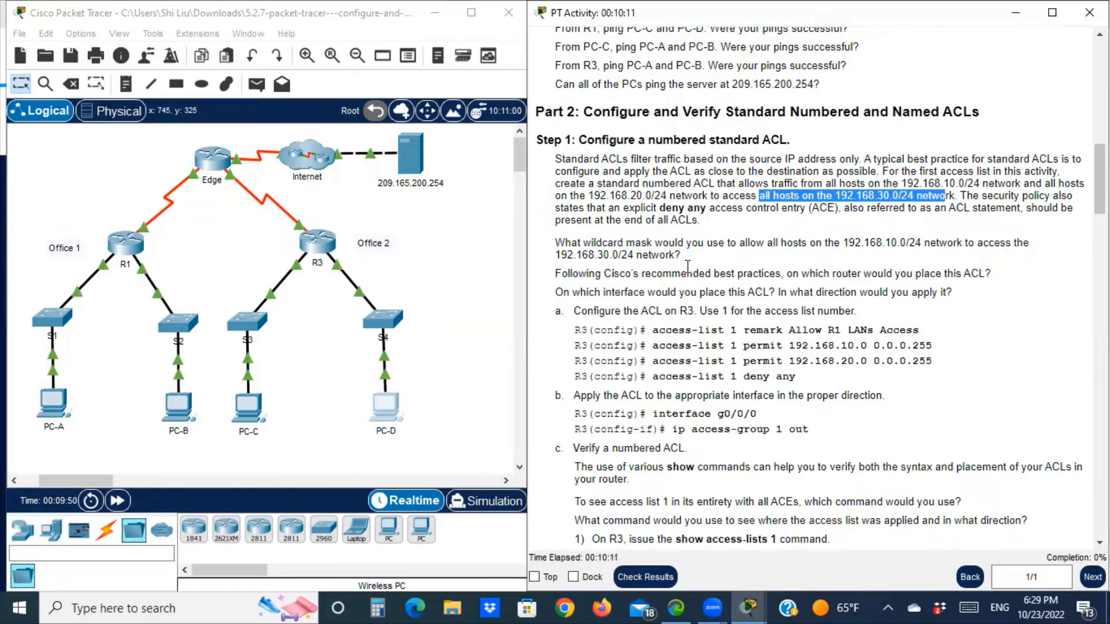
Examine the questions on the wildcard mask and ACL placement, comparing them with the access-list 1 permit commands for R3.
{"action": "left_click_drag", "start_coordinate": [595, 255], "coordinate": [684, 265]}
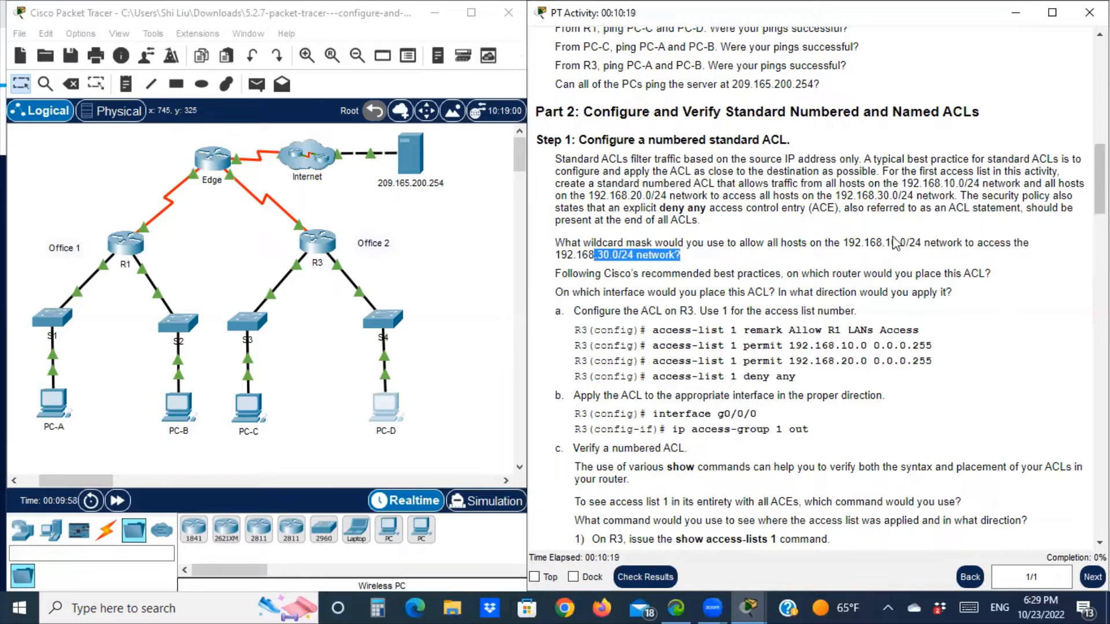
{"action": "left_click_drag", "start_coordinate": [907, 242], "coordinate": [964, 246]}
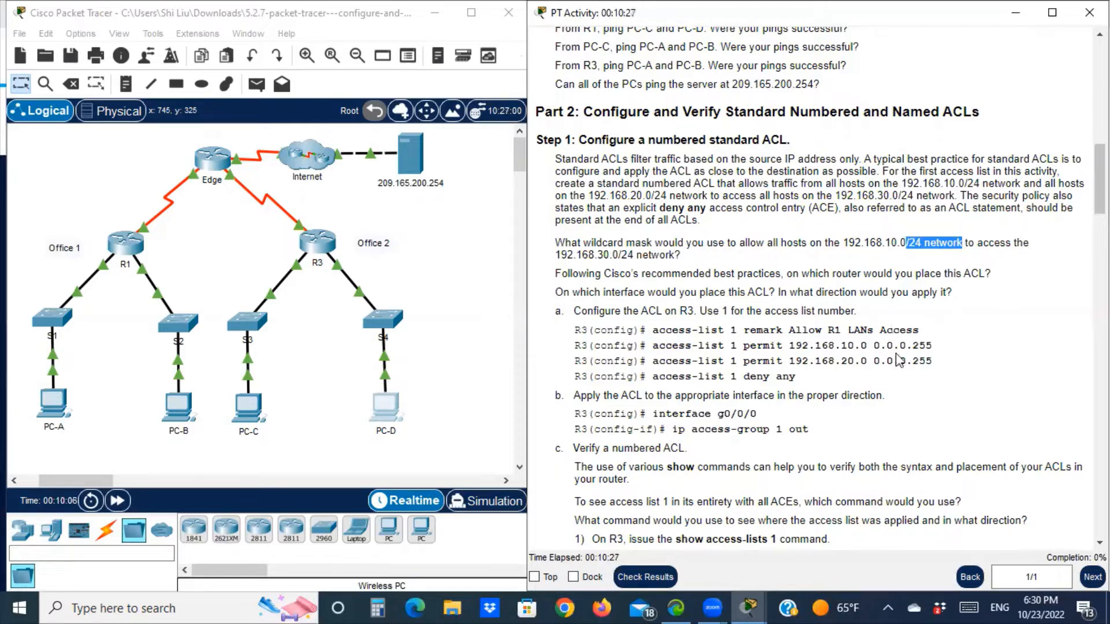
{"action": "left_click_drag", "start_coordinate": [874, 347], "coordinate": [941, 349]}
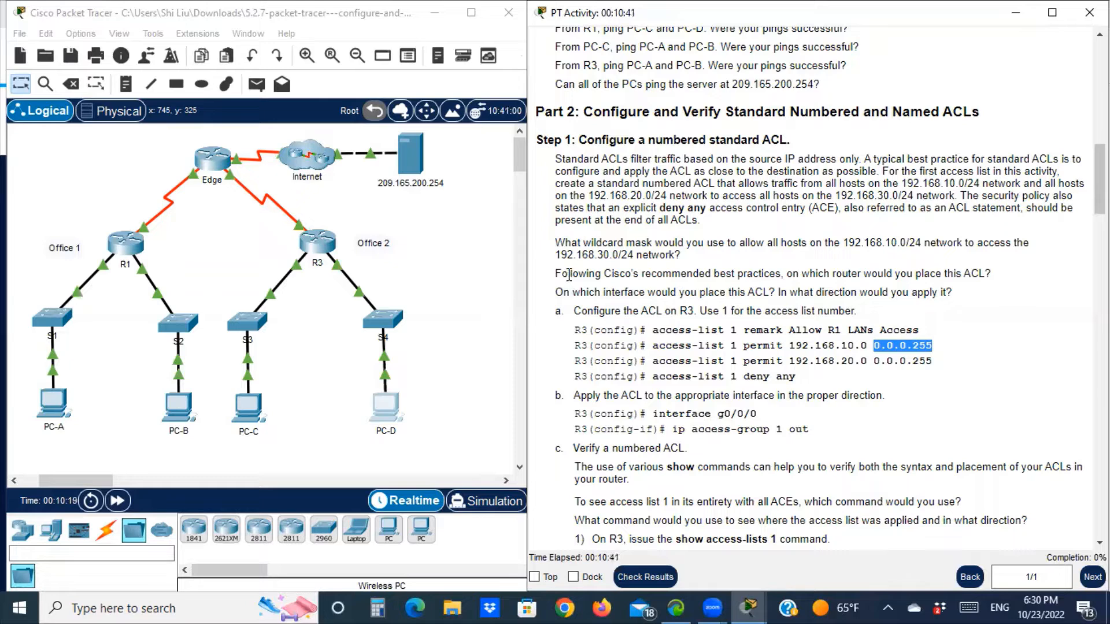
{"action": "left_click_drag", "start_coordinate": [633, 279], "coordinate": [651, 278]}
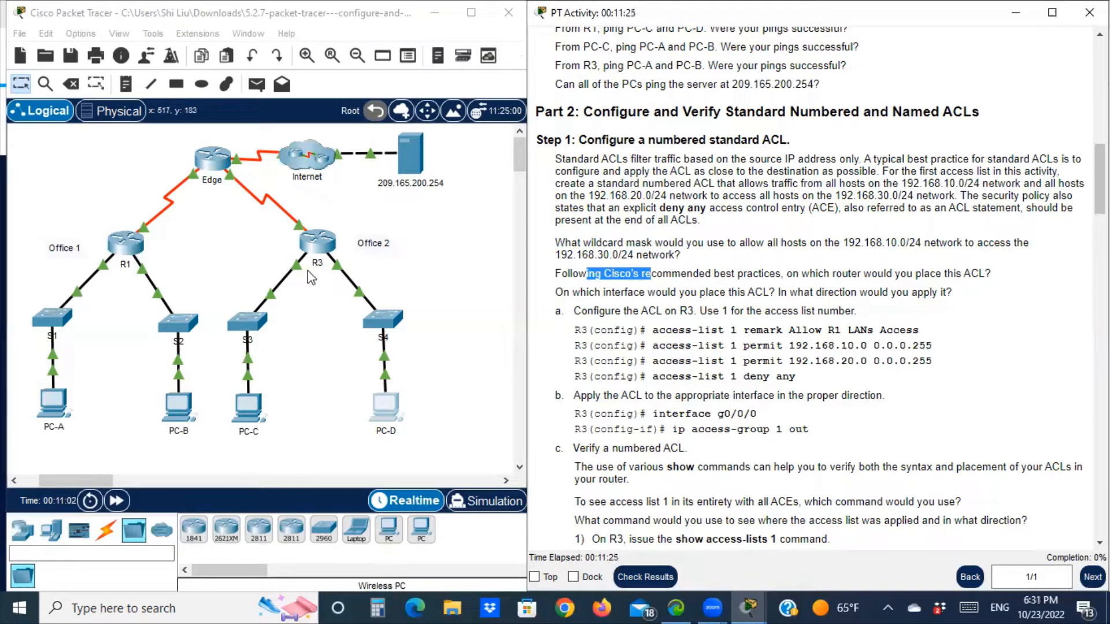
Open R3's command line, place its window beside the instructions and activate the R3# prompt.
{"action": "left_click", "coordinate": [325, 244]}
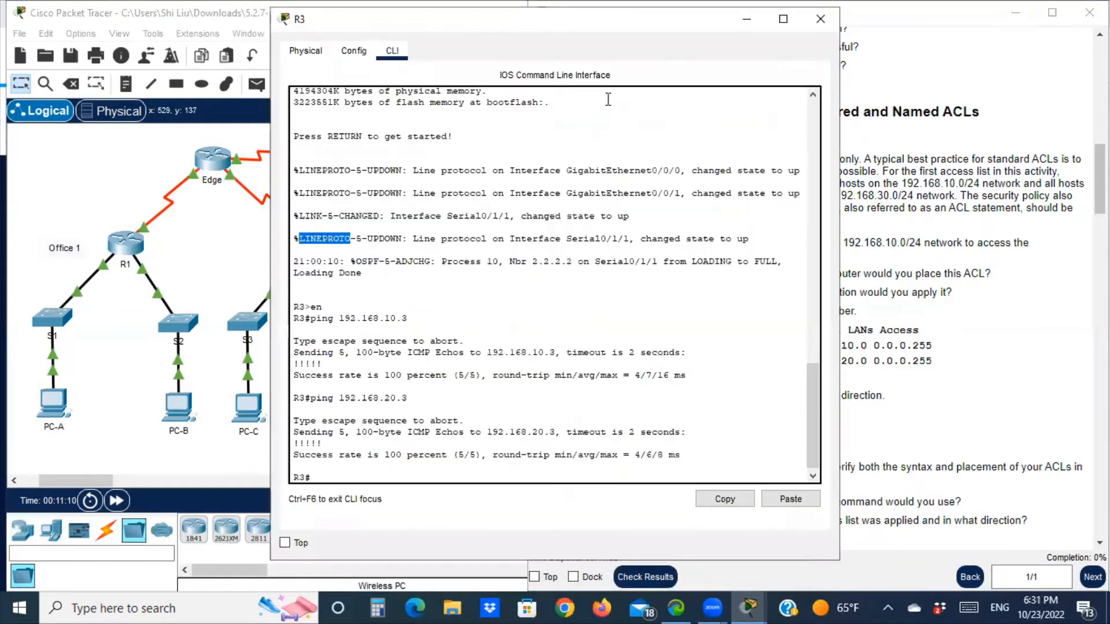
{"action": "left_click_drag", "start_coordinate": [626, 33], "coordinate": [365, 27]}
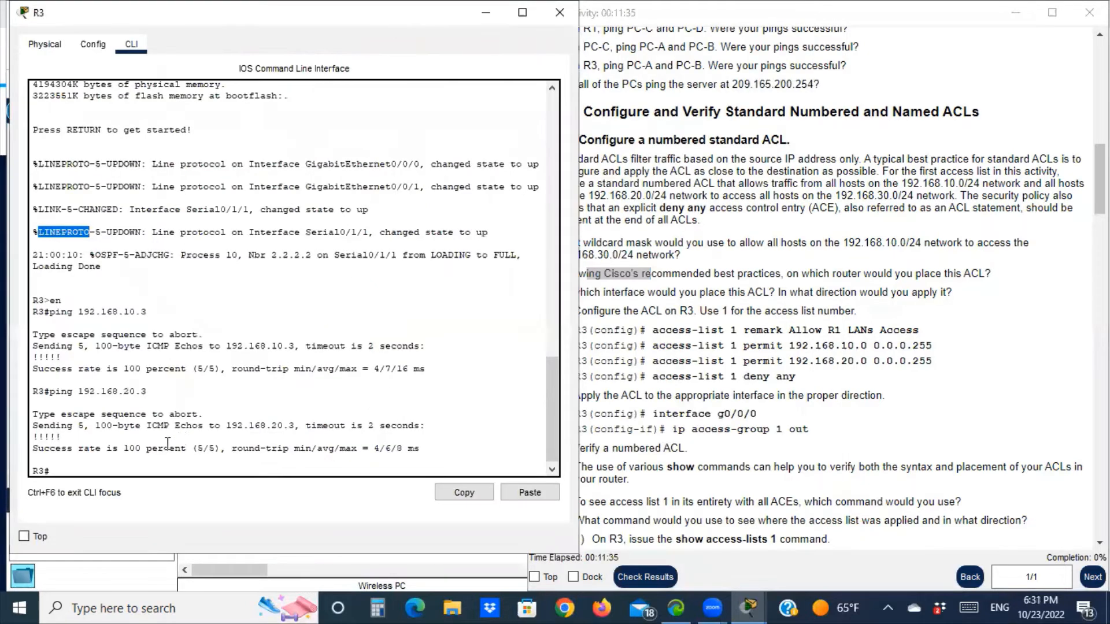
{"action": "left_click", "coordinate": [159, 468]}
{"action": "left_click_drag", "start_coordinate": [365, 20], "coordinate": [356, 20]}
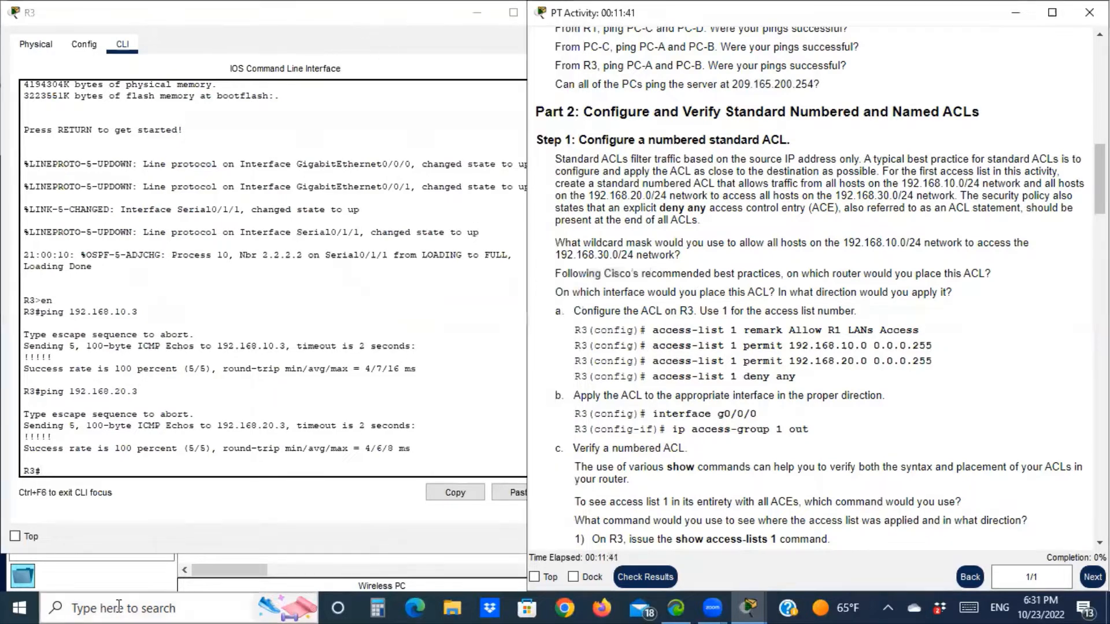
{"action": "left_click", "coordinate": [58, 465]}
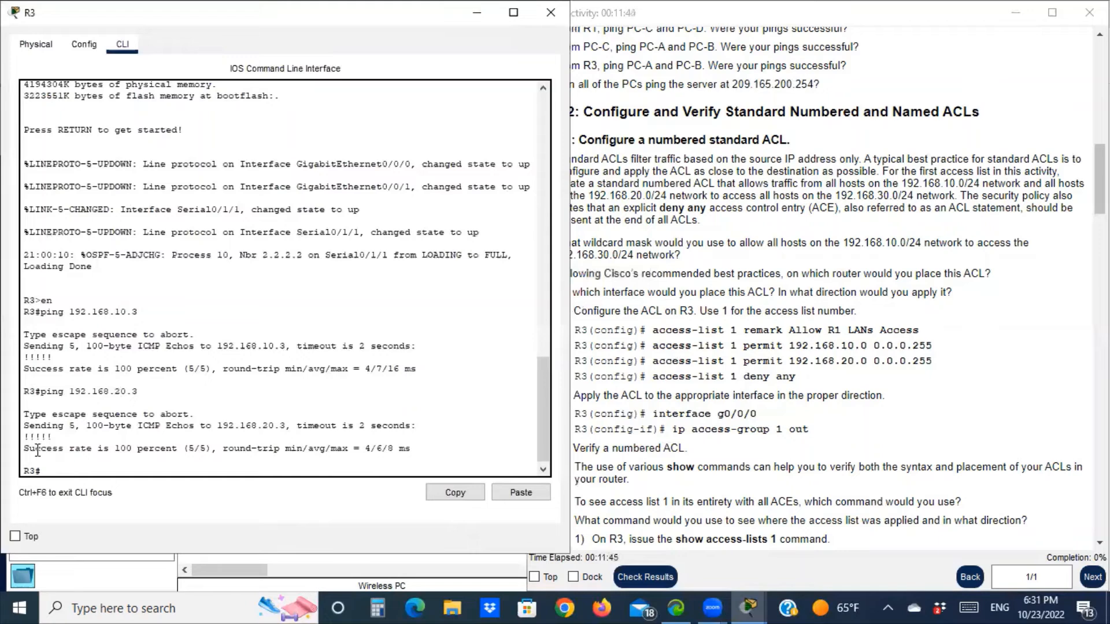
Enter global configuration mode on R3 and add the remark "Allow R1 LANs Access" to access list 1.
{"action": "type", "text": "conf t"}
{"action": "key", "text": "Return"}
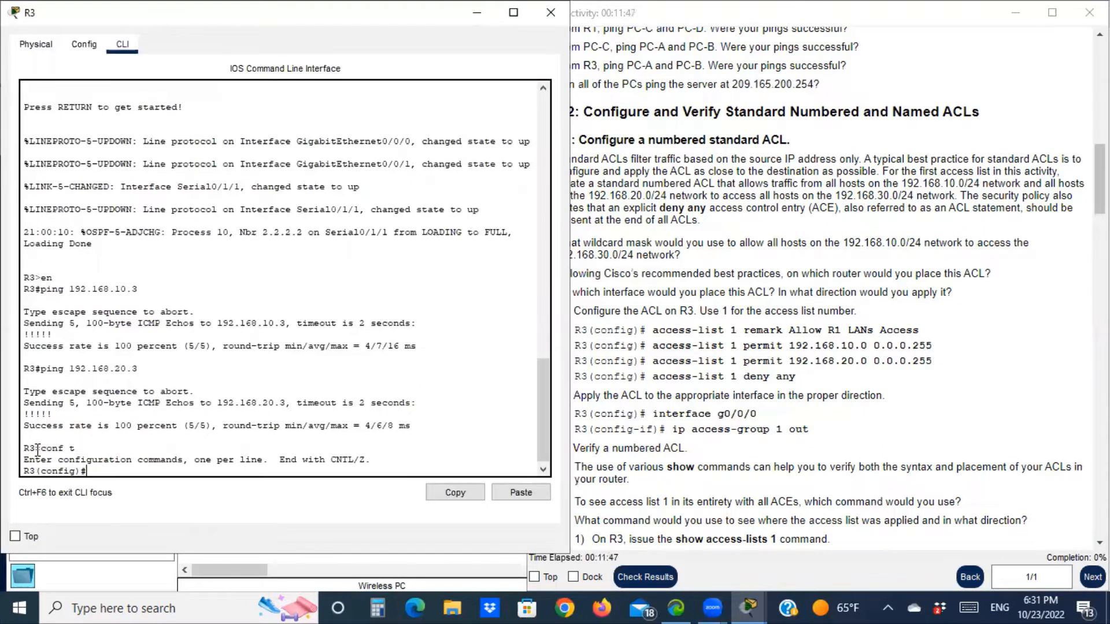
{"action": "type", "text": "acc"}
{"action": "key", "text": "Tab"}
{"action": "type", "text": "1 "}
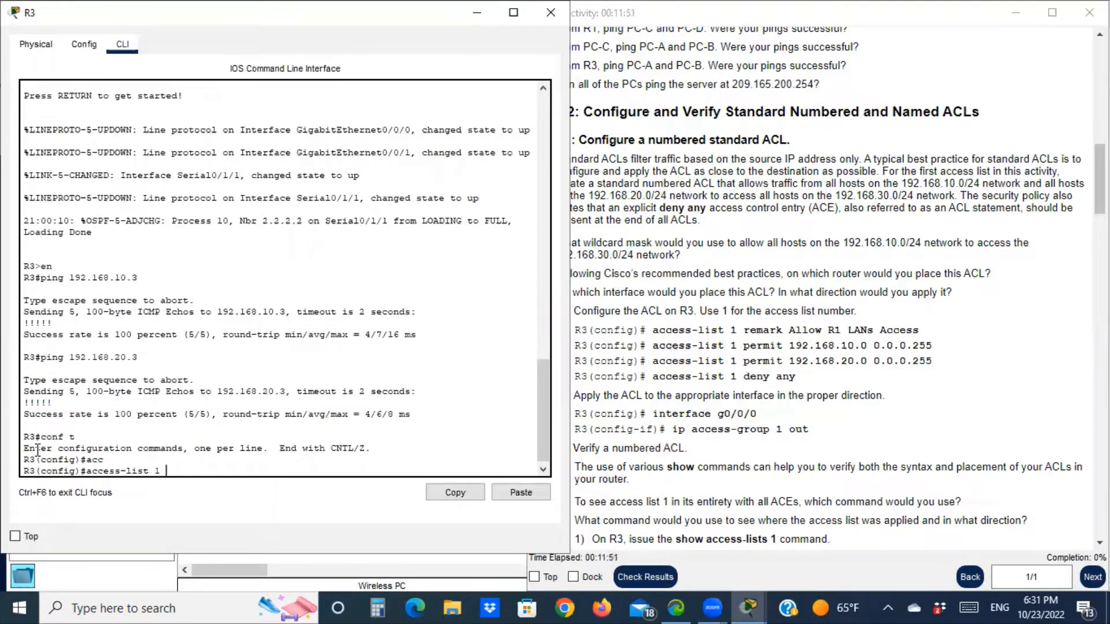
{"action": "type", "text": "remark Allow R L"}
{"action": "key", "text": "BackSpace"}
{"action": "key", "text": "BackSpace"}
{"action": "type", "text": "ANs"}
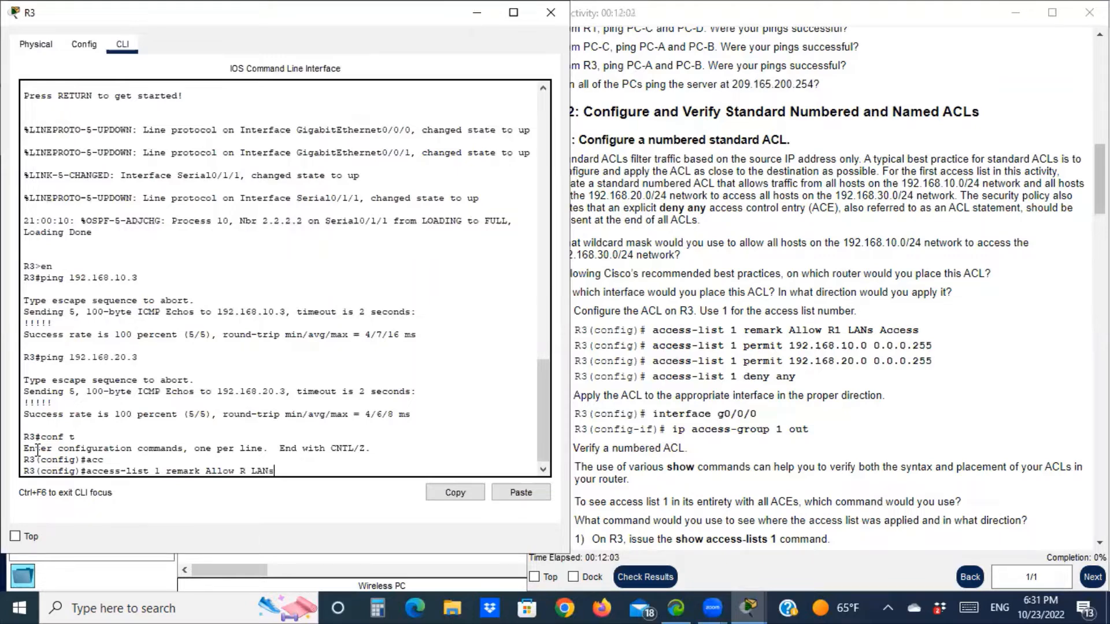
{"action": "type", "text": " Access"}
{"action": "key", "text": "Left"}
{"action": "key", "text": "Left"}
{"action": "key", "text": "Left"}
{"action": "key", "text": "Left"}
{"action": "type", "text": "1"}
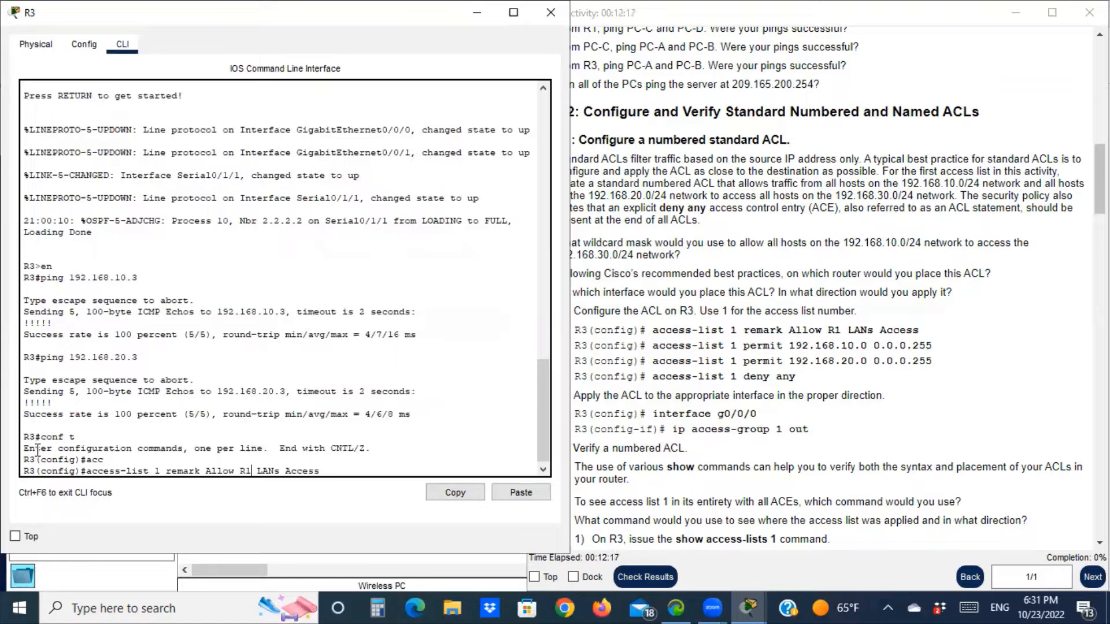
{"action": "key", "text": "Return"}
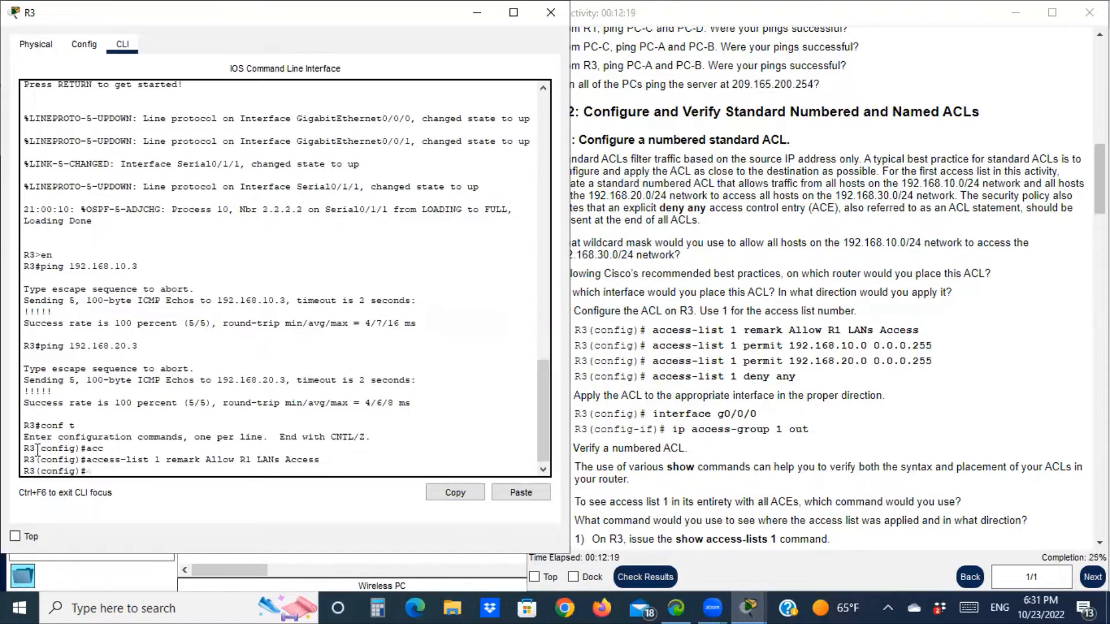
Add an access list 1 entry on R3 permitting network 192.168.10.0 with wildcard mask 0.0.0.255.
{"action": "type", "text": "acc"}
{"action": "key", "text": "Tab"}
{"action": "type", "text": "1"}
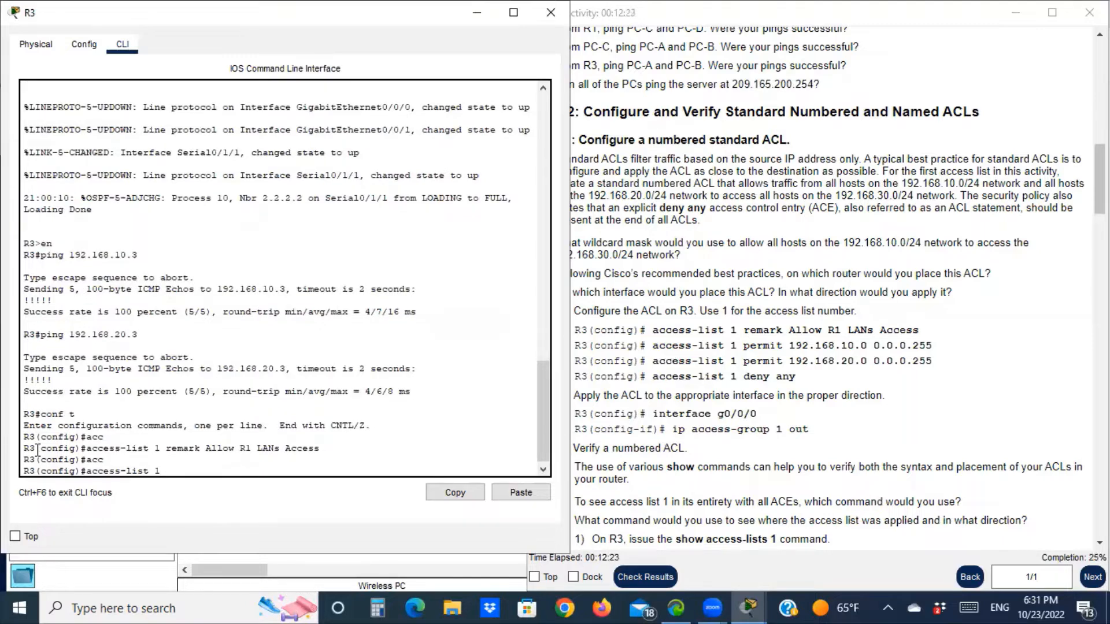
{"action": "type", "text": "permit 192.168.10.0"}
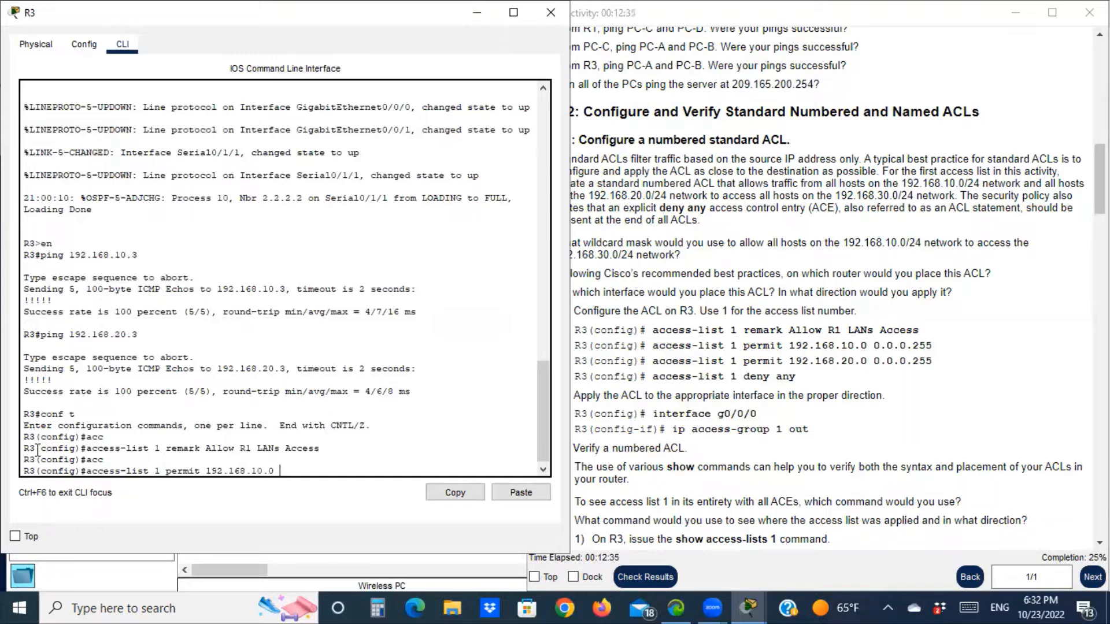
{"action": "type", "text": ".0.0.0."}
{"action": "type", "text": "255"}
{"action": "key", "text": "Return"}
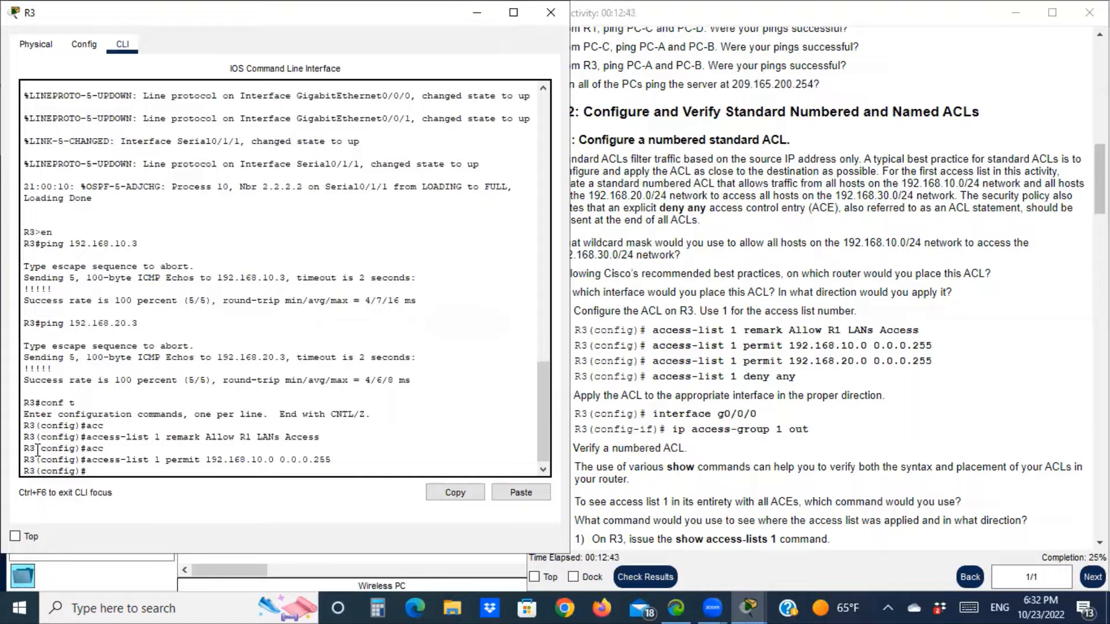
Reuse the previous permit command to add an access list 1 entry for 192.168.20.0 with wildcard mask 0.0.0.255.
{"action": "key", "text": "Up"}
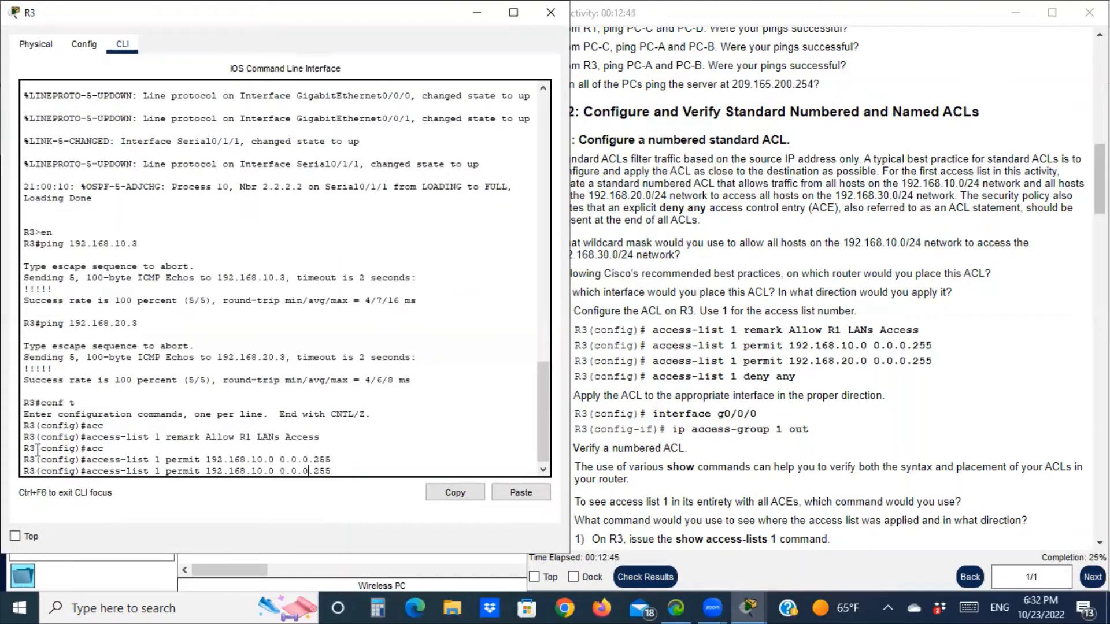
{"action": "key", "text": "Left"}
{"action": "key", "text": "Left"}
{"action": "key", "text": "Left"}
{"action": "key", "text": "BackSpace"}
{"action": "type", "text": "2"}
{"action": "key", "text": "Return"}
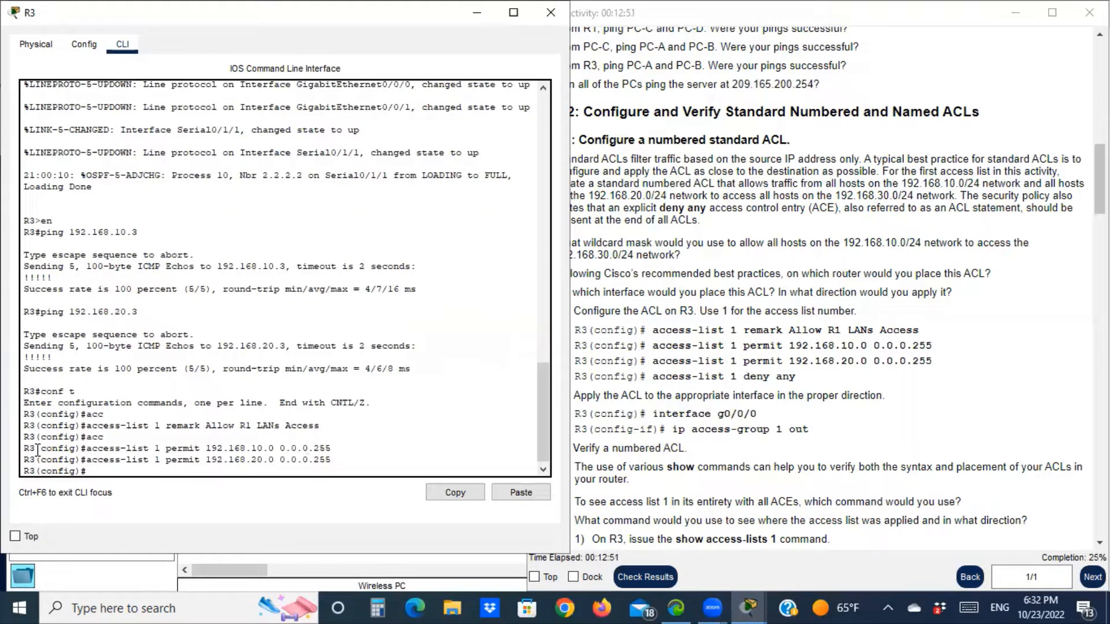
Place R3's window beside the topology and compare both permit entries' networks and wildcard masks with the Office 1 LANs.
{"action": "double_click", "coordinate": [332, 11]}
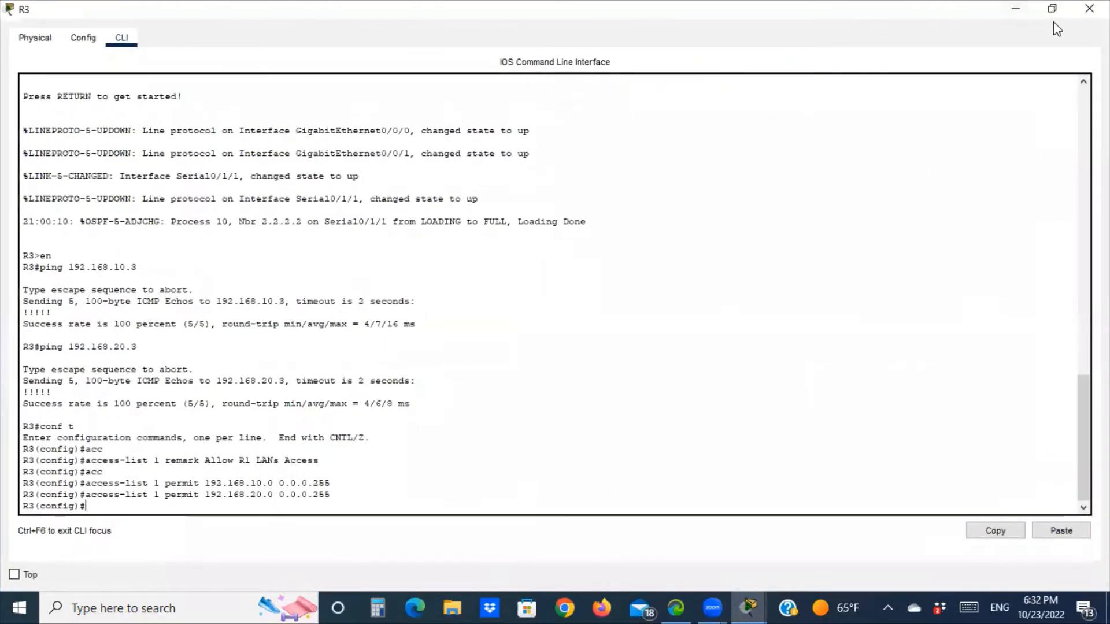
{"action": "left_click", "coordinate": [1052, 13]}
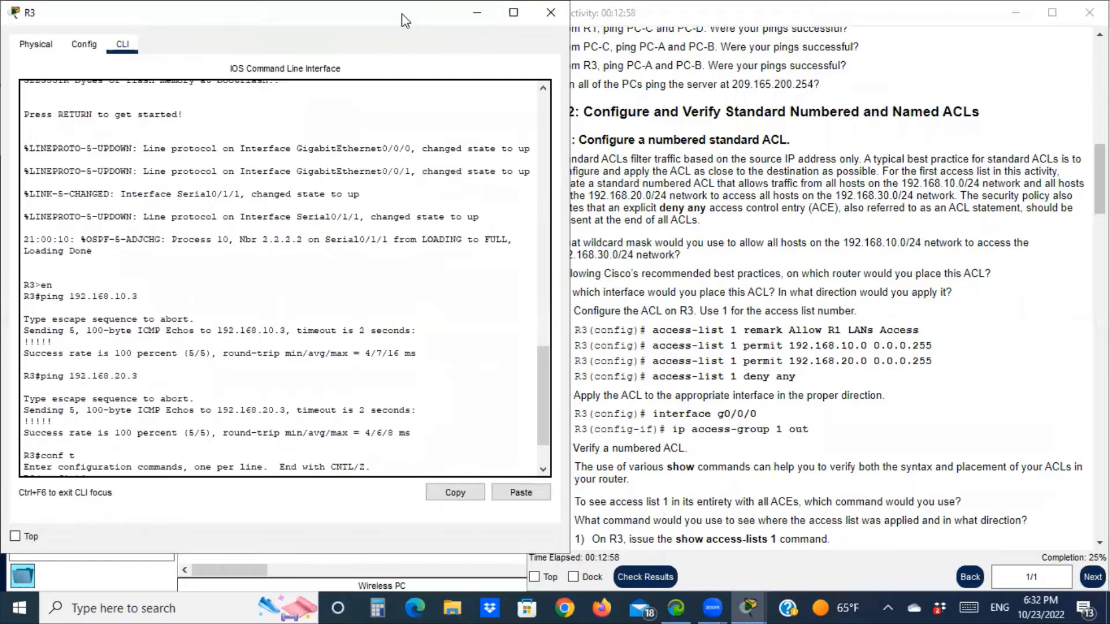
{"action": "double_click", "coordinate": [402, 14]}
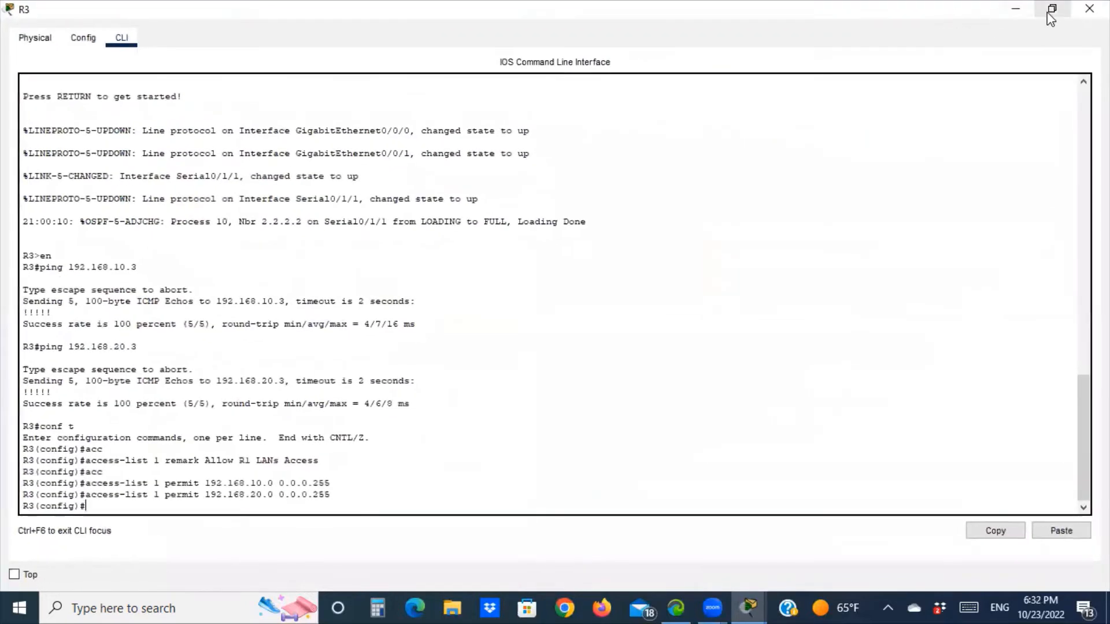
{"action": "left_click", "coordinate": [1052, 12]}
{"action": "left_click_drag", "start_coordinate": [401, 10], "coordinate": [892, 49]}
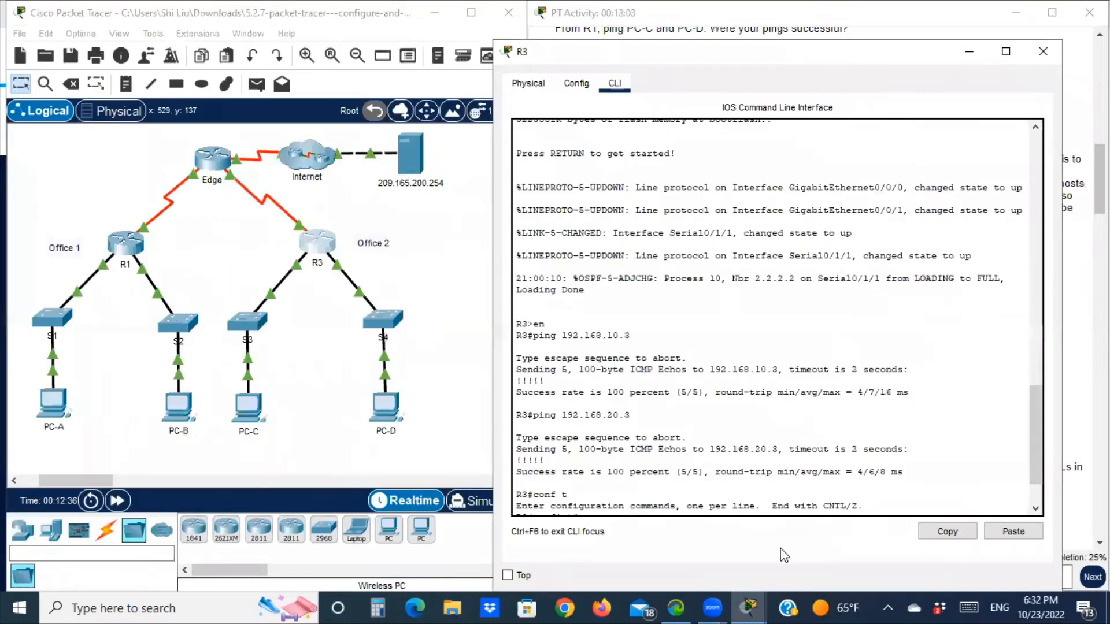
{"action": "scroll", "coordinate": [753, 441], "scroll_direction": "down", "scroll_amount": 2}
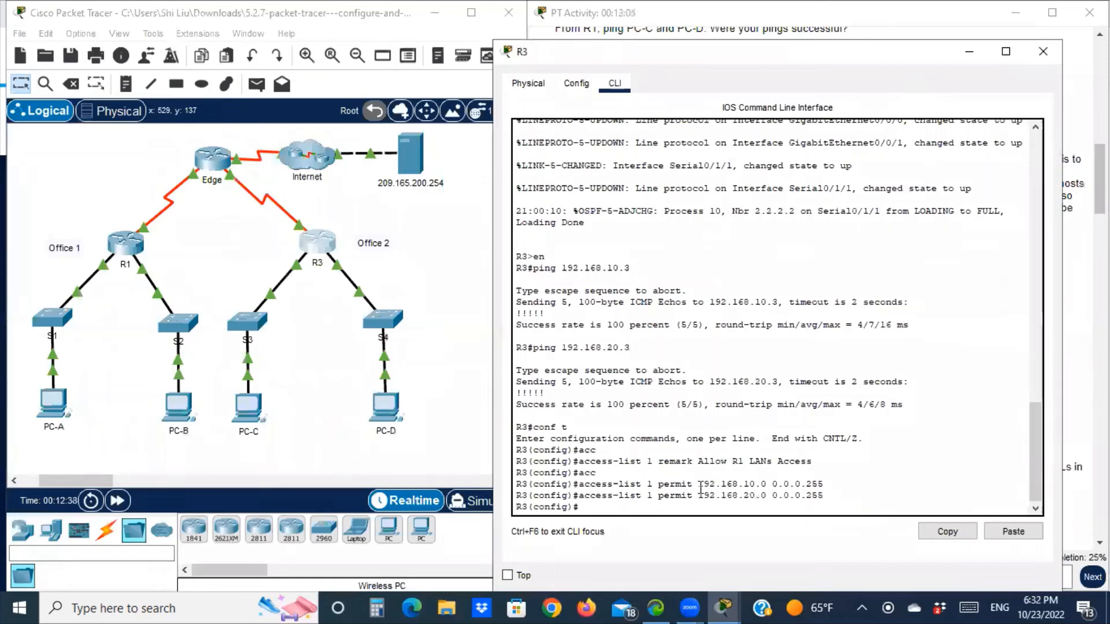
{"action": "left_click_drag", "start_coordinate": [700, 484], "coordinate": [774, 483]}
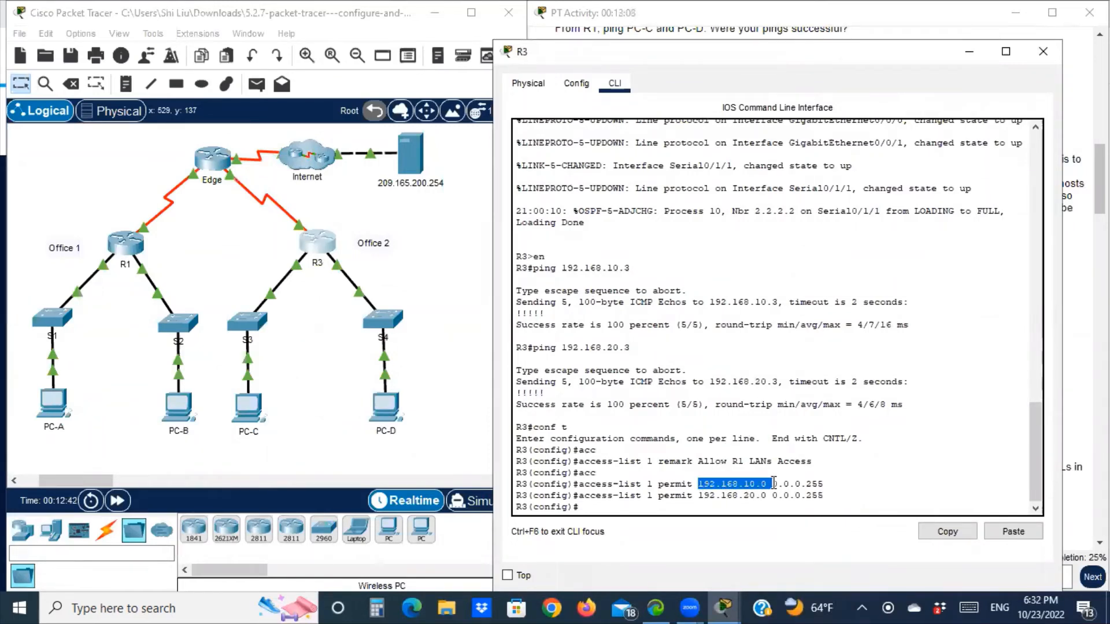
{"action": "left_click_drag", "start_coordinate": [773, 484], "coordinate": [837, 486]}
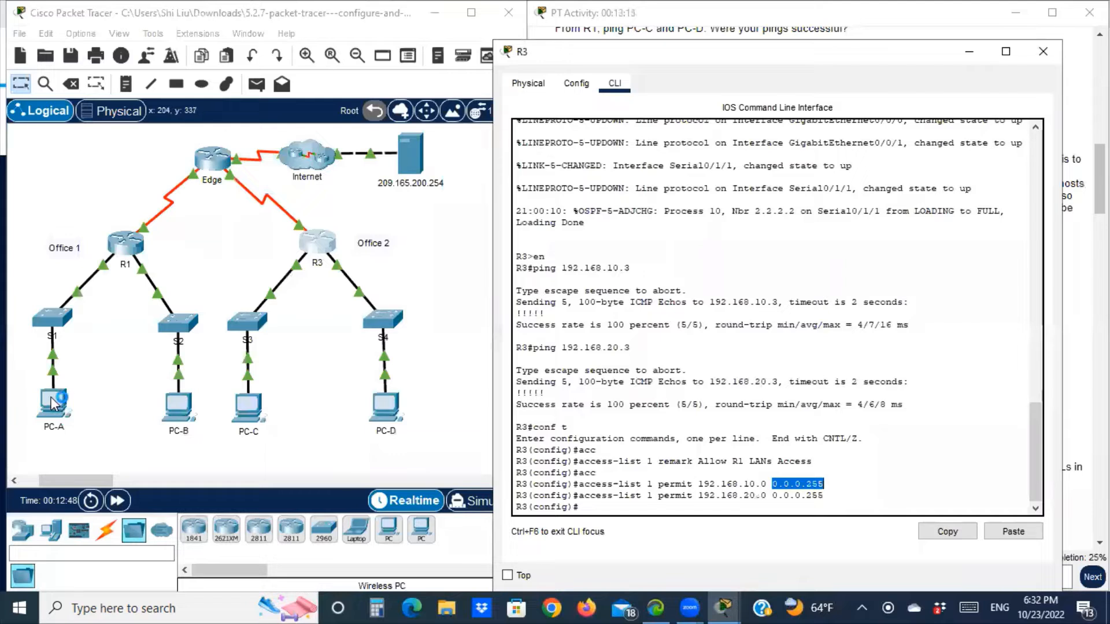
{"action": "left_click", "coordinate": [730, 498]}
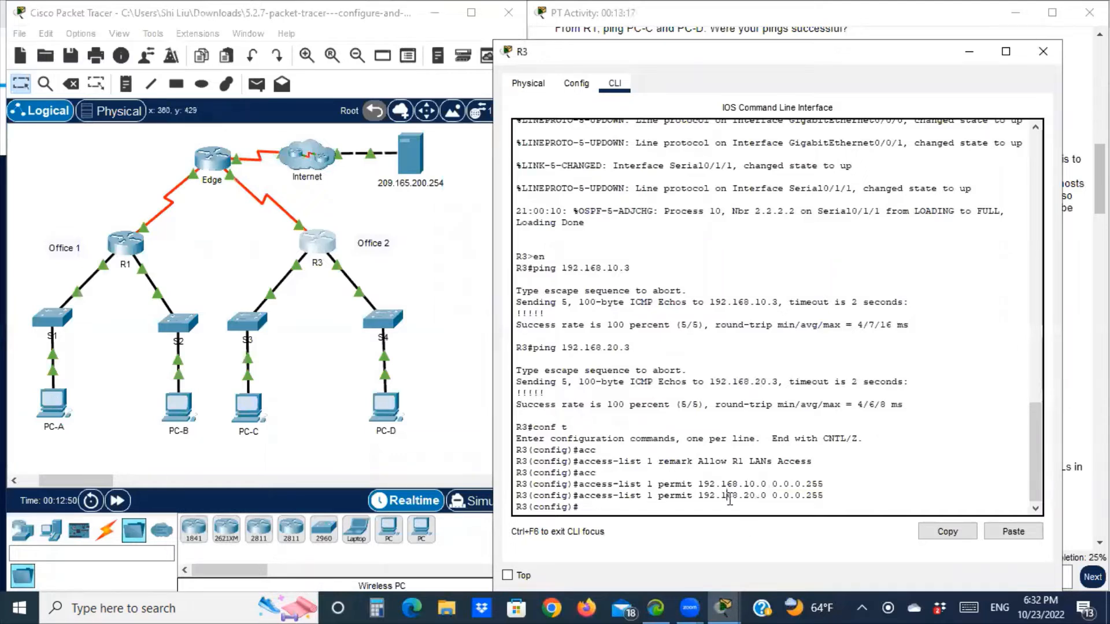
{"action": "left_click_drag", "start_coordinate": [730, 498], "coordinate": [826, 496]}
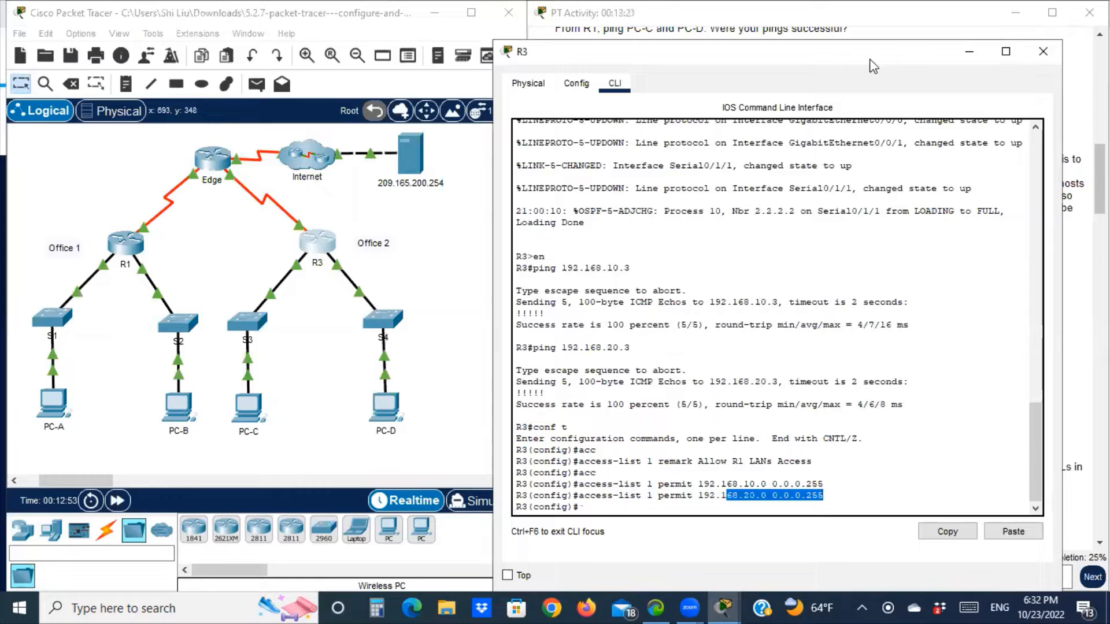
Move R3's window back beside the instructions and add the deny any entry to access list 1.
{"action": "left_click_drag", "start_coordinate": [872, 60], "coordinate": [390, 39]}
{"action": "left_click", "coordinate": [154, 490]}
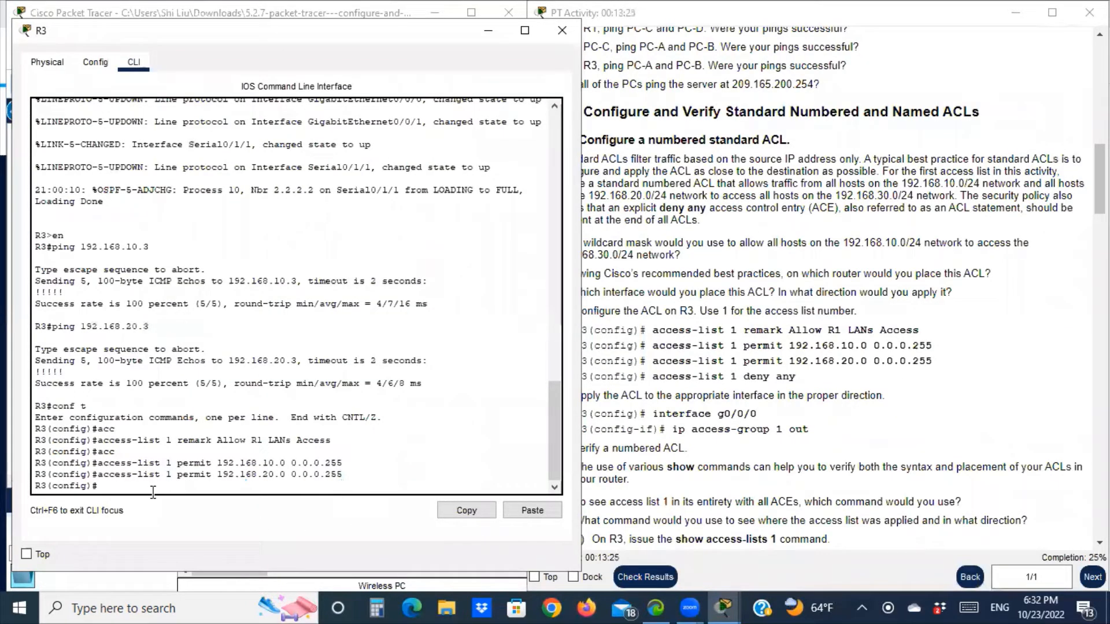
{"action": "type", "text": "acc"}
{"action": "key", "text": "Tab"}
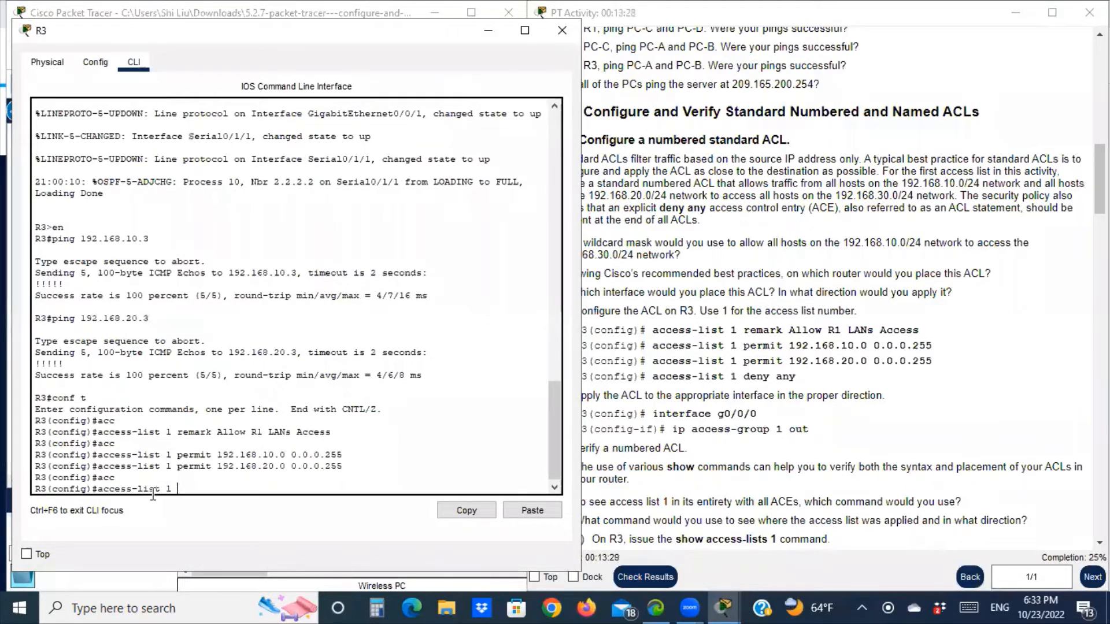
{"action": "type", "text": "1 deny any"}
{"action": "key", "text": "Return"}
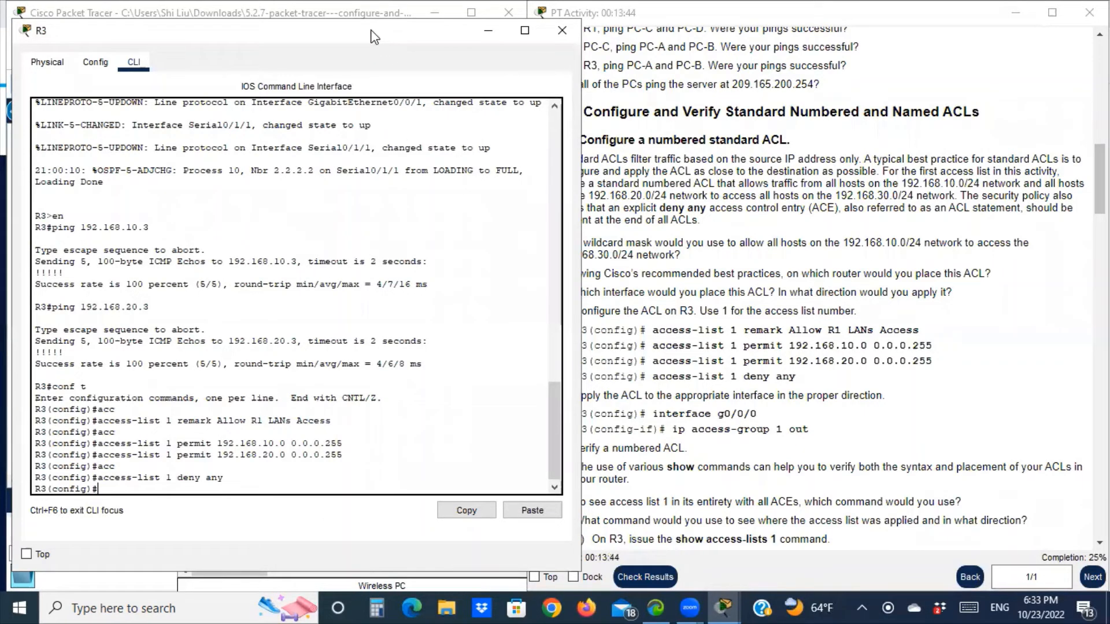
Read the questions on ACL router, interface and direction, and minimize R3's window to examine the topology.
{"action": "left_click_drag", "start_coordinate": [373, 36], "coordinate": [359, 31]}
{"action": "scroll", "coordinate": [689, 399], "scroll_direction": "down", "scroll_amount": 1}
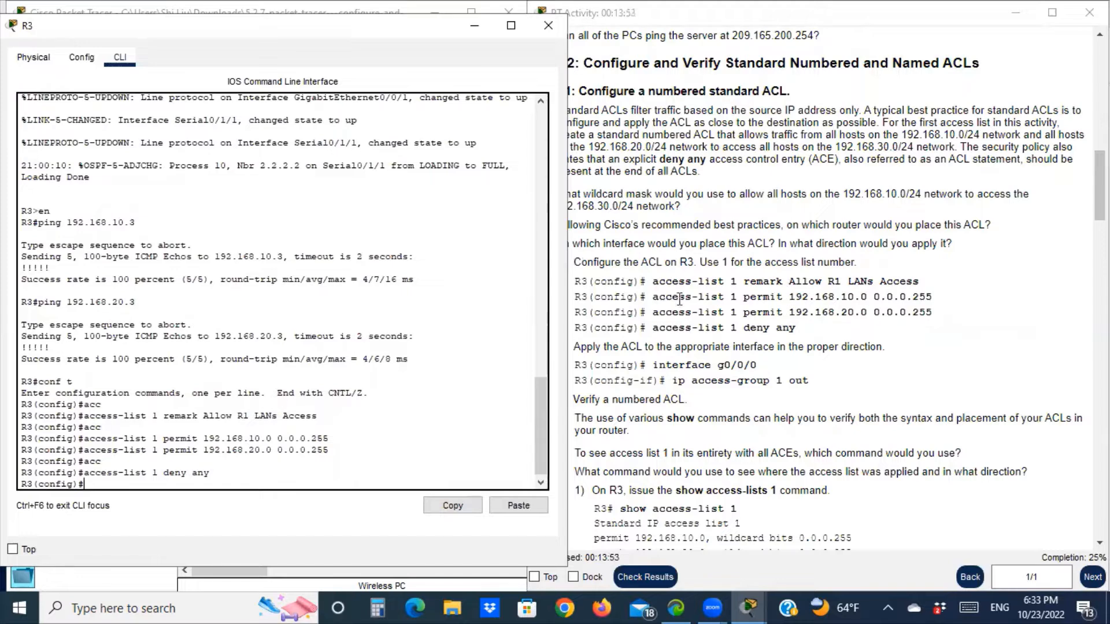
{"action": "left_click", "coordinate": [651, 222]}
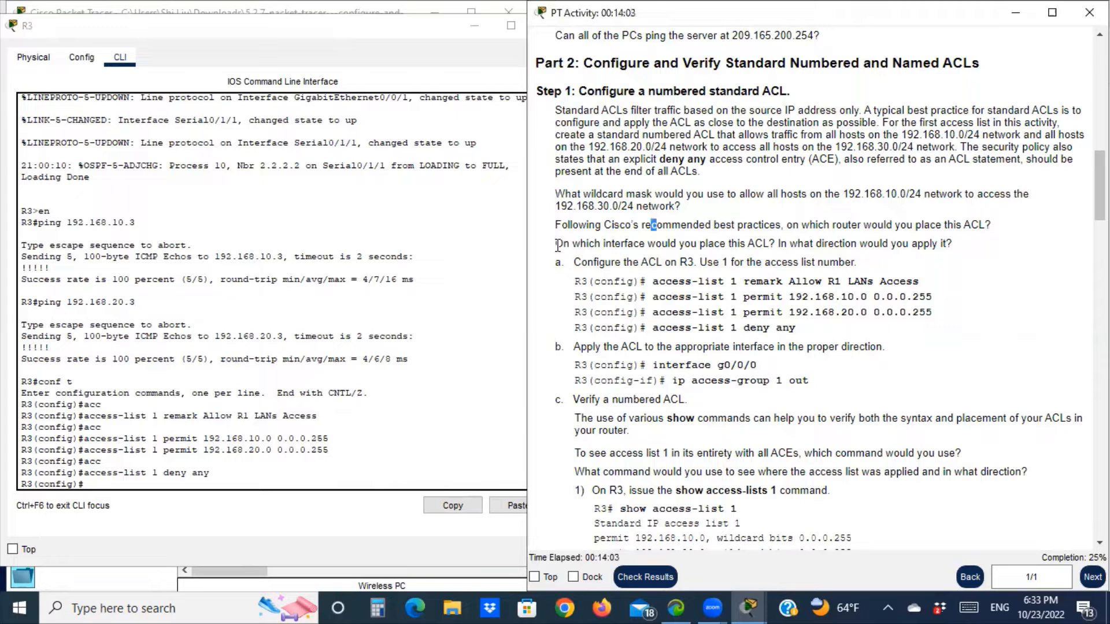
{"action": "left_click", "coordinate": [368, 26]}
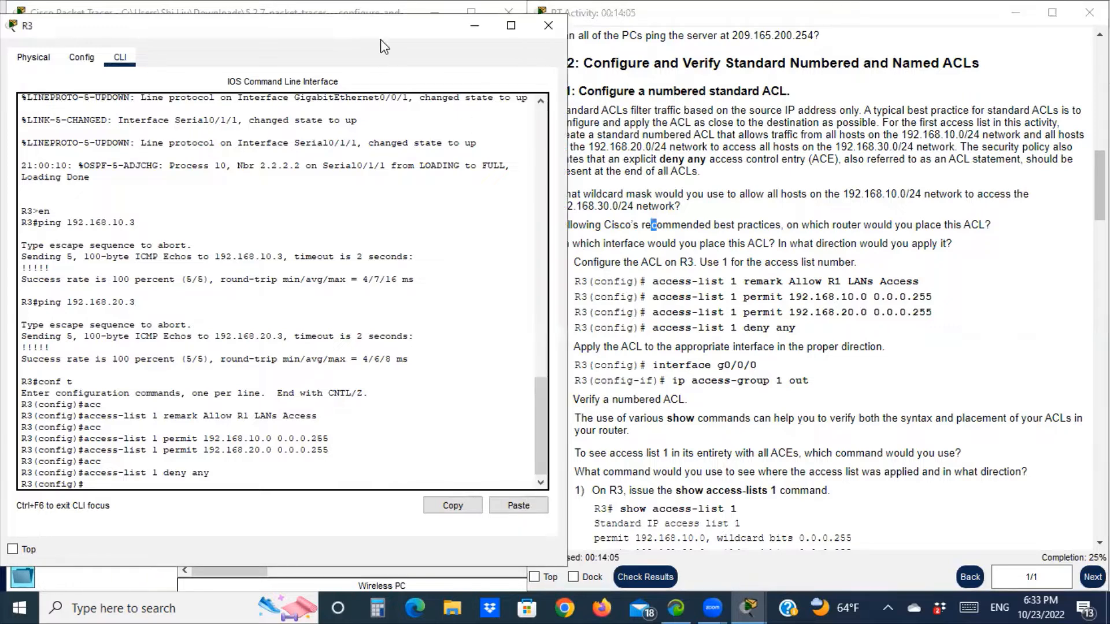
{"action": "left_click_drag", "start_coordinate": [382, 42], "coordinate": [360, 74]}
{"action": "left_click", "coordinate": [452, 57]}
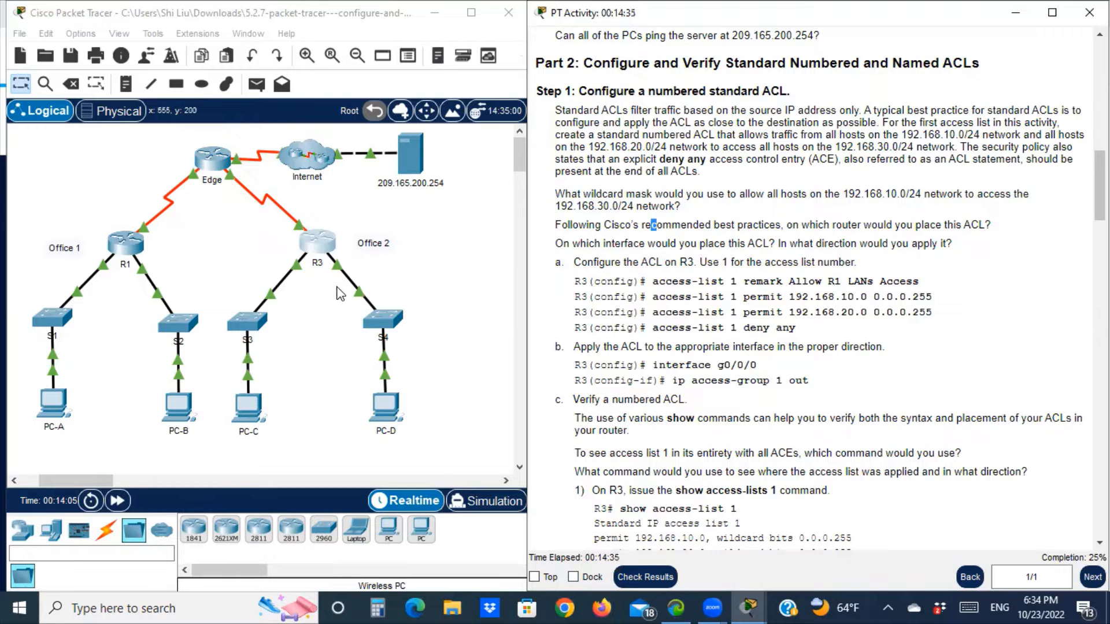
Turn on the port labels in the logical topology through the program preferences and return to the instructions.
{"action": "left_click", "coordinate": [81, 34]}
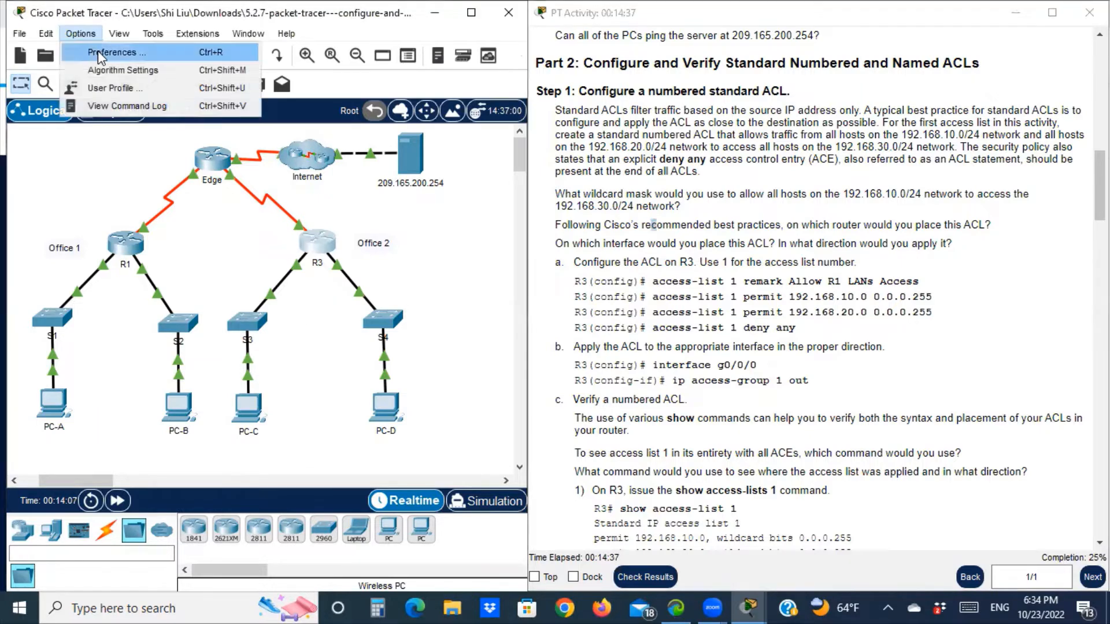
{"action": "left_click", "coordinate": [98, 51]}
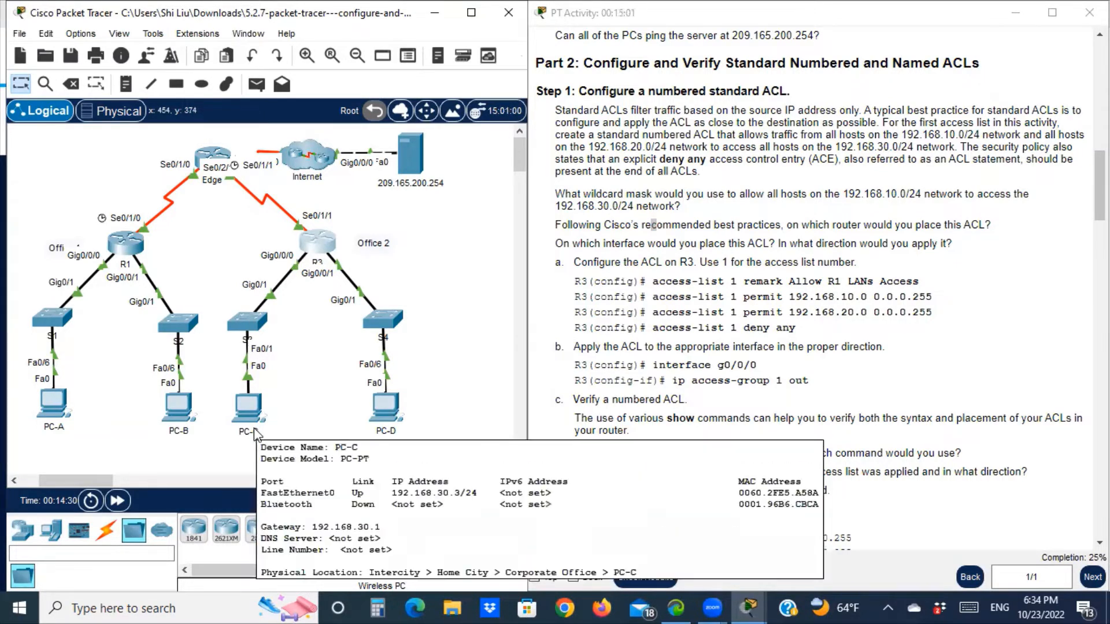
{"action": "left_click", "coordinate": [826, 365]}
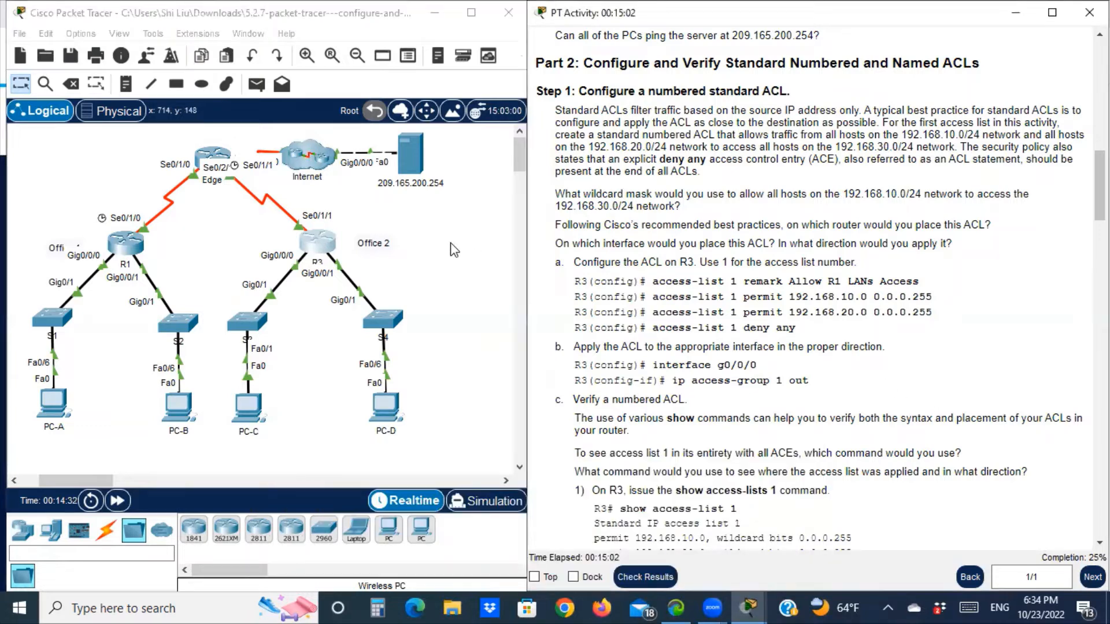
Reopen R3's command line, apply access list 1 outbound on interface g0/0/0 and minimize the window.
{"action": "left_click", "coordinate": [318, 241]}
{"action": "left_click", "coordinate": [574, 33]}
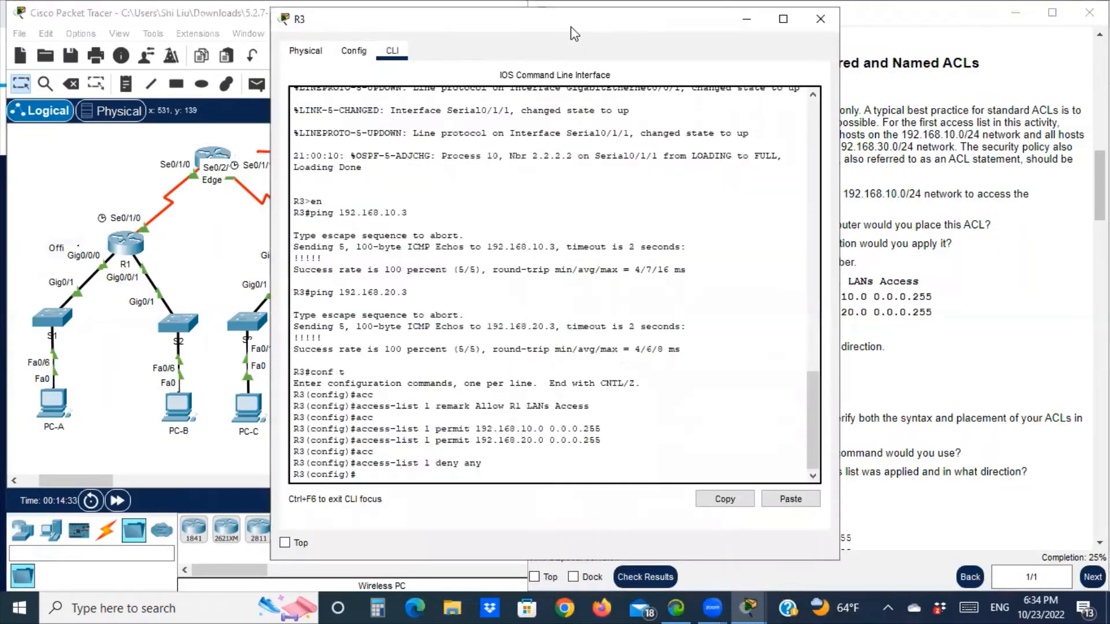
{"action": "left_click_drag", "start_coordinate": [570, 26], "coordinate": [308, 23]}
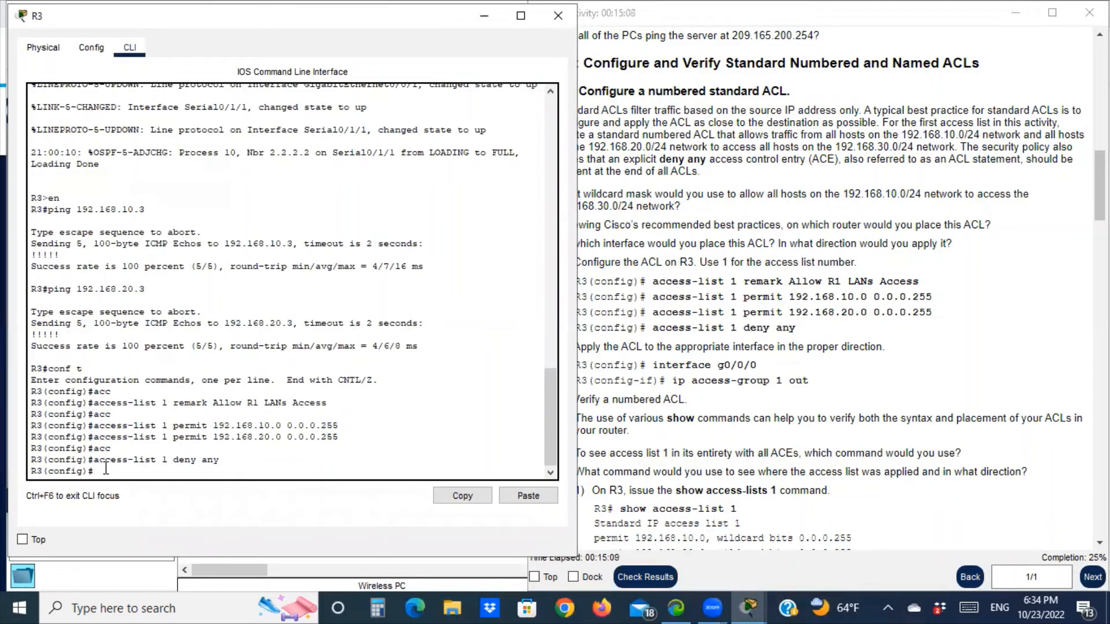
{"action": "type", "text": "int g0/0/0"}
{"action": "key", "text": "Return"}
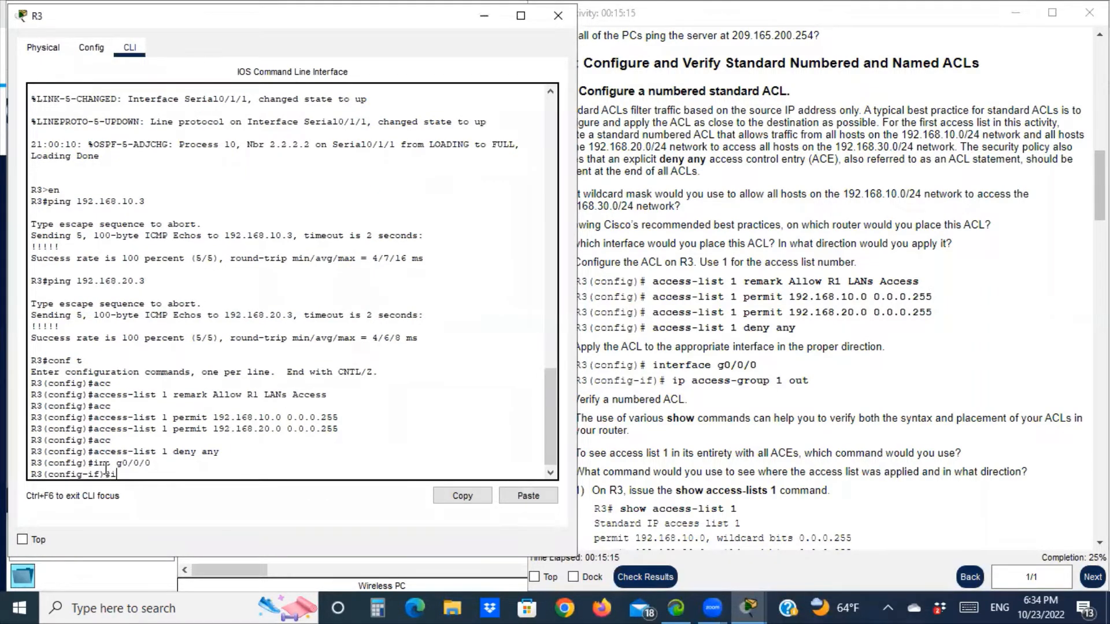
{"action": "type", "text": "ip acc"}
{"action": "key", "text": "Tab"}
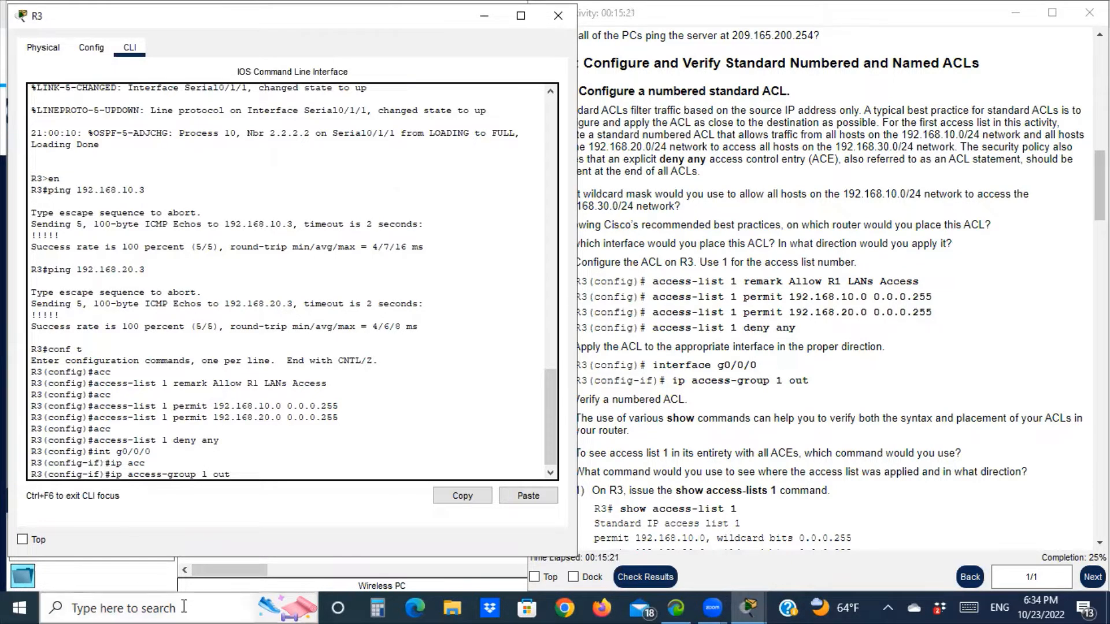
{"action": "key", "text": "Return"}
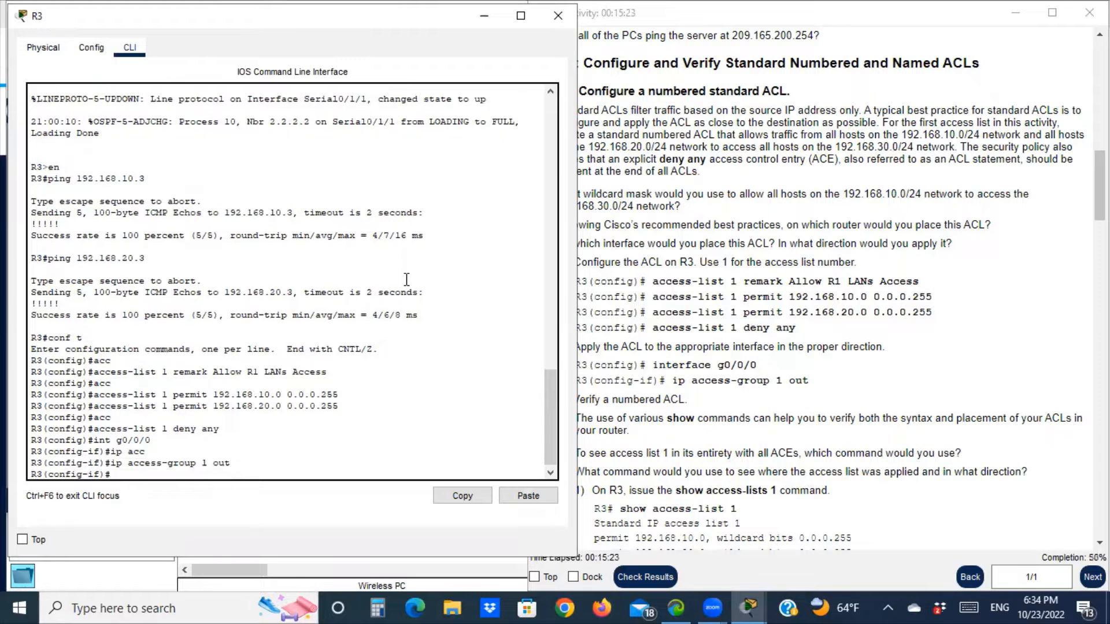
{"action": "left_click", "coordinate": [484, 21]}
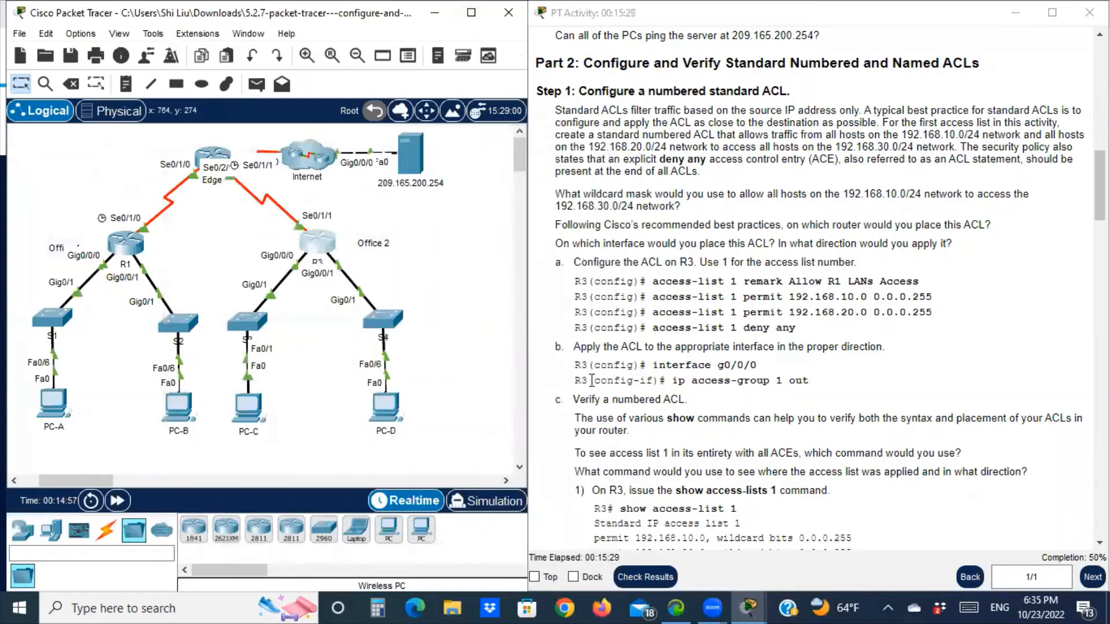
Read the instructions on applying access list 1 and on the show commands for verifying its entries and placement.
{"action": "left_click_drag", "start_coordinate": [575, 378], "coordinate": [907, 379]}
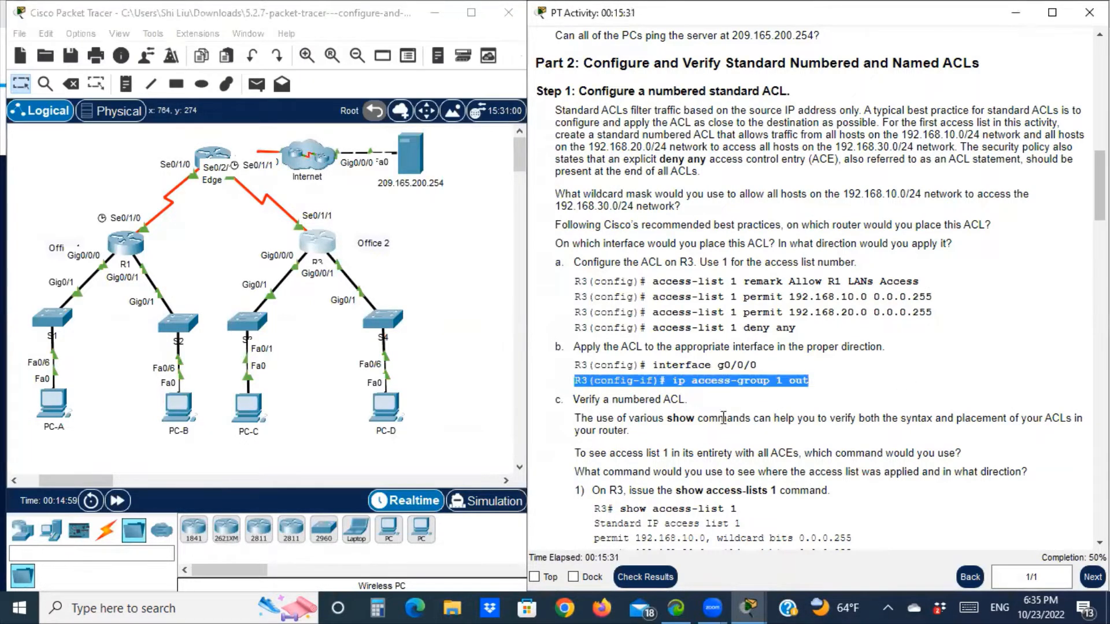
{"action": "scroll", "coordinate": [616, 428], "scroll_direction": "down", "scroll_amount": 1}
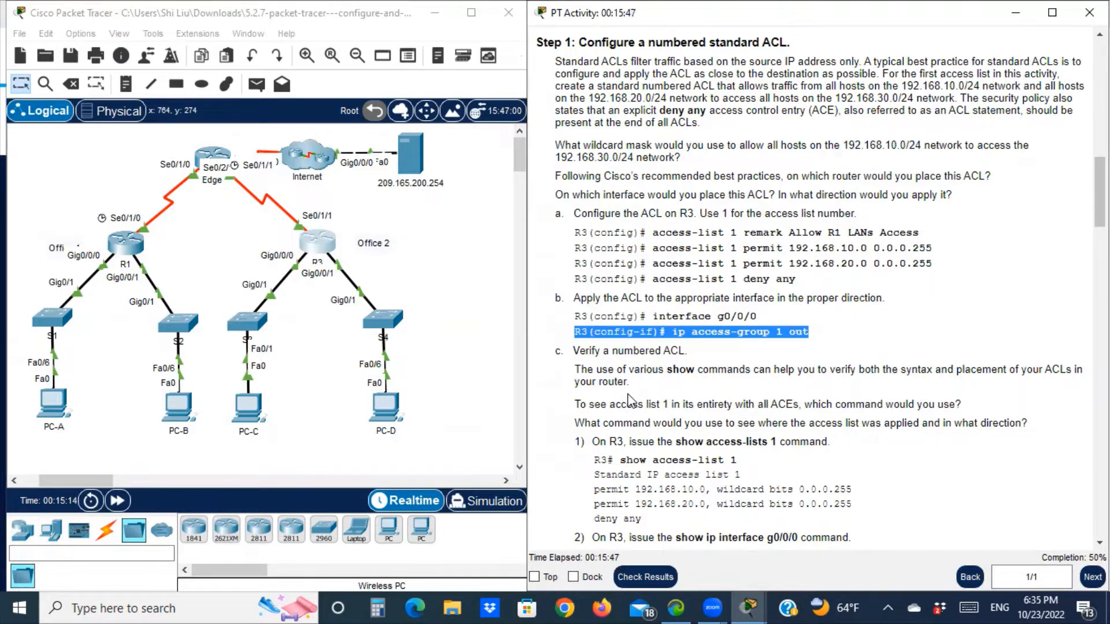
{"action": "scroll", "coordinate": [630, 400], "scroll_direction": "down", "scroll_amount": 3}
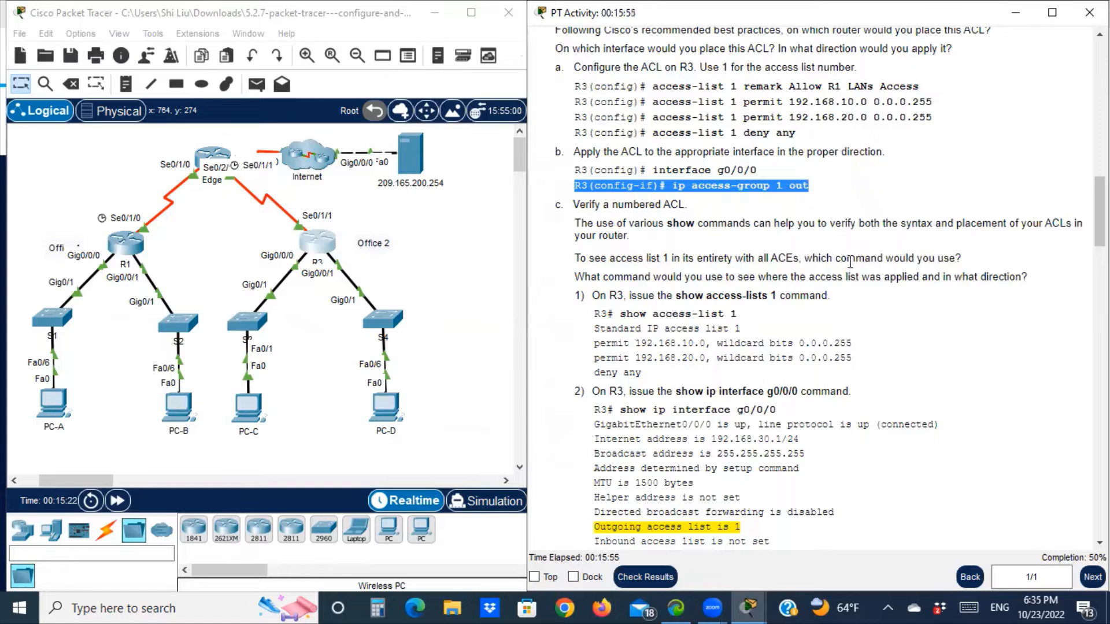
{"action": "left_click_drag", "start_coordinate": [918, 258], "coordinate": [945, 256]}
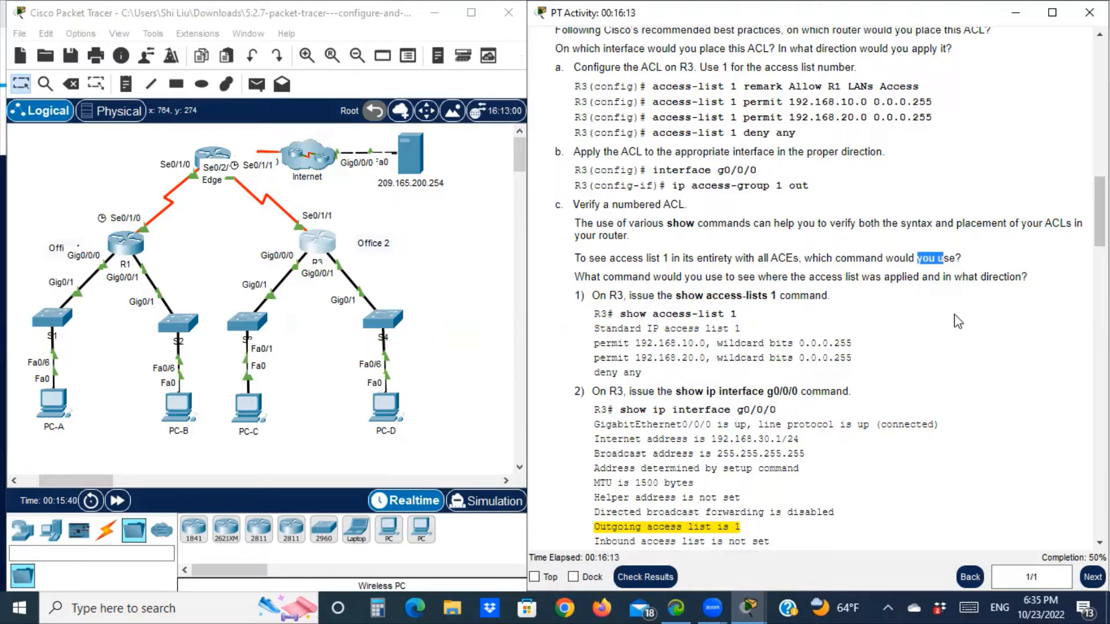
{"action": "scroll", "coordinate": [946, 325], "scroll_direction": "down", "scroll_amount": 1}
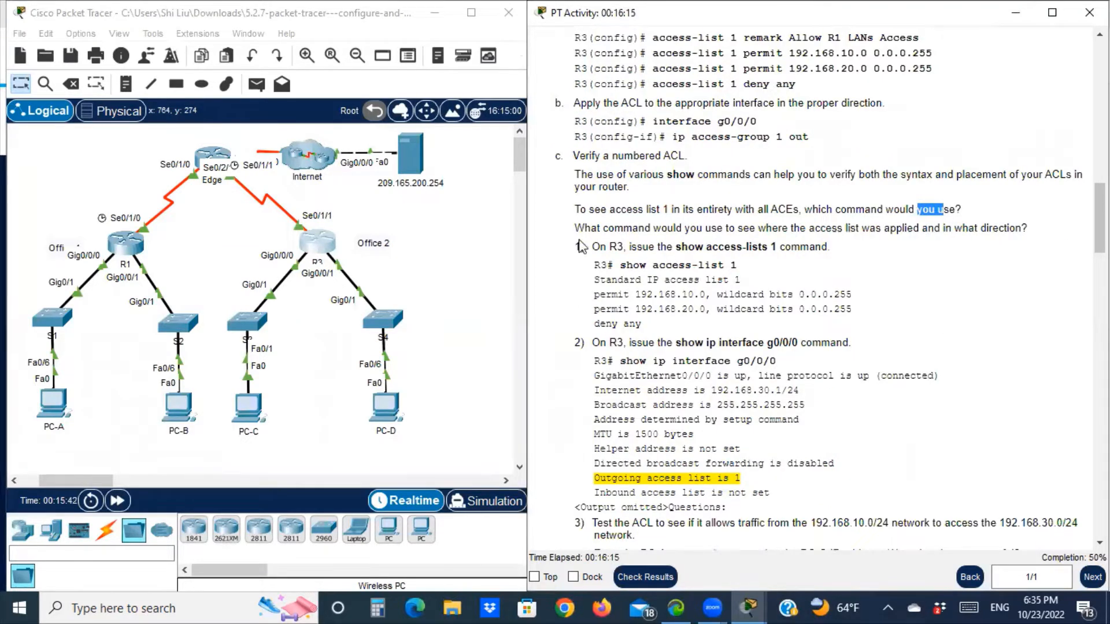
Reopen R3's command line, leave configuration mode, run show access-lists 1 and check its permit and deny entries.
{"action": "left_click", "coordinate": [327, 246]}
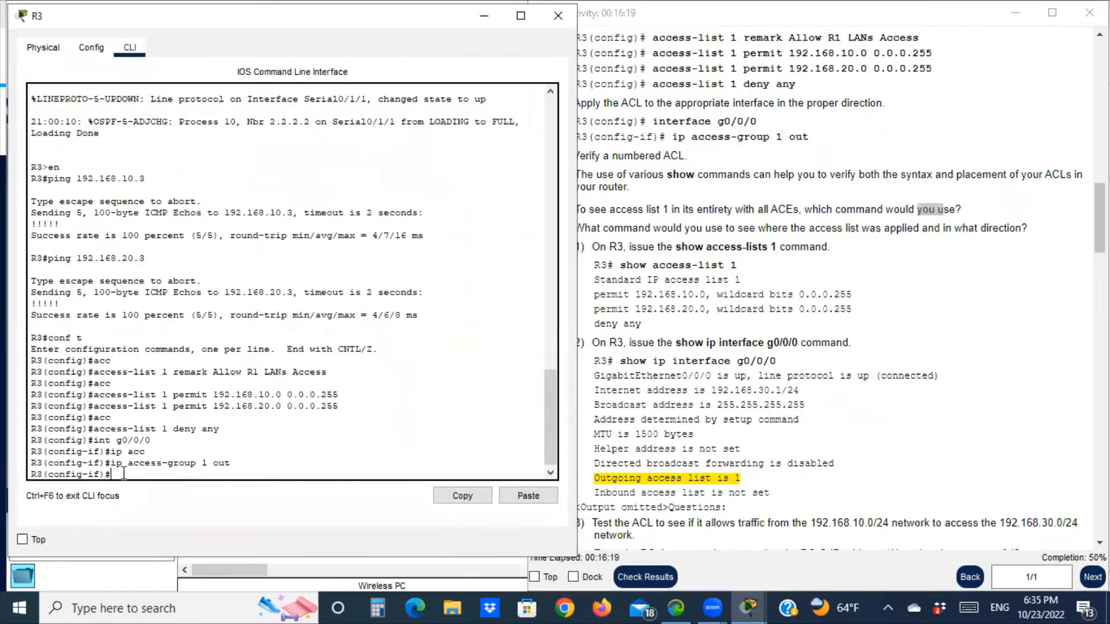
{"action": "type", "text": "end"}
{"action": "key", "text": "Return"}
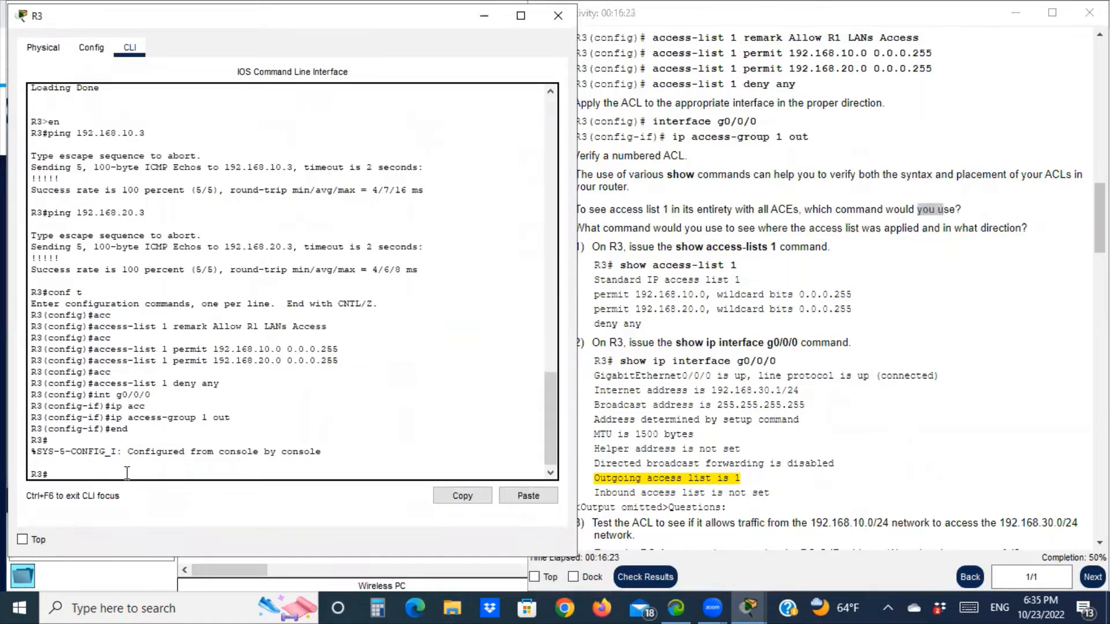
{"action": "type", "text": "show"}
{"action": "key", "text": "Tab"}
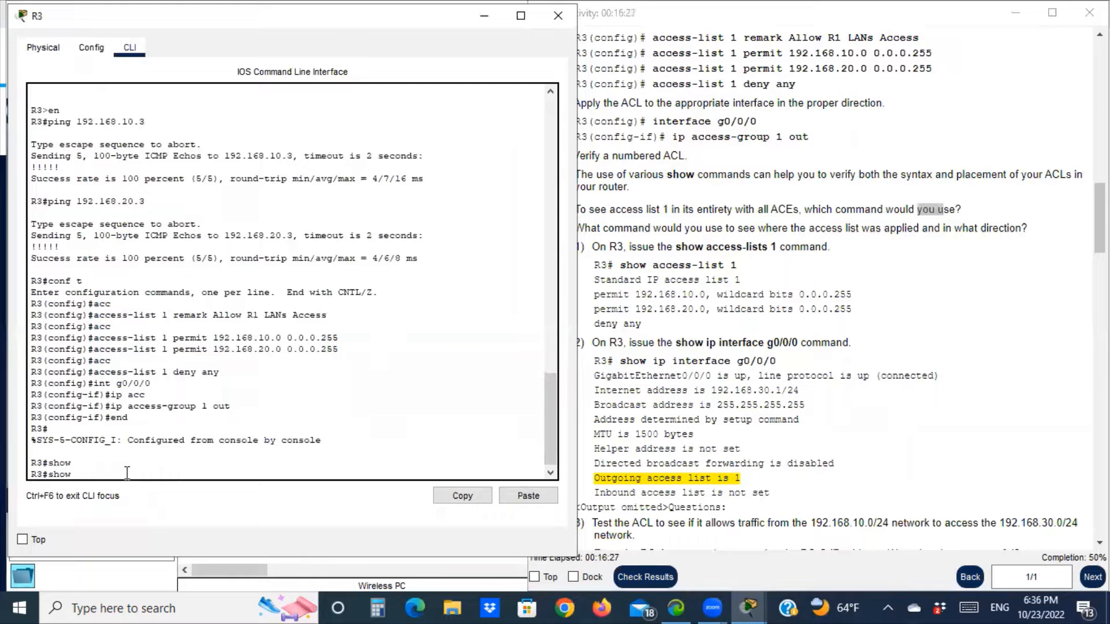
{"action": "type", "text": "acc"}
{"action": "key", "text": "Tab"}
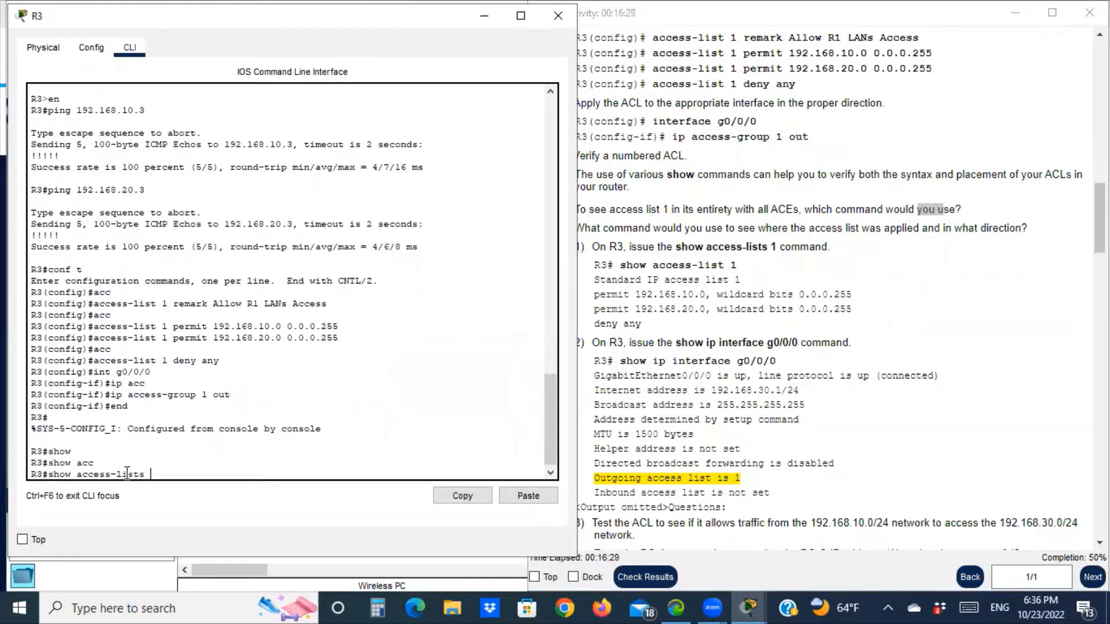
{"action": "type", "text": "1"}
{"action": "key", "text": "Return"}
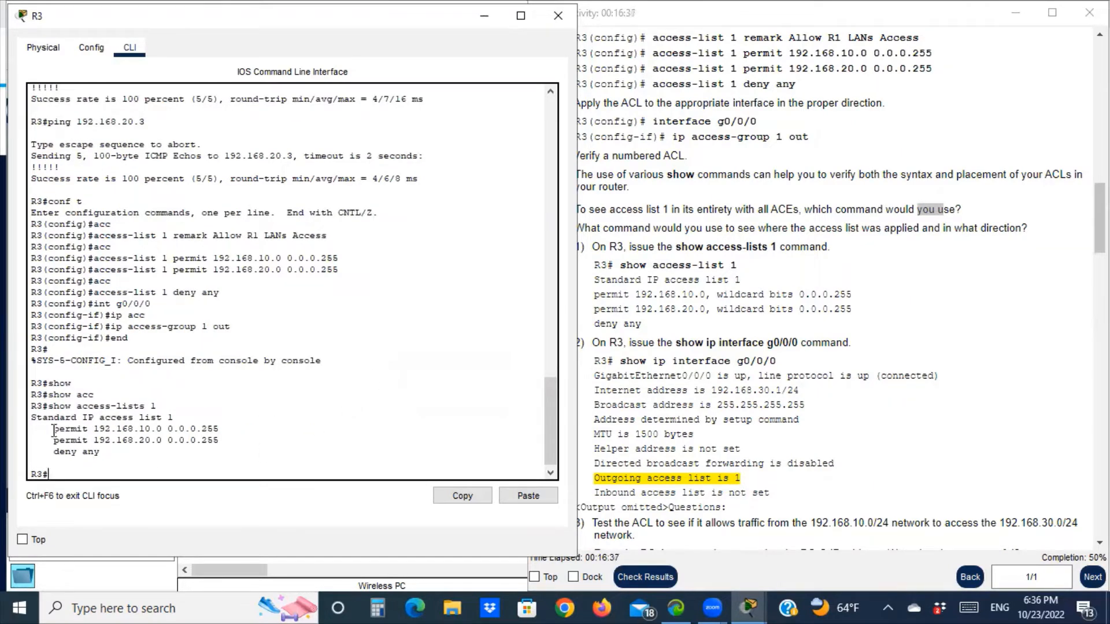
{"action": "left_click_drag", "start_coordinate": [53, 430], "coordinate": [222, 429]}
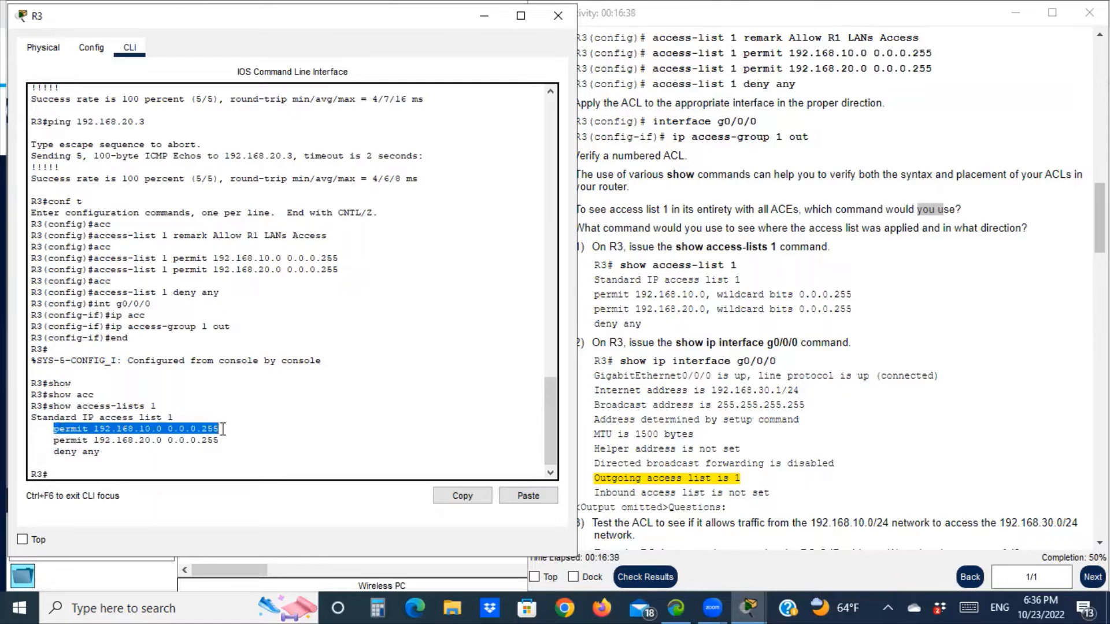
{"action": "left_click_drag", "start_coordinate": [59, 441], "coordinate": [227, 440]}
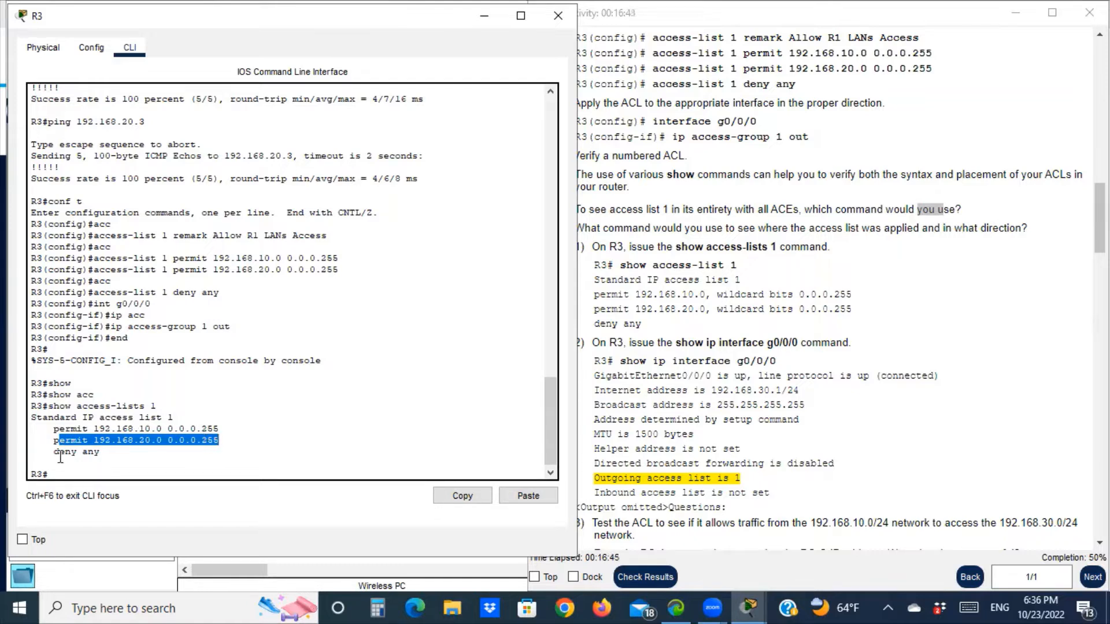
{"action": "left_click_drag", "start_coordinate": [59, 453], "coordinate": [106, 454]}
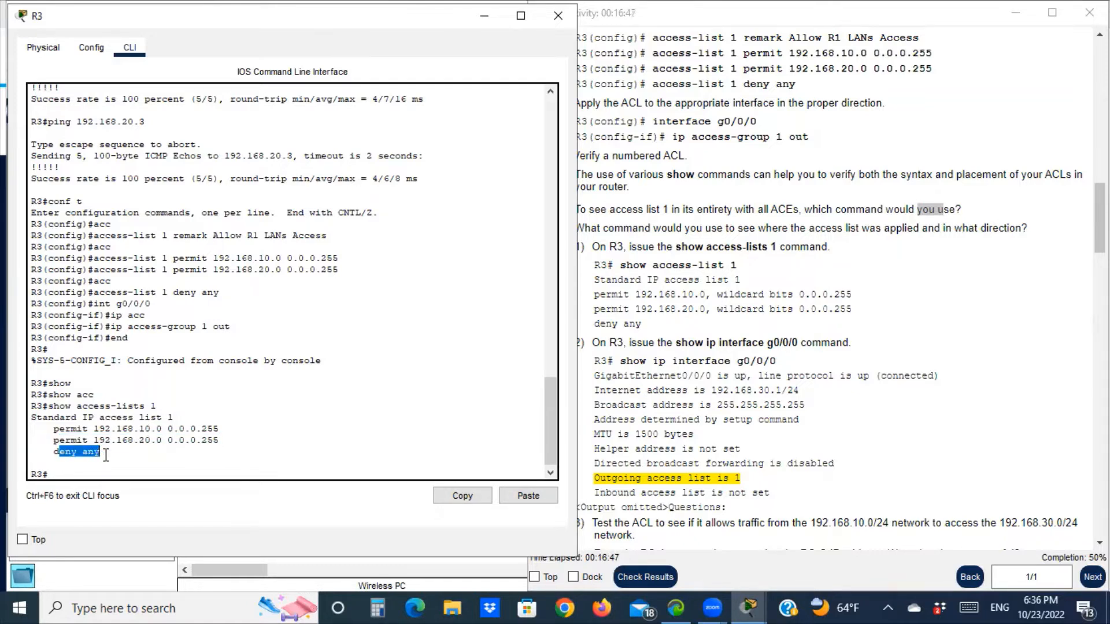
Run show ip int g0/0/0 on R3 and check the outgoing and inbound access list lines.
{"action": "left_click", "coordinate": [647, 376]}
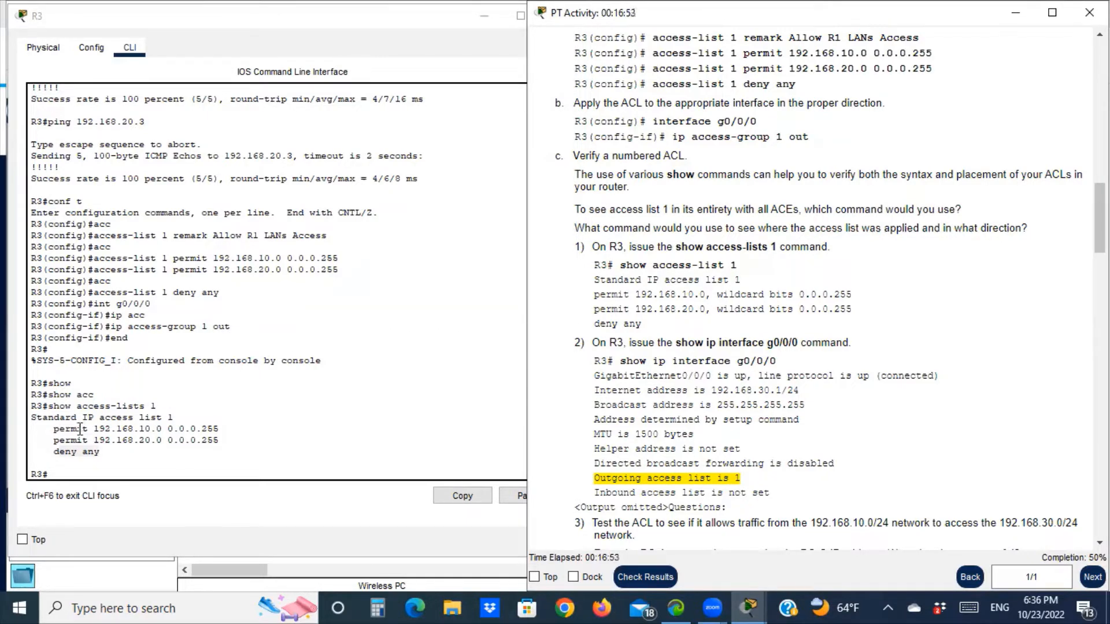
{"action": "left_click", "coordinate": [83, 474]}
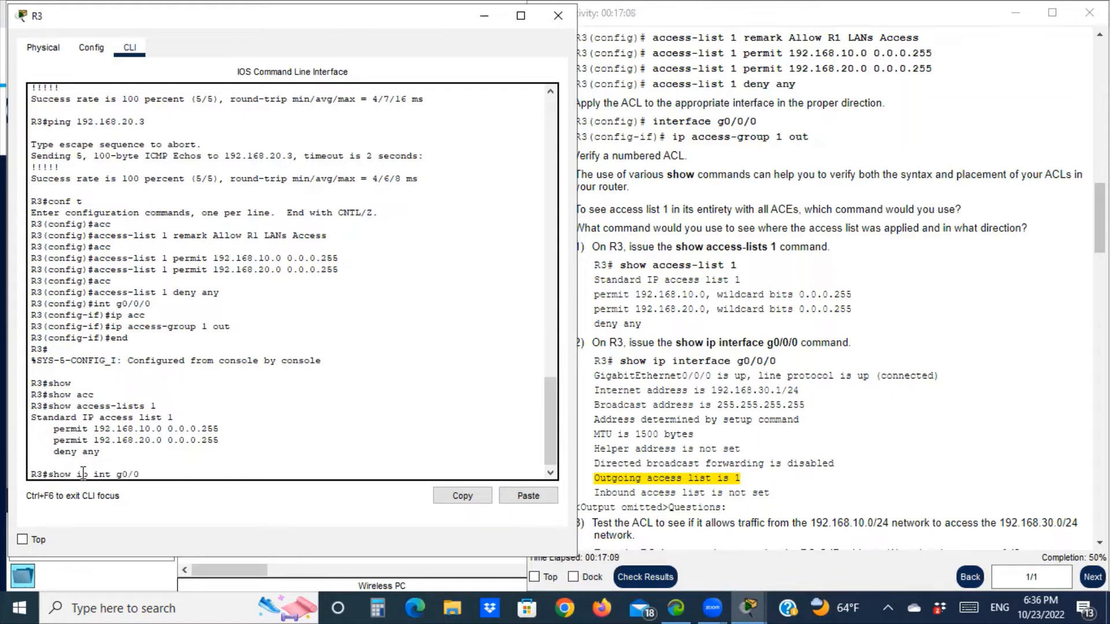
{"action": "key", "text": "Return"}
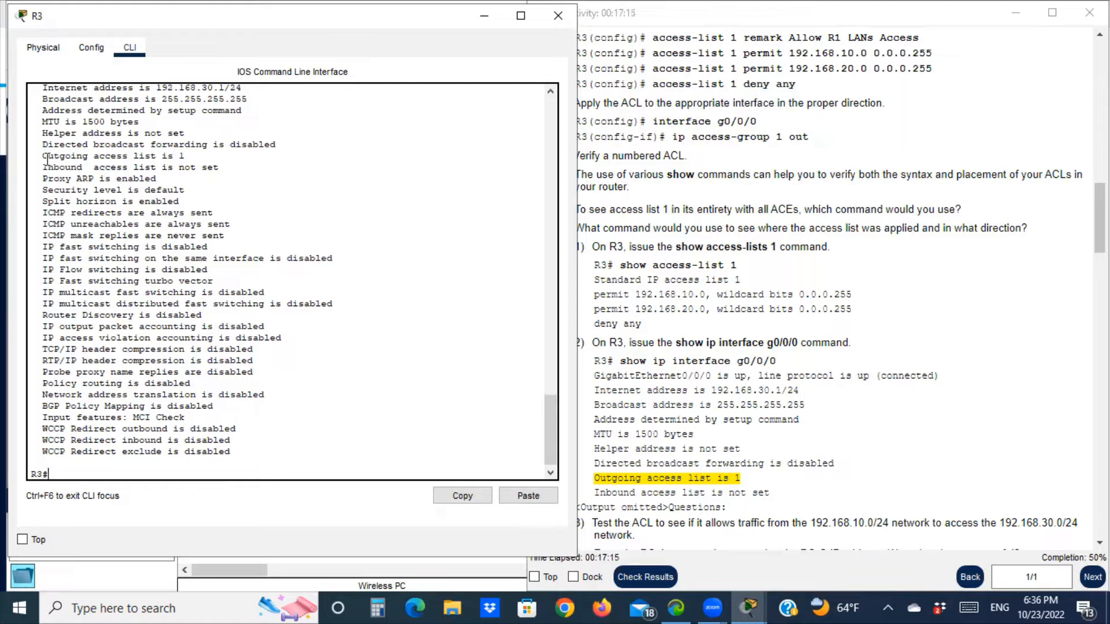
{"action": "left_click_drag", "start_coordinate": [42, 155], "coordinate": [215, 155]}
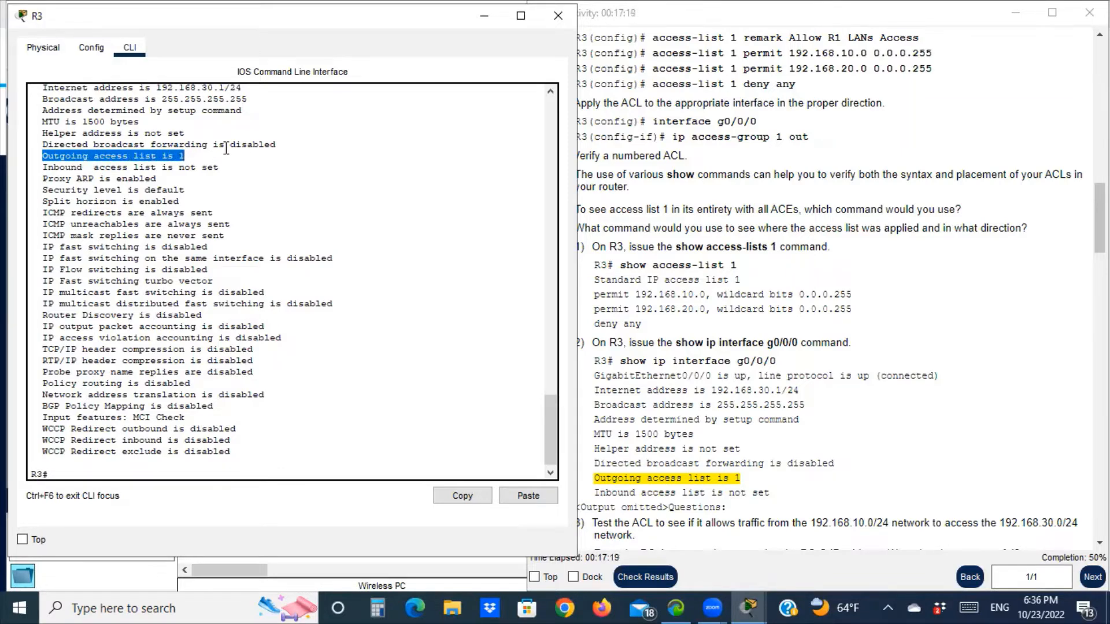
{"action": "scroll", "coordinate": [220, 127], "scroll_direction": "up", "scroll_amount": 3}
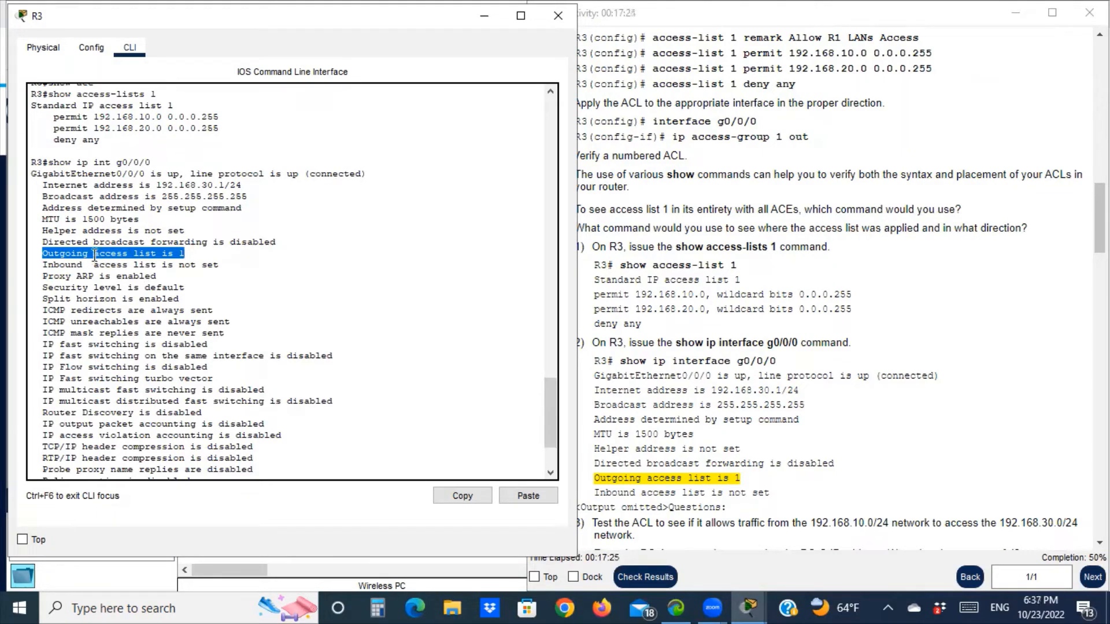
{"action": "scroll", "coordinate": [153, 415], "scroll_direction": "down", "scroll_amount": 3}
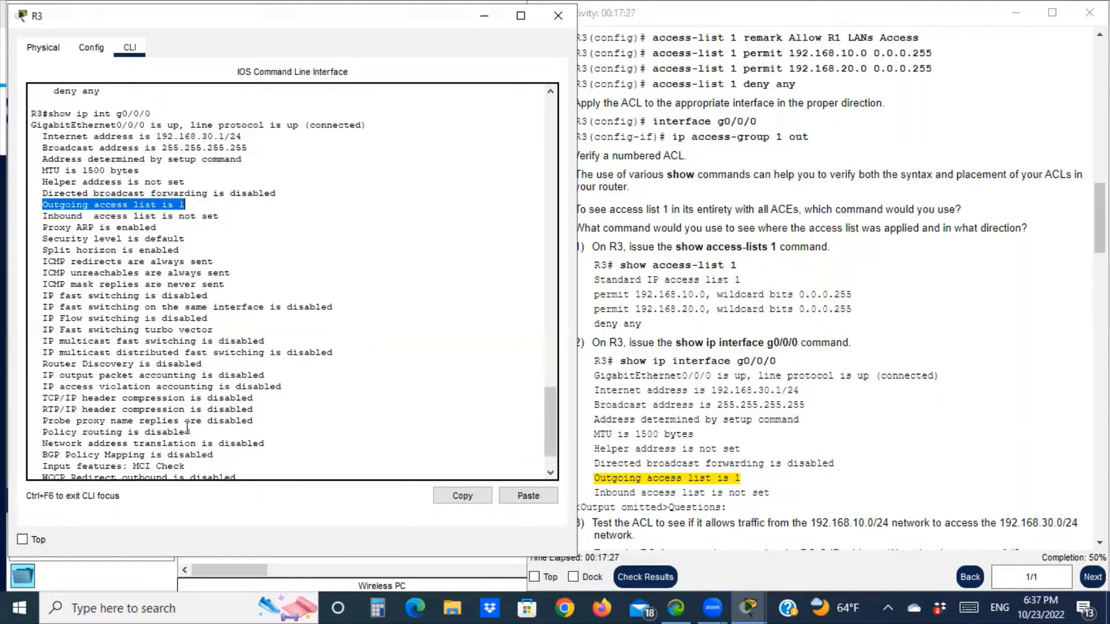
Display R3's running configuration, check the access list 1 entries and the access group on GigabitEthernet0/0/0, and minimize the window.
{"action": "left_click", "coordinate": [80, 465]}
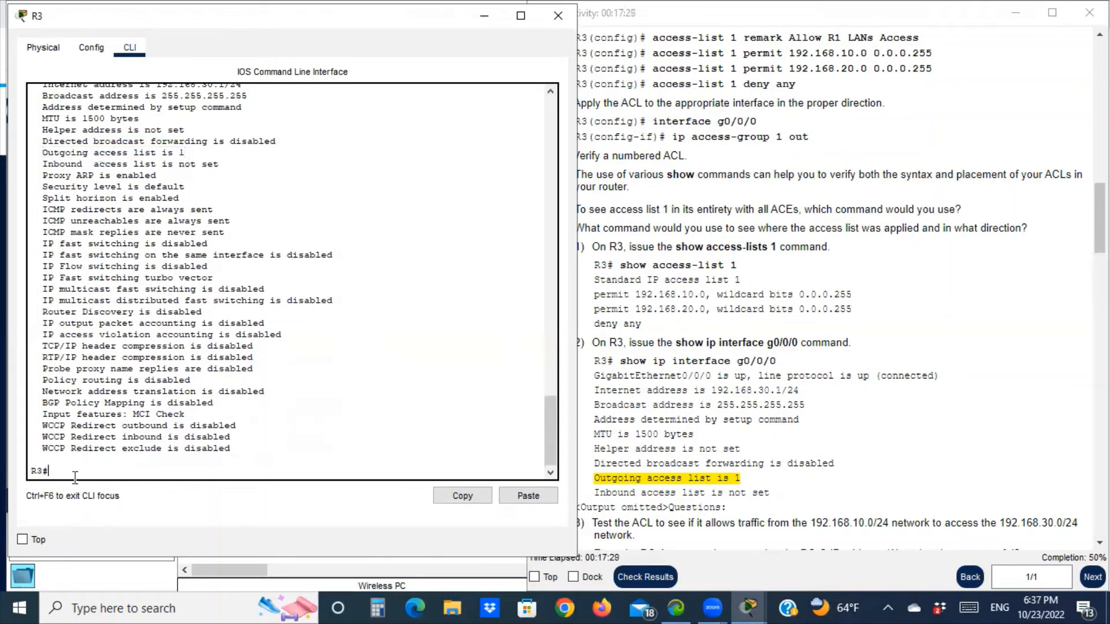
{"action": "scroll", "coordinate": [773, 458], "scroll_direction": "down", "scroll_amount": 3}
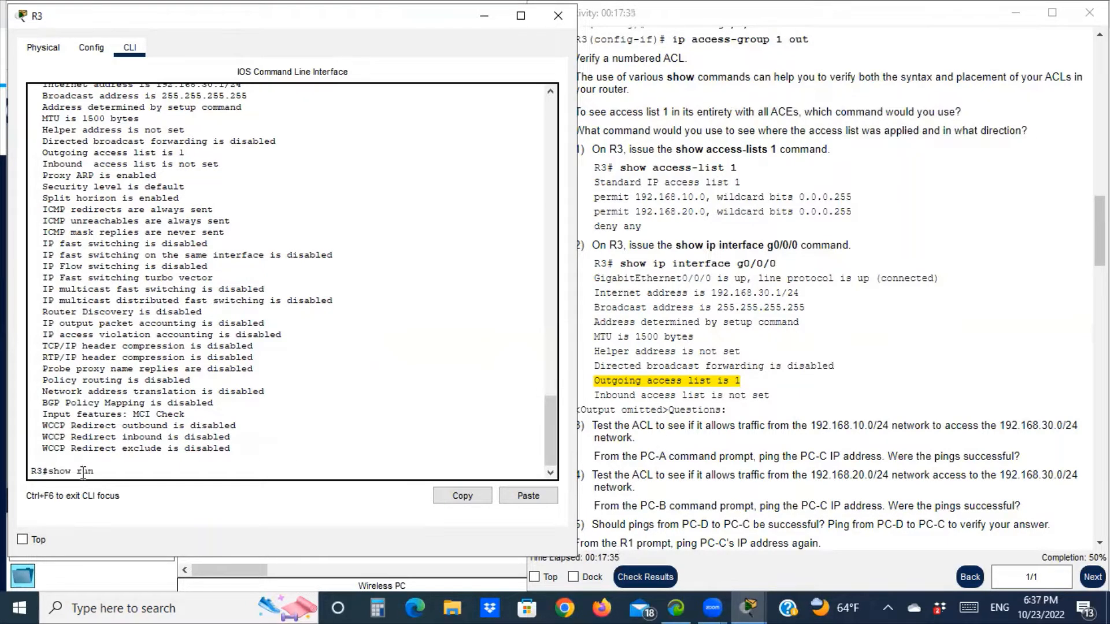
{"action": "type", "text": "show run"}
{"action": "key", "text": "Return"}
{"action": "key", "text": "space"}
{"action": "key", "text": "space"}
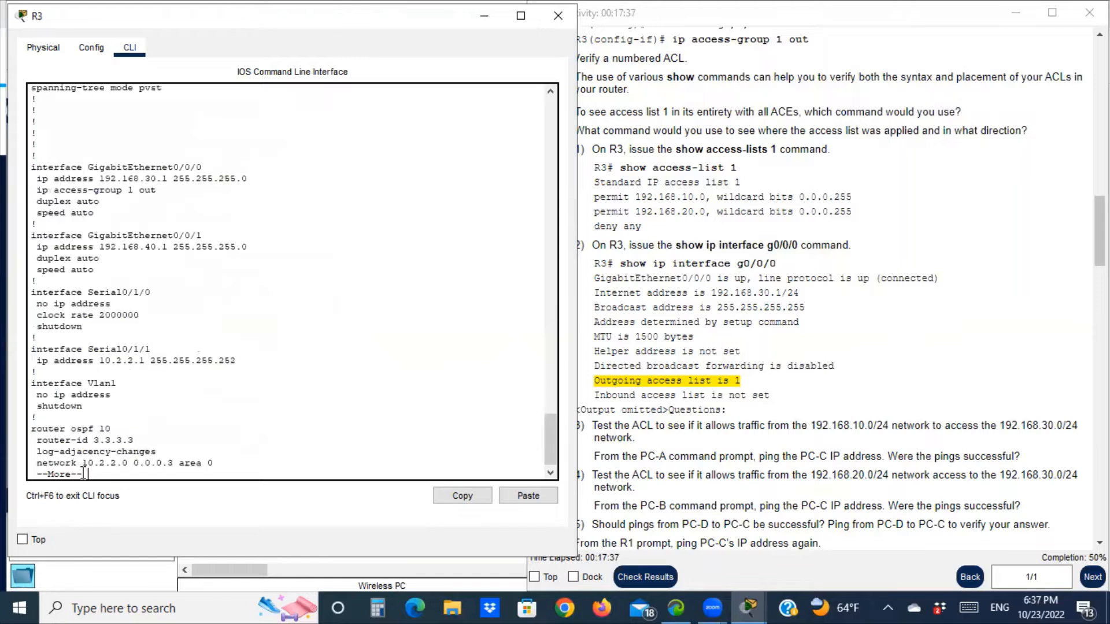
{"action": "key", "text": "space"}
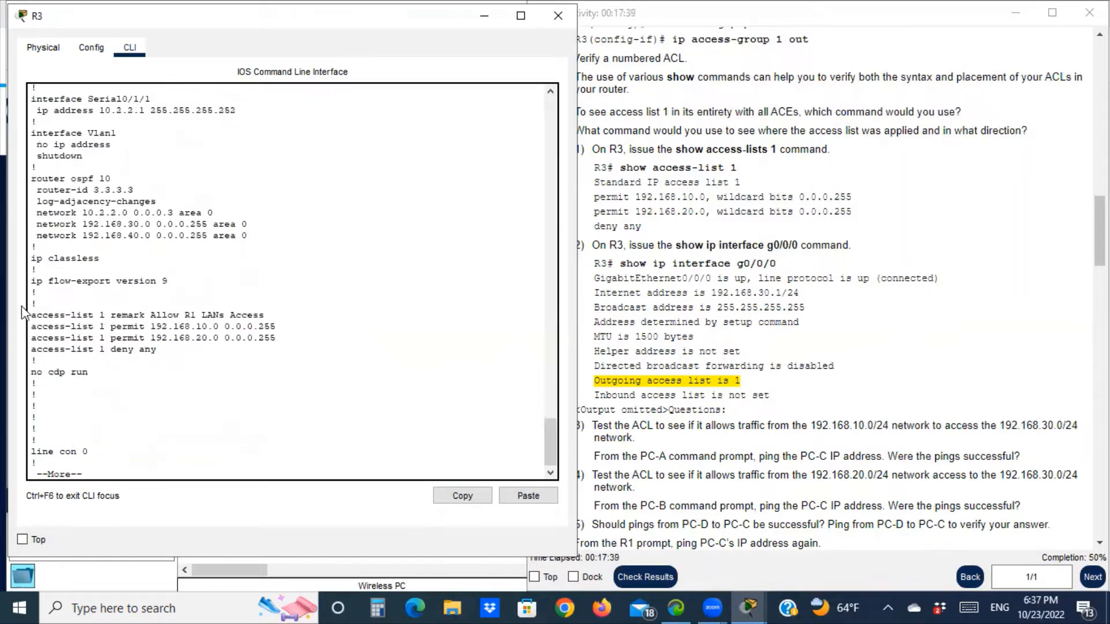
{"action": "left_click_drag", "start_coordinate": [32, 315], "coordinate": [196, 348]}
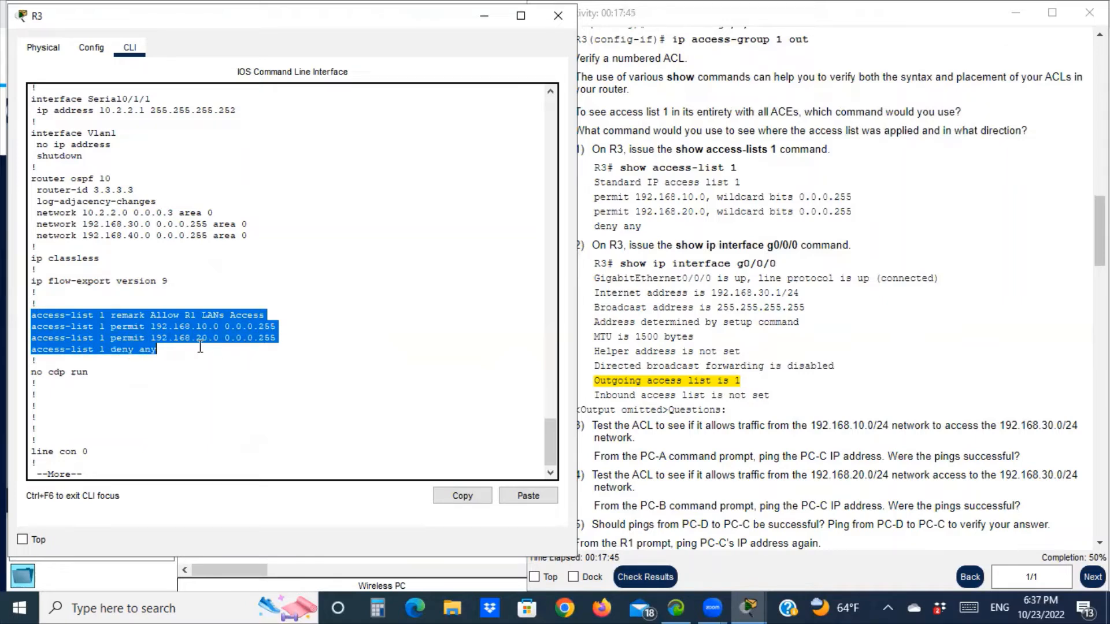
{"action": "scroll", "coordinate": [332, 288], "scroll_direction": "up", "scroll_amount": 7}
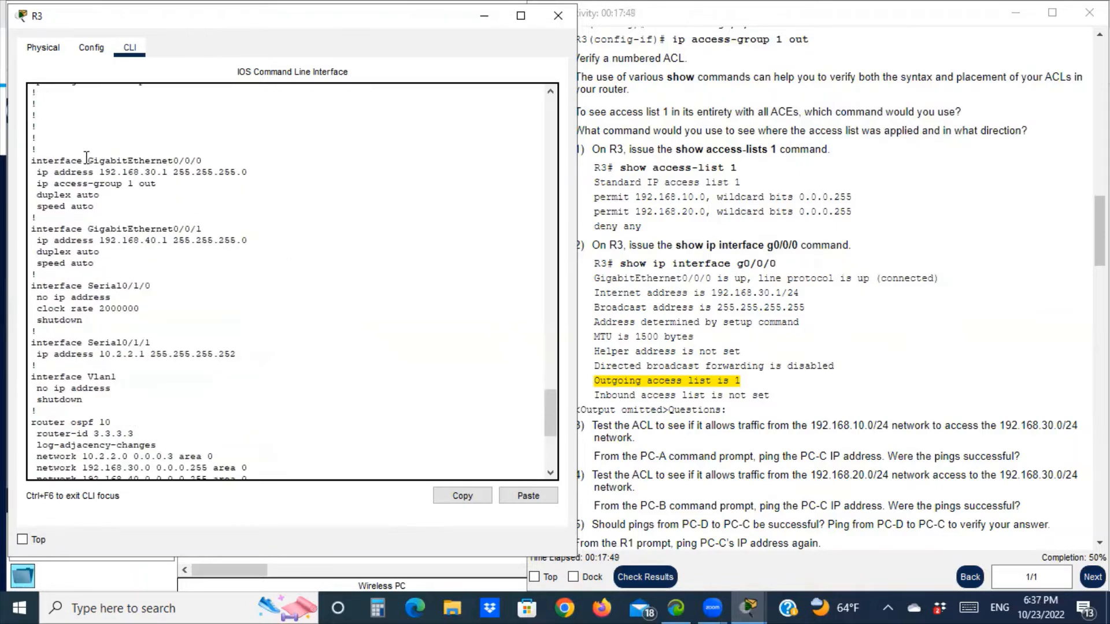
{"action": "left_click_drag", "start_coordinate": [87, 158], "coordinate": [219, 171]}
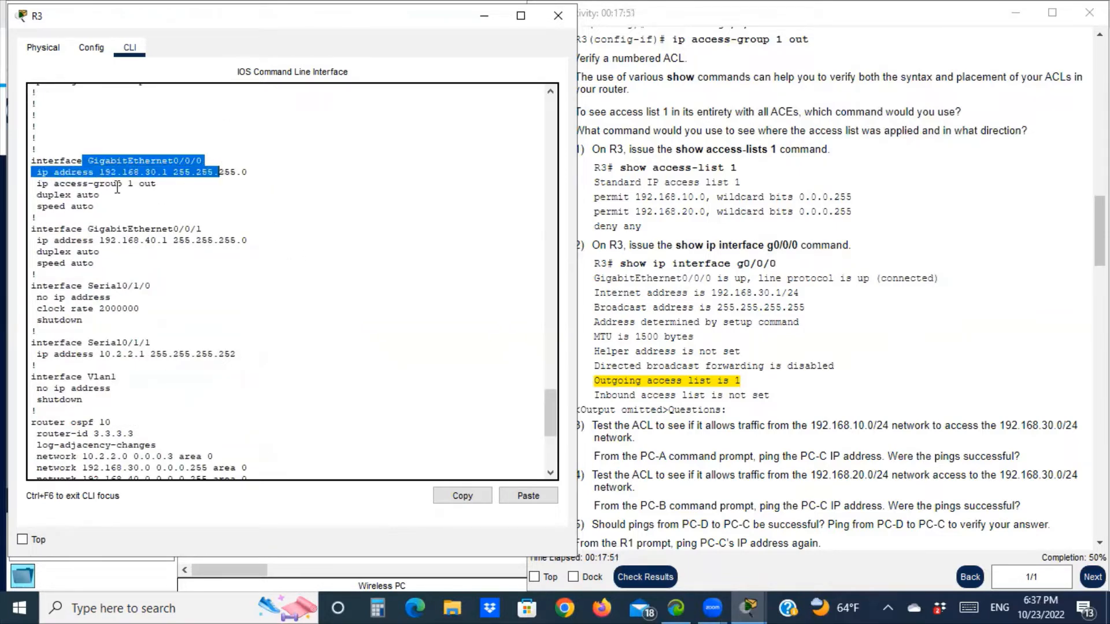
{"action": "left_click_drag", "start_coordinate": [39, 184], "coordinate": [163, 187]}
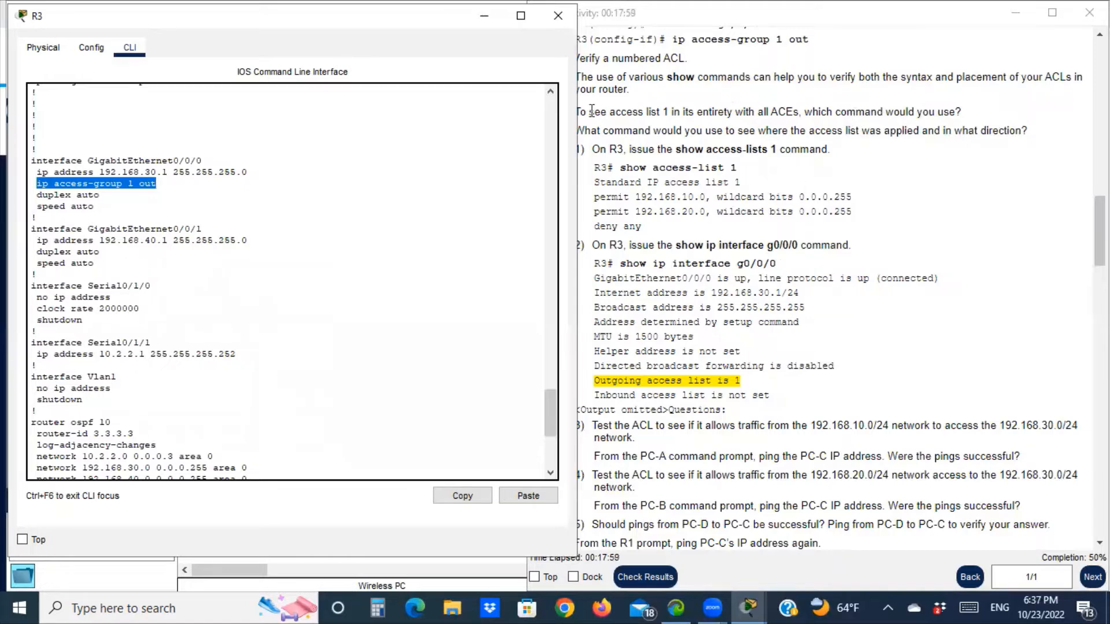
{"action": "left_click", "coordinate": [483, 18]}
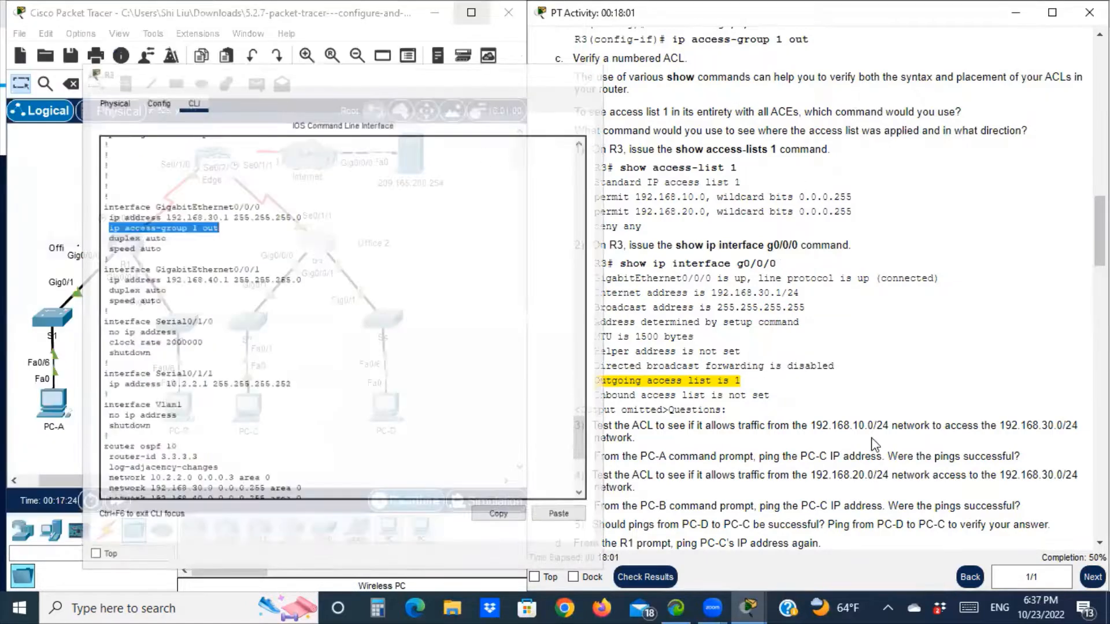
Read the 192.168.10.0/24 traffic test, ping PC-C at 192.168.30.3 from PC-A's command prompt and minimize PC-A's window.
{"action": "scroll", "coordinate": [928, 377], "scroll_direction": "down", "scroll_amount": 3}
{"action": "scroll", "coordinate": [928, 377], "scroll_direction": "down", "scroll_amount": 1}
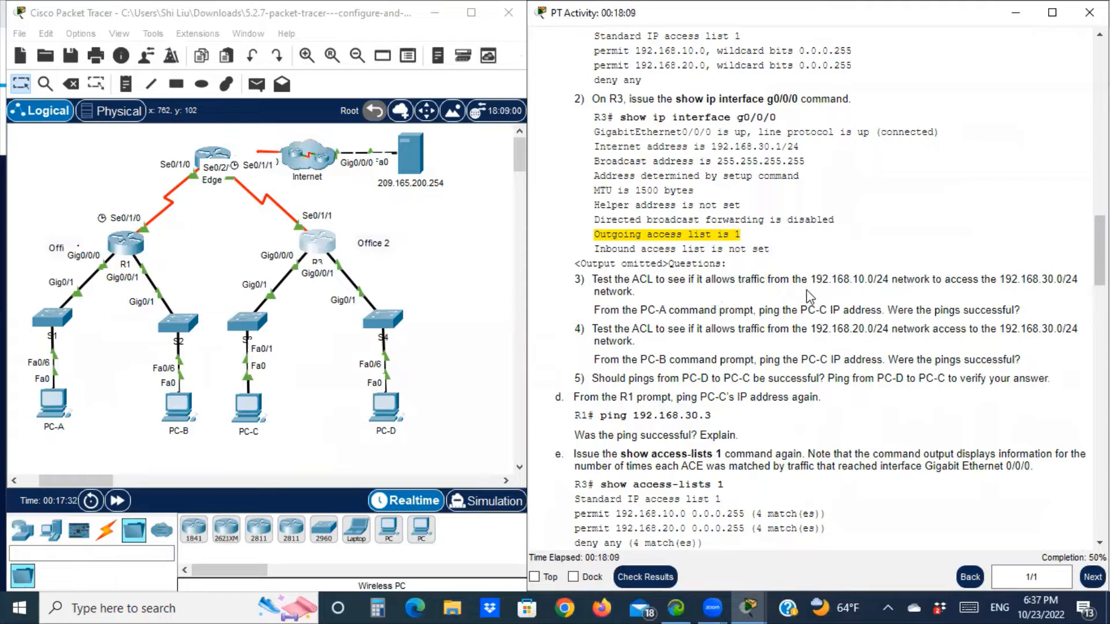
{"action": "left_click_drag", "start_coordinate": [849, 280], "coordinate": [891, 282]}
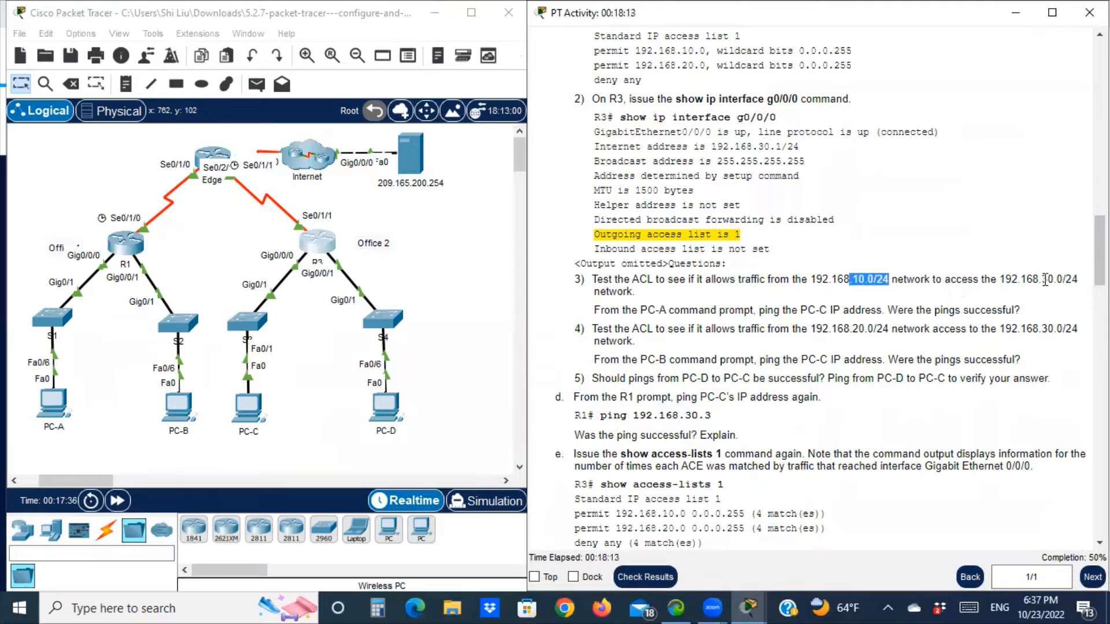
{"action": "left_click_drag", "start_coordinate": [1034, 281], "coordinate": [1079, 281]}
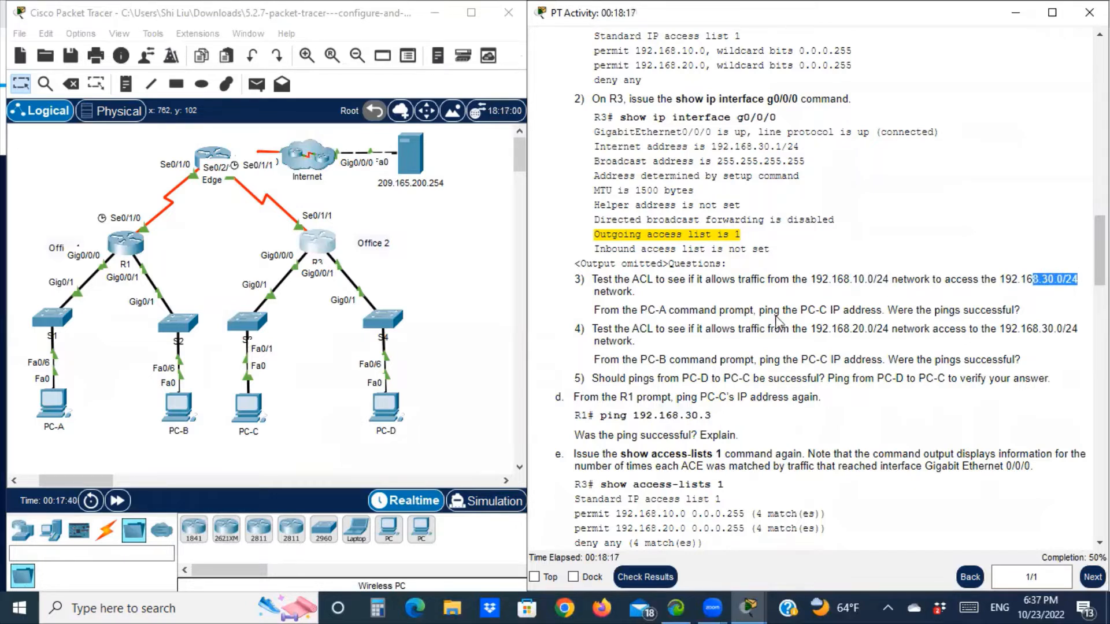
{"action": "left_click", "coordinate": [56, 407]}
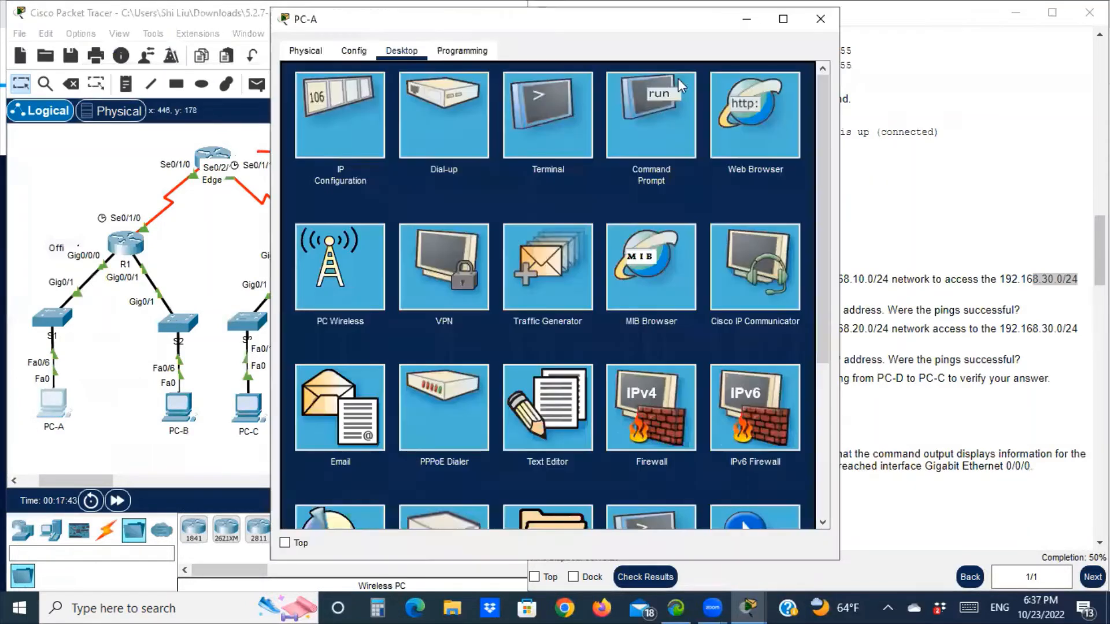
{"action": "left_click", "coordinate": [658, 113]}
{"action": "scroll", "coordinate": [365, 472], "scroll_direction": "down", "scroll_amount": 5}
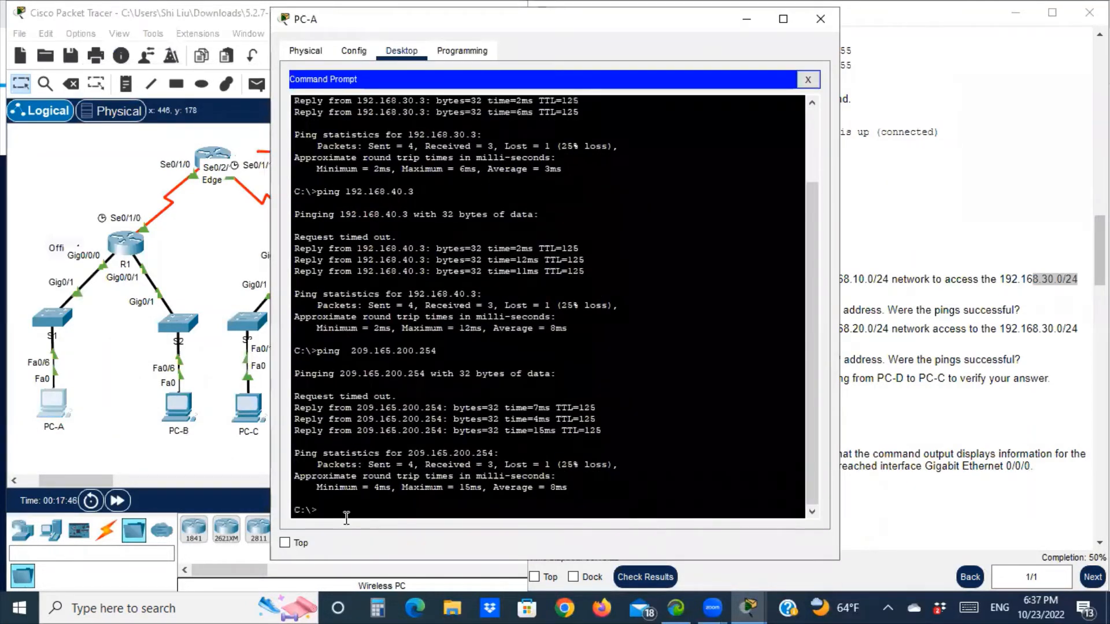
{"action": "key", "text": "Up"}
{"action": "key", "text": "Up"}
{"action": "key", "text": "Return"}
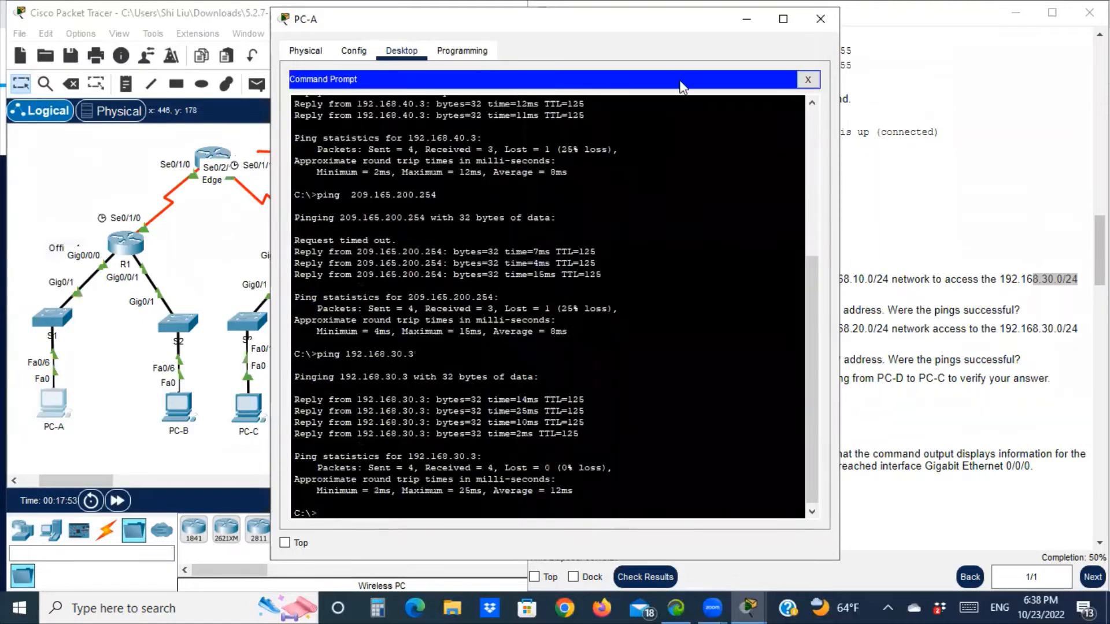
{"action": "left_click", "coordinate": [748, 21]}
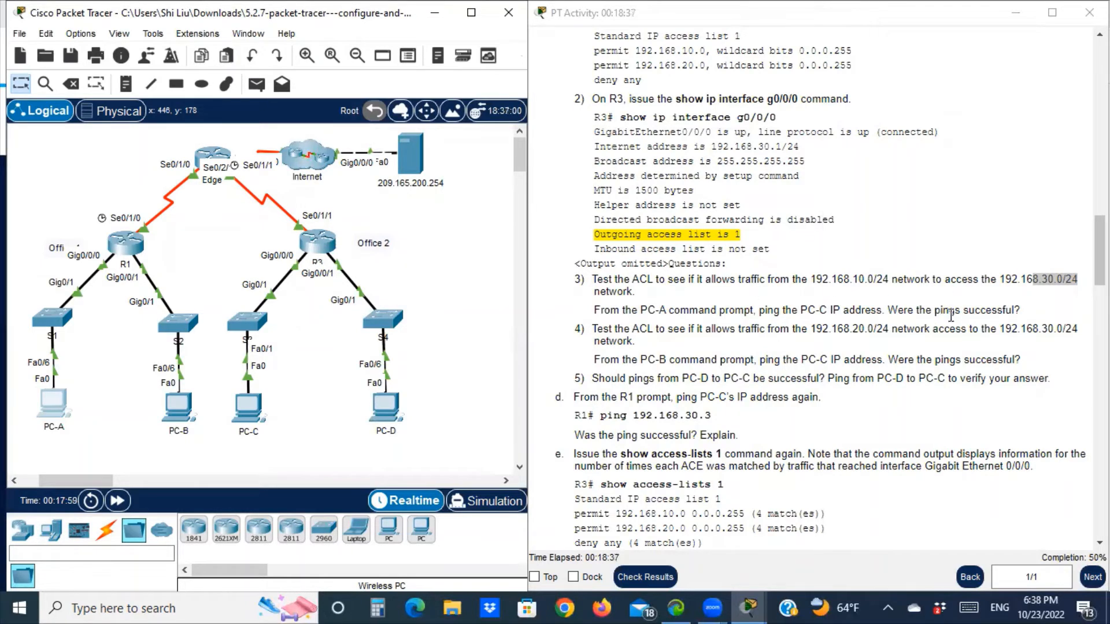
Read the instruction for testing 192.168.20.0/24 traffic to 192.168.30.0/24 and open PC-B's command prompt.
{"action": "left_click_drag", "start_coordinate": [951, 315], "coordinate": [1041, 312]}
{"action": "scroll", "coordinate": [763, 327], "scroll_direction": "down", "scroll_amount": 3}
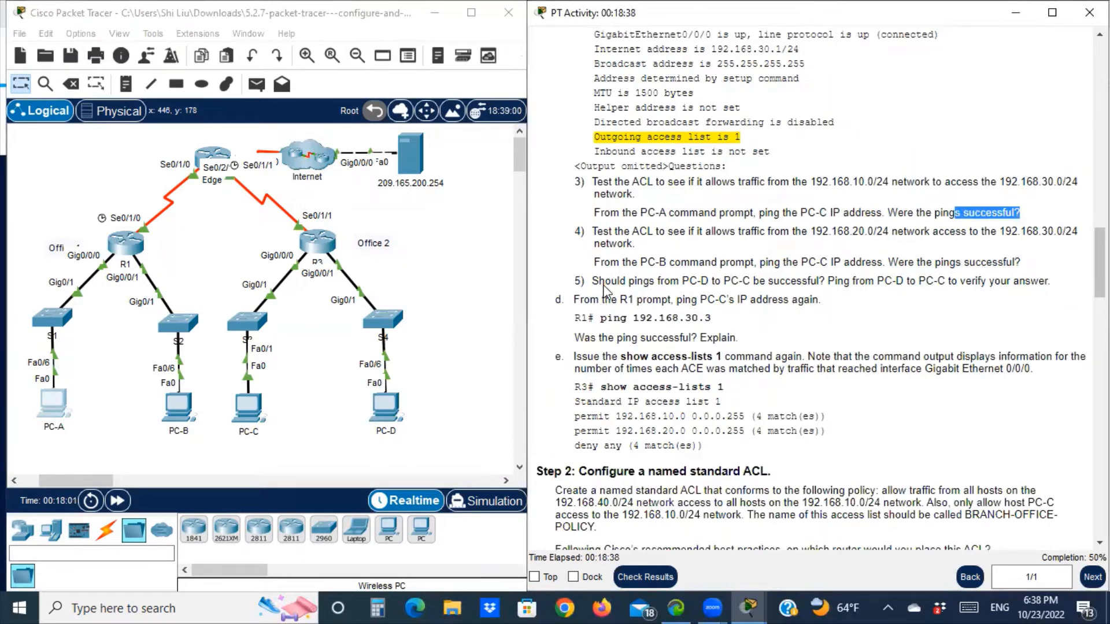
{"action": "left_click", "coordinate": [625, 240]}
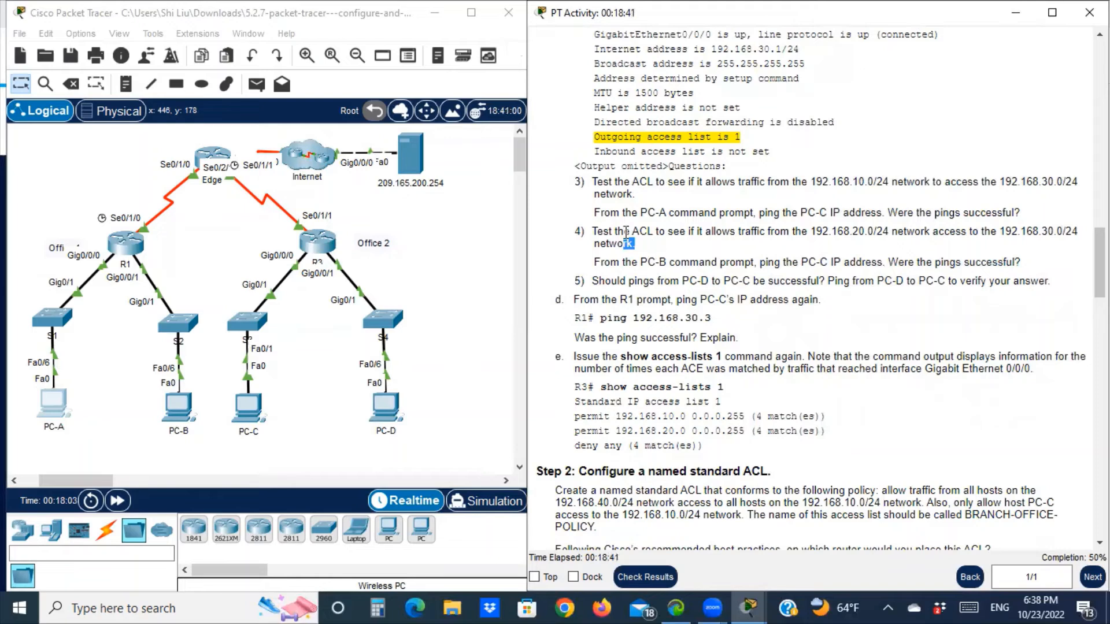
{"action": "left_click_drag", "start_coordinate": [623, 232], "coordinate": [673, 231]}
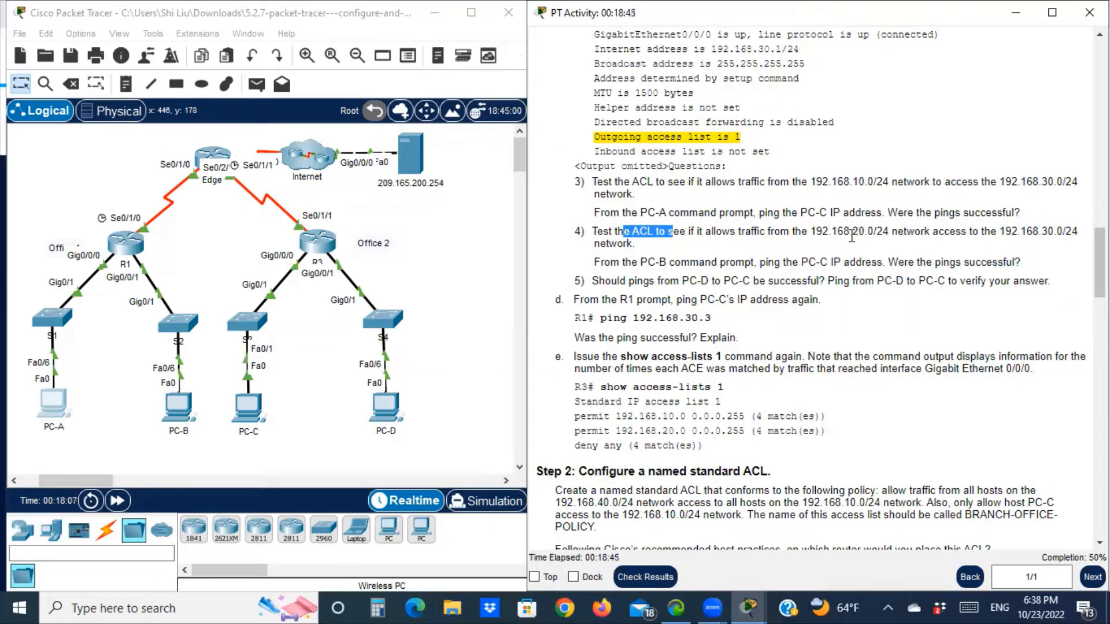
{"action": "left_click_drag", "start_coordinate": [850, 233], "coordinate": [892, 233]}
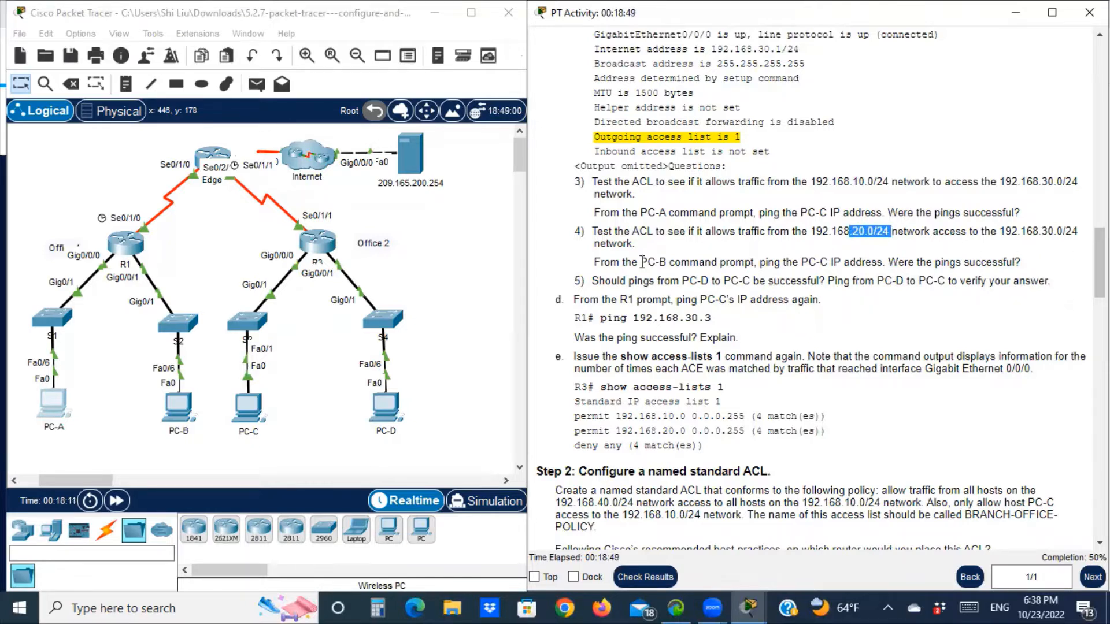
{"action": "left_click_drag", "start_coordinate": [640, 262], "coordinate": [669, 264]}
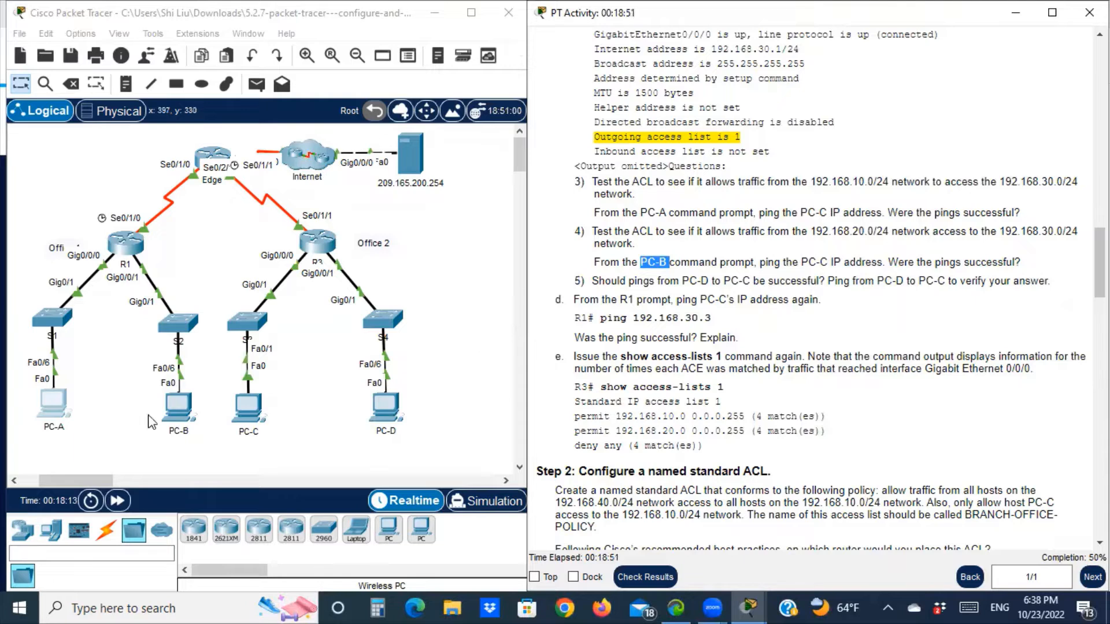
{"action": "left_click", "coordinate": [177, 407]}
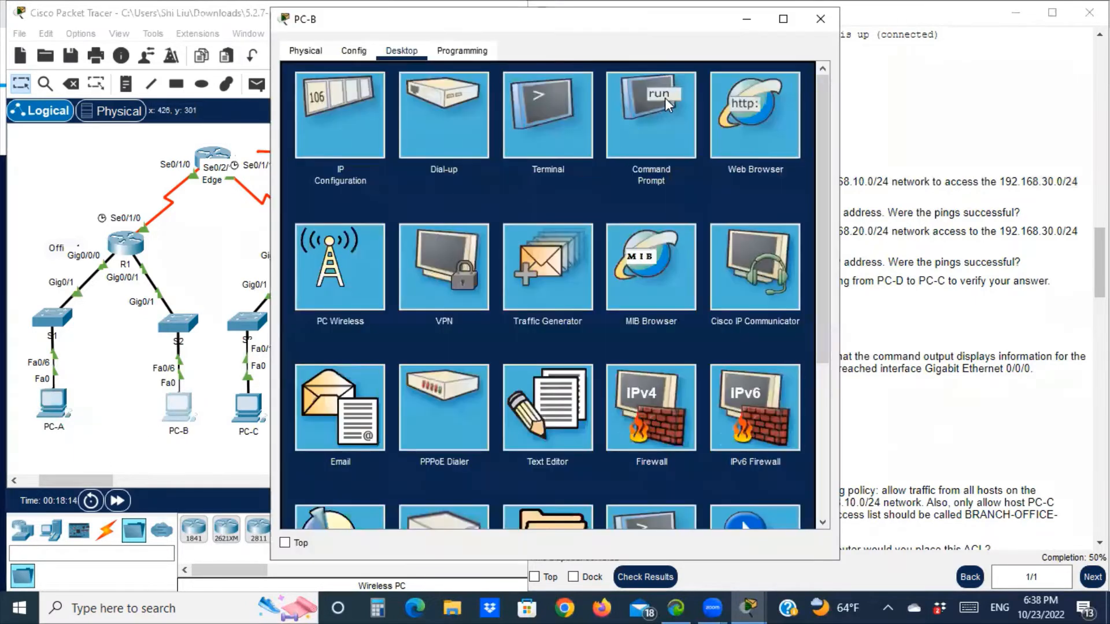
{"action": "left_click", "coordinate": [619, 100]}
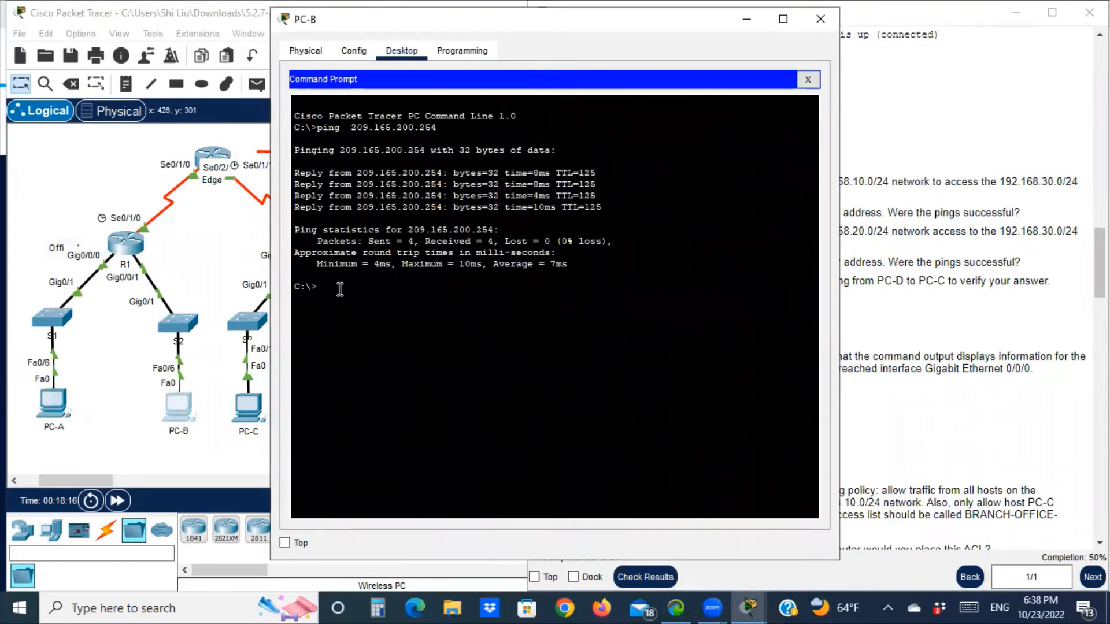
{"action": "key", "text": "Up"}
{"action": "left_click_drag", "start_coordinate": [446, 288], "coordinate": [355, 288]}
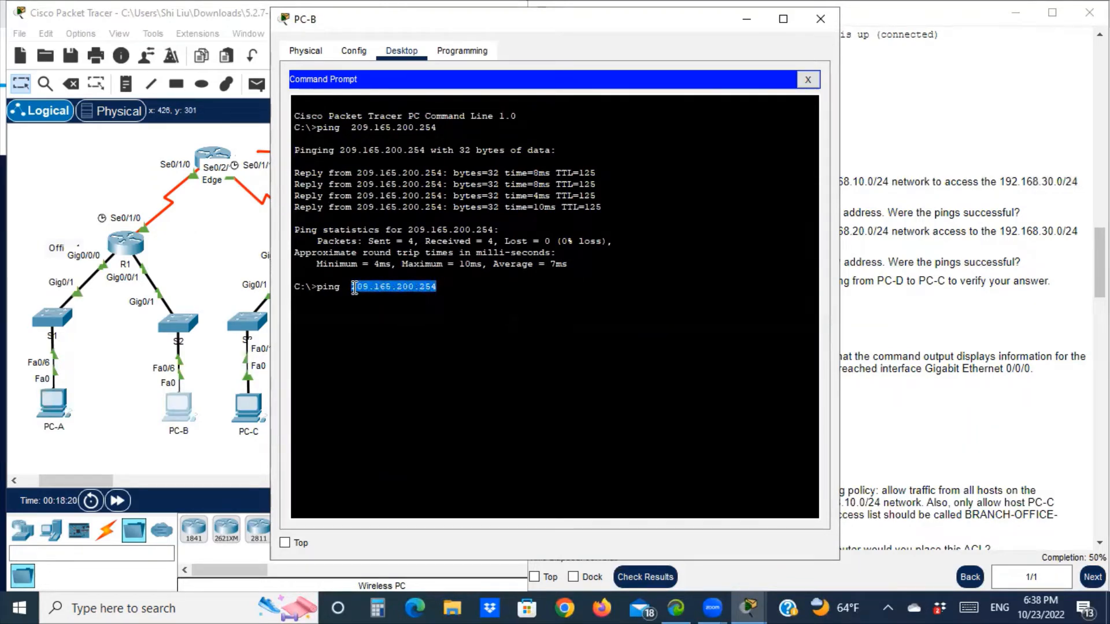
{"action": "right_click", "coordinate": [354, 287]}
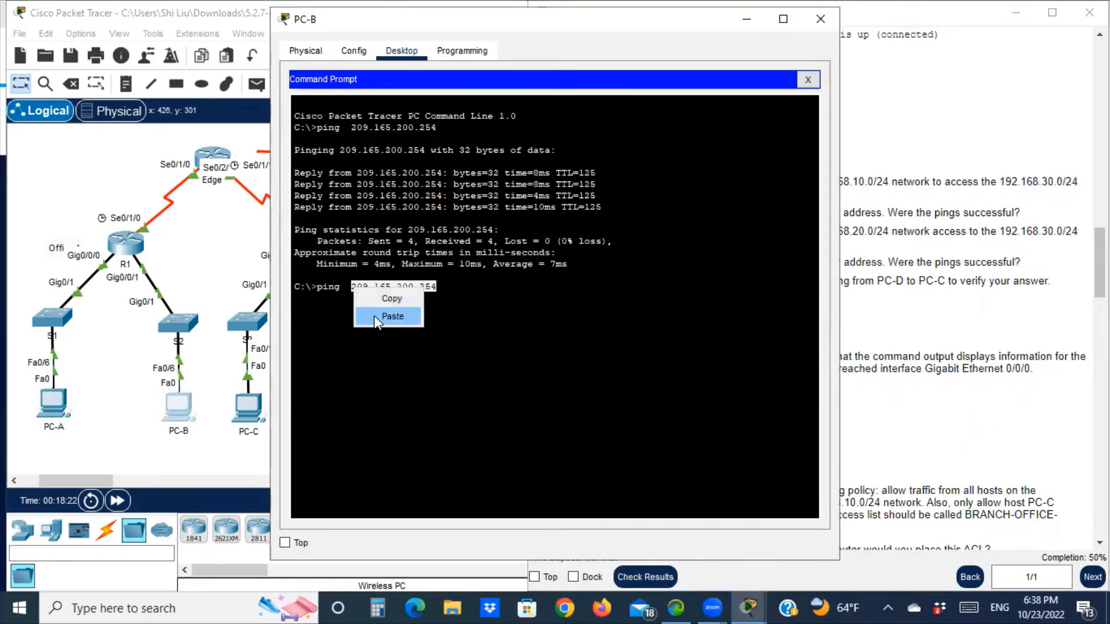
{"action": "left_click", "coordinate": [463, 286]}
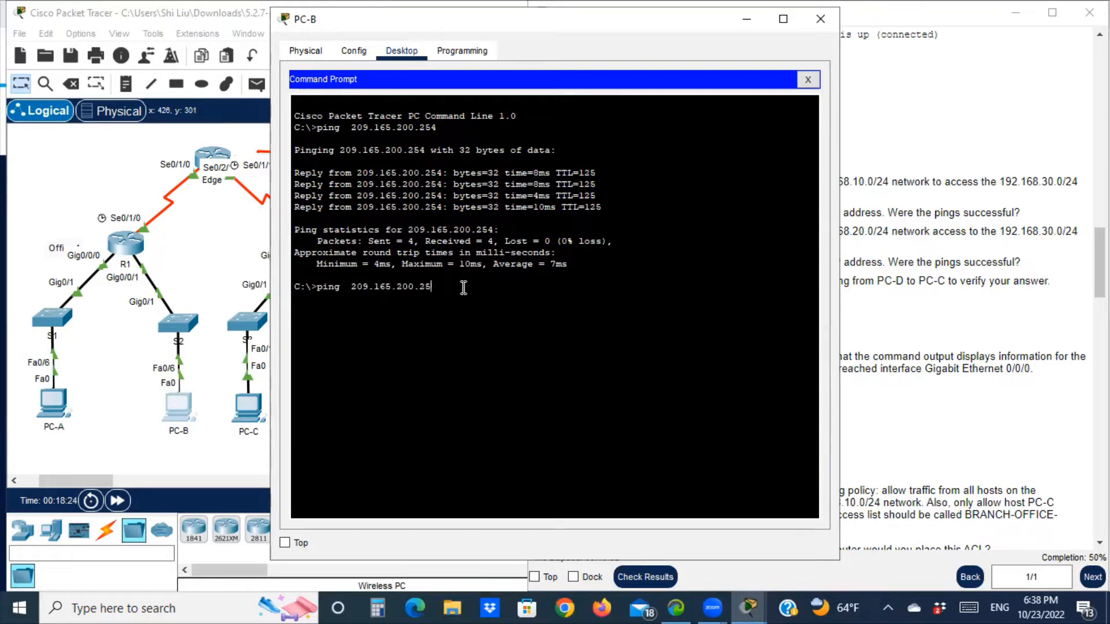
{"action": "key", "text": "BackSpace"}
{"action": "key", "text": "BackSpace"}
{"action": "key", "text": "BackSpace"}
{"action": "key", "text": "BackSpace"}
{"action": "key", "text": "BackSpace"}
{"action": "right_click", "coordinate": [363, 292]}
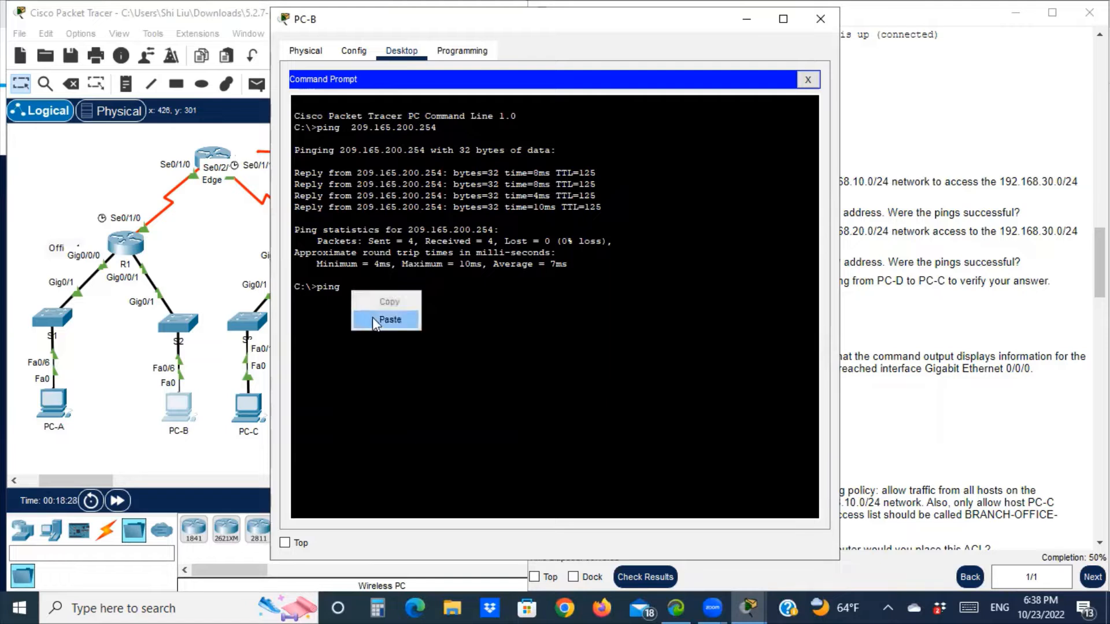
{"action": "left_click", "coordinate": [376, 319]}
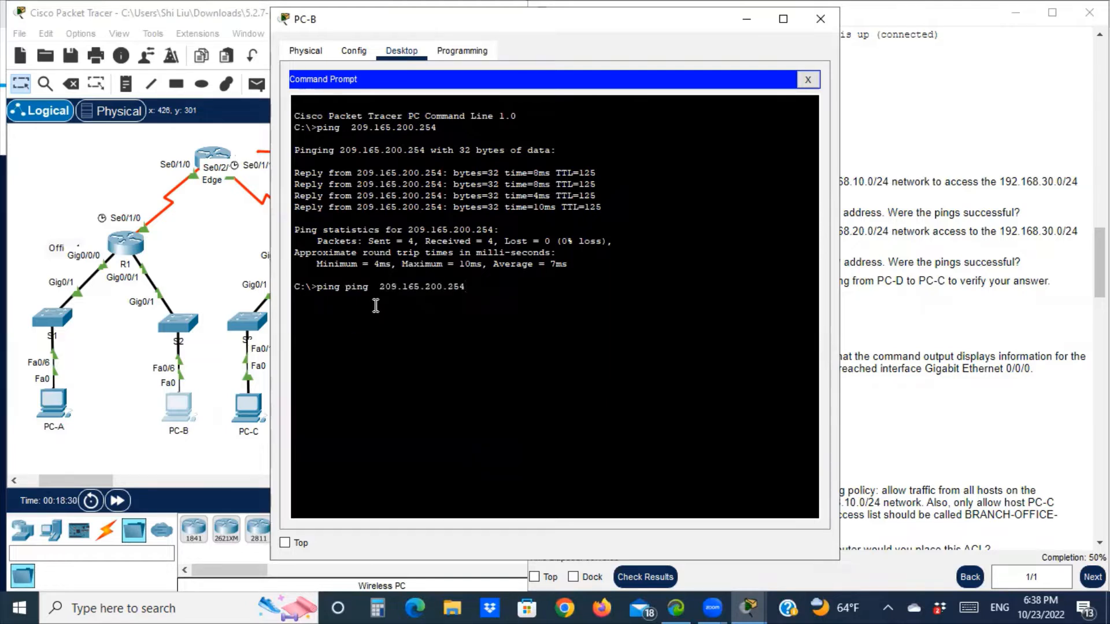
{"action": "key", "text": "BackSpace"}
{"action": "key", "text": "BackSpace"}
{"action": "key", "text": "BackSpace"}
{"action": "key", "text": "BackSpace"}
{"action": "key", "text": "BackSpace"}
{"action": "key", "text": "BackSpace"}
{"action": "key", "text": "BackSpace"}
{"action": "key", "text": "BackSpace"}
{"action": "key", "text": "BackSpace"}
{"action": "key", "text": "BackSpace"}
{"action": "key", "text": "BackSpace"}
{"action": "key", "text": "BackSpace"}
{"action": "key", "text": "BackSpace"}
{"action": "key", "text": "BackSpace"}
{"action": "key", "text": "BackSpace"}
{"action": "key", "text": "BackSpace"}
{"action": "key", "text": "BackSpace"}
{"action": "key", "text": "BackSpace"}
{"action": "key", "text": "BackSpace"}
{"action": "key", "text": "BackSpace"}
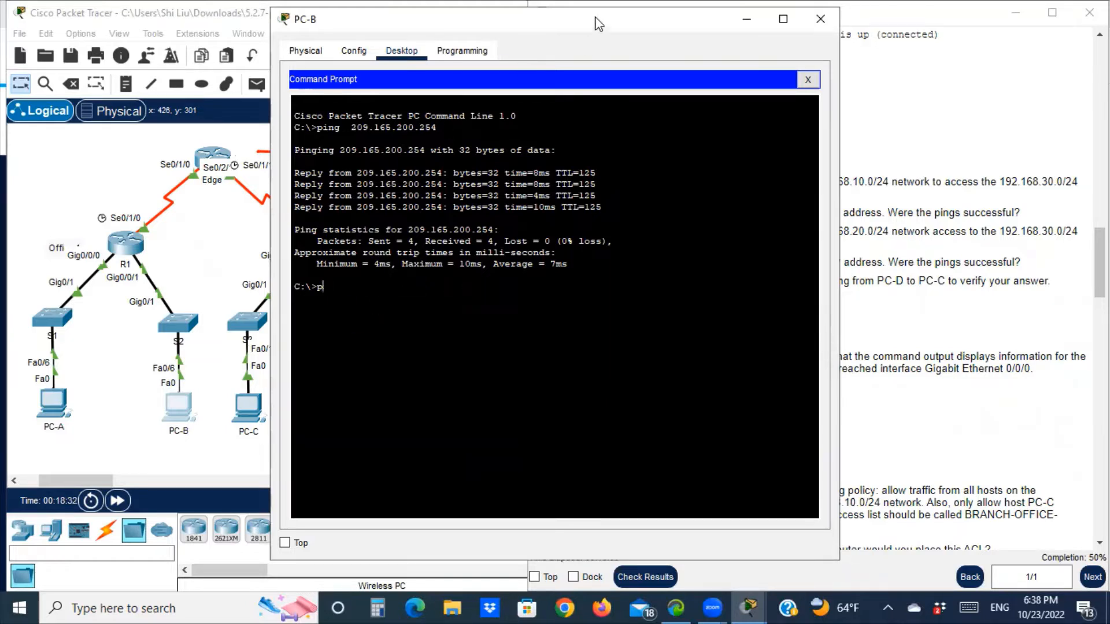
Copy ping 192.168.30.3 from the instructions, run it in PC-B's command prompt and minimize PC-B's window.
{"action": "left_click_drag", "start_coordinate": [581, 25], "coordinate": [311, 47]}
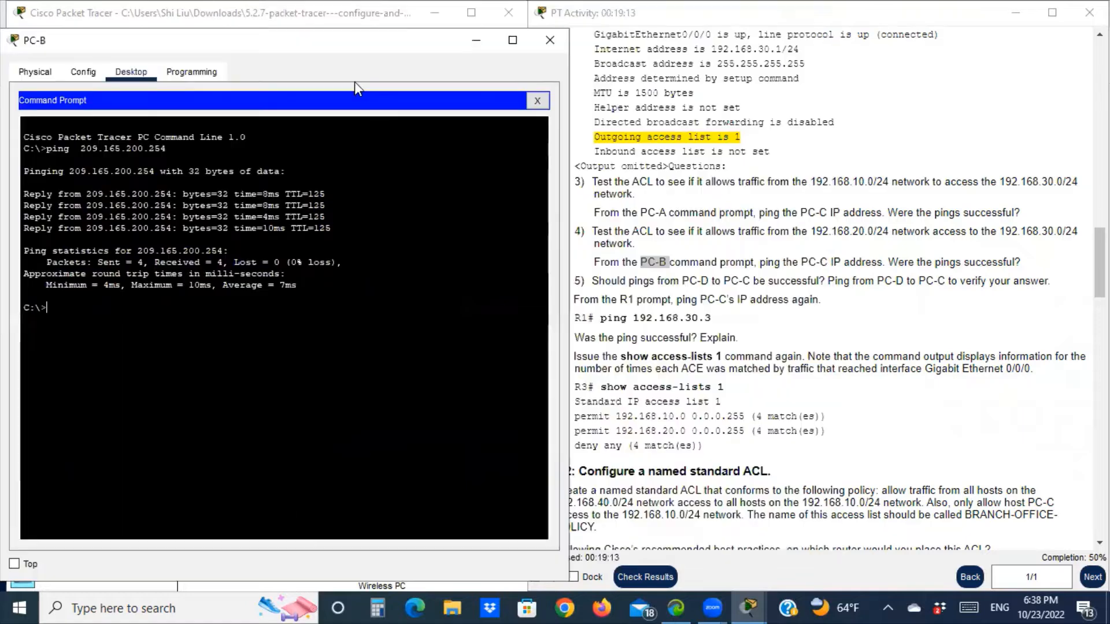
{"action": "left_click", "coordinate": [715, 322]}
{"action": "left_click_drag", "start_coordinate": [715, 322], "coordinate": [600, 322]}
{"action": "key", "text": "ctrl+c"}
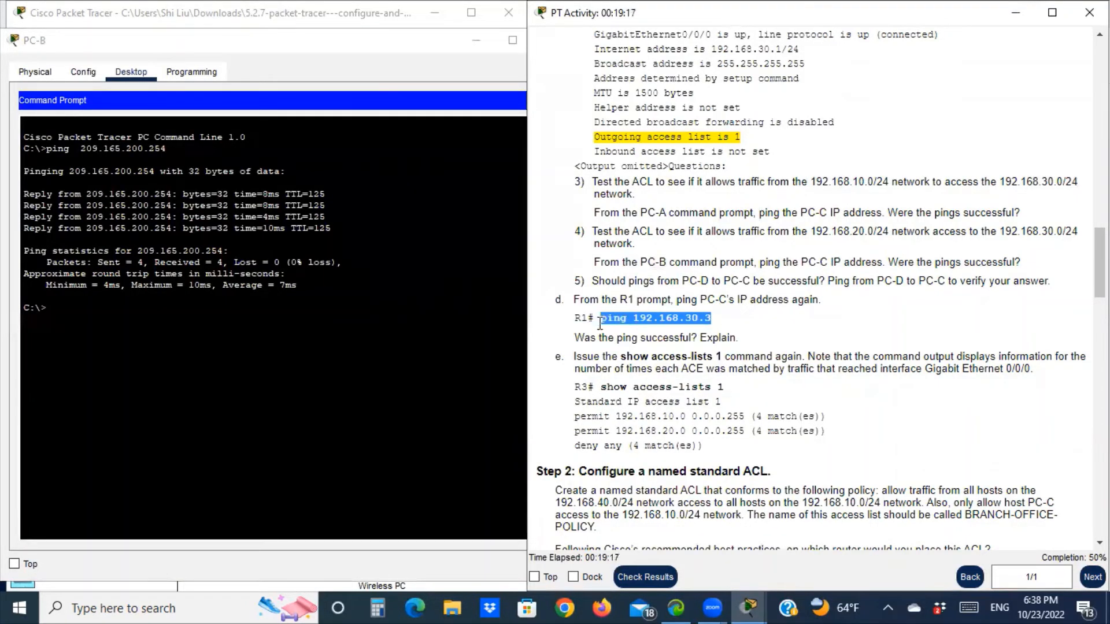
{"action": "right_click", "coordinate": [614, 319]}
{"action": "left_click", "coordinate": [653, 340]}
{"action": "left_click", "coordinate": [81, 321]}
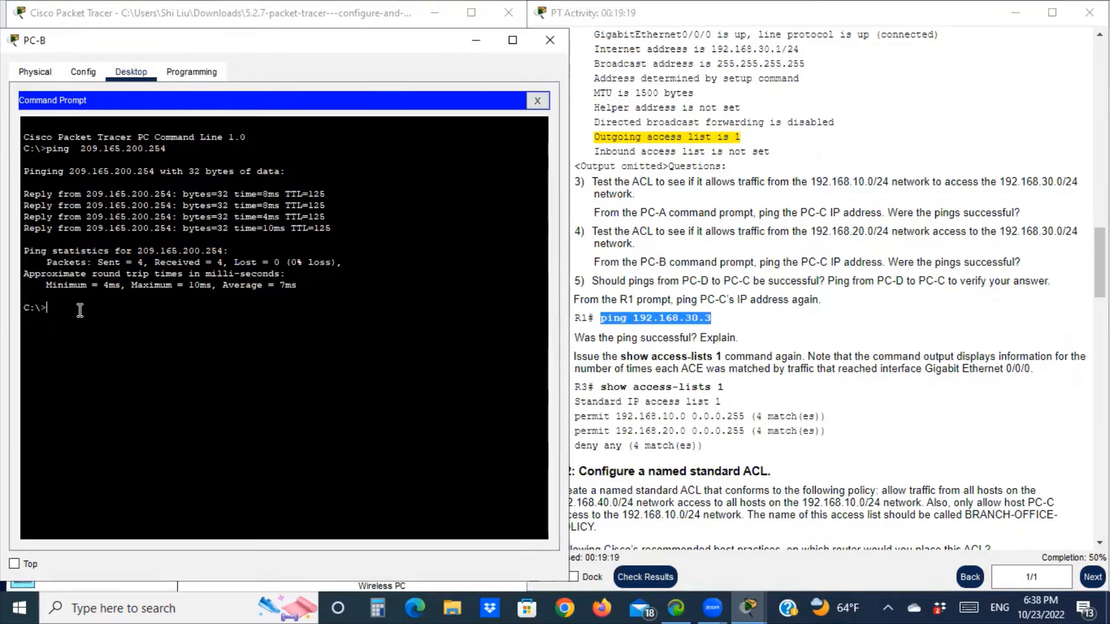
{"action": "right_click", "coordinate": [81, 318]}
{"action": "left_click", "coordinate": [118, 340]}
{"action": "key", "text": "Return"}
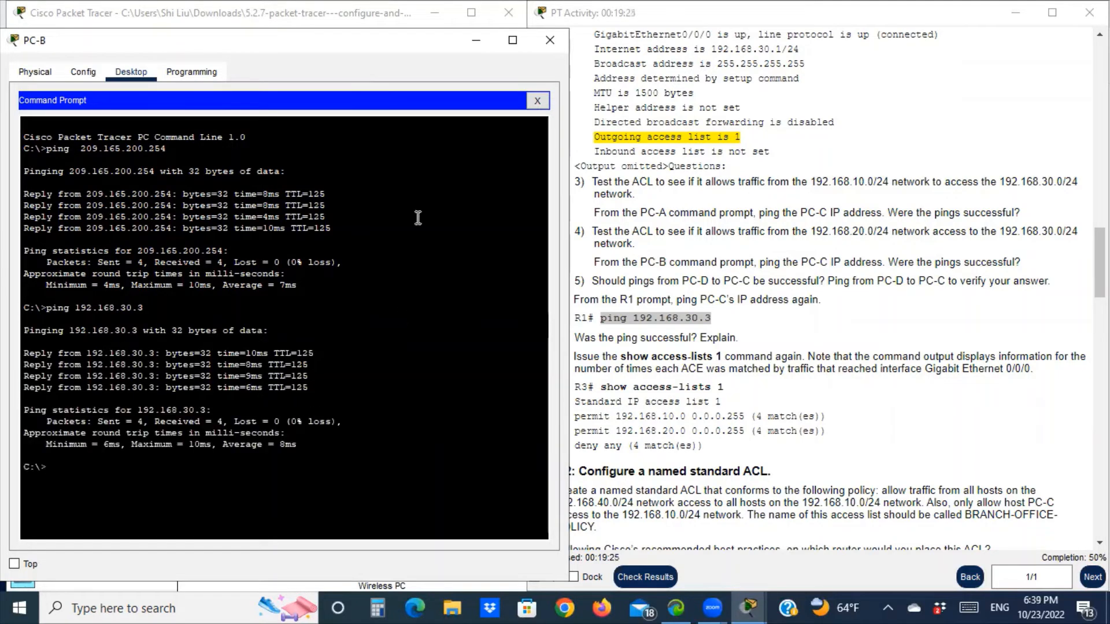
{"action": "left_click", "coordinate": [475, 39]}
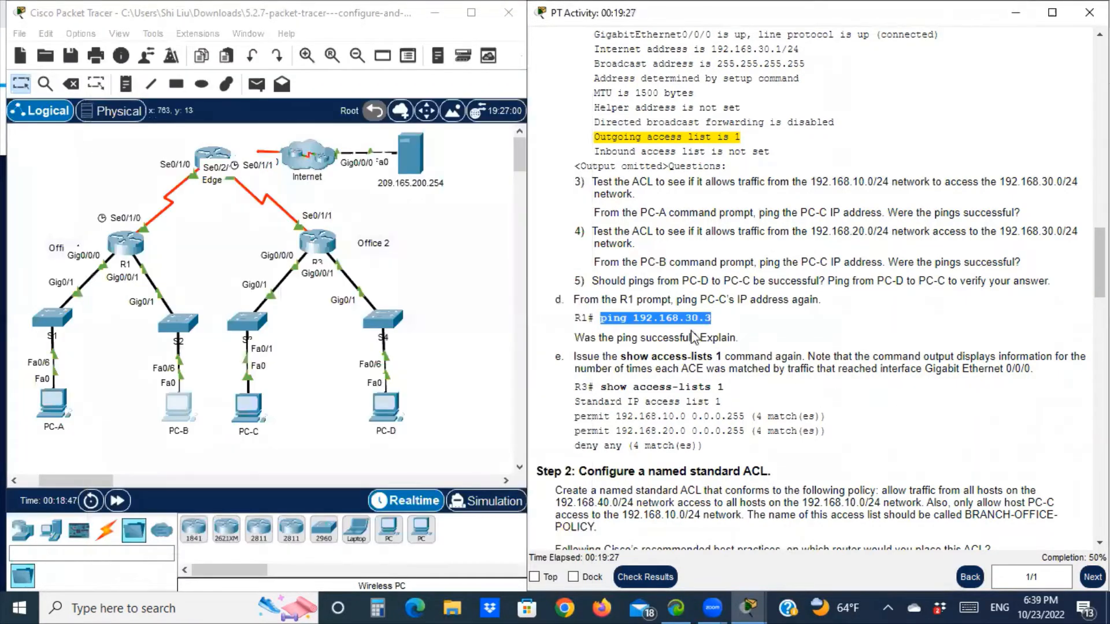
Read the question about pings from PC-D to PC-C and run ping 192.168.30.3 in PC-D's command prompt.
{"action": "left_click", "coordinate": [738, 299]}
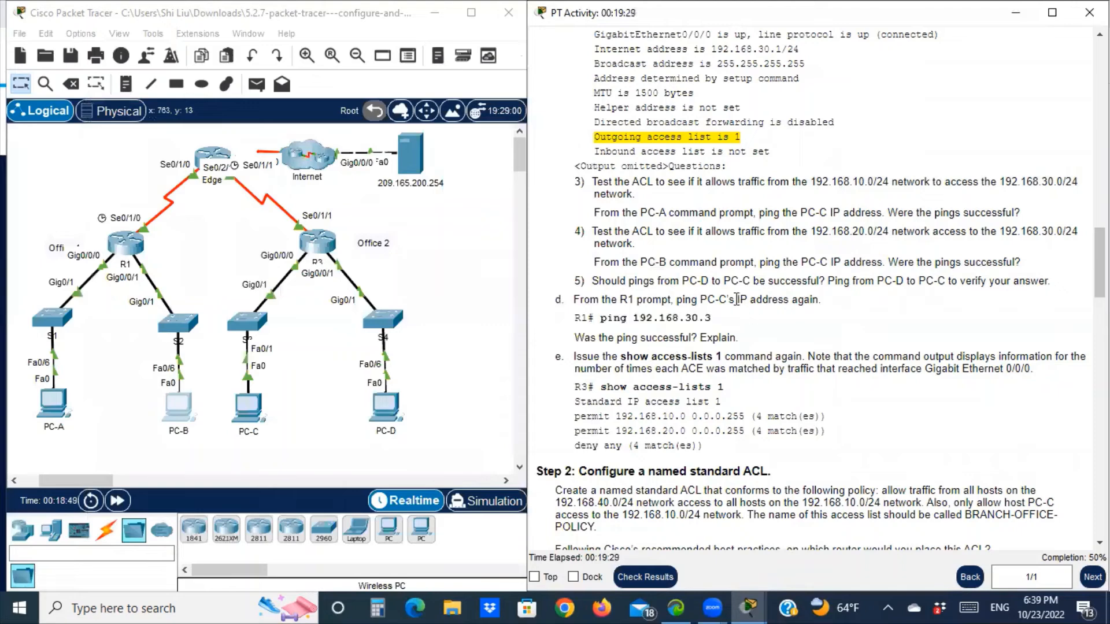
{"action": "left_click_drag", "start_coordinate": [854, 281], "coordinate": [887, 279]}
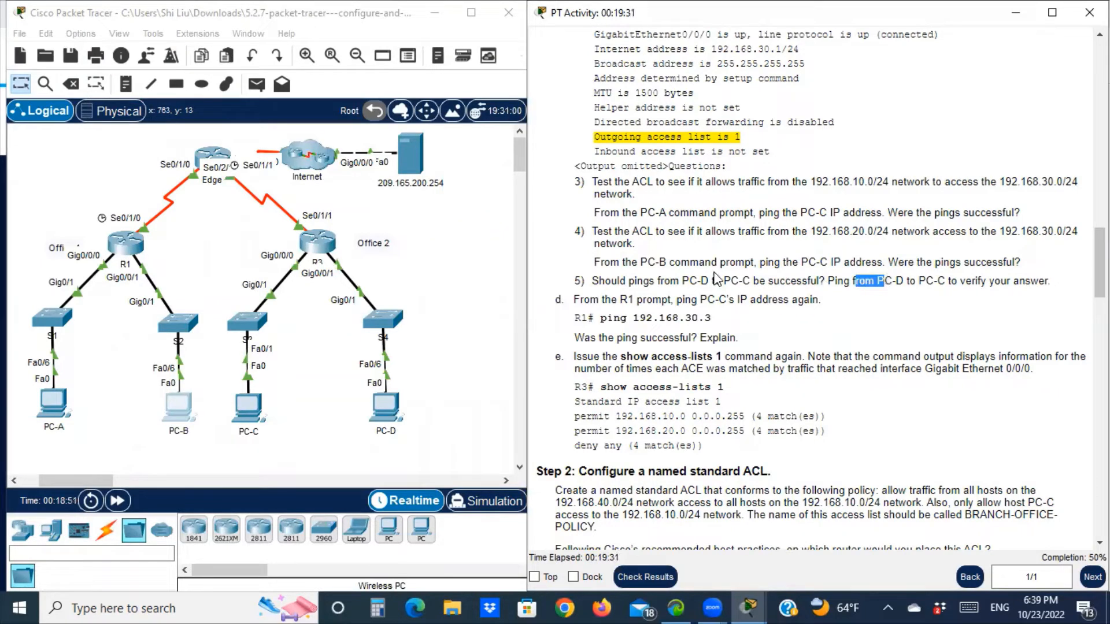
{"action": "left_click_drag", "start_coordinate": [659, 262], "coordinate": [843, 256]}
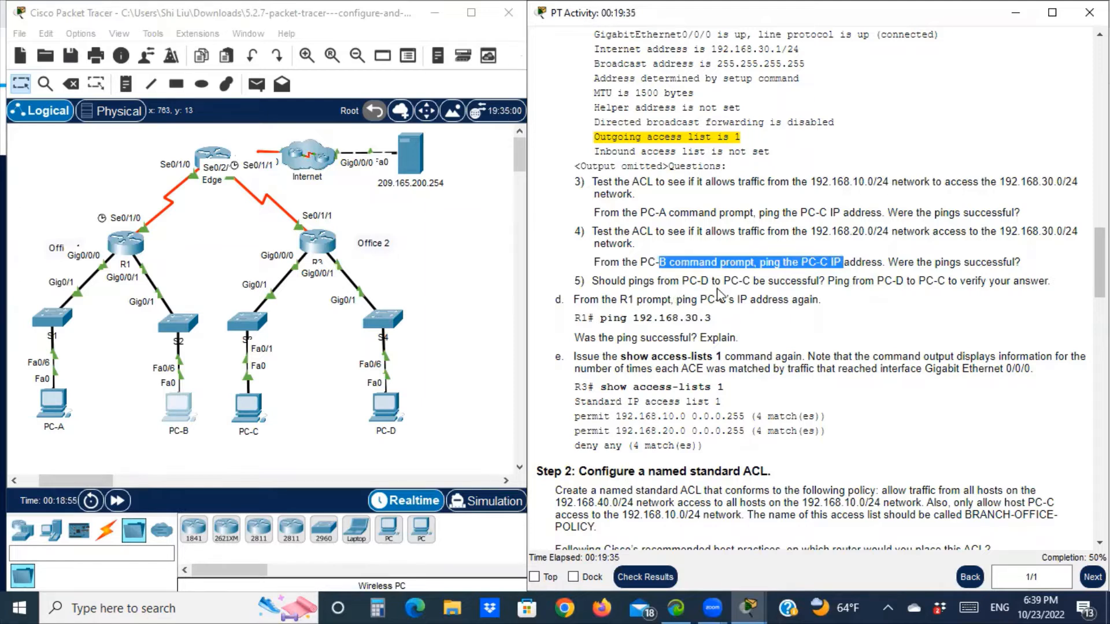
{"action": "left_click_drag", "start_coordinate": [753, 283], "coordinate": [821, 282]}
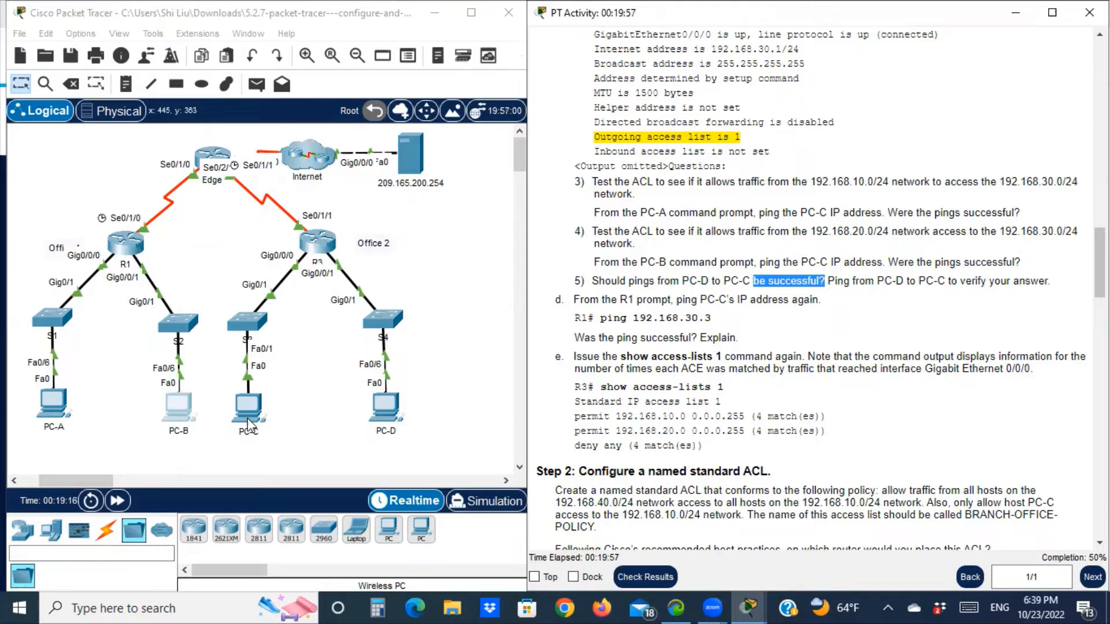
{"action": "left_click", "coordinate": [381, 406]}
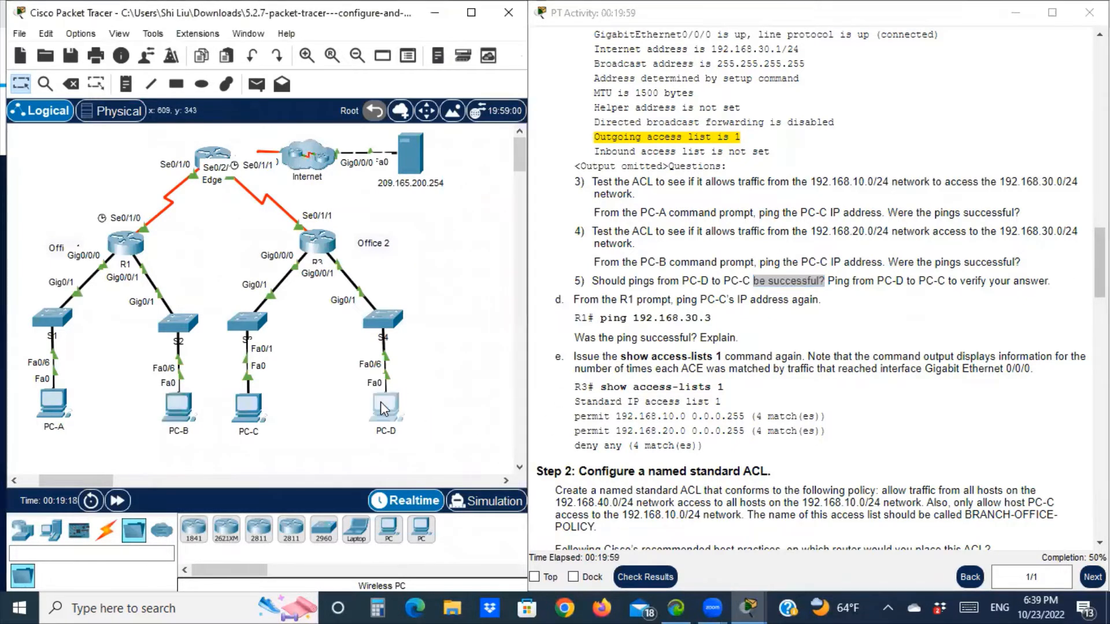
{"action": "left_click", "coordinate": [381, 406]}
{"action": "left_click", "coordinate": [755, 110]}
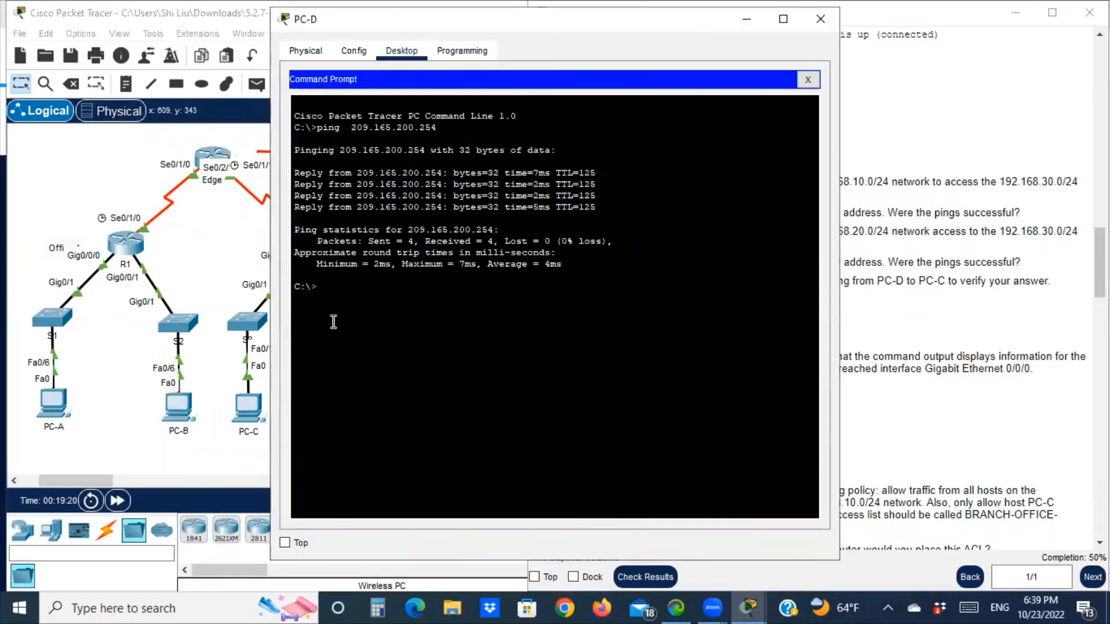
{"action": "right_click", "coordinate": [330, 293]}
{"action": "left_click", "coordinate": [368, 322]}
{"action": "key", "text": "Return"}
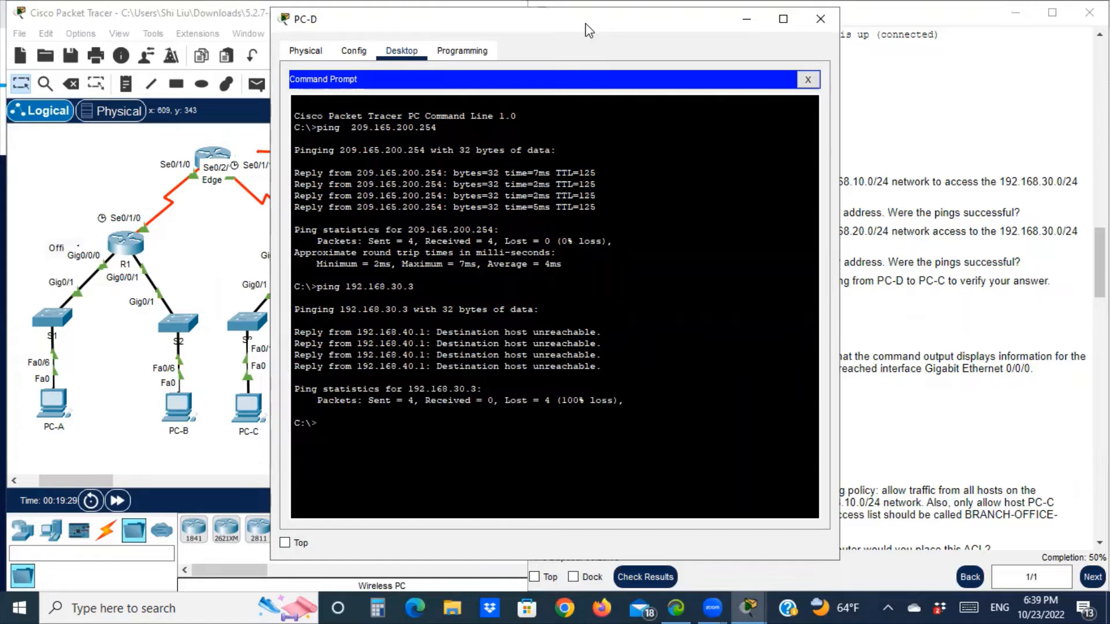
Move PC-D's window clear of the topology, switch to Simulation mode and filter the visible events to ICMP only.
{"action": "left_click_drag", "start_coordinate": [588, 30], "coordinate": [832, 35]}
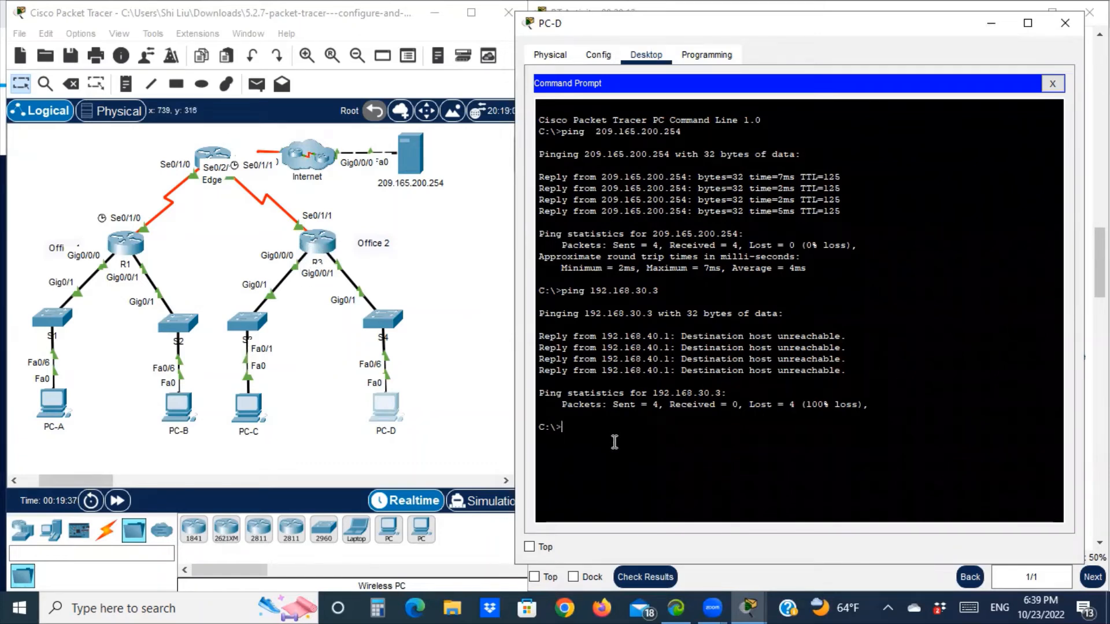
{"action": "left_click", "coordinate": [478, 428]}
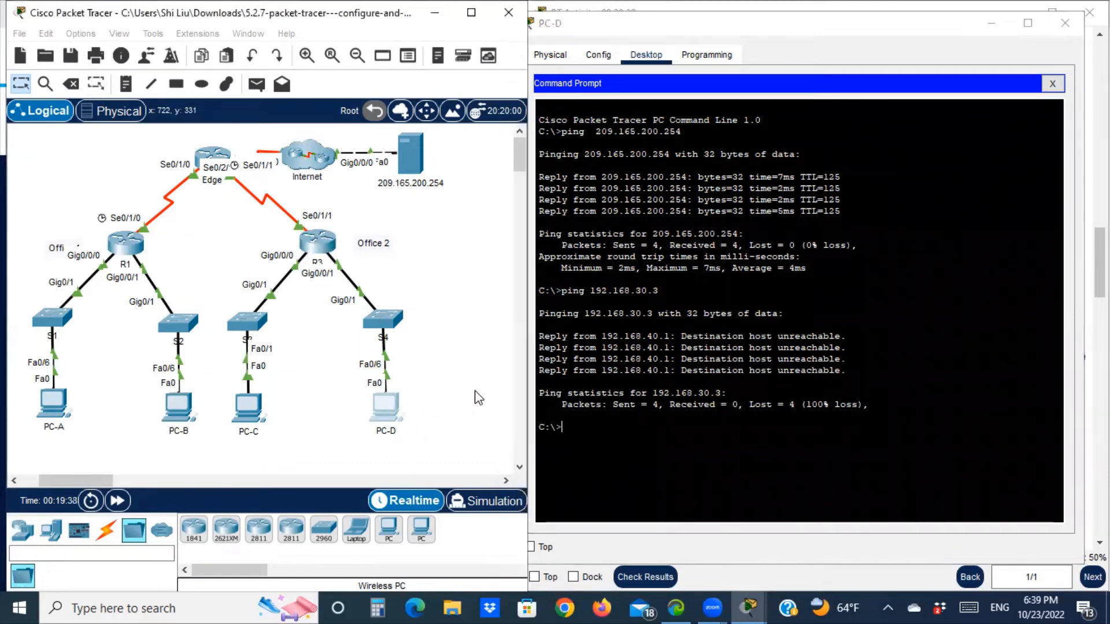
{"action": "left_click", "coordinate": [492, 502]}
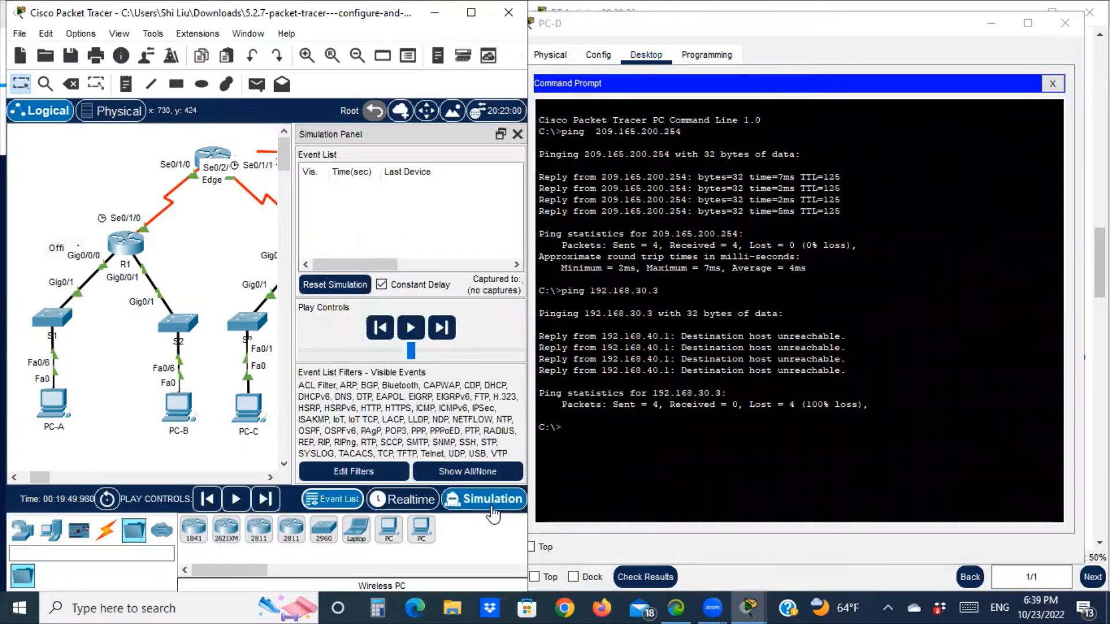
{"action": "left_click", "coordinate": [420, 473]}
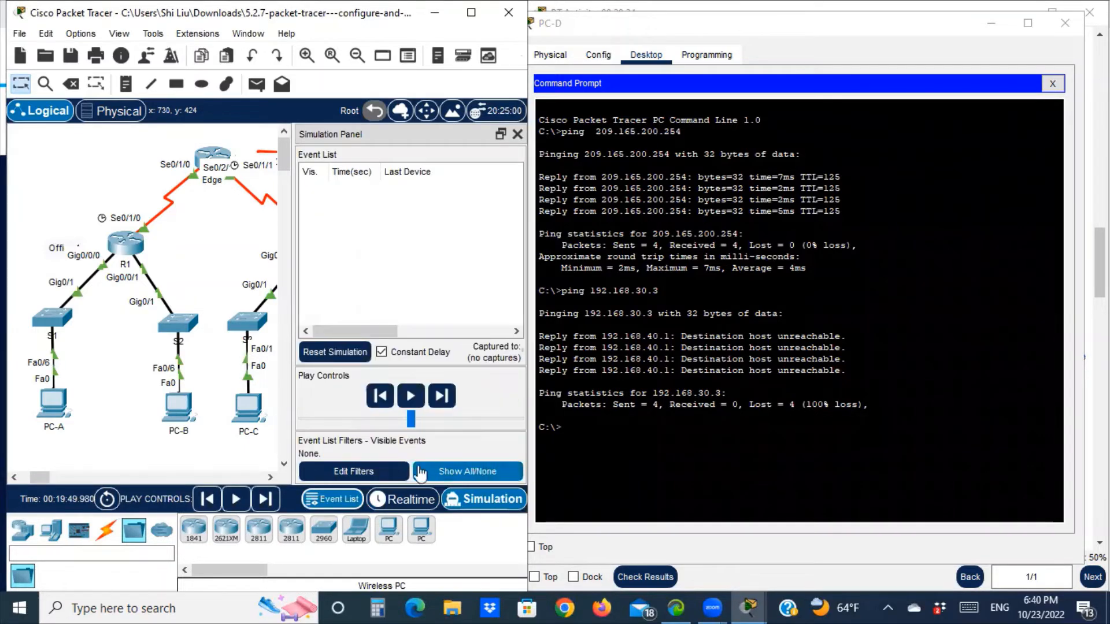
{"action": "left_click", "coordinate": [370, 472]}
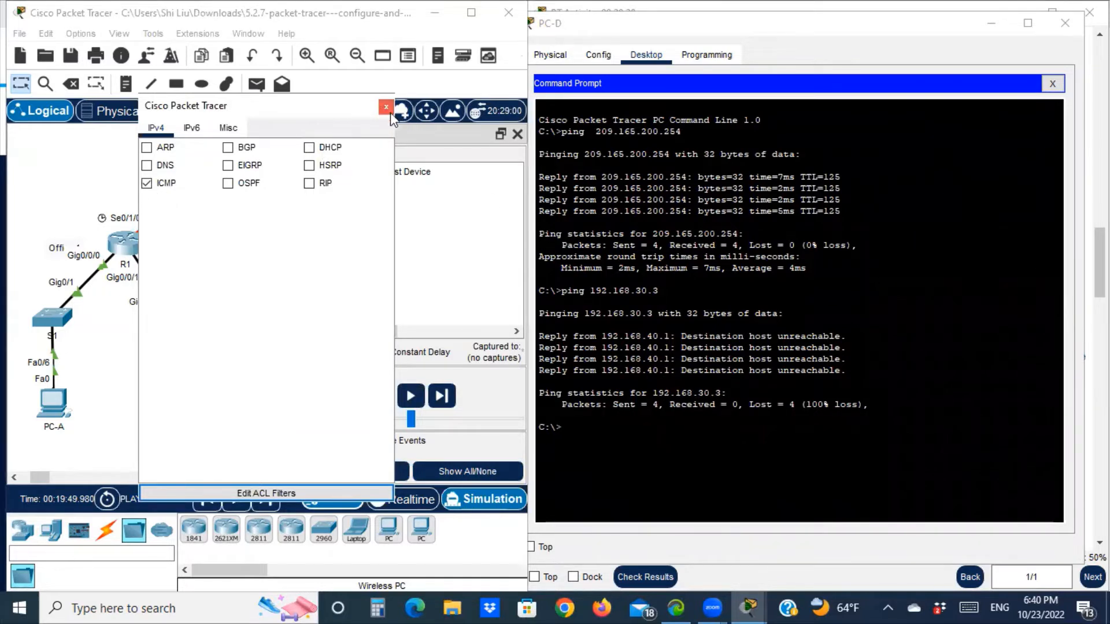
Rerun ping 192.168.30.3 from PC-D and close the event filter window and the Simulation Panel.
{"action": "left_click", "coordinate": [600, 436]}
{"action": "key", "text": "Up"}
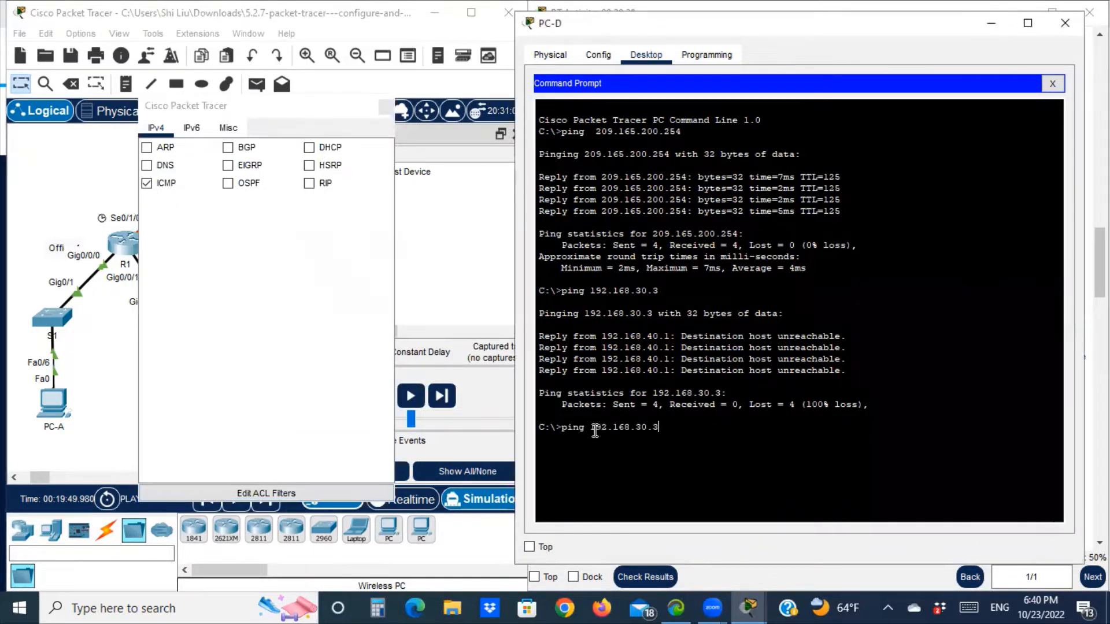
{"action": "key", "text": "Return"}
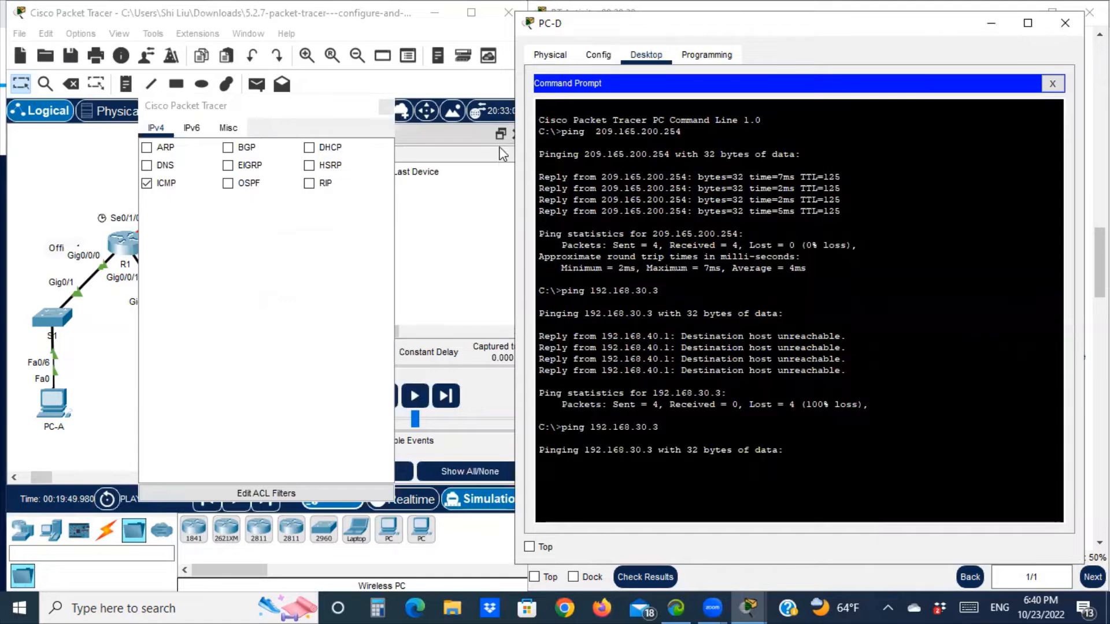
{"action": "left_click", "coordinate": [386, 107]}
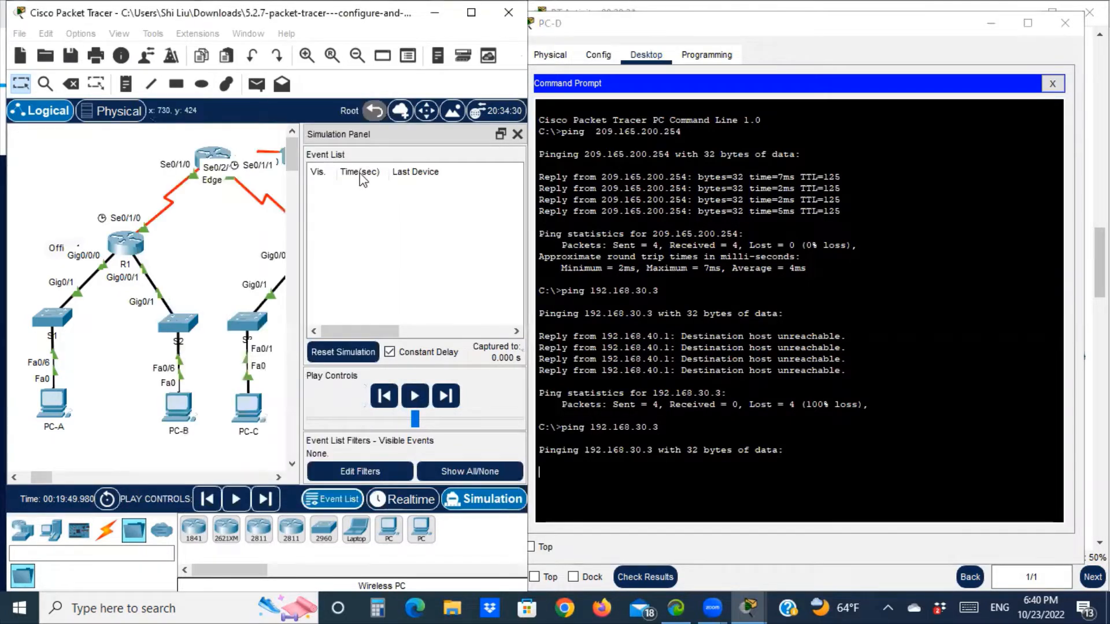
{"action": "left_click", "coordinate": [515, 135]}
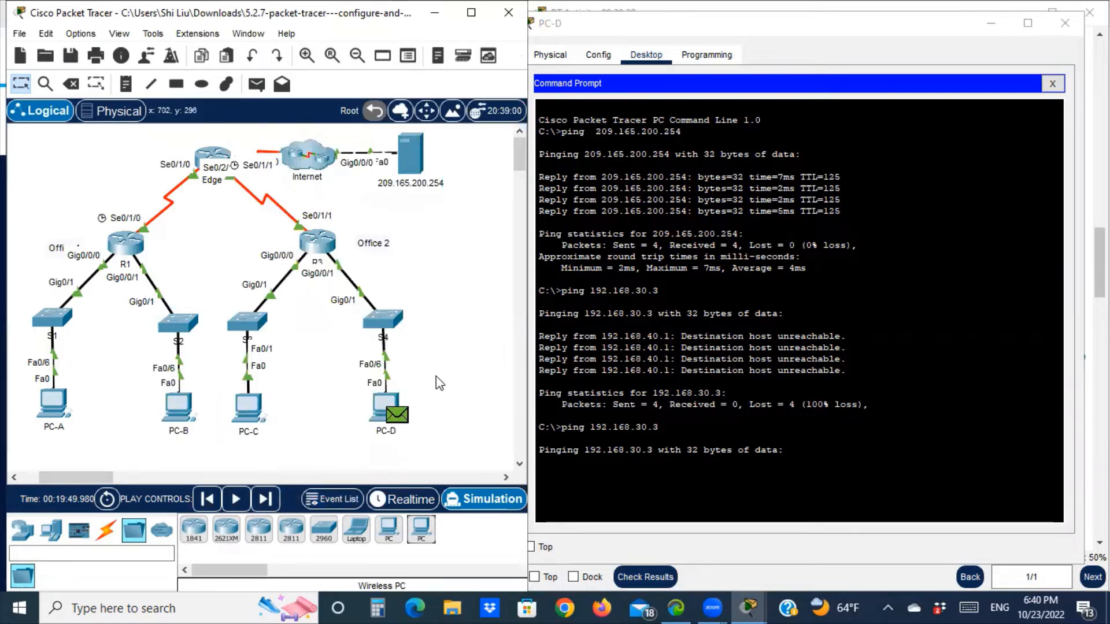
Advance the simulation one event at a time to trace PC-D's ping packet through S4 and R3.
{"action": "left_click", "coordinate": [263, 500]}
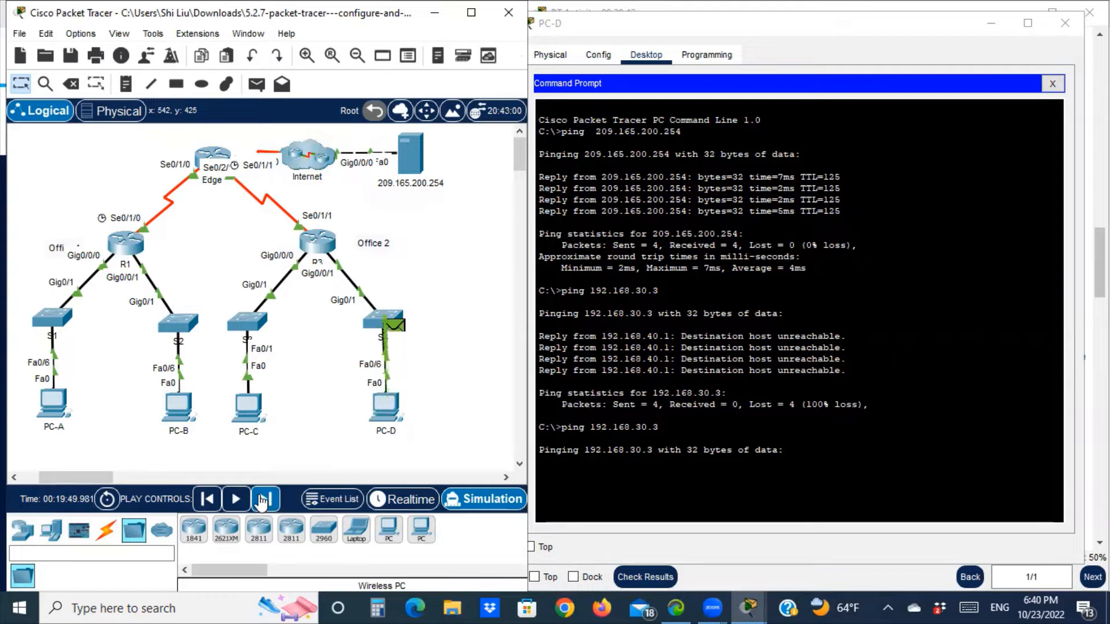
{"action": "left_click", "coordinate": [263, 500]}
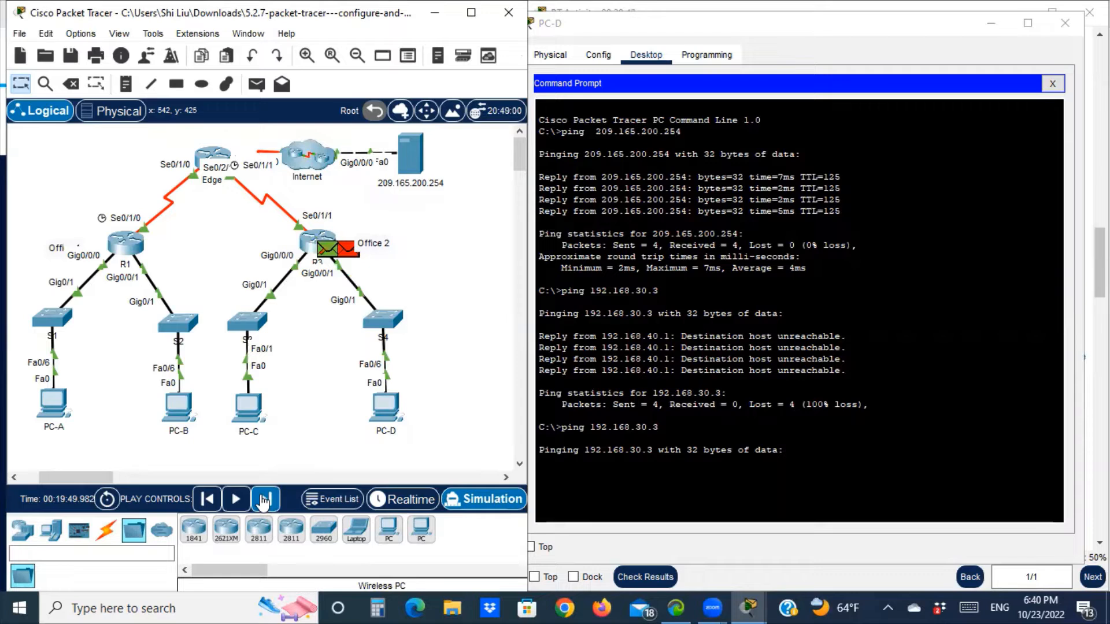
{"action": "left_click", "coordinate": [263, 500]}
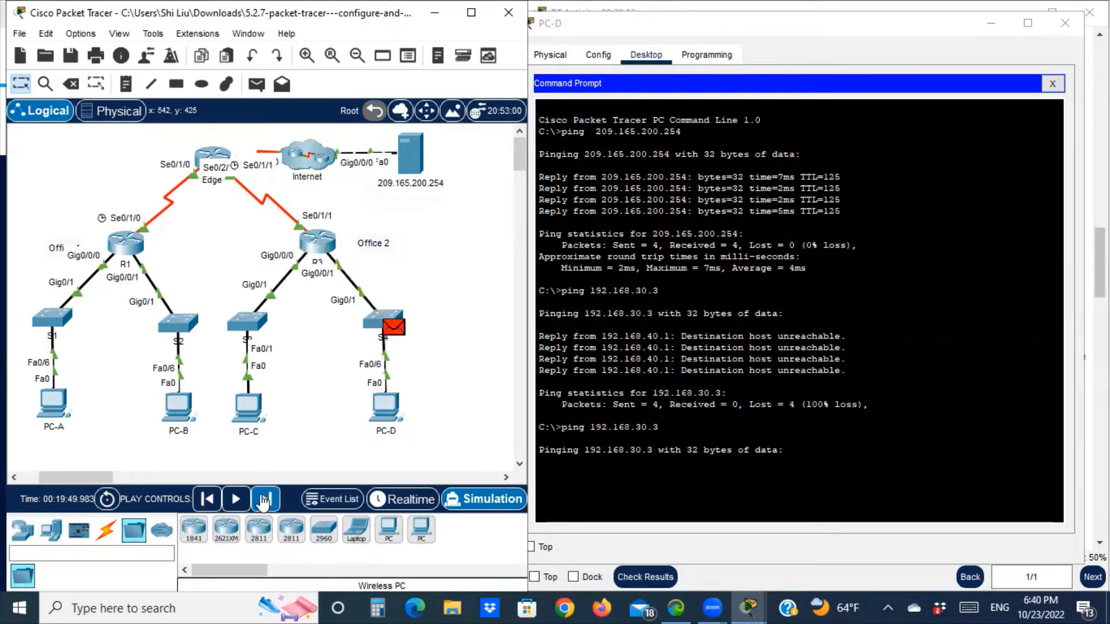
Advance the simulated PC-D ping by one event, then return to Realtime mode and minimize the PC-D window.
{"action": "left_click", "coordinate": [263, 500]}
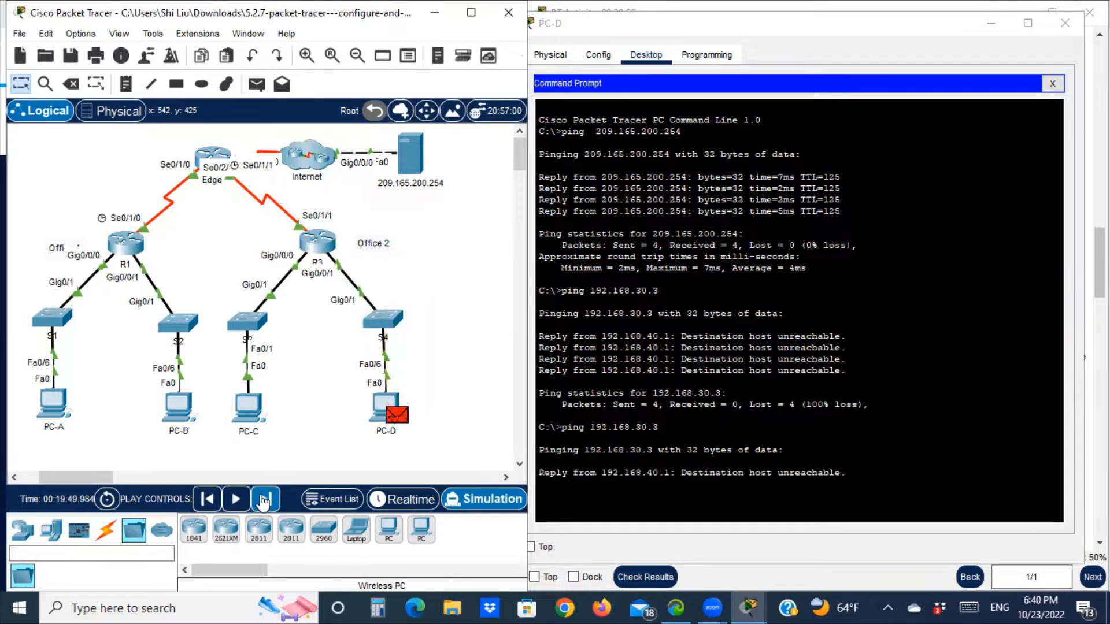
{"action": "left_click", "coordinate": [408, 499]}
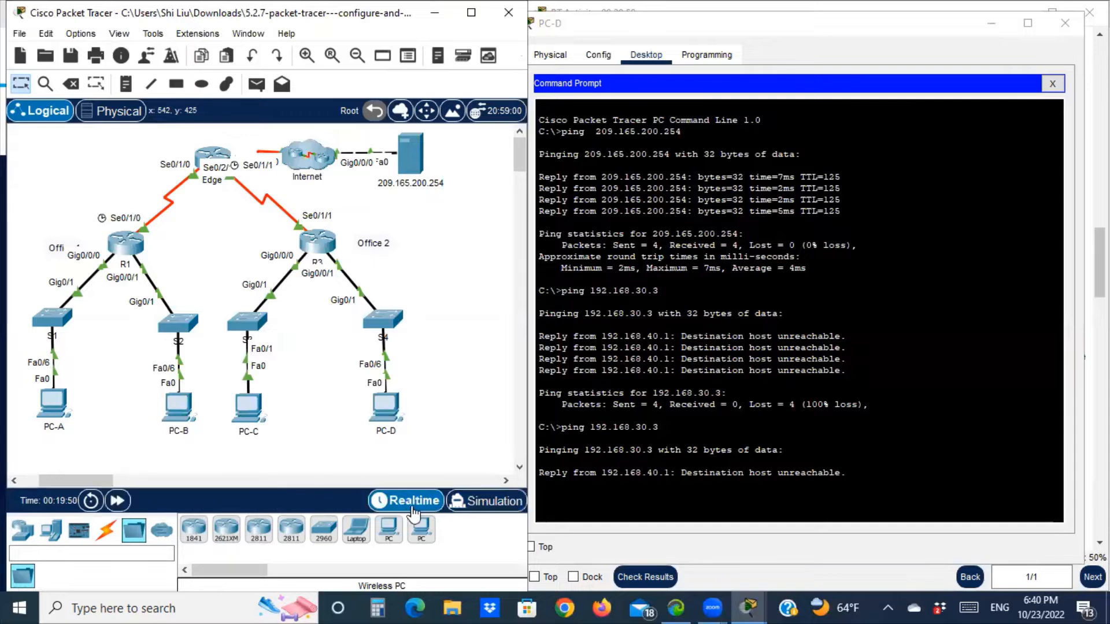
{"action": "left_click", "coordinate": [998, 26]}
{"action": "left_click", "coordinate": [998, 26]}
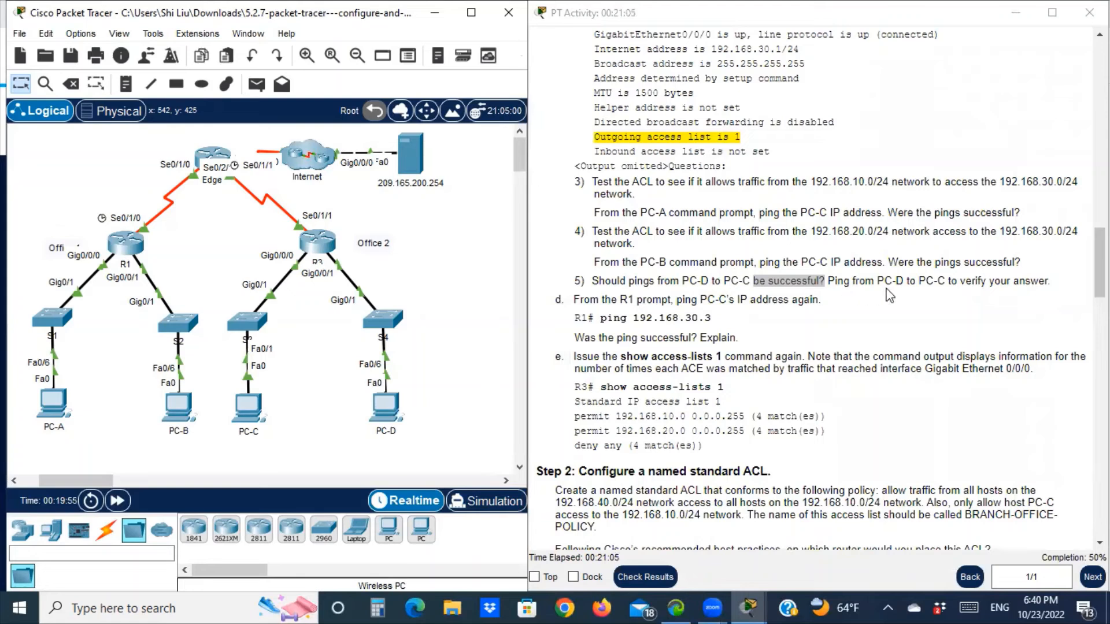
Open router R1's command line and enter privileged EXEC mode.
{"action": "left_click_drag", "start_coordinate": [590, 299], "coordinate": [675, 300]}
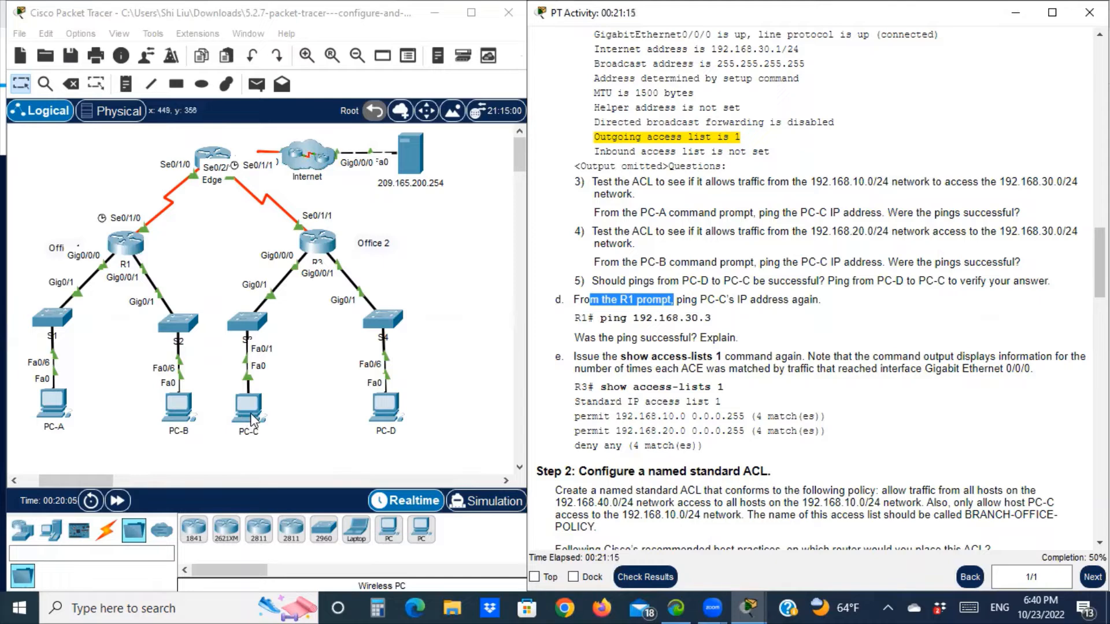
{"action": "left_click", "coordinate": [127, 249]}
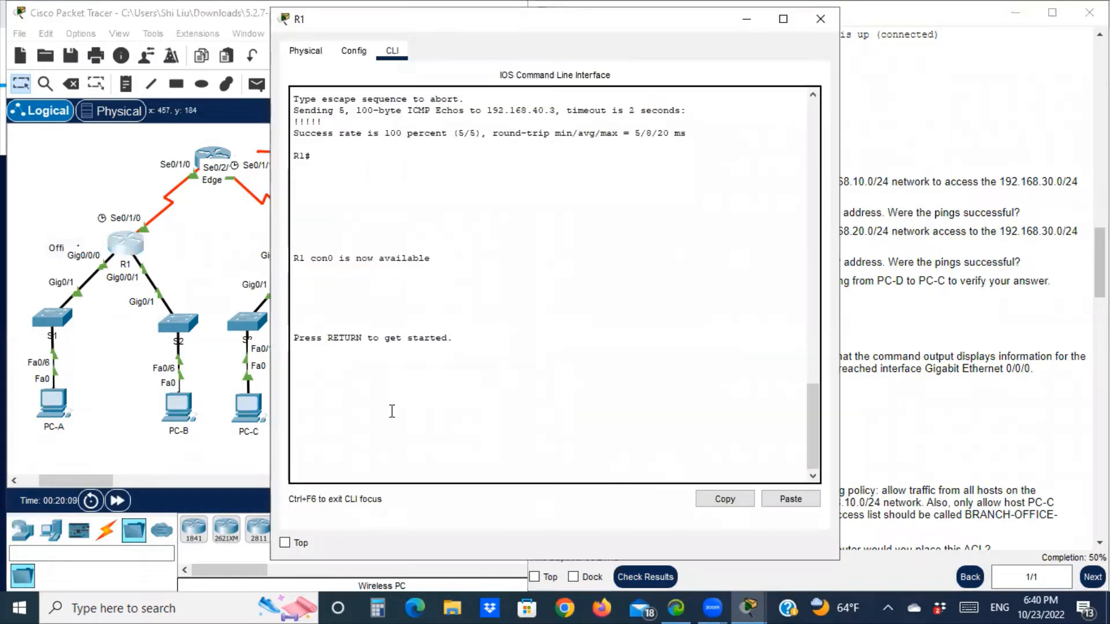
{"action": "key", "text": "Return"}
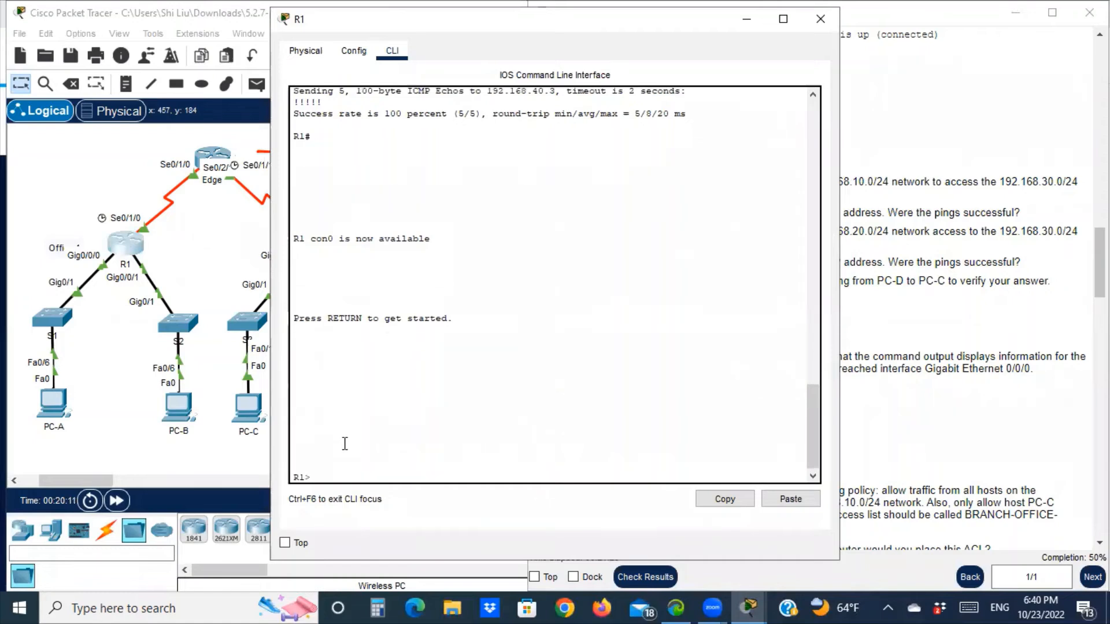
{"action": "type", "text": "esn"}
{"action": "key", "text": "BackSpace"}
{"action": "key", "text": "BackSpace"}
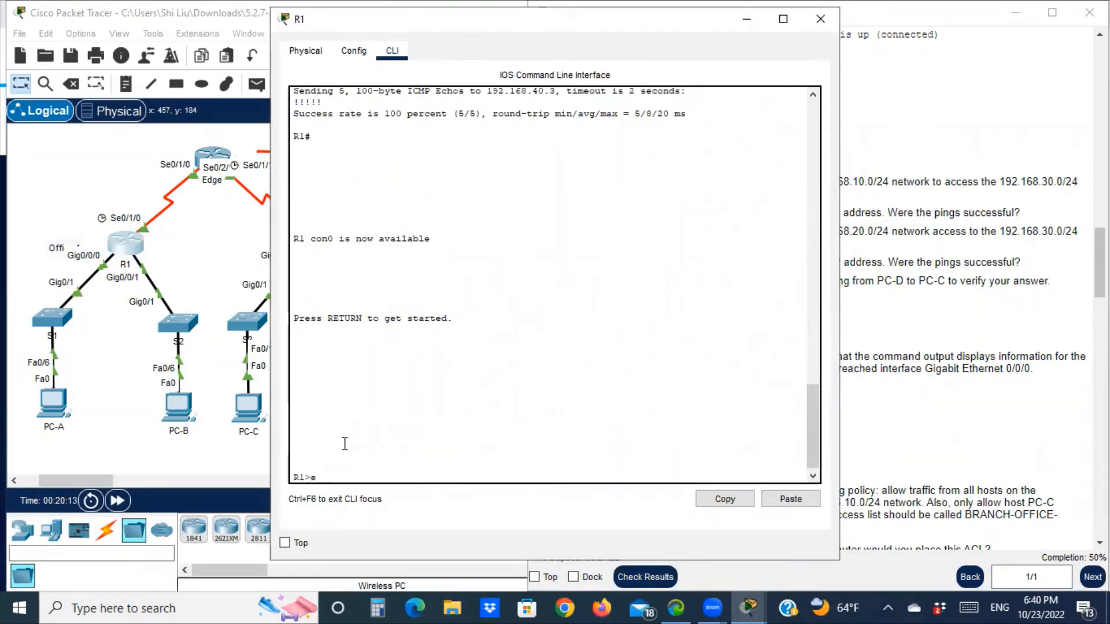
{"action": "type", "text": "n"}
{"action": "key", "text": "Return"}
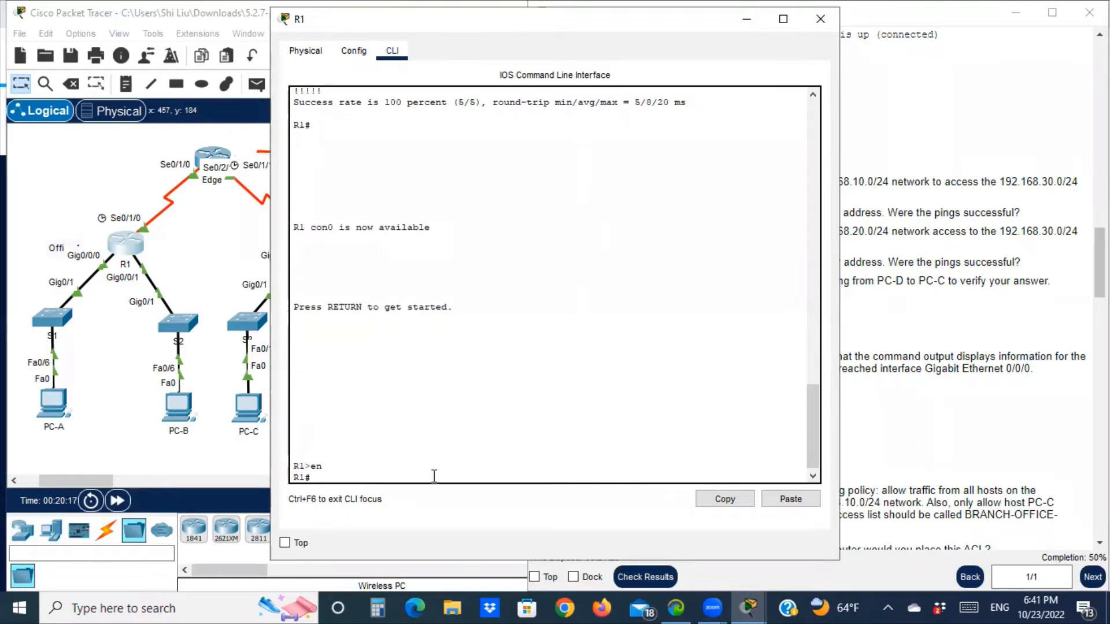
Ping PC-C at 192.168.30.3 from the R1 prompt, check the reply codes, and minimize the R1 window.
{"action": "right_click", "coordinate": [330, 479]}
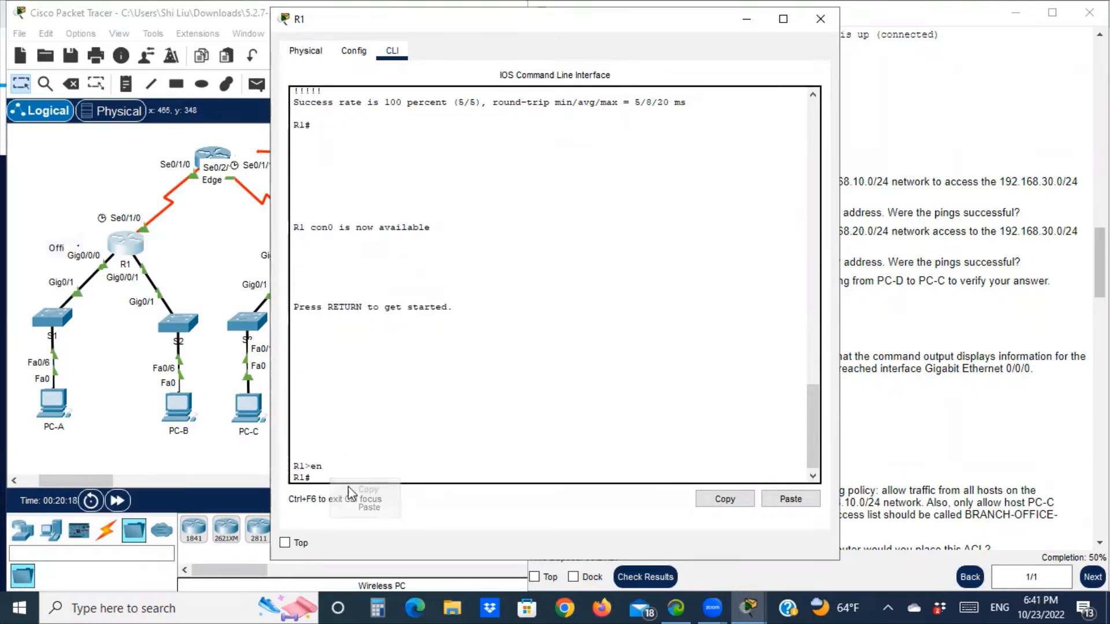
{"action": "left_click", "coordinate": [370, 508]}
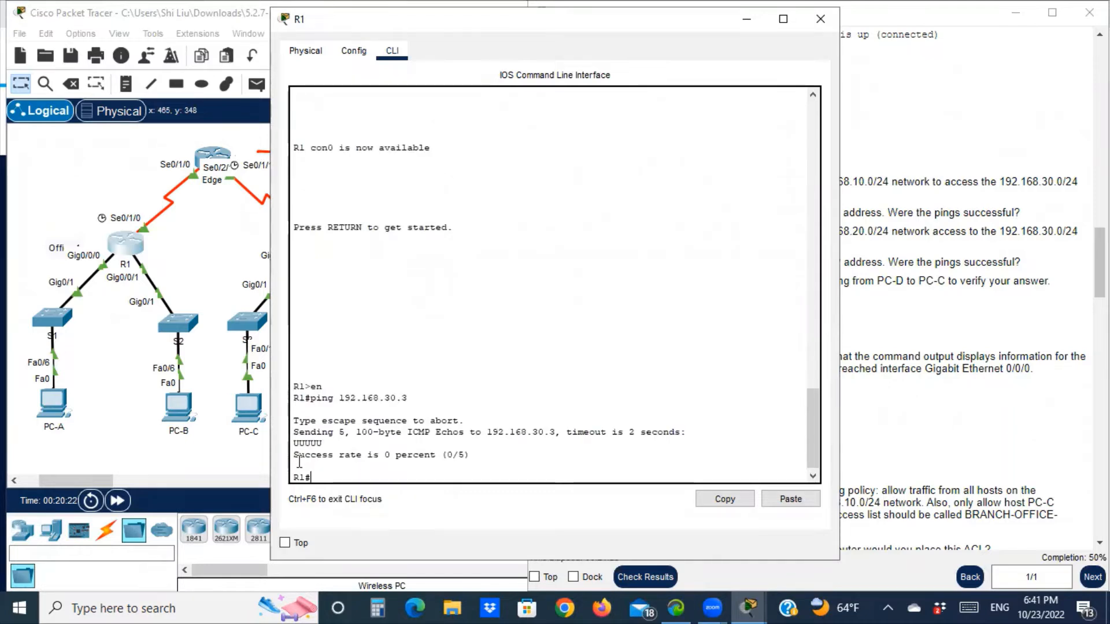
{"action": "mouse_move", "coordinate": [390, 462]}
{"action": "left_mouse_down"}
{"action": "mouse_move", "coordinate": [417, 445]}
{"action": "mouse_move", "coordinate": [471, 456]}
{"action": "mouse_move", "coordinate": [389, 455]}
{"action": "left_mouse_up"}
{"action": "left_click_drag", "start_coordinate": [322, 443], "coordinate": [296, 443]}
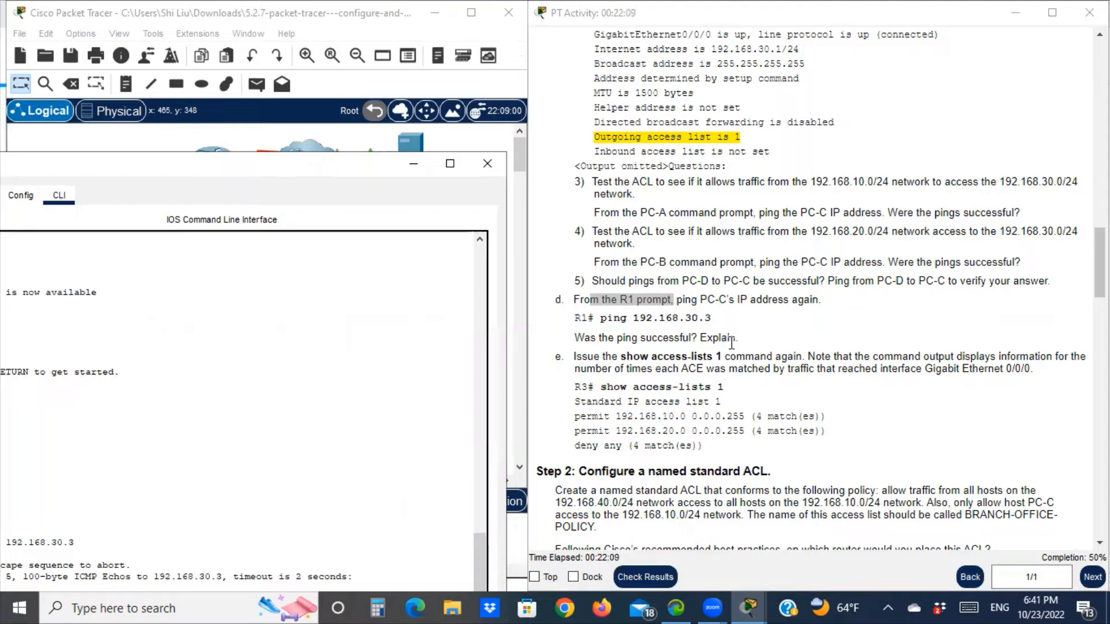
{"action": "left_click", "coordinate": [420, 171]}
Open router R3's command line and page through the rest of the running configuration to get back to the prompt.
{"action": "scroll", "coordinate": [641, 385], "scroll_direction": "down", "scroll_amount": 1}
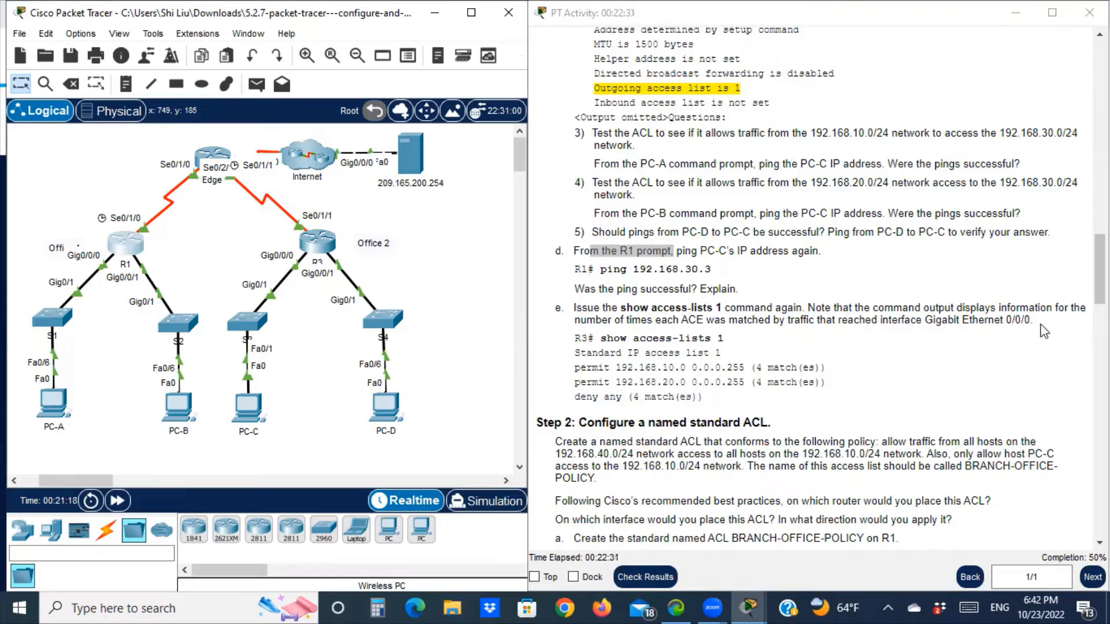
{"action": "left_click", "coordinate": [319, 242]}
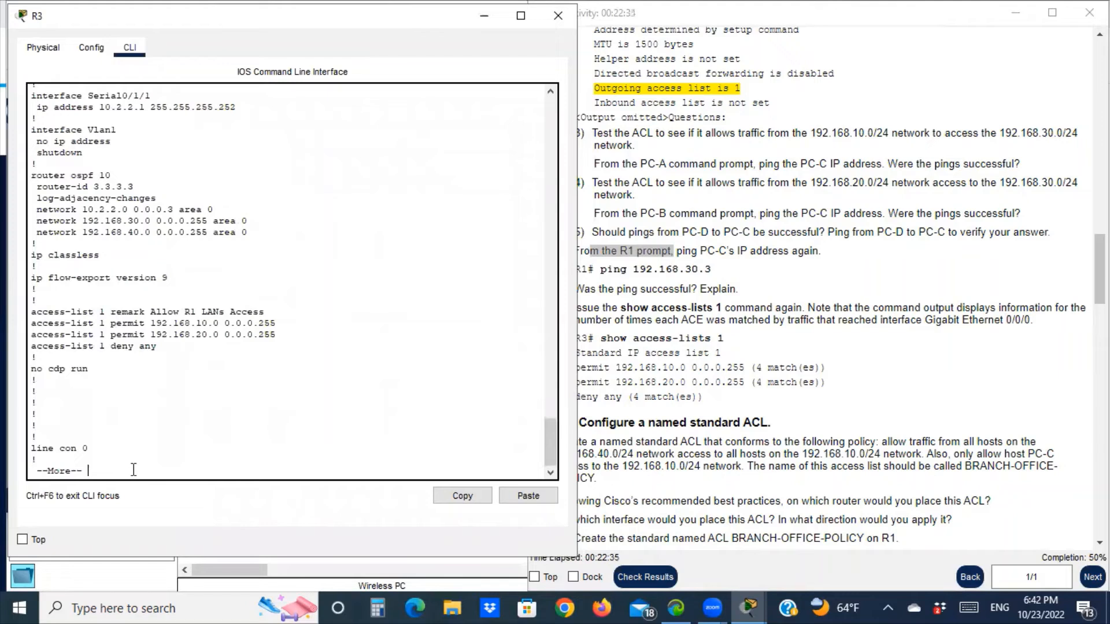
{"action": "key", "text": "Return"}
{"action": "key", "text": "Return"}
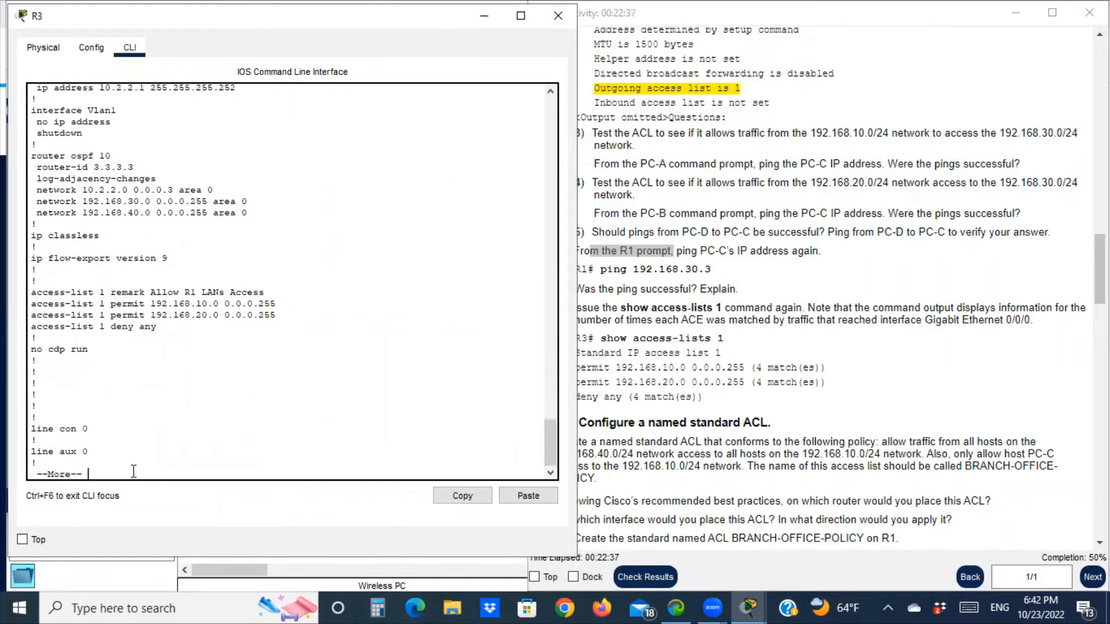
{"action": "key", "text": "space"}
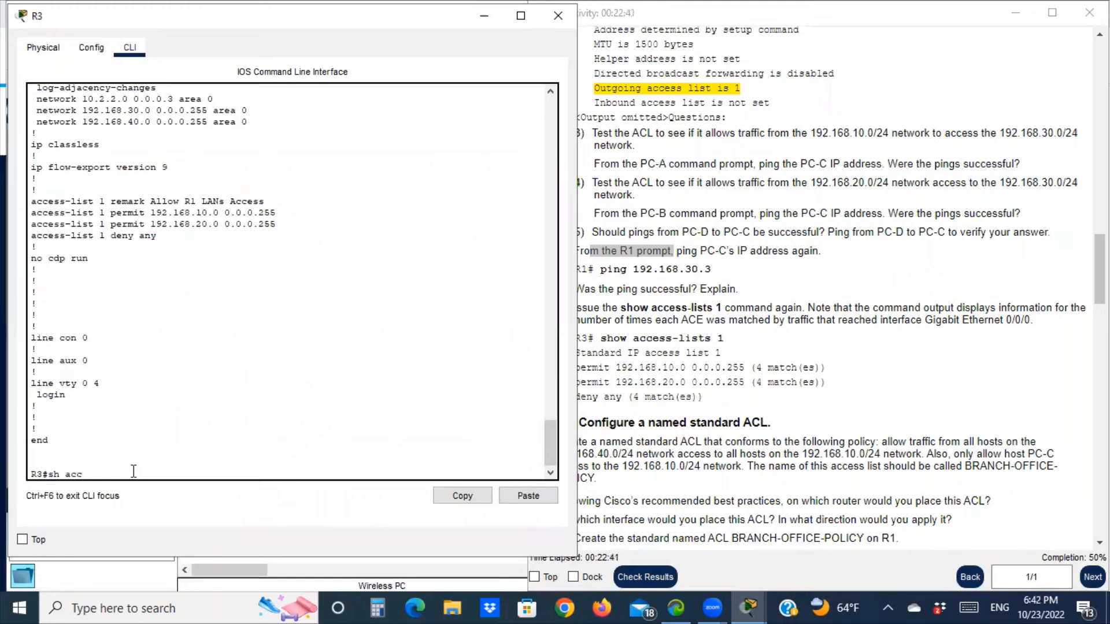
Run show access-lists on R3, examine the match counts of the permit and deny entries, and minimize the window.
{"action": "type", "text": "sh acc"}
{"action": "key", "text": "Tab"}
{"action": "key", "text": "Return"}
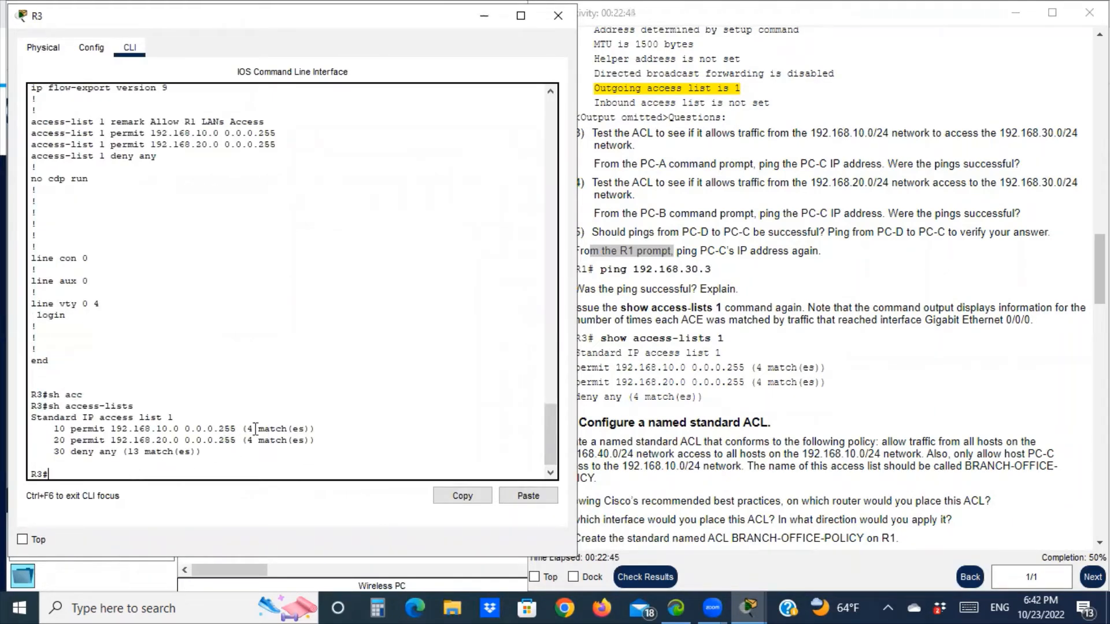
{"action": "left_click_drag", "start_coordinate": [242, 429], "coordinate": [308, 443]}
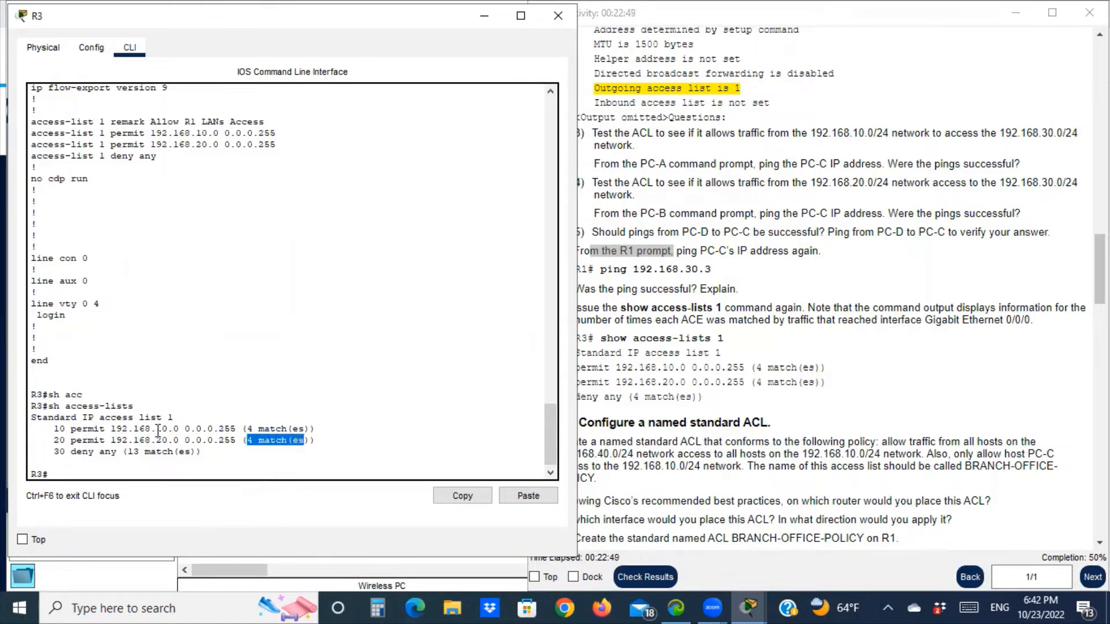
{"action": "left_click_drag", "start_coordinate": [129, 452], "coordinate": [190, 452]}
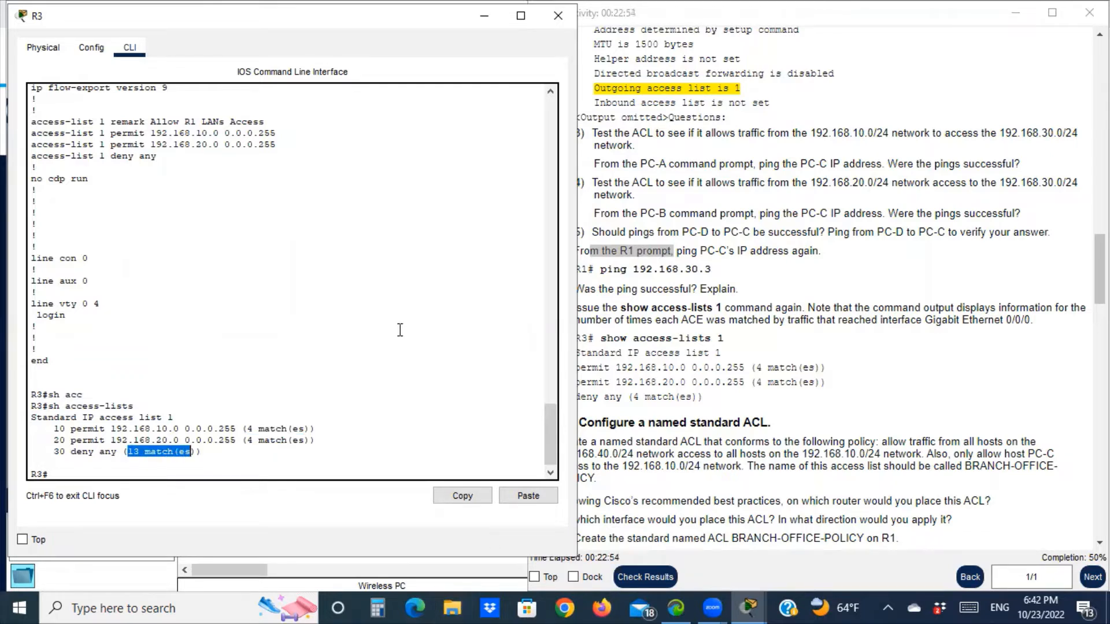
{"action": "left_click", "coordinate": [485, 26]}
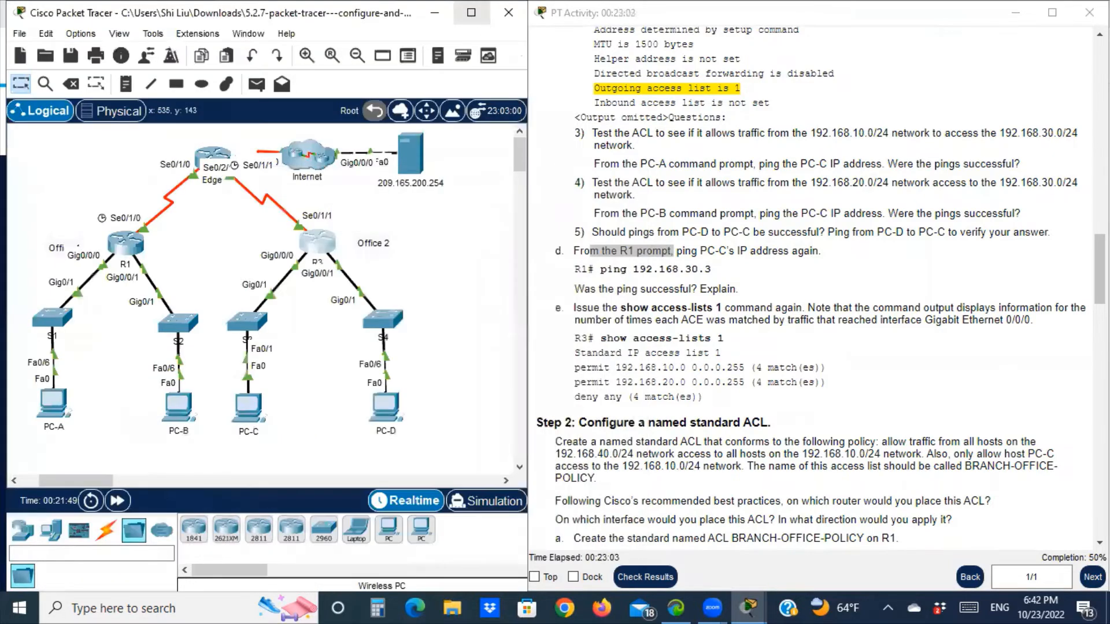
Read the Step 2 instructions for the named standard ACL, noting its networks, name, router, interface and direction.
{"action": "scroll", "coordinate": [767, 399], "scroll_direction": "down", "scroll_amount": 3}
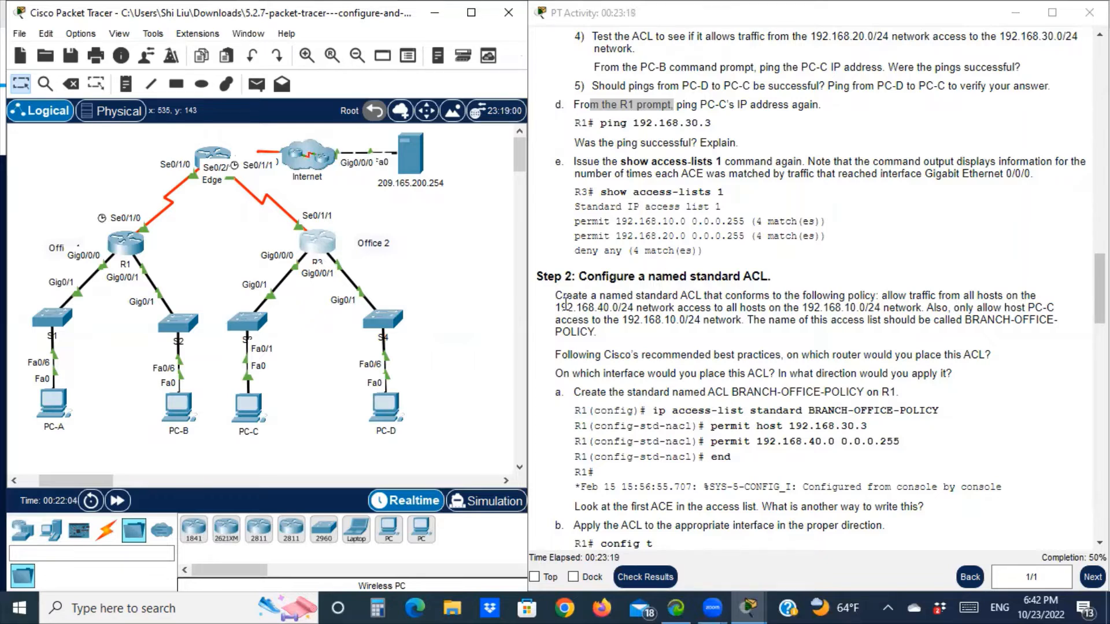
{"action": "left_click_drag", "start_coordinate": [561, 308], "coordinate": [669, 308]}
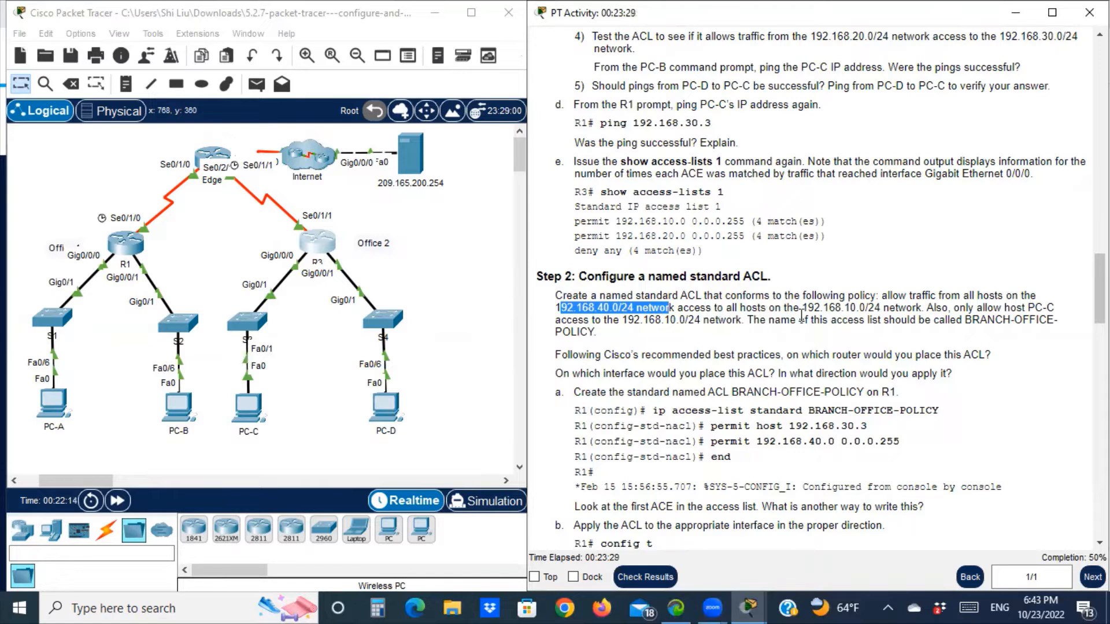
{"action": "left_click_drag", "start_coordinate": [789, 309], "coordinate": [919, 310]}
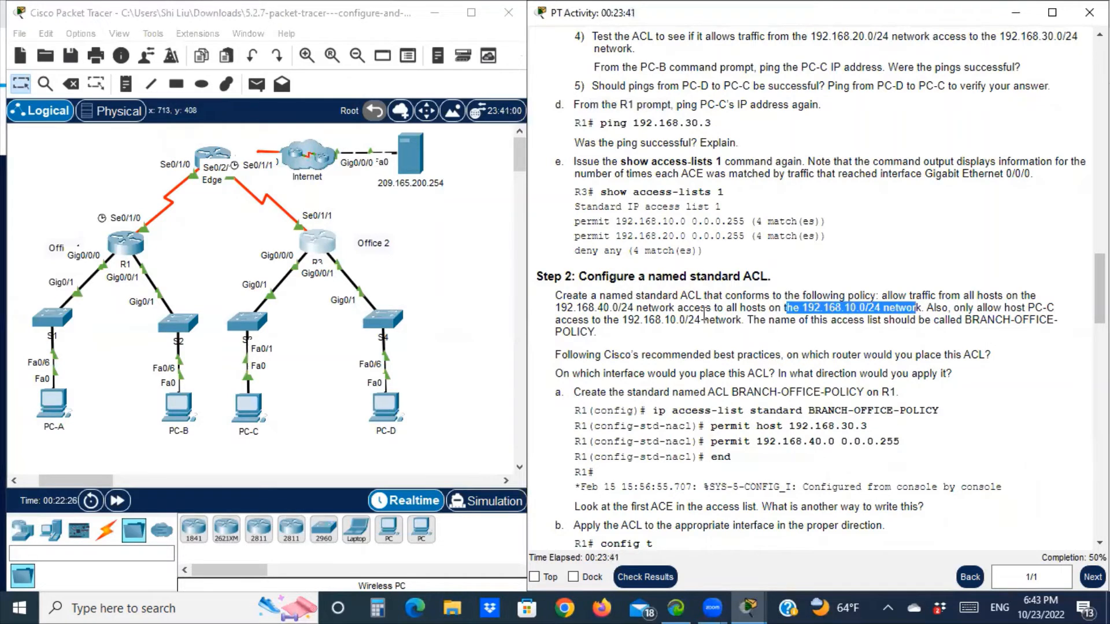
{"action": "left_click_drag", "start_coordinate": [655, 321], "coordinate": [742, 326]}
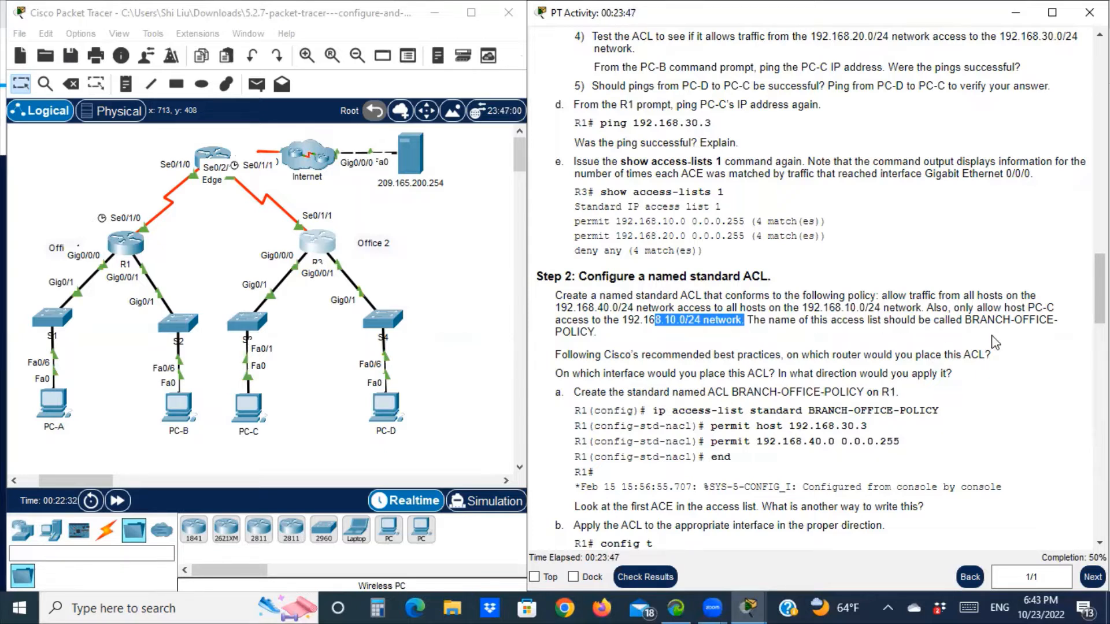
{"action": "left_click_drag", "start_coordinate": [555, 332], "coordinate": [595, 338]}
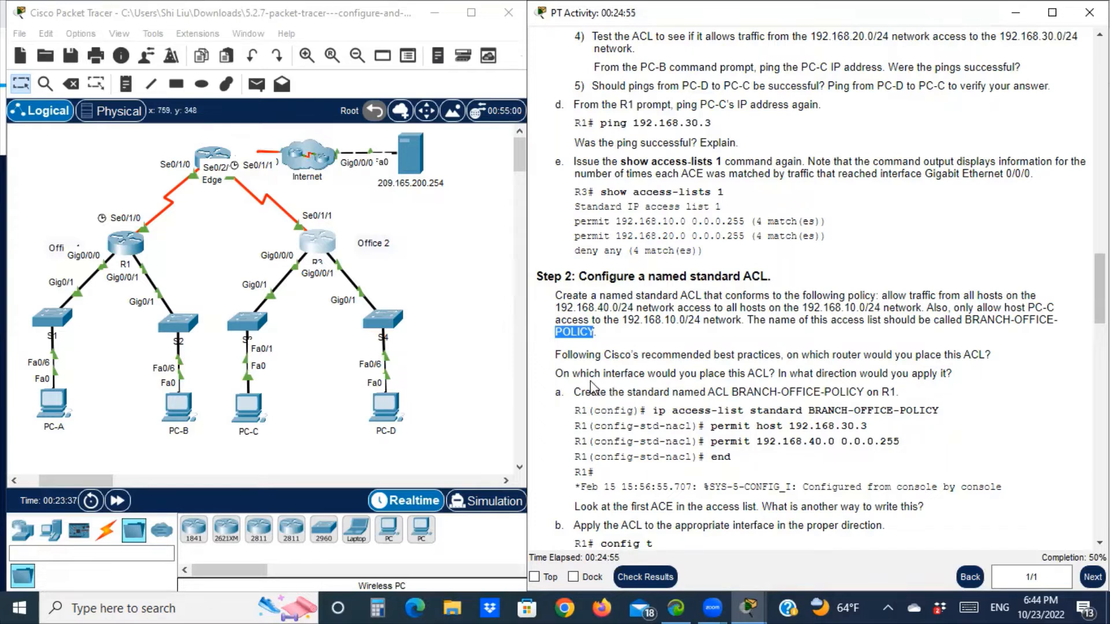
{"action": "left_click", "coordinate": [608, 376]}
{"action": "left_click_drag", "start_coordinate": [595, 375], "coordinate": [656, 375]}
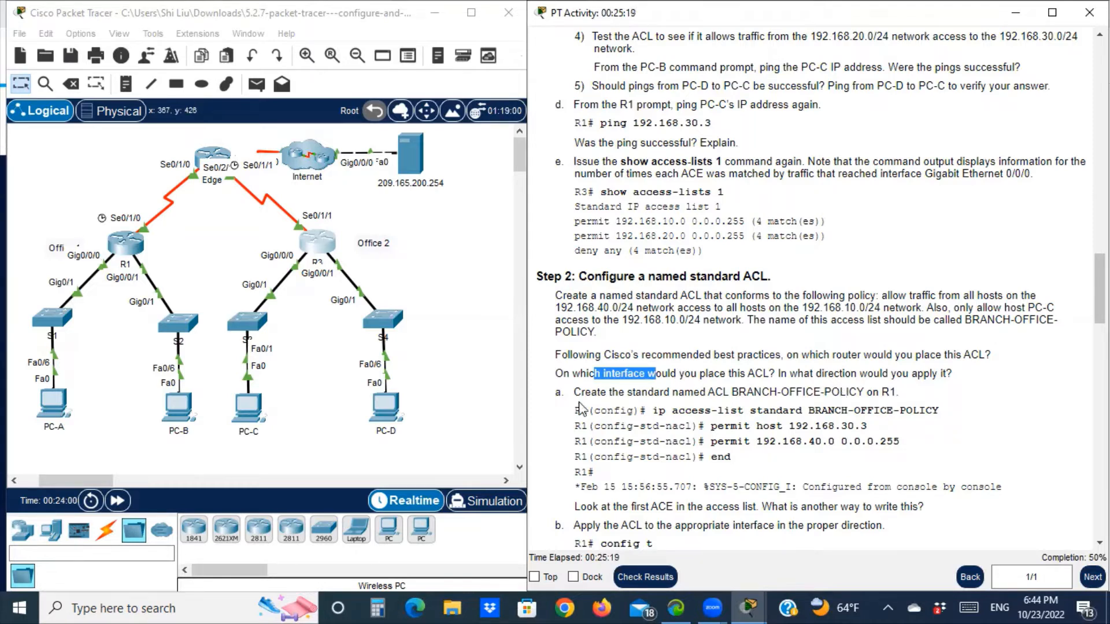
{"action": "left_click_drag", "start_coordinate": [590, 394], "coordinate": [677, 394]}
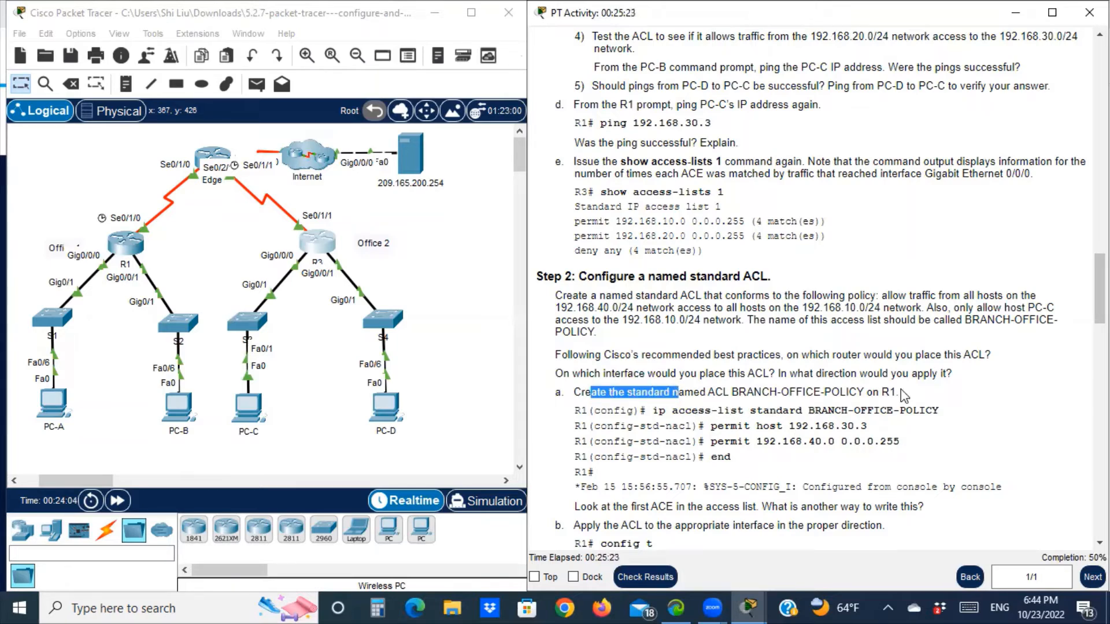
Reopen R1's command line, move its window fully into view, and enter global configuration mode.
{"action": "left_click", "coordinate": [129, 247]}
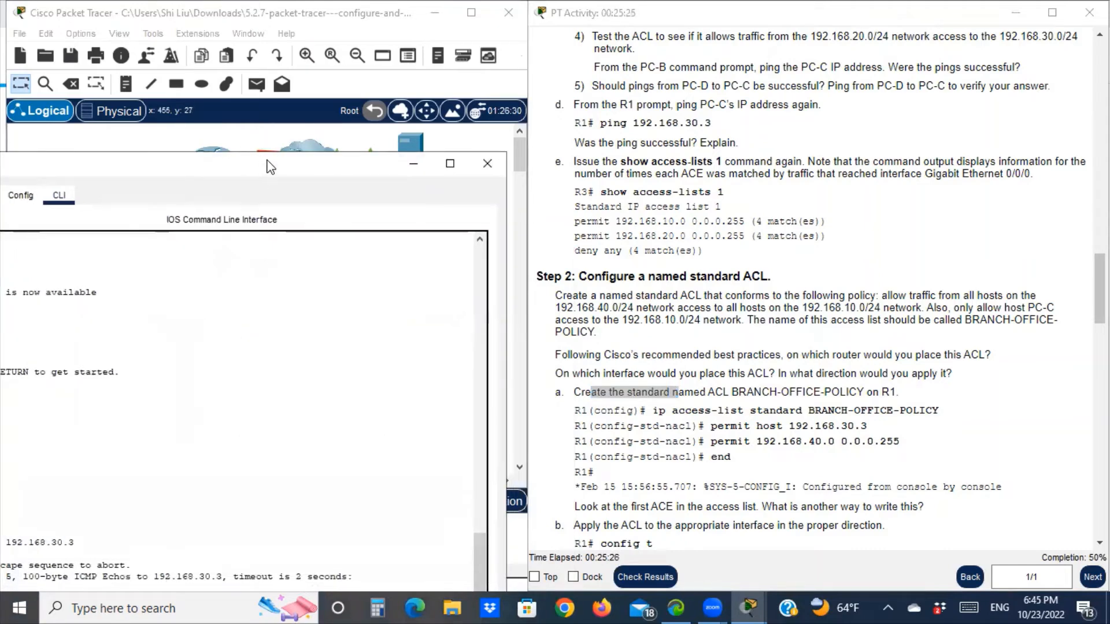
{"action": "left_click_drag", "start_coordinate": [269, 167], "coordinate": [340, 26]}
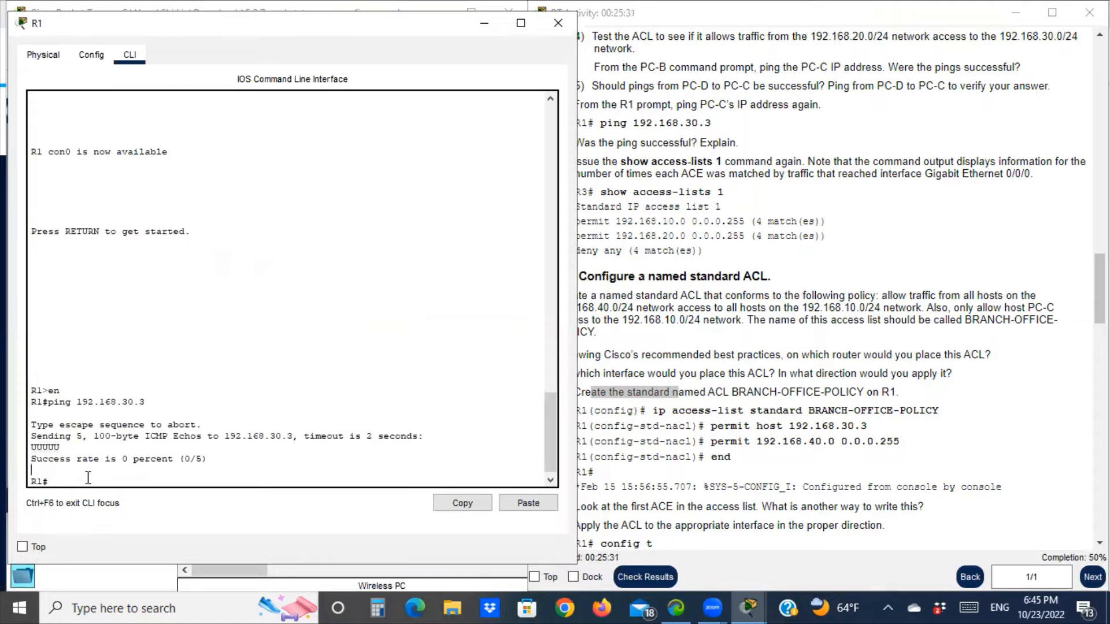
{"action": "key", "text": "Return"}
{"action": "type", "text": "co"}
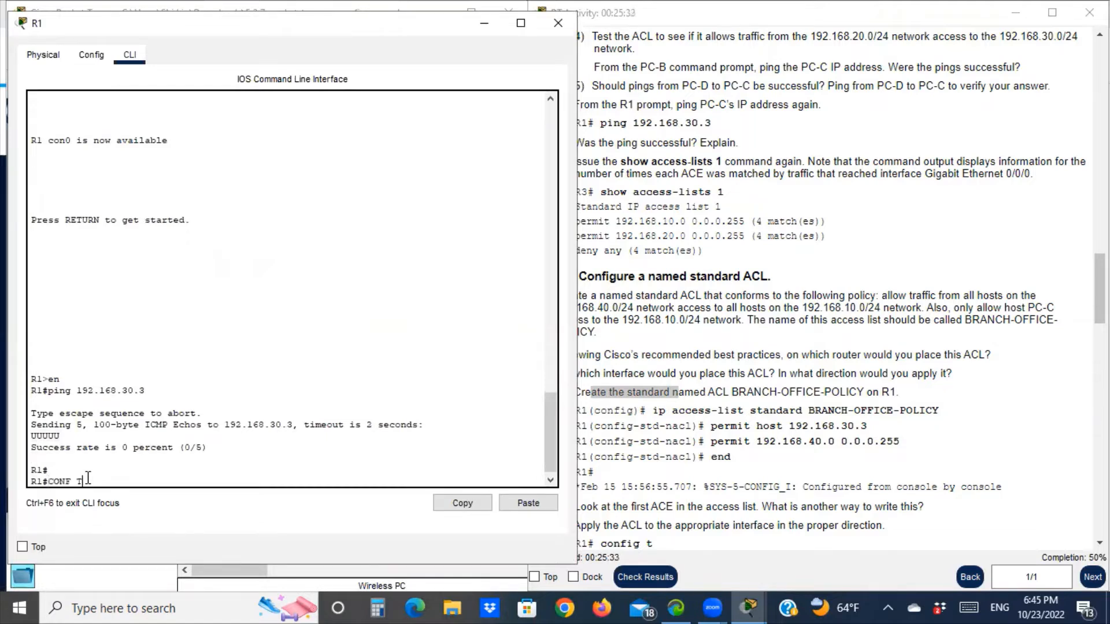
{"action": "key", "text": "Return"}
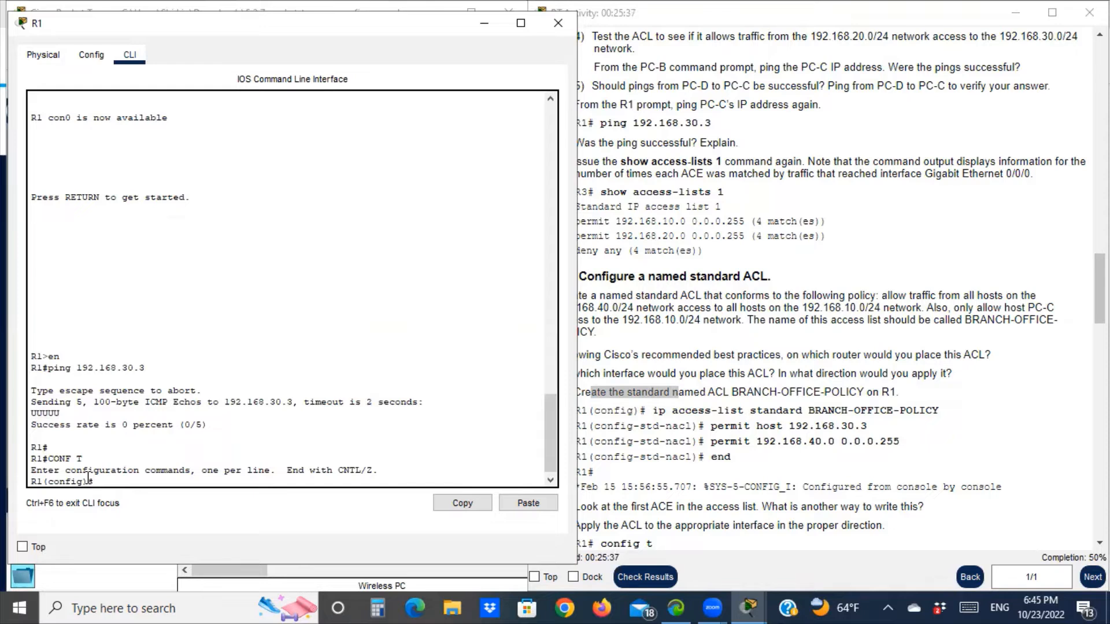
Create the standard named access list BRANCH-OFFICE-POLICY on R1.
{"action": "type", "text": "ip acc"}
{"action": "key", "text": "Tab"}
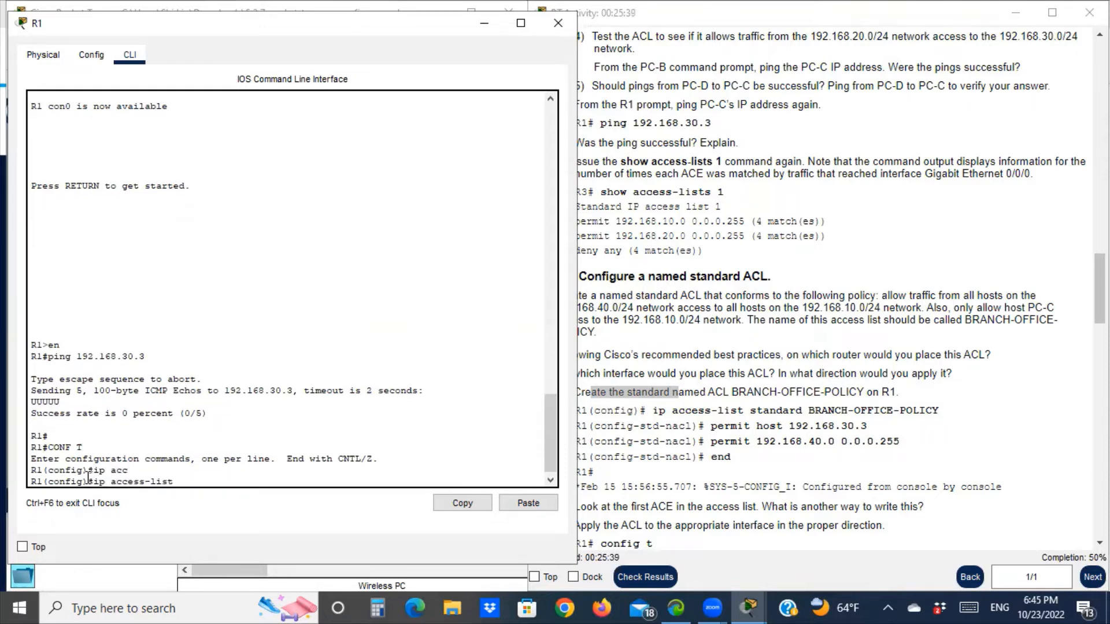
{"action": "type", "text": "standard BRANCH-OFFICE-"}
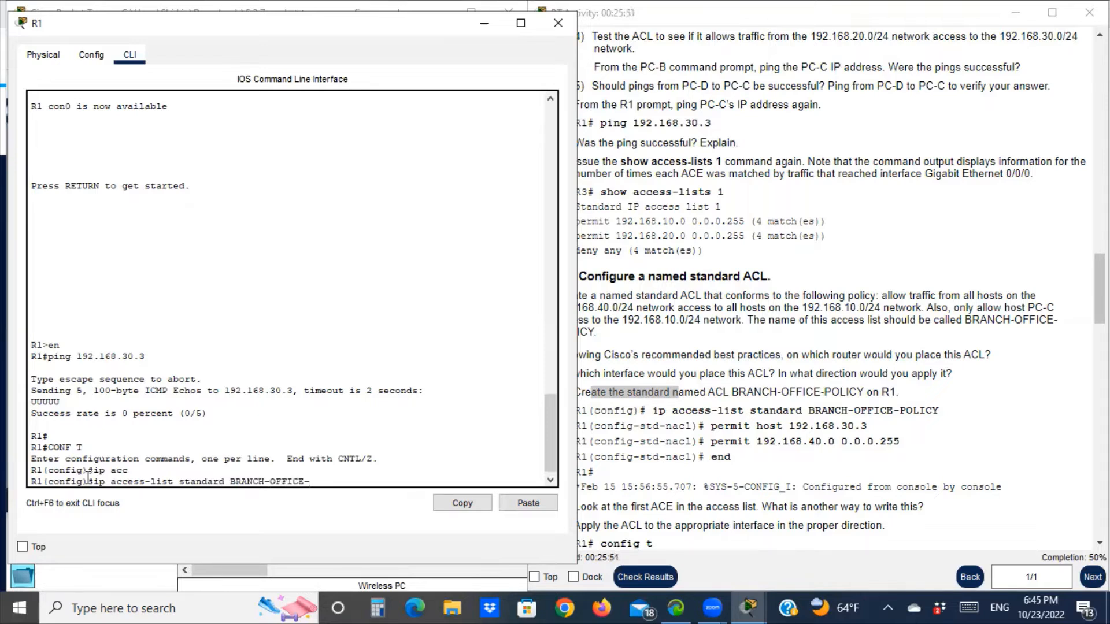
{"action": "type", "text": "POLICY"}
{"action": "key", "text": "Return"}
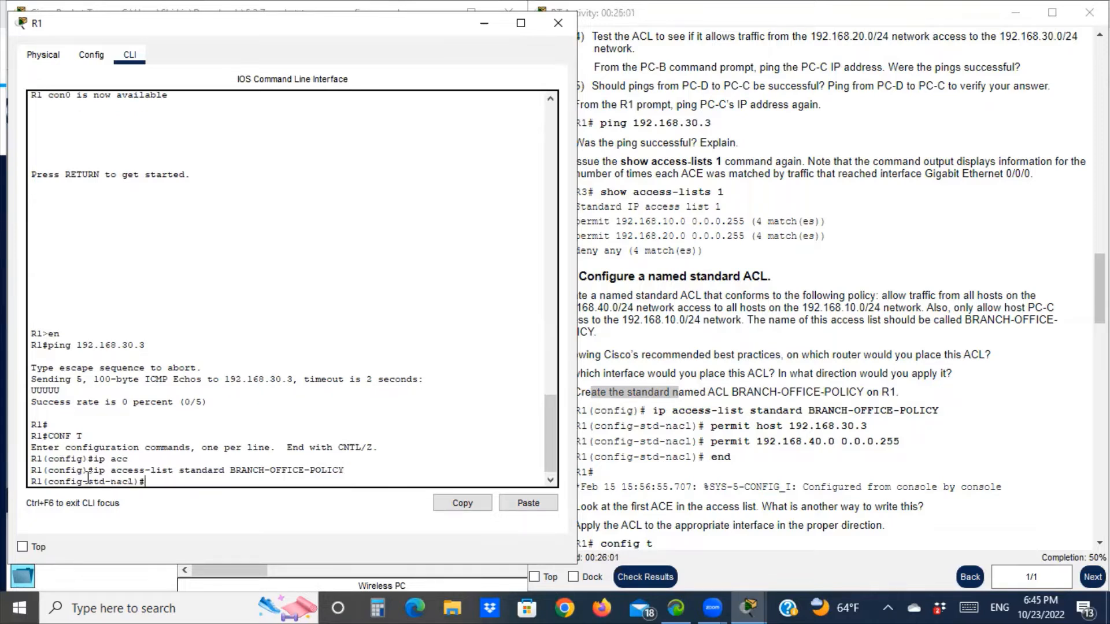
Add an entry to BRANCH-OFFICE-POLICY that permits host 192.168.30.3.
{"action": "type", "text": "PER"}
{"action": "type", "text": "per"}
{"action": "type", "text": "mit"}
{"action": "type", "text": " hos"}
{"action": "type", "text": "t "}
{"action": "type", "text": "192."}
{"action": "type", "text": "168.30.3"}
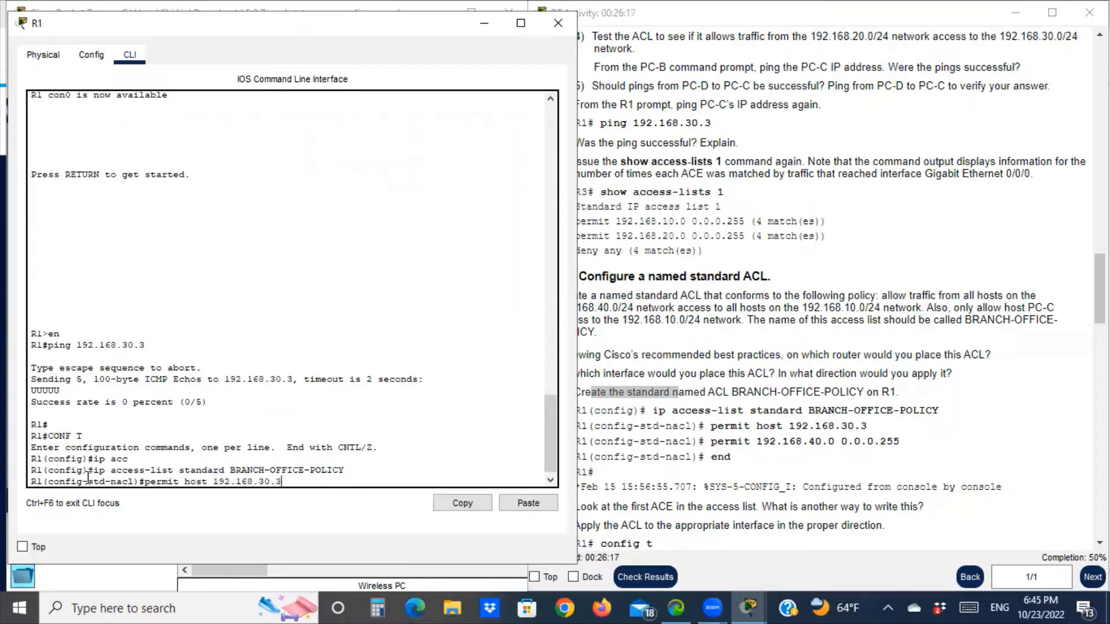
{"action": "key", "text": "Return"}
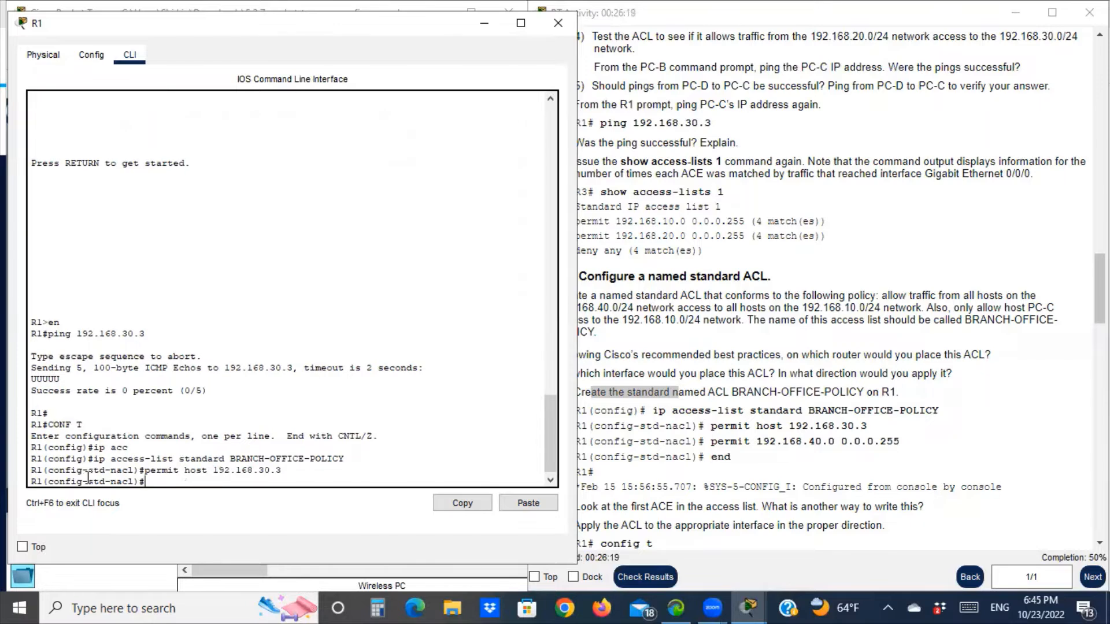
Add an entry to BRANCH-OFFICE-POLICY that permits 192.168.40.0 with wildcard 0.0.0.255, and exit configuration mode.
{"action": "type", "text": "permit 1"}
{"action": "type", "text": "92.168.40.0"}
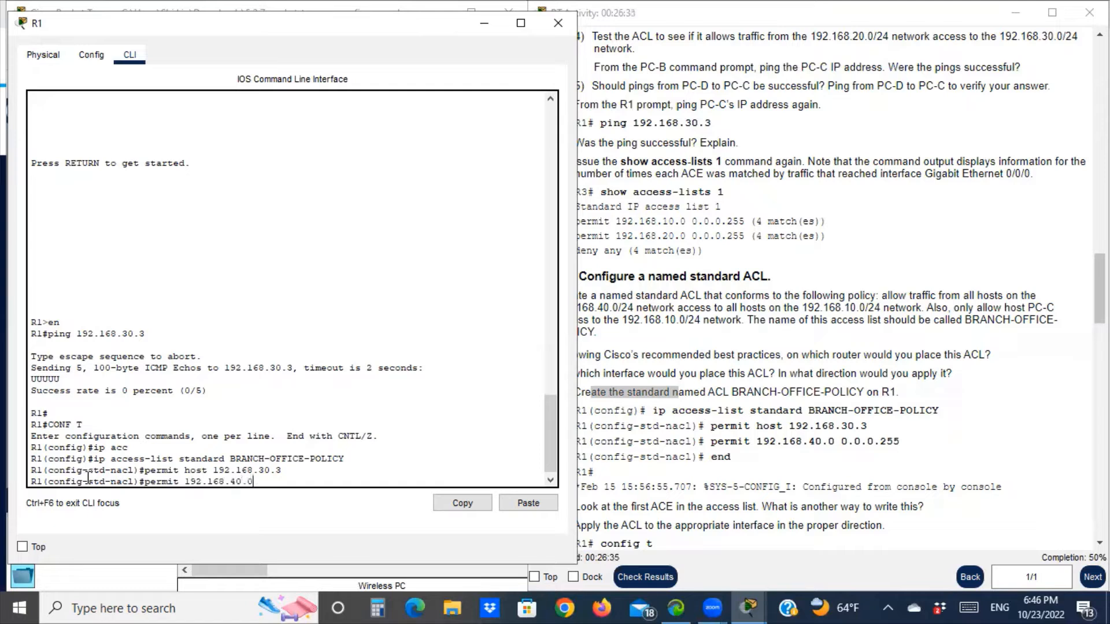
{"action": "type", "text": " 0.0.0.255"}
{"action": "key", "text": "Return"}
{"action": "type", "text": "en"}
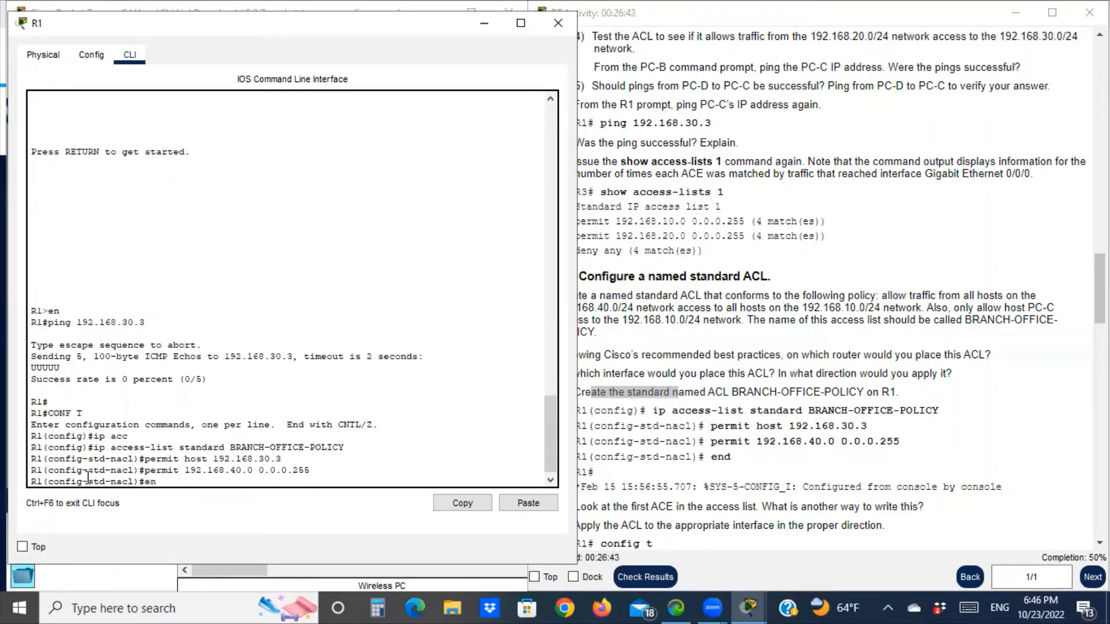
{"action": "type", "text": "d"}
{"action": "key", "text": "Return"}
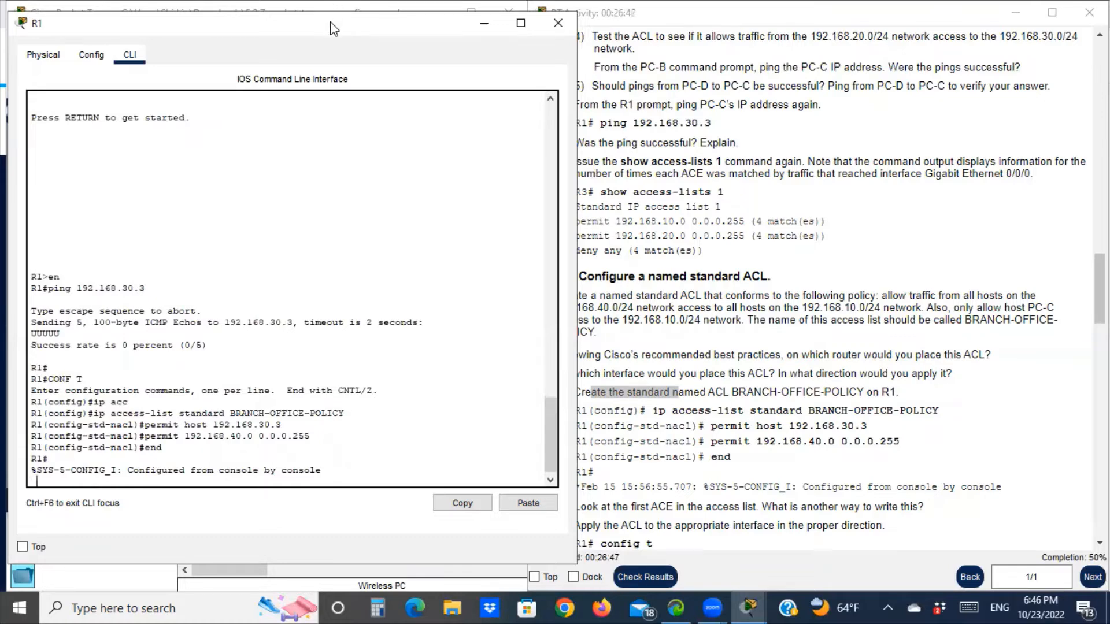
Read the question about rewriting the first ACE and examine the host keyword and address in R1's first permit entry.
{"action": "left_click", "coordinate": [762, 364]}
{"action": "scroll", "coordinate": [636, 460], "scroll_direction": "down", "scroll_amount": 3}
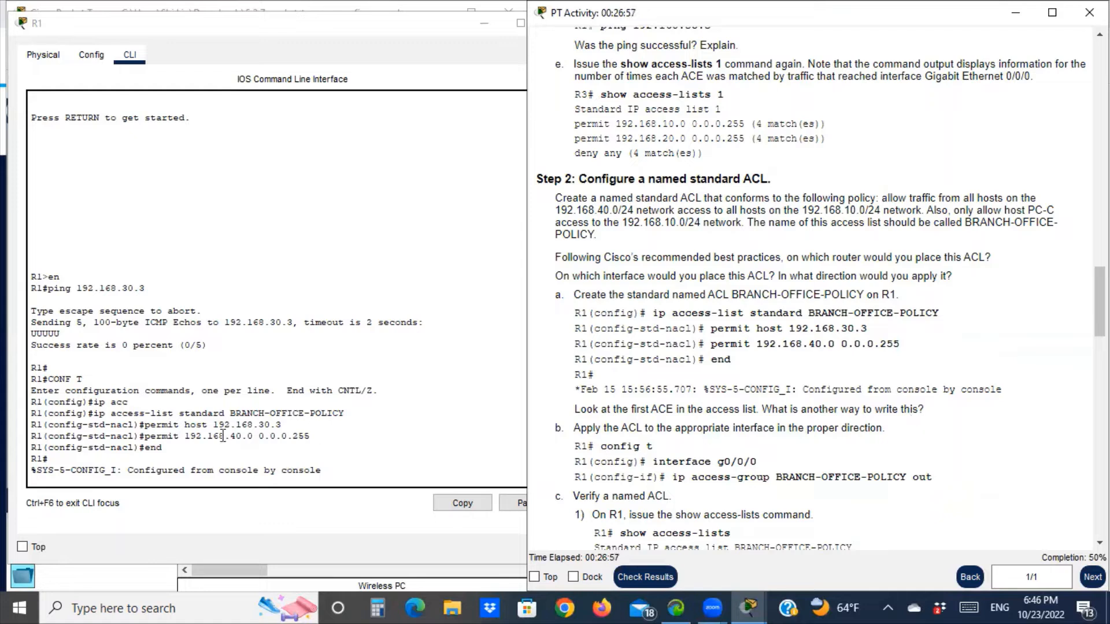
{"action": "left_click_drag", "start_coordinate": [144, 425], "coordinate": [305, 428]}
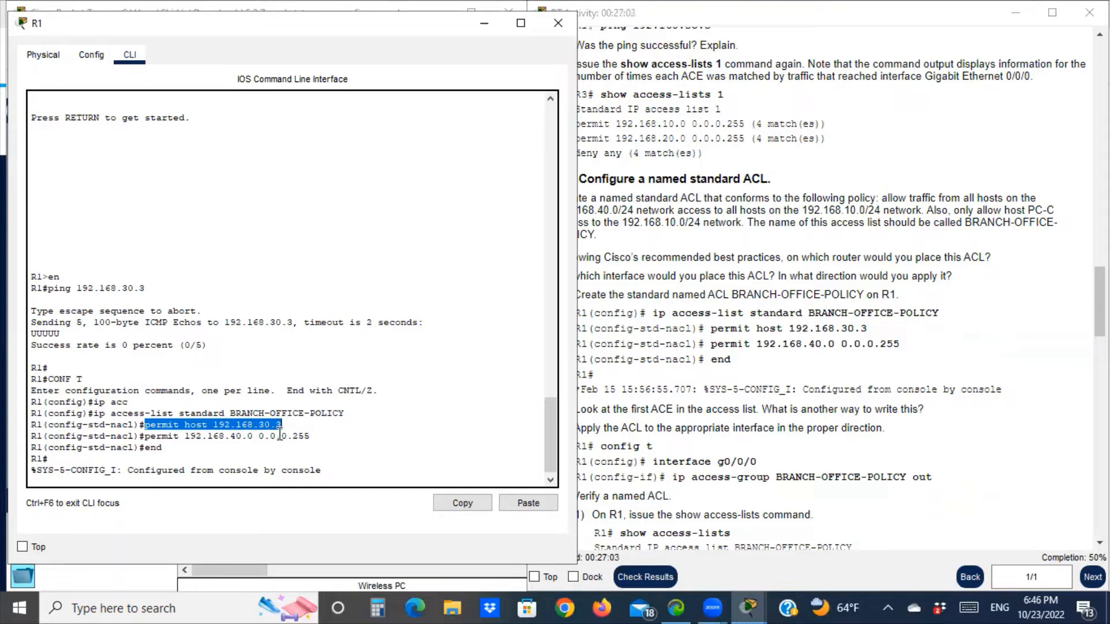
{"action": "left_click_drag", "start_coordinate": [284, 426], "coordinate": [216, 425]}
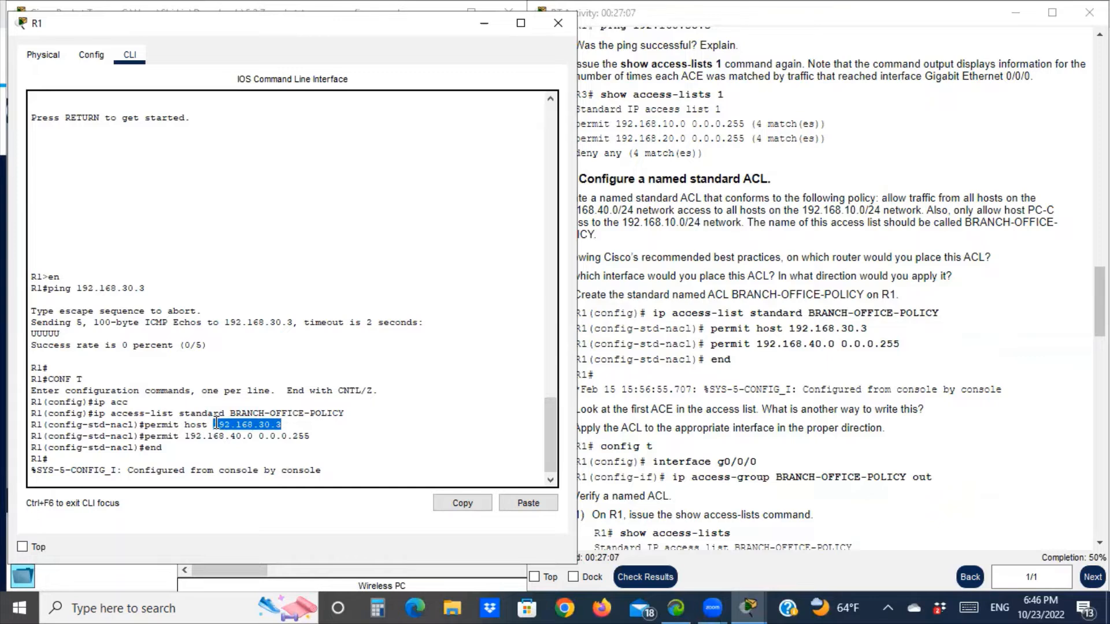
{"action": "left_click_drag", "start_coordinate": [179, 425], "coordinate": [210, 428]}
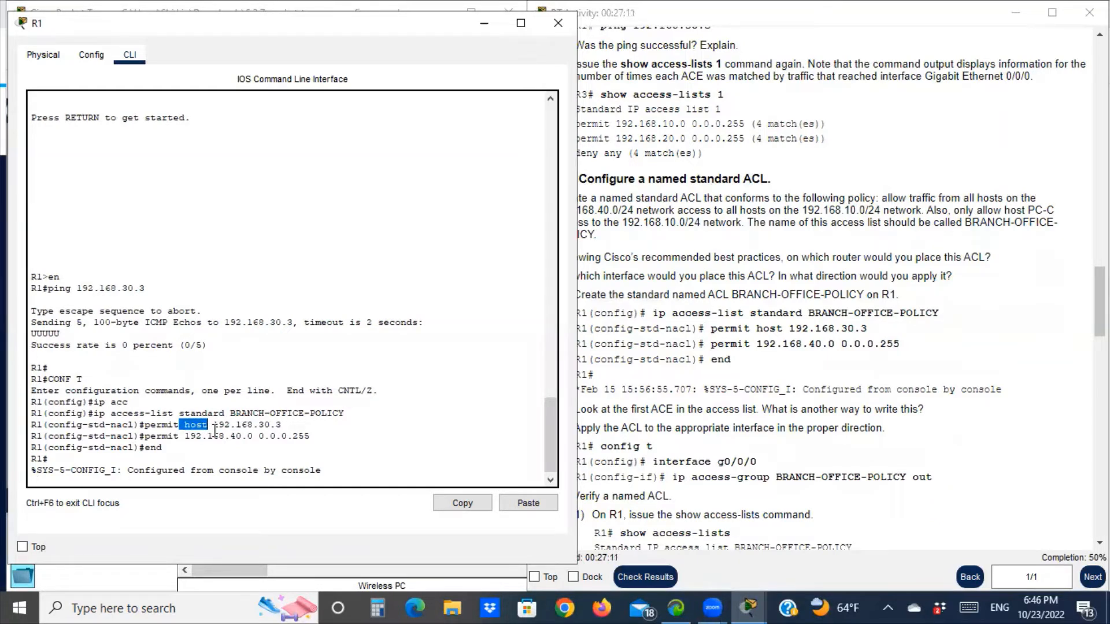
{"action": "left_click_drag", "start_coordinate": [213, 427], "coordinate": [282, 425]}
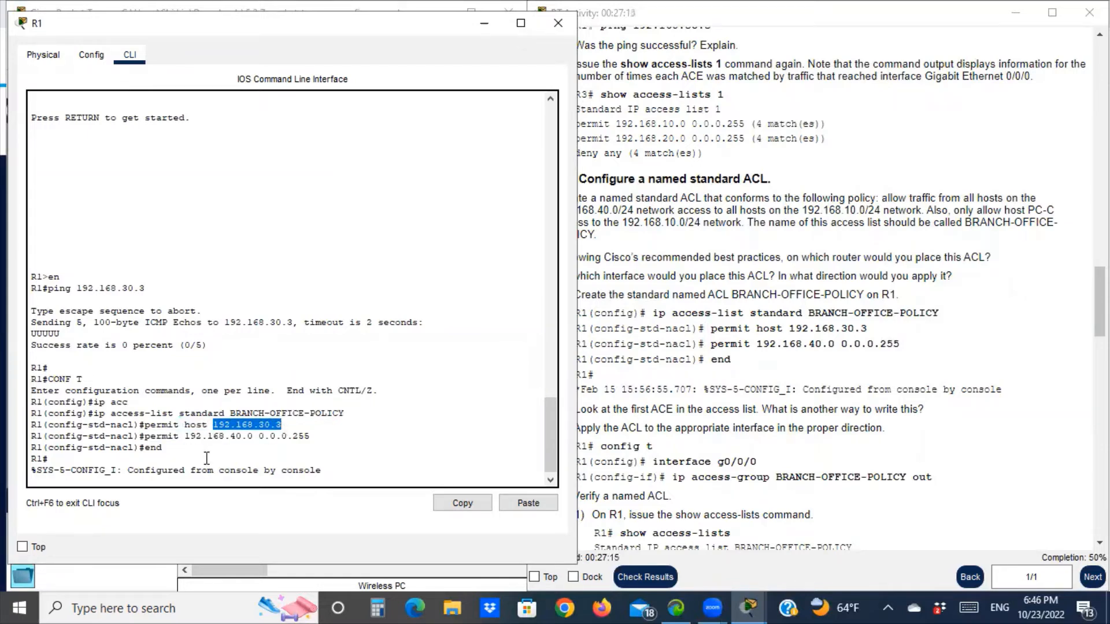
Return to R1's command prompt and enter global configuration mode.
{"action": "left_click", "coordinate": [78, 478]}
{"action": "key", "text": "Return"}
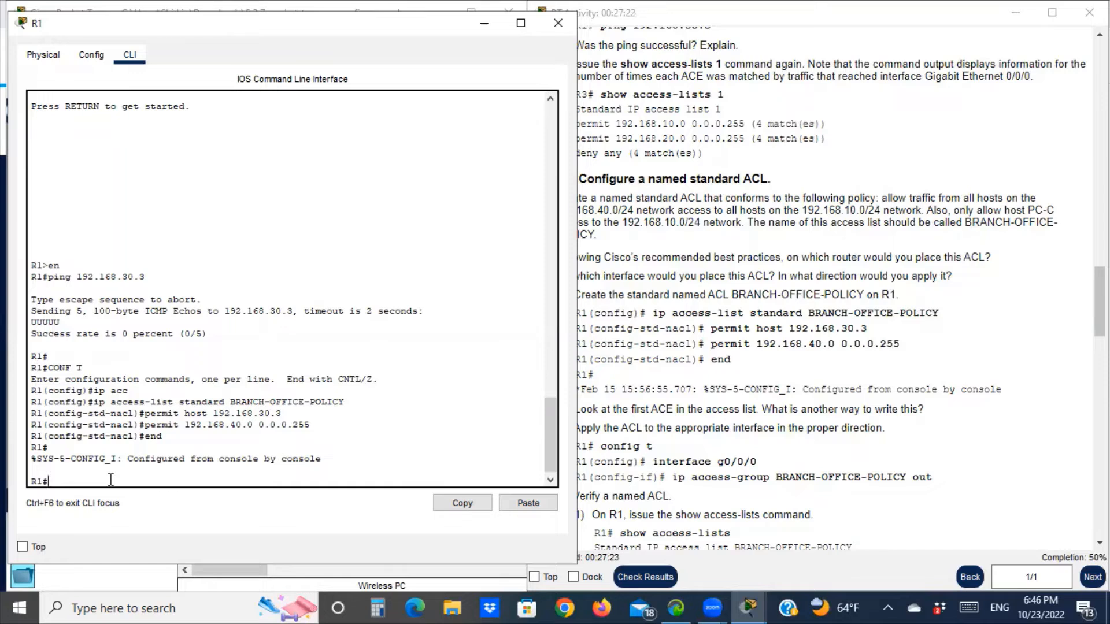
{"action": "type", "text": "CONF T"}
{"action": "key", "text": "BackSpace"}
{"action": "key", "text": "BackSpace"}
{"action": "key", "text": "BackSpace"}
{"action": "key", "text": "BackSpace"}
{"action": "key", "text": "BackSpace"}
{"action": "key", "text": "BackSpace"}
{"action": "type", "text": "en"}
{"action": "type", "text": "ip"}
{"action": "type", "text": "confd t"}
{"action": "key", "text": "Return"}
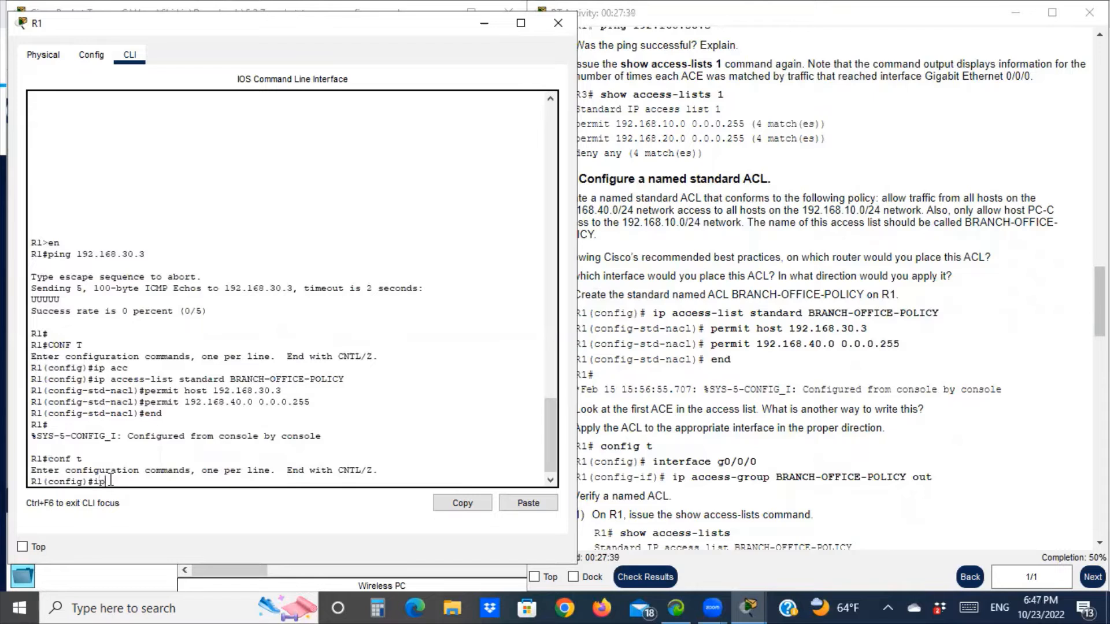
Reopen the standard named access list BRANCH-OFFICE-POLICY, reusing its name from the earlier command.
{"action": "type", "text": "ip acc"}
{"action": "key", "text": "Tab"}
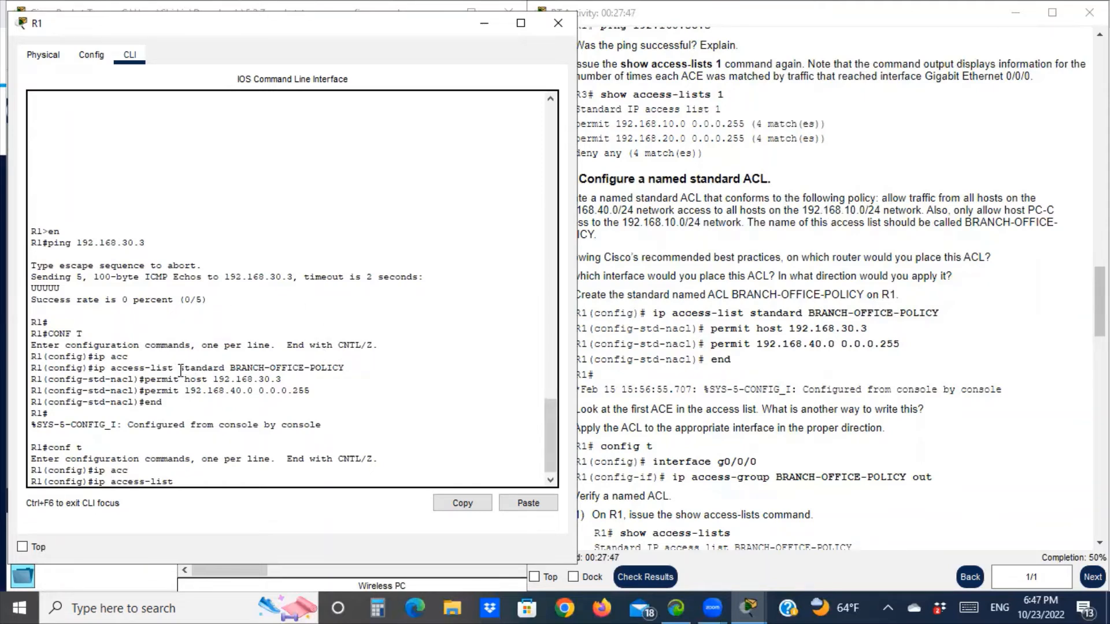
{"action": "left_click_drag", "start_coordinate": [179, 369], "coordinate": [344, 368]}
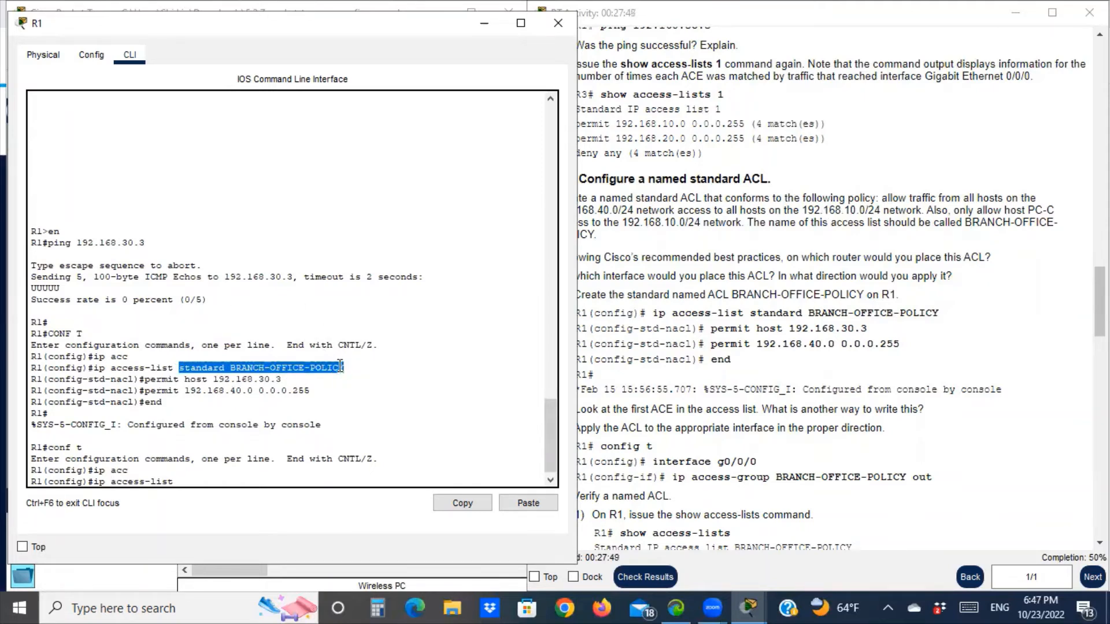
{"action": "right_click", "coordinate": [341, 368]}
{"action": "left_click", "coordinate": [376, 377]}
{"action": "left_click", "coordinate": [200, 482]}
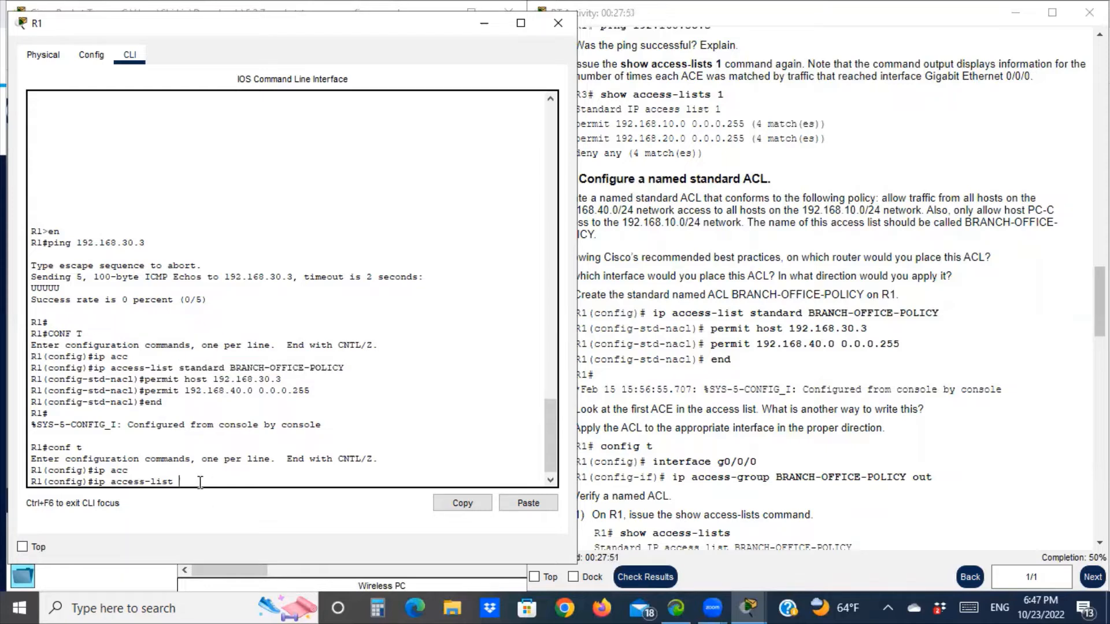
{"action": "right_click", "coordinate": [200, 481]}
{"action": "left_click", "coordinate": [242, 520]}
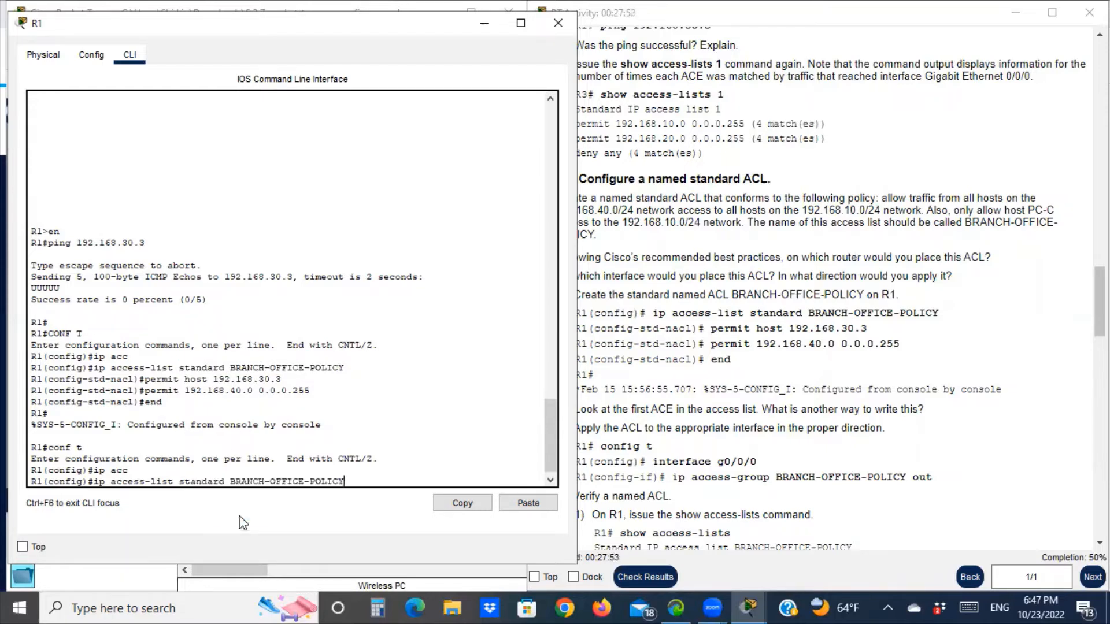
{"action": "key", "text": "Return"}
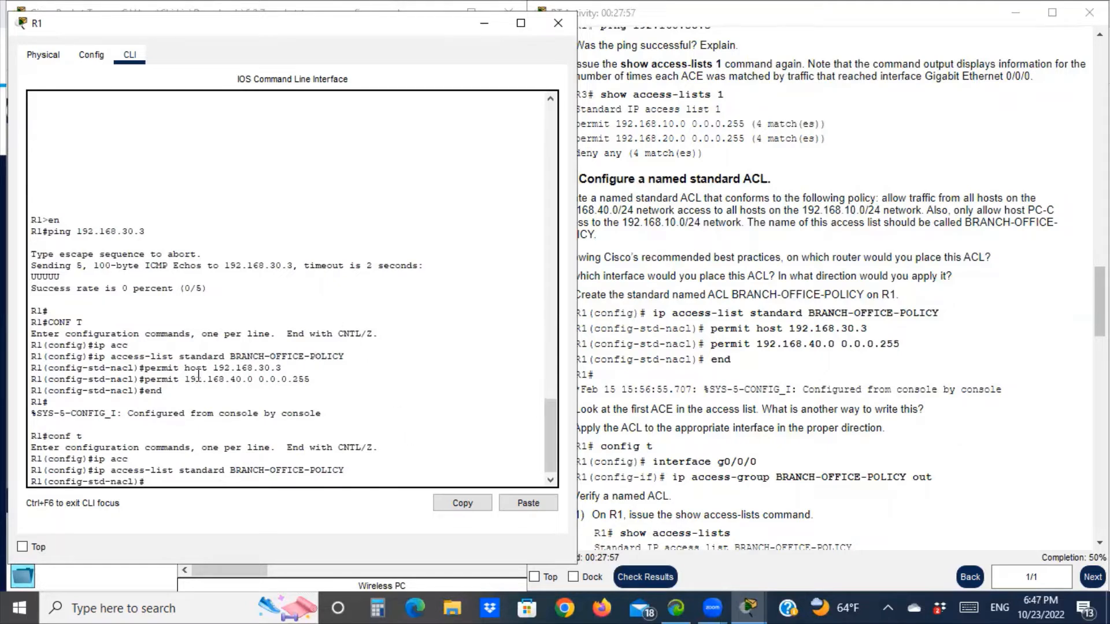
Draft the first entry's wildcard-mask equivalent, permit 192.168.30.3 0.0.0.0, without submitting it, and examine its mask and address.
{"action": "left_click_drag", "start_coordinate": [144, 368], "coordinate": [301, 369]}
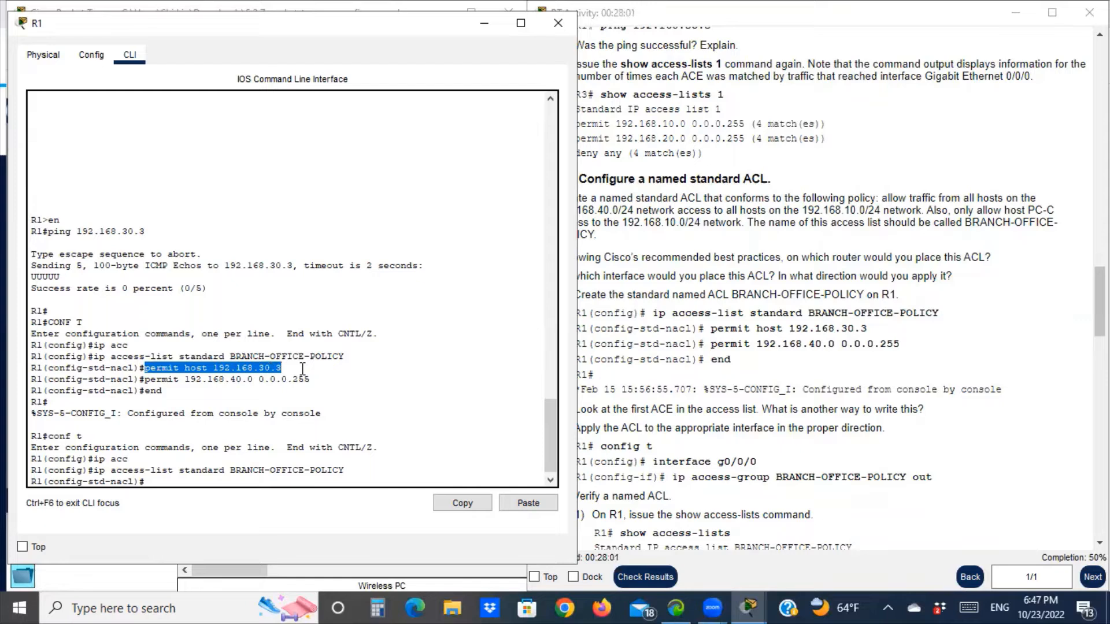
{"action": "left_click", "coordinate": [202, 482]}
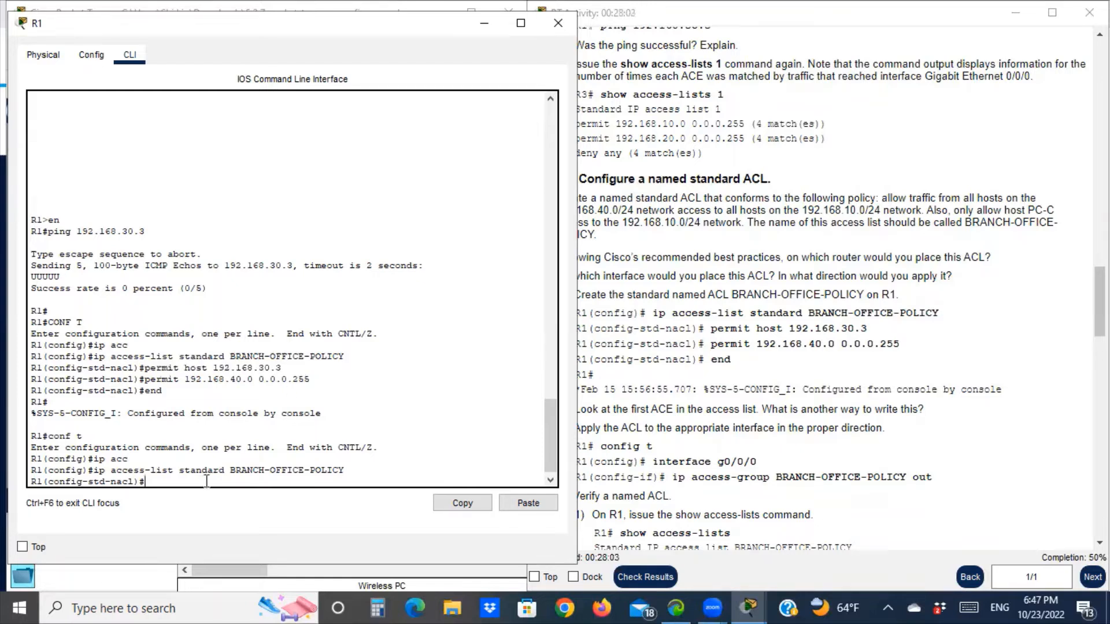
{"action": "type", "text": "permit 192.168.30.3"}
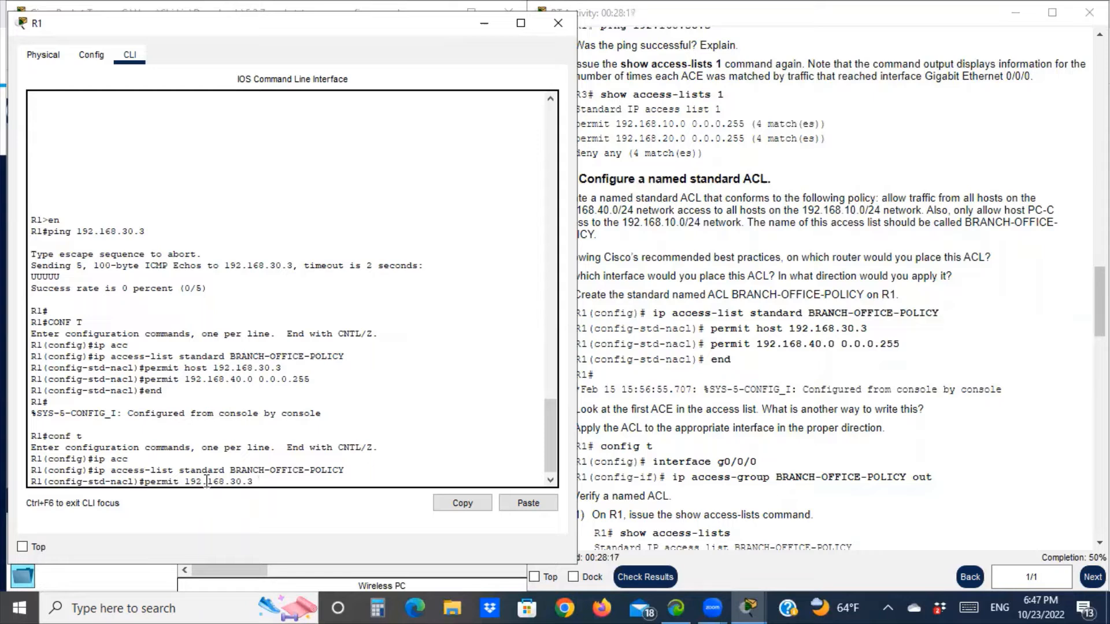
{"action": "type", "text": ".0.0.0"}
{"action": "double_click", "coordinate": [269, 482]}
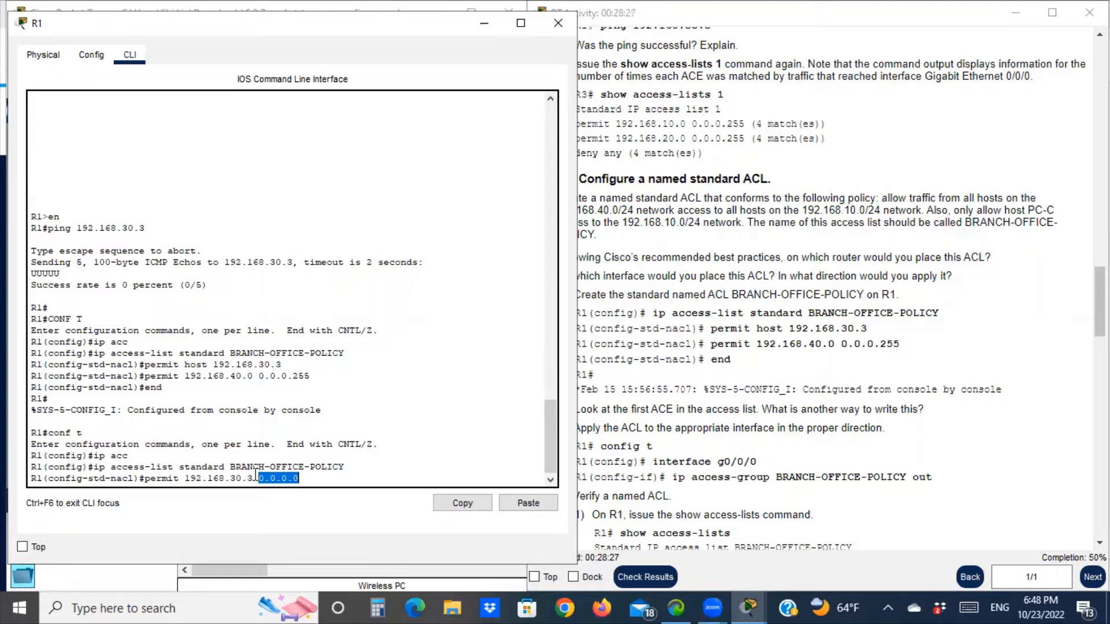
{"action": "left_click", "coordinate": [253, 476]}
{"action": "left_click_drag", "start_coordinate": [253, 476], "coordinate": [186, 481]}
Erase the unsubmitted permit command and exit access-list configuration to R1's privileged EXEC prompt.
{"action": "left_click", "coordinate": [303, 479]}
{"action": "key", "text": "BackSpace"}
{"action": "key", "text": "BackSpace"}
{"action": "key", "text": "BackSpace"}
{"action": "key", "text": "BackSpace"}
{"action": "key", "text": "BackSpace"}
{"action": "key", "text": "BackSpace"}
{"action": "key", "text": "BackSpace"}
{"action": "key", "text": "BackSpace"}
{"action": "key", "text": "BackSpace"}
{"action": "key", "text": "BackSpace"}
{"action": "key", "text": "BackSpace"}
{"action": "key", "text": "BackSpace"}
{"action": "key", "text": "BackSpace"}
{"action": "key", "text": "BackSpace"}
{"action": "key", "text": "BackSpace"}
{"action": "key", "text": "BackSpace"}
{"action": "key", "text": "BackSpace"}
{"action": "key", "text": "BackSpace"}
{"action": "key", "text": "BackSpace"}
{"action": "key", "text": "BackSpace"}
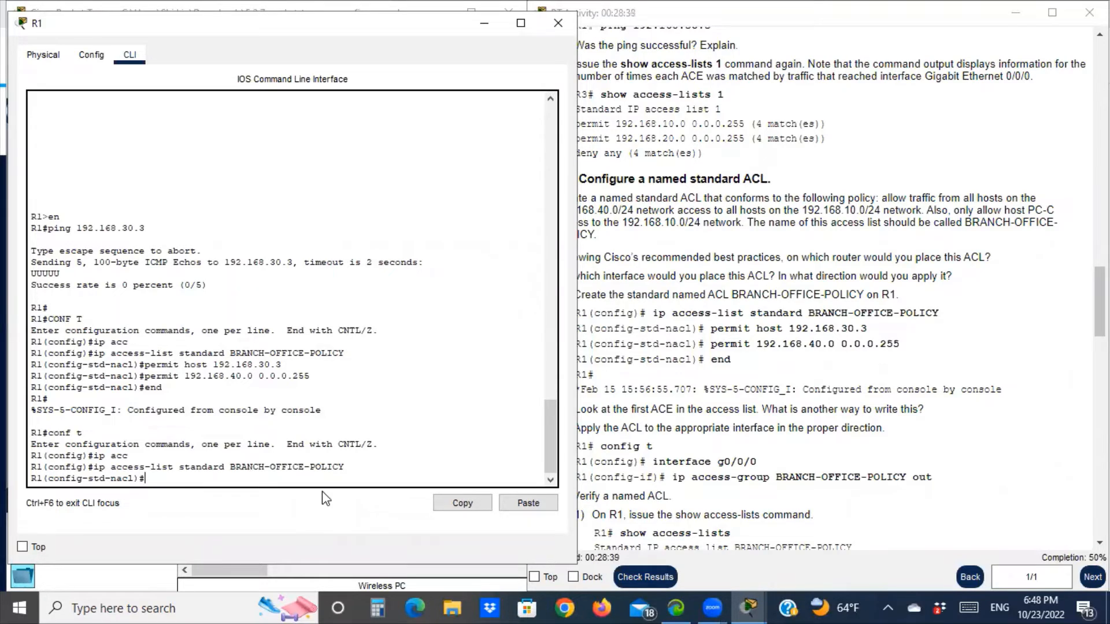
{"action": "type", "text": "esn"}
{"action": "key", "text": "BackSpace"}
{"action": "key", "text": "BackSpace"}
{"action": "type", "text": "end"}
{"action": "key", "text": "Return"}
{"action": "key", "text": "Return"}
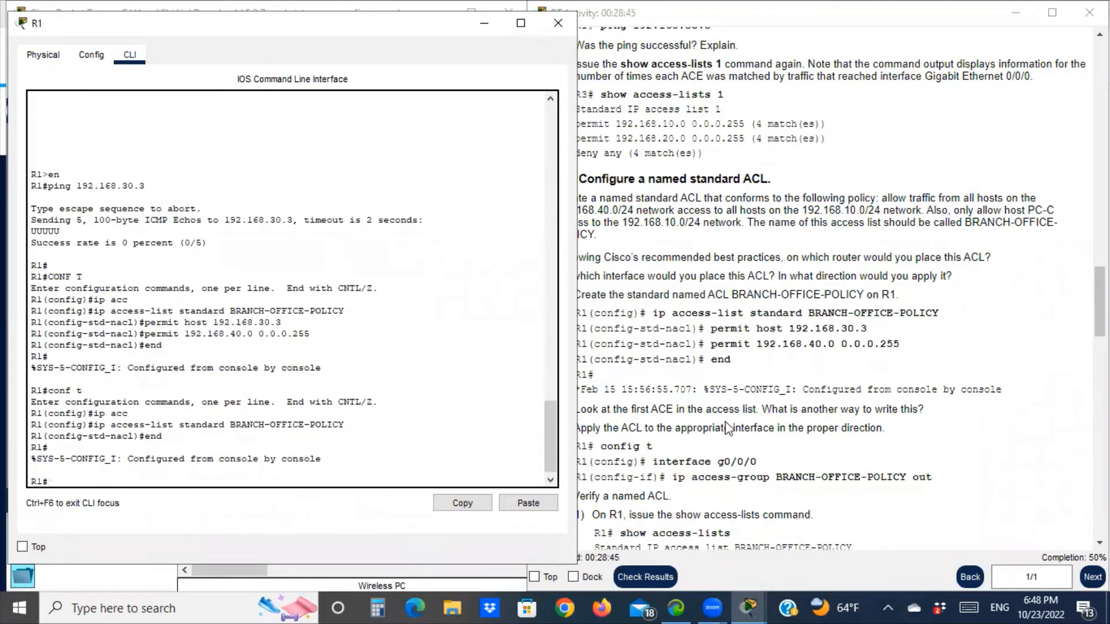
Check the instructions for applying the ACL and enter configuration mode for interface g0/0/0 on R1.
{"action": "left_click", "coordinate": [614, 444]}
{"action": "scroll", "coordinate": [615, 428], "scroll_direction": "down", "scroll_amount": 1}
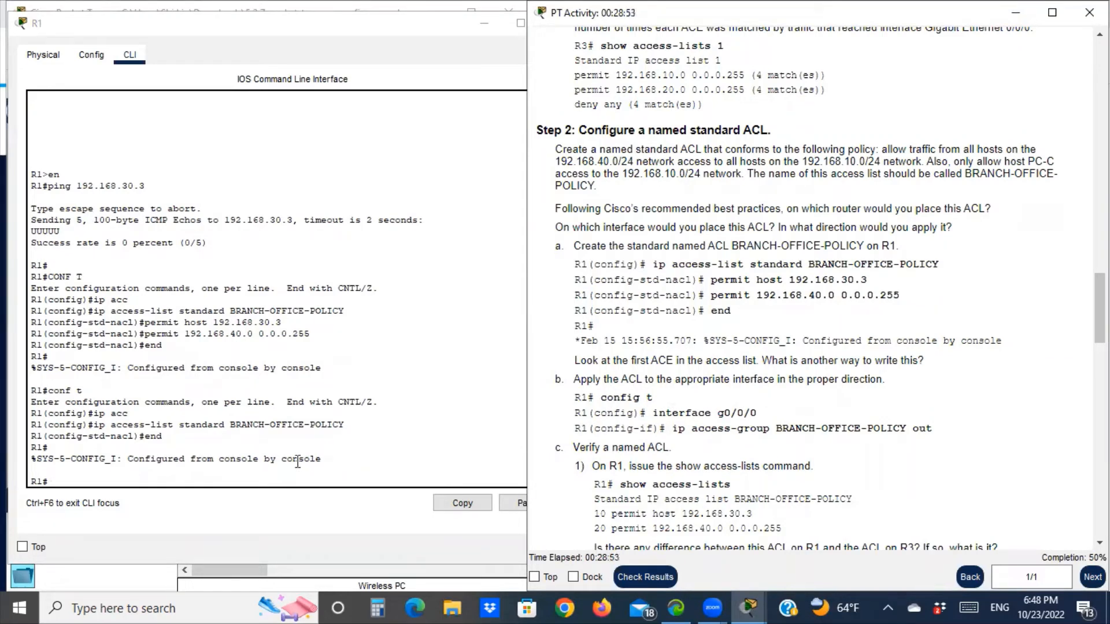
{"action": "left_click", "coordinate": [114, 477]}
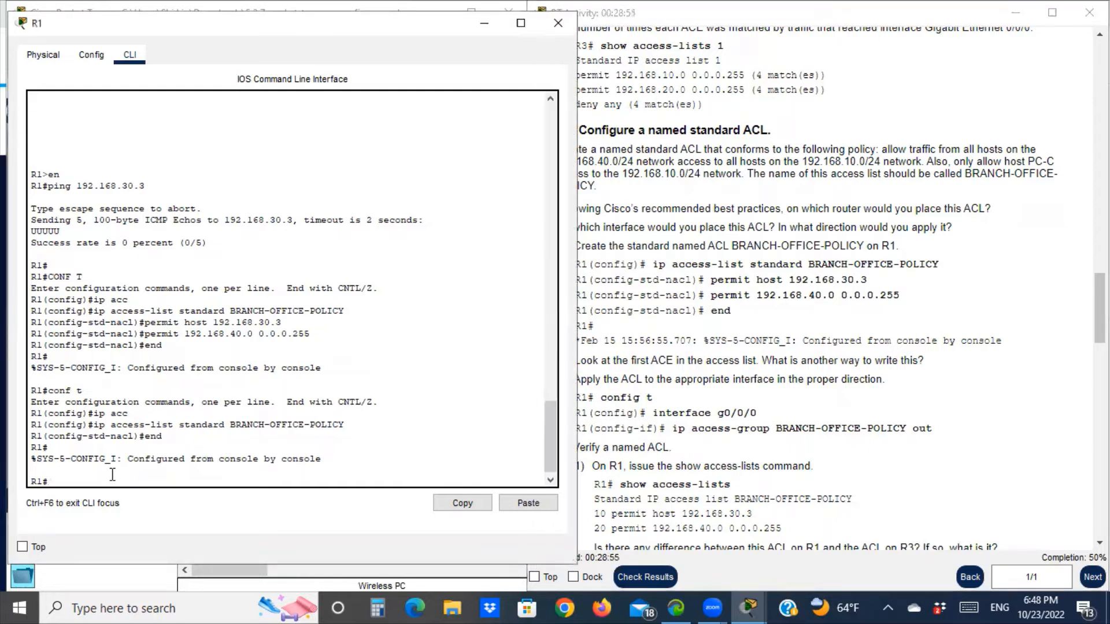
{"action": "type", "text": "conf t"}
{"action": "key", "text": "Return"}
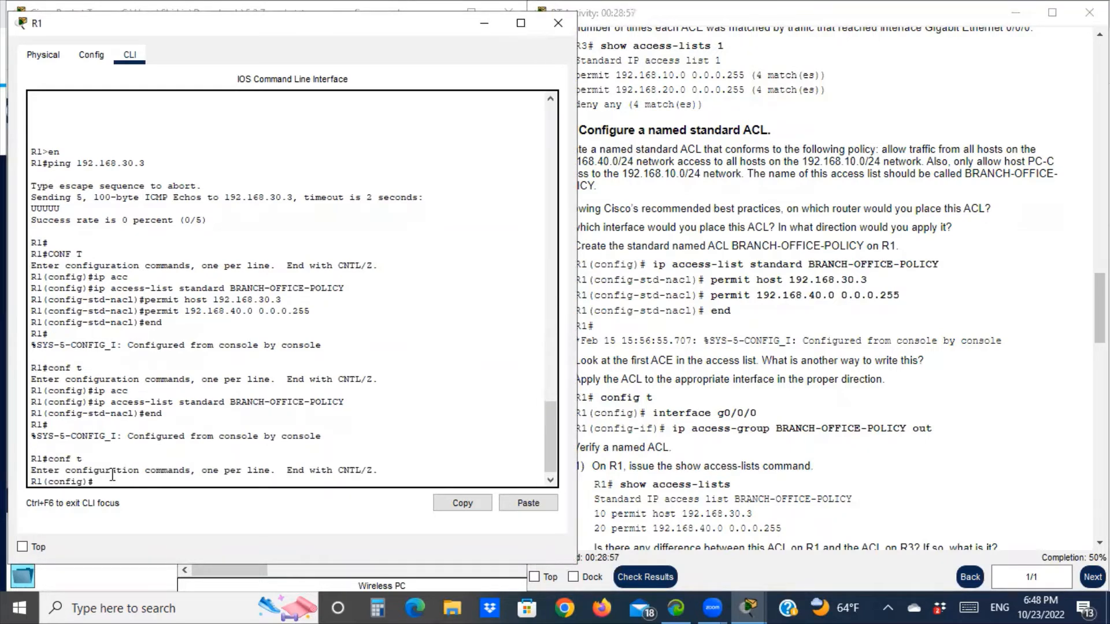
{"action": "type", "text": "int g0/0/0"}
{"action": "key", "text": "Return"}
Apply access group BRANCH-OFFICE-POLICY to interface g0/0/0 in the outbound direction.
{"action": "type", "text": "ip "}
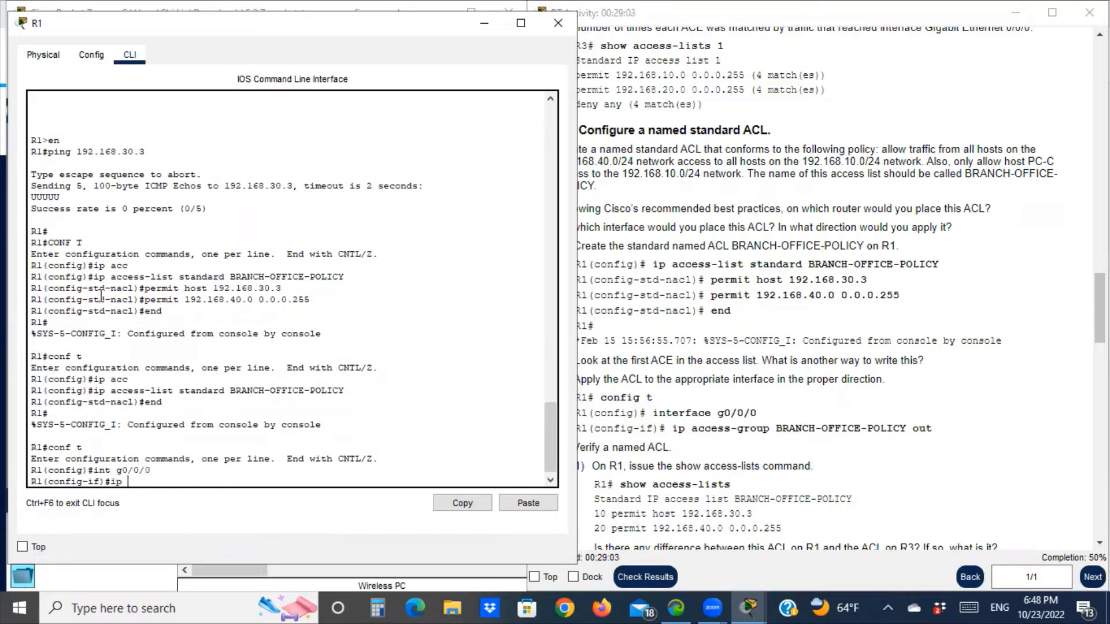
{"action": "type", "text": "acc"}
{"action": "key", "text": "Tab"}
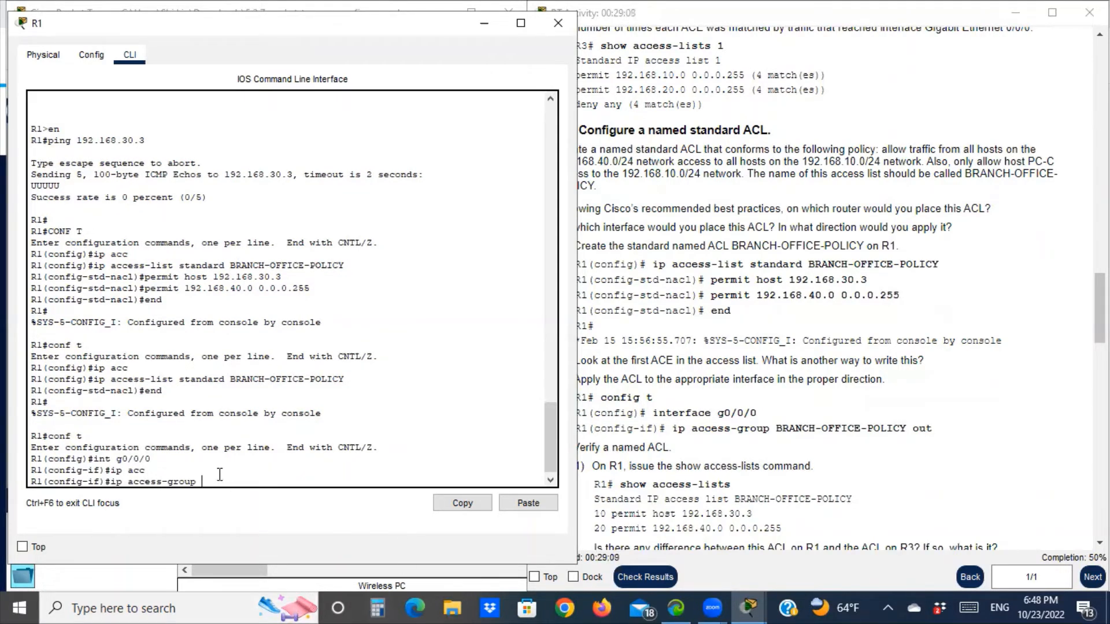
{"action": "left_click_drag", "start_coordinate": [232, 268], "coordinate": [347, 268]}
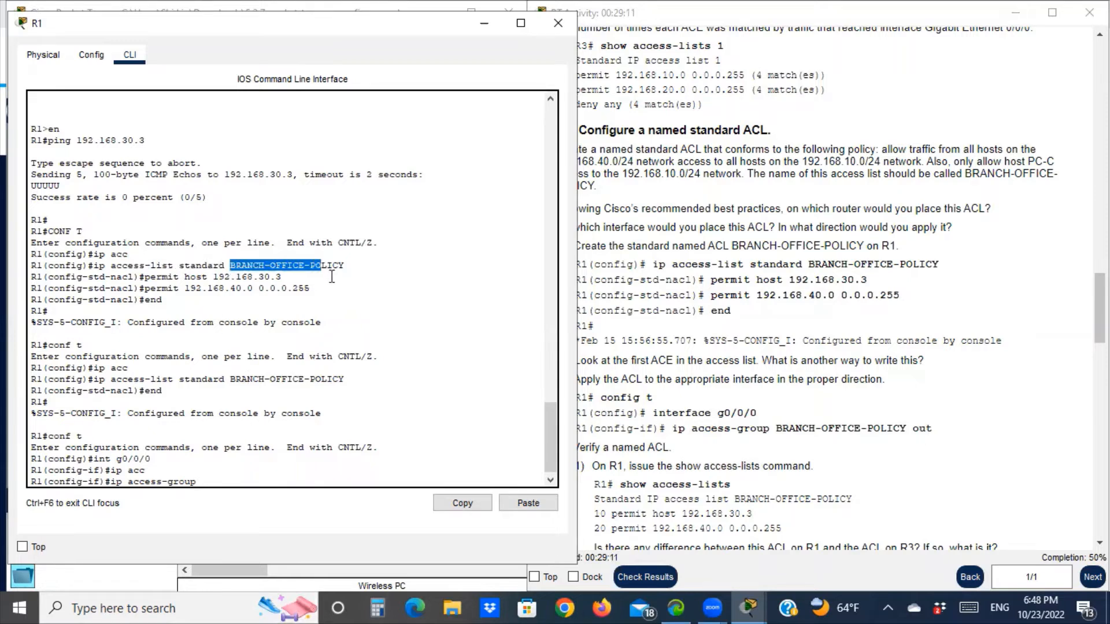
{"action": "right_click", "coordinate": [335, 267]}
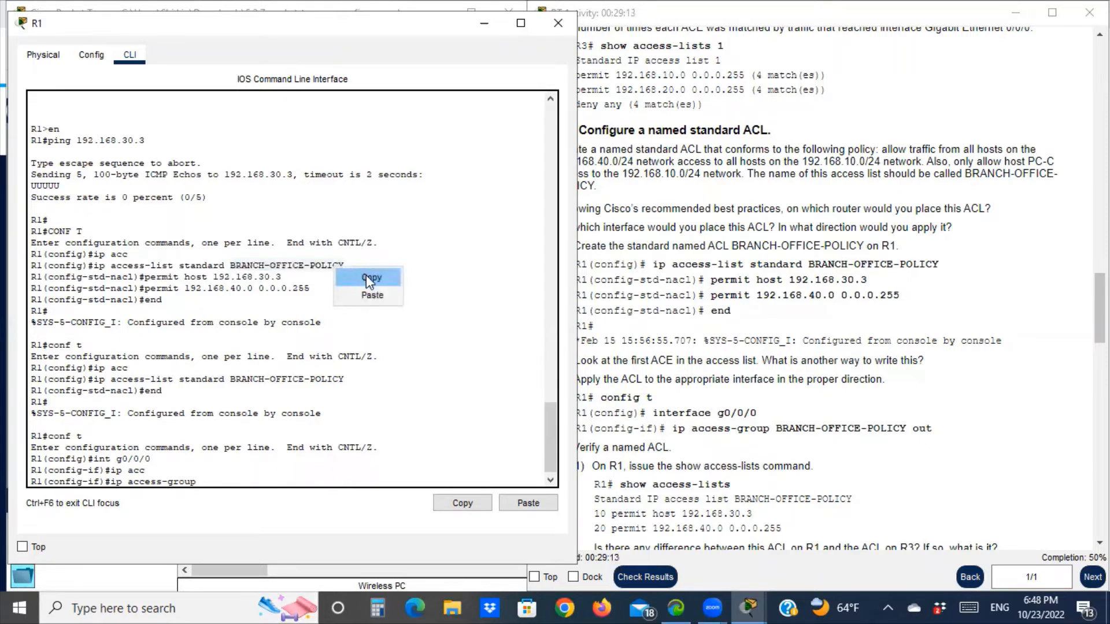
{"action": "left_click", "coordinate": [366, 276]}
{"action": "left_click", "coordinate": [199, 480]}
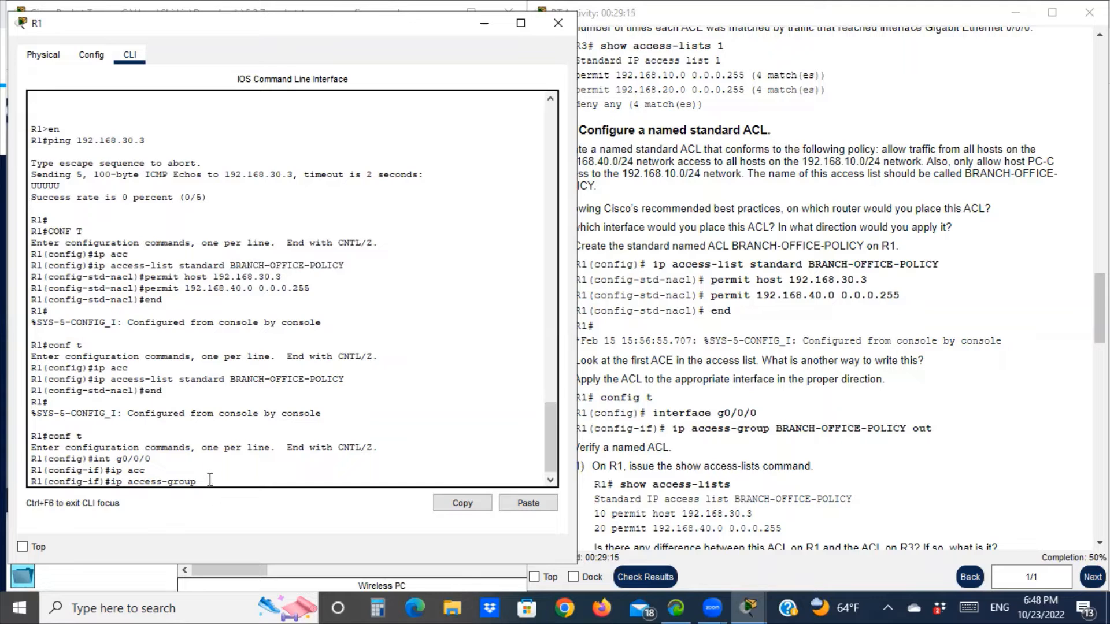
{"action": "right_click", "coordinate": [210, 480]}
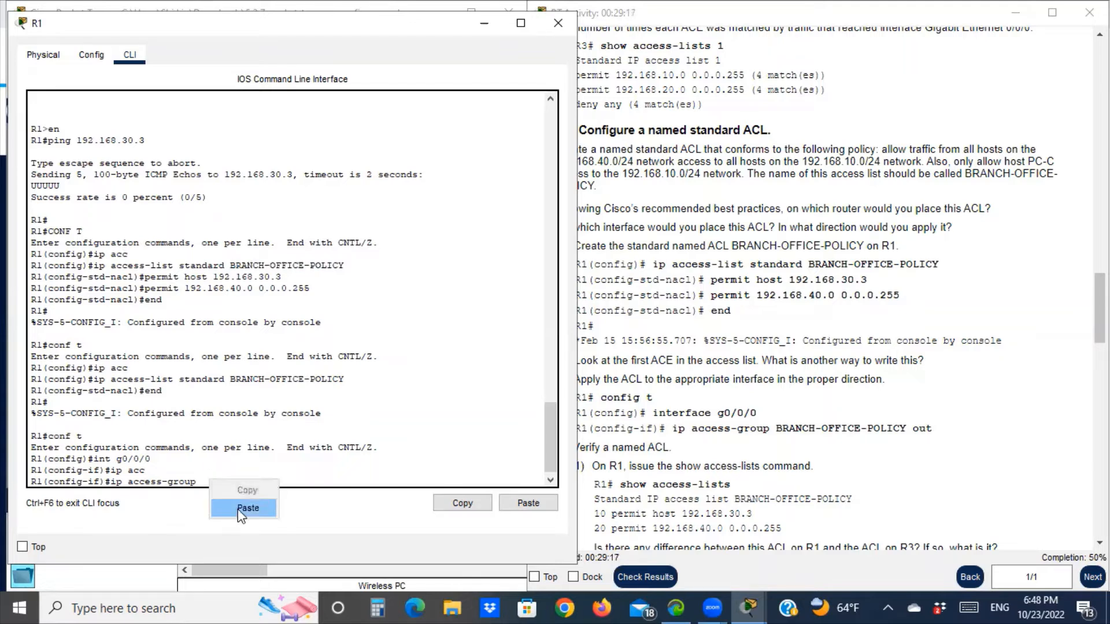
{"action": "left_click", "coordinate": [237, 511]}
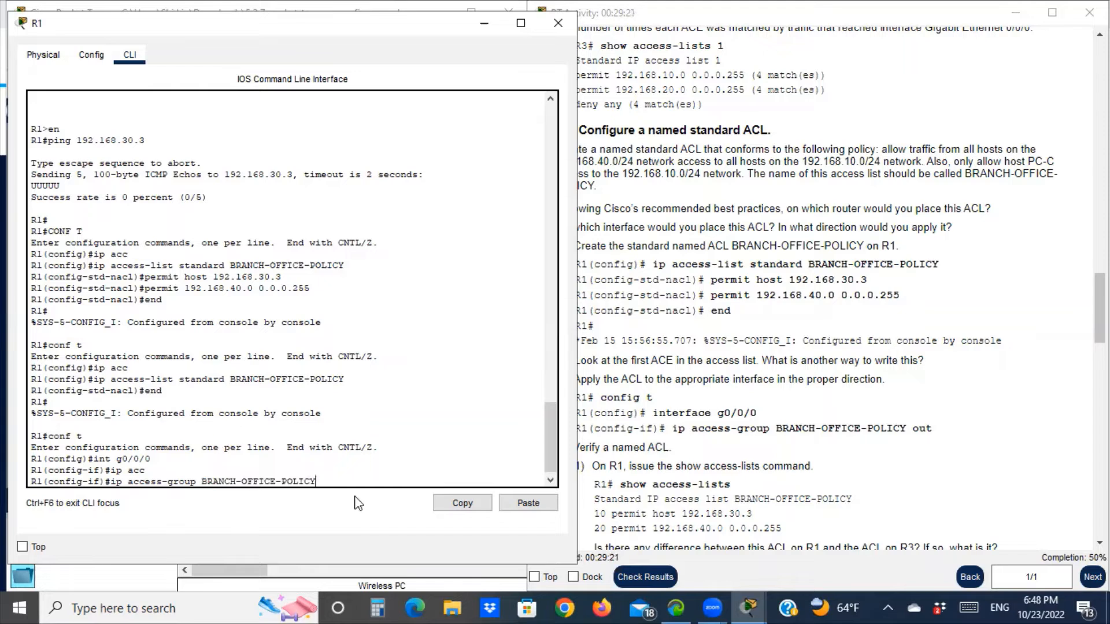
{"action": "type", "text": "out"}
{"action": "key", "text": "Return"}
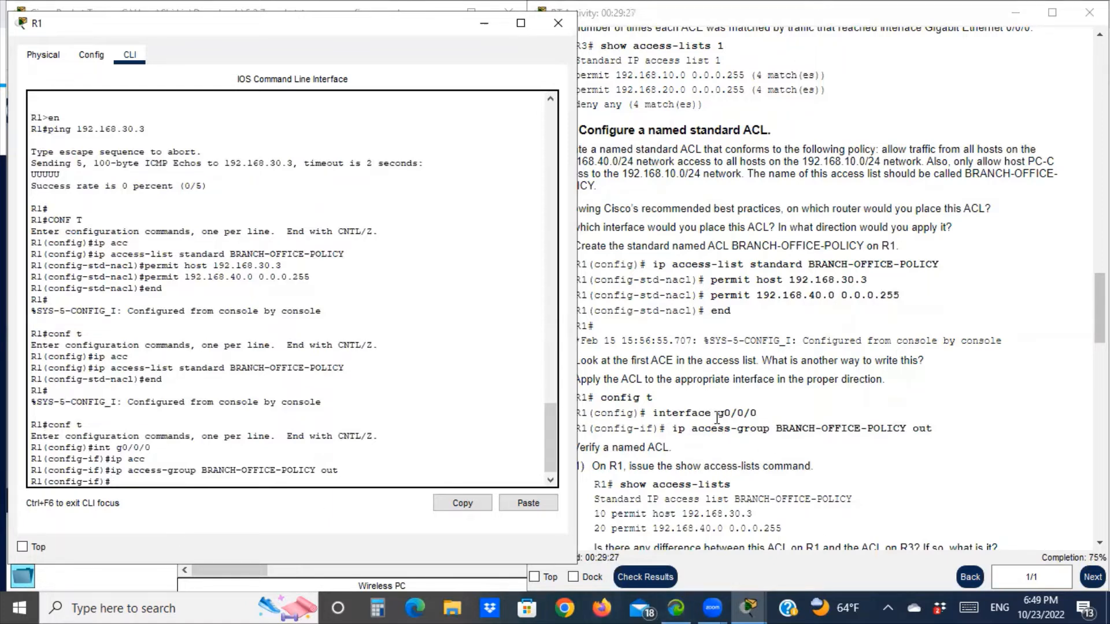
Review the interface and access-group lines in the instructions, and move R1's window aside to uncover the network topology.
{"action": "left_click_drag", "start_coordinate": [718, 413], "coordinate": [873, 421]}
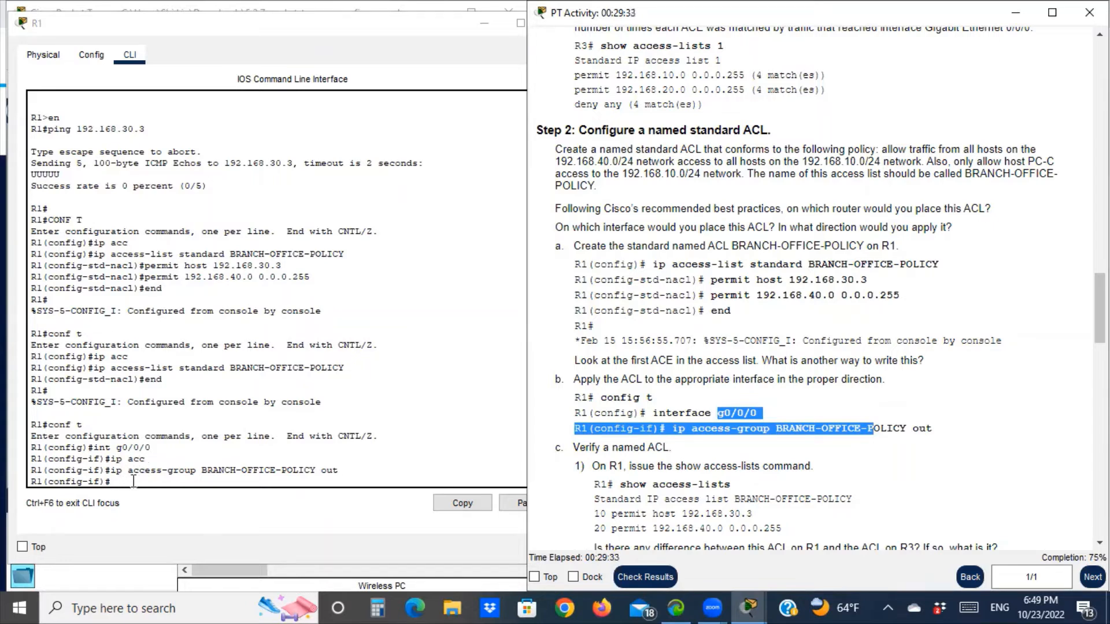
{"action": "left_click", "coordinate": [314, 25]}
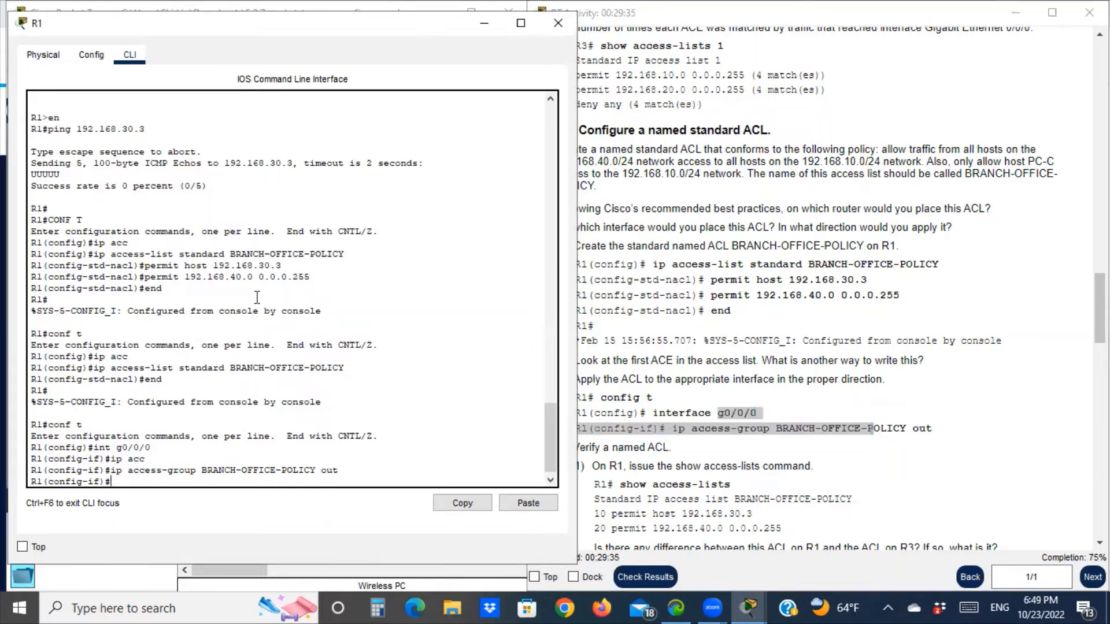
{"action": "left_click_drag", "start_coordinate": [347, 38], "coordinate": [690, 84]}
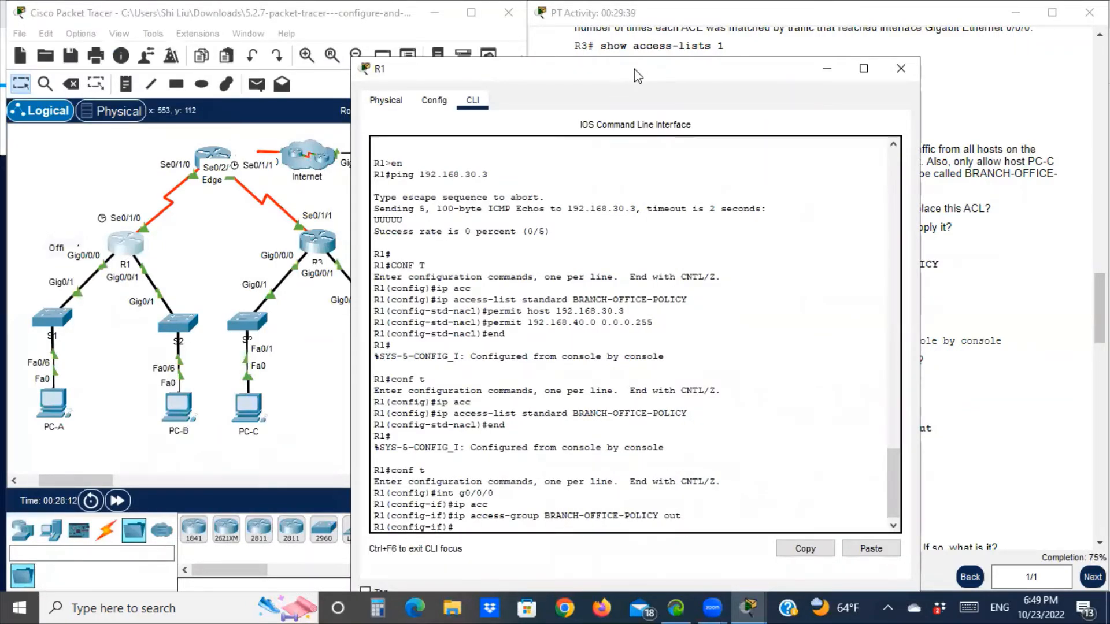
Place R1's window beside the instructions and end interface configuration, returning to the privileged EXEC prompt.
{"action": "left_click_drag", "start_coordinate": [634, 69], "coordinate": [222, 24]}
{"action": "scroll", "coordinate": [592, 334], "scroll_direction": "down", "scroll_amount": 3}
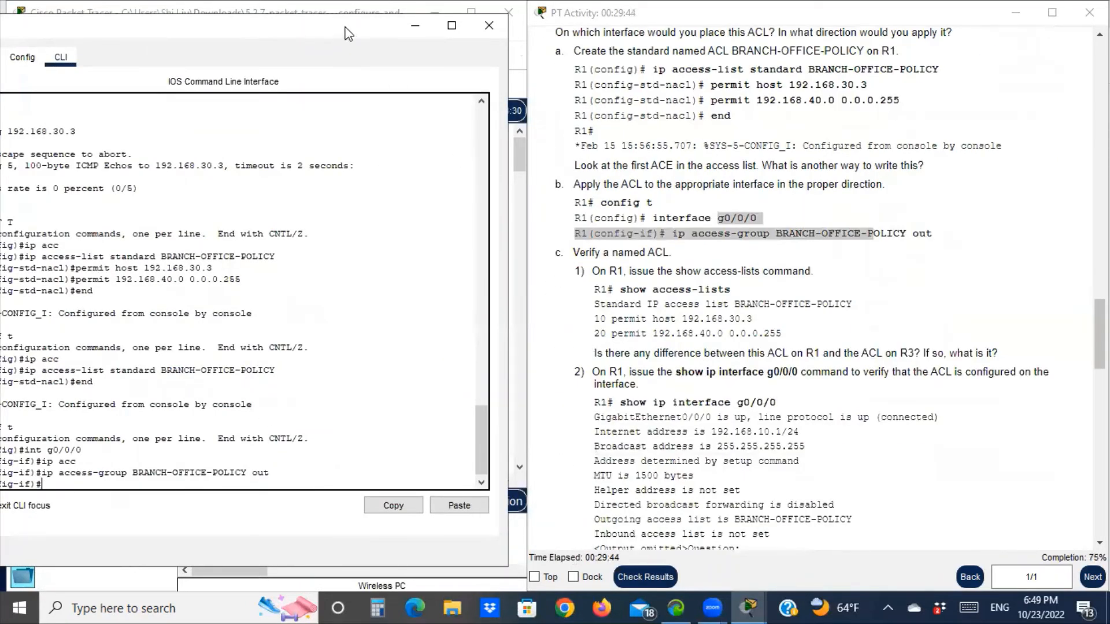
{"action": "left_click_drag", "start_coordinate": [345, 32], "coordinate": [358, 27]}
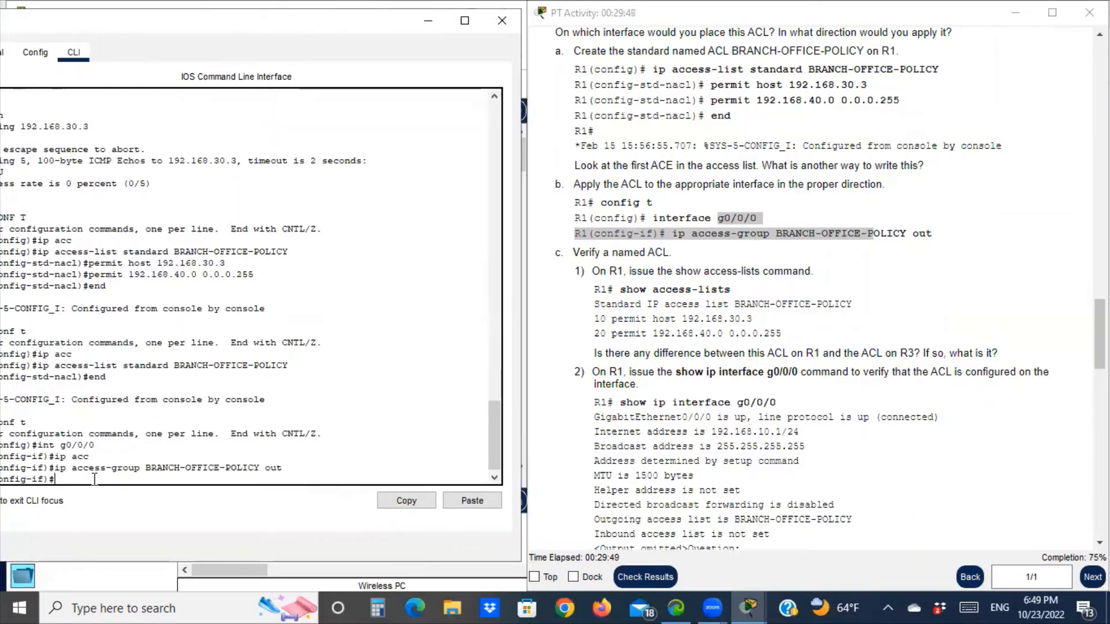
{"action": "type", "text": "end"}
{"action": "key", "text": "Return"}
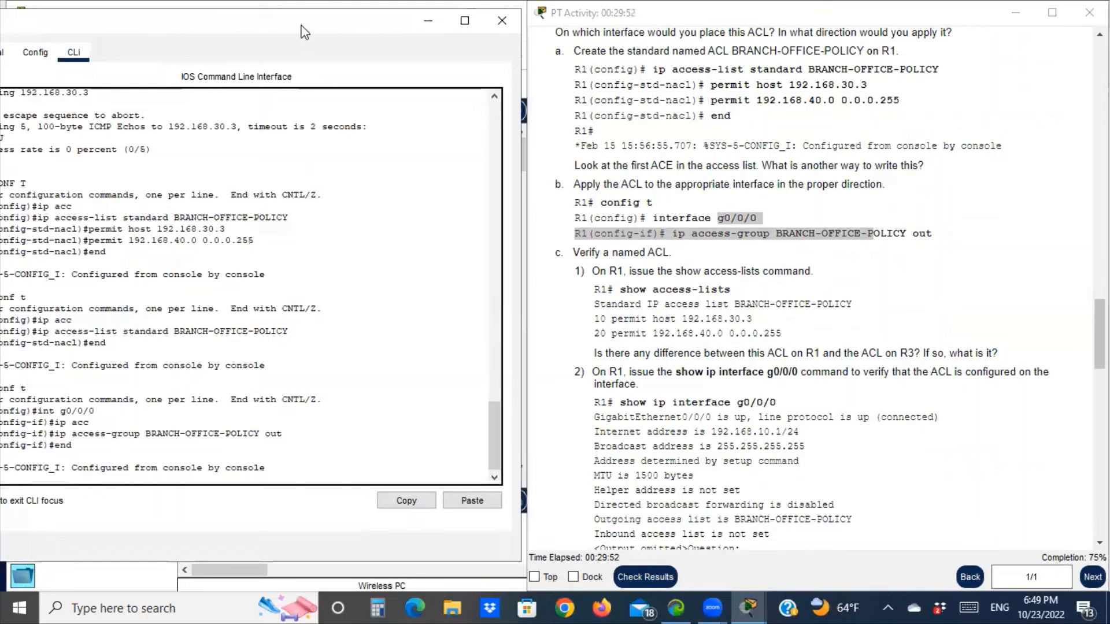
{"action": "left_click_drag", "start_coordinate": [296, 26], "coordinate": [350, 17]}
{"action": "key", "text": "Return"}
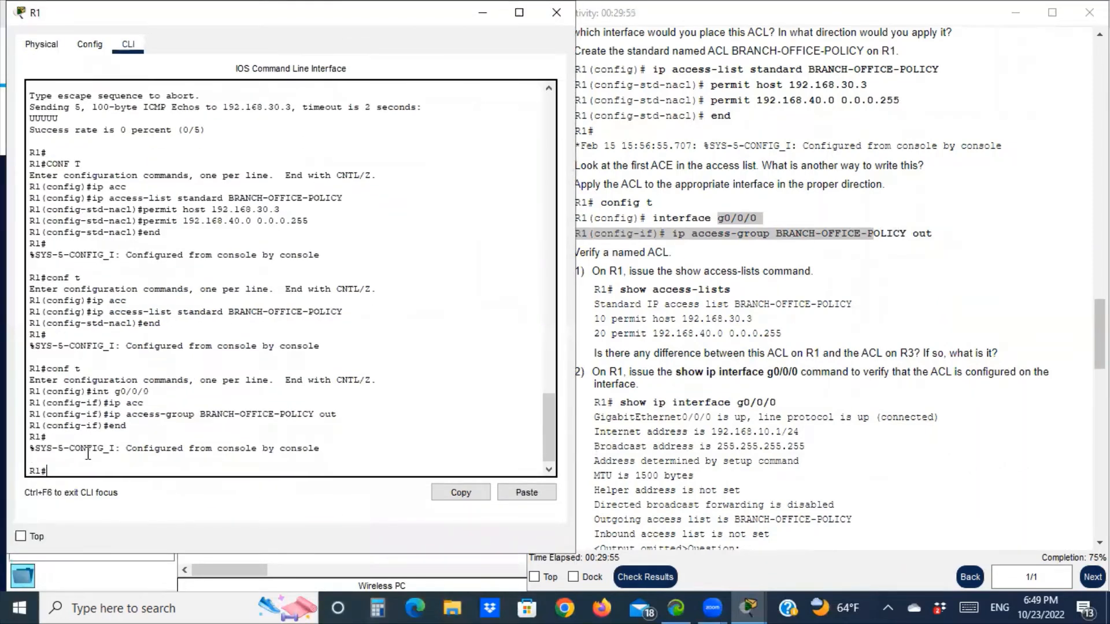
Display the full IP settings of interface g0/0/0 on R1 and check the outgoing access list entry.
{"action": "type", "text": "show ip"}
{"action": "type", "text": "int g0/0/"}
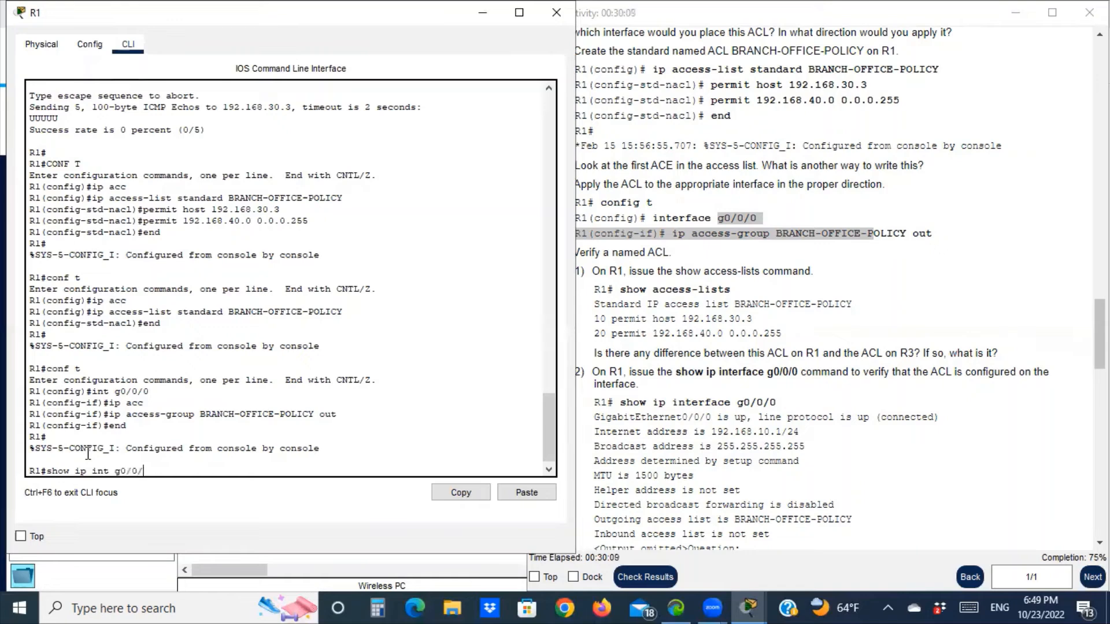
{"action": "type", "text": "0"}
{"action": "key", "text": "Return"}
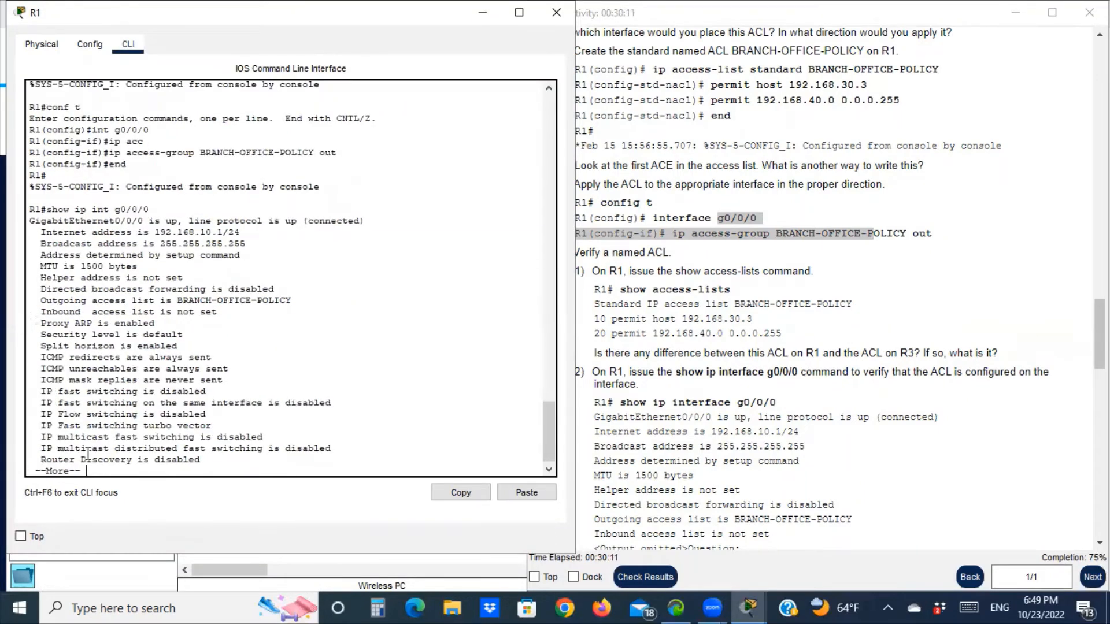
{"action": "key", "text": "space"}
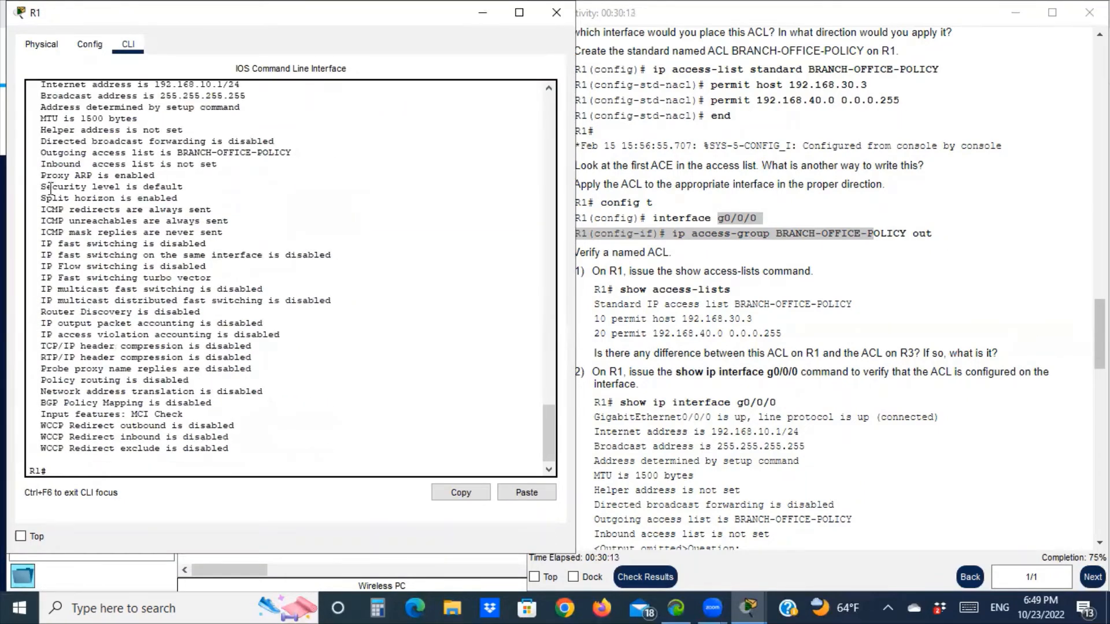
{"action": "scroll", "coordinate": [77, 185], "scroll_direction": "up", "scroll_amount": 3}
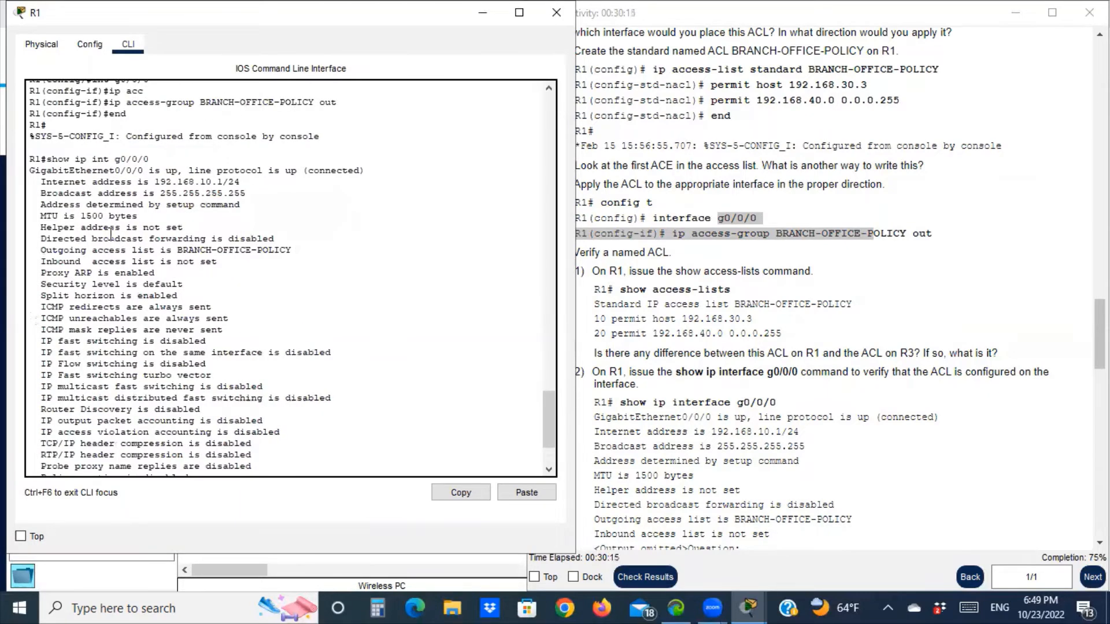
{"action": "left_click_drag", "start_coordinate": [37, 255], "coordinate": [255, 256]}
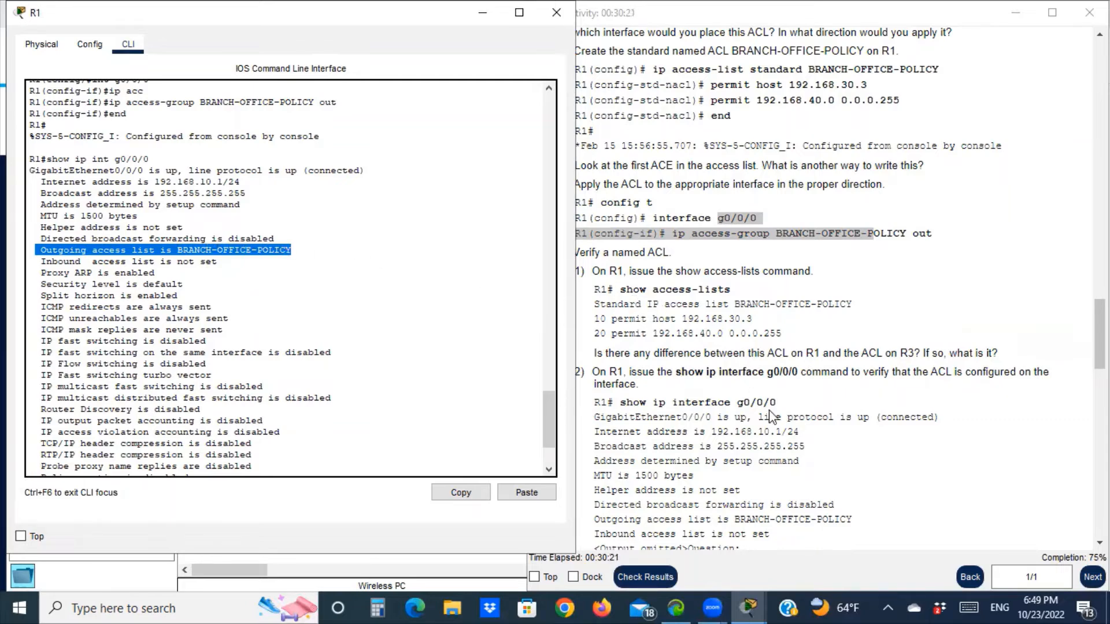
Read the ACL test instruction about pinging PC-A, and switch from R1 to PC-C's command prompt.
{"action": "scroll", "coordinate": [775, 415], "scroll_direction": "down", "scroll_amount": 2}
{"action": "scroll", "coordinate": [780, 419], "scroll_direction": "down", "scroll_amount": 3}
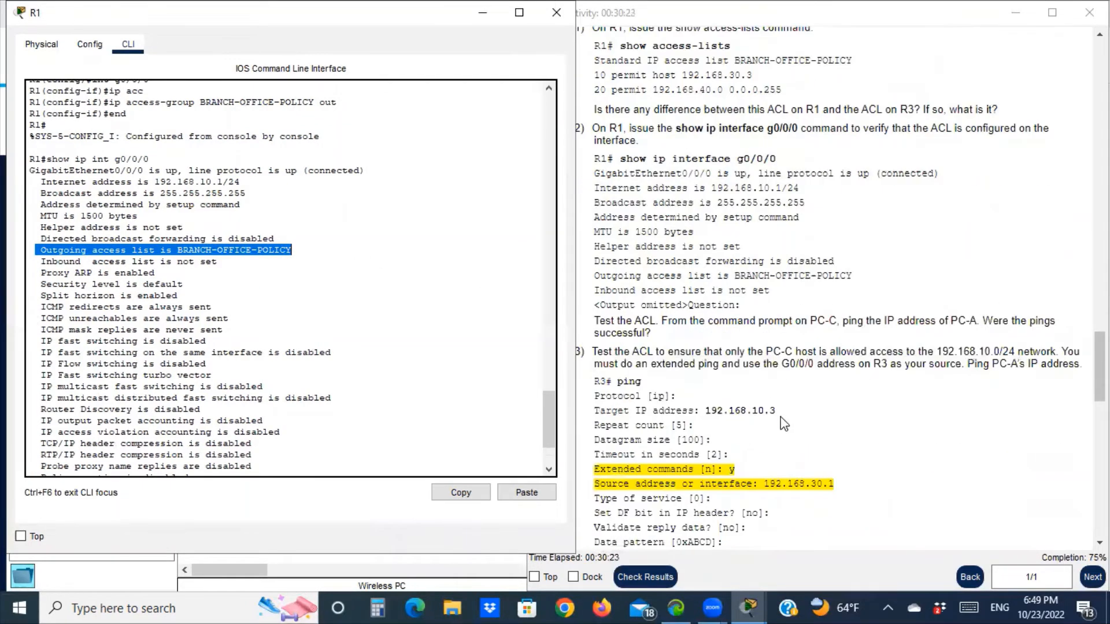
{"action": "left_click_drag", "start_coordinate": [612, 322], "coordinate": [659, 322]}
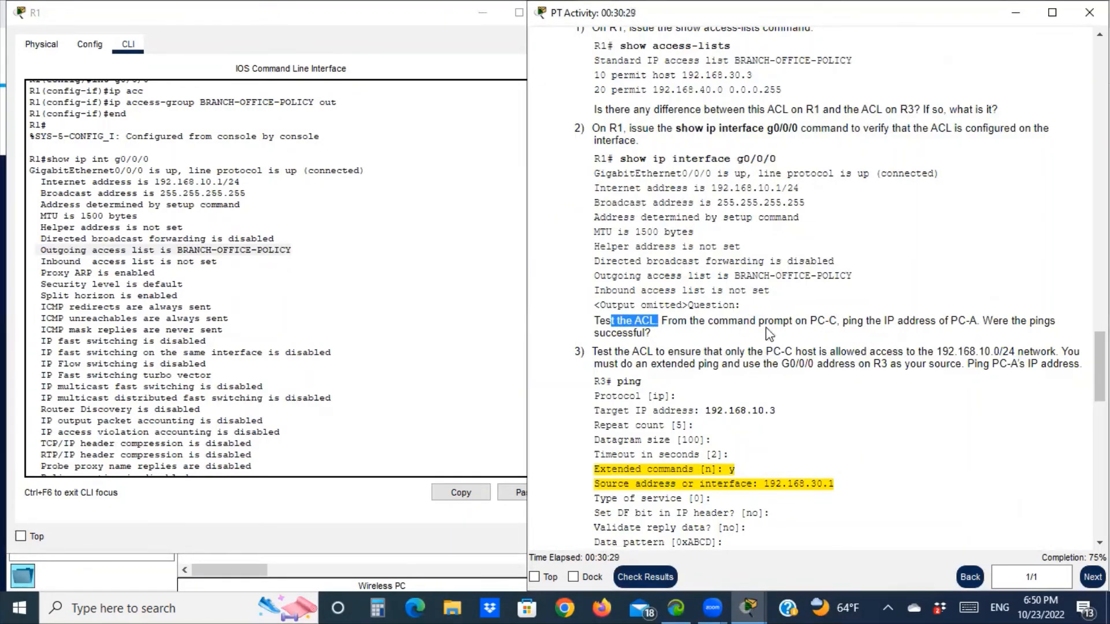
{"action": "left_click", "coordinate": [478, 16]}
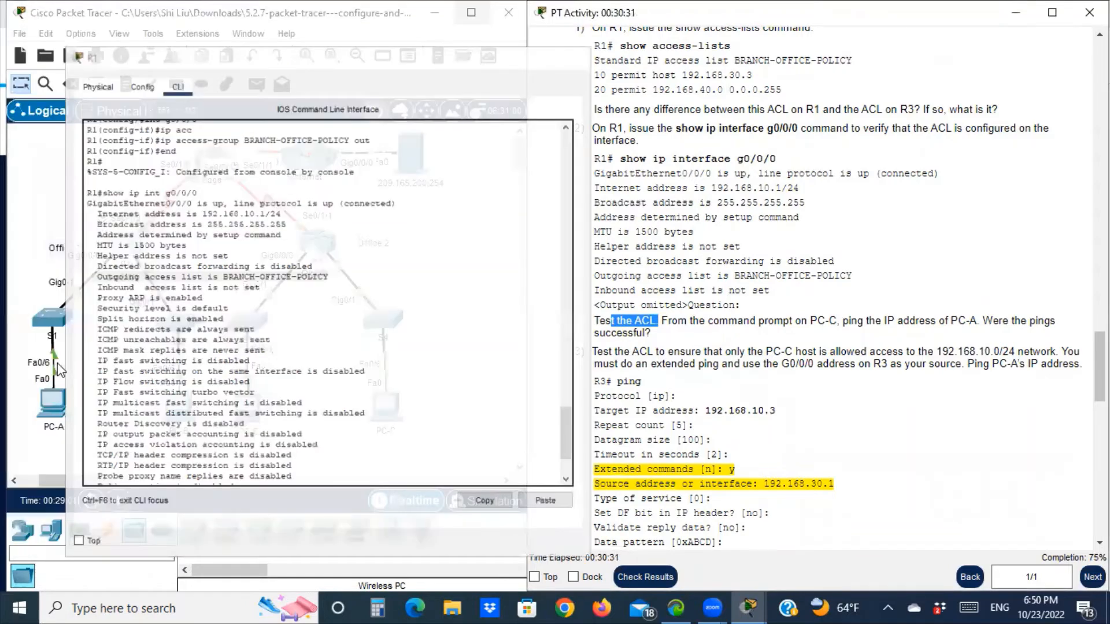
{"action": "left_click", "coordinate": [251, 406]}
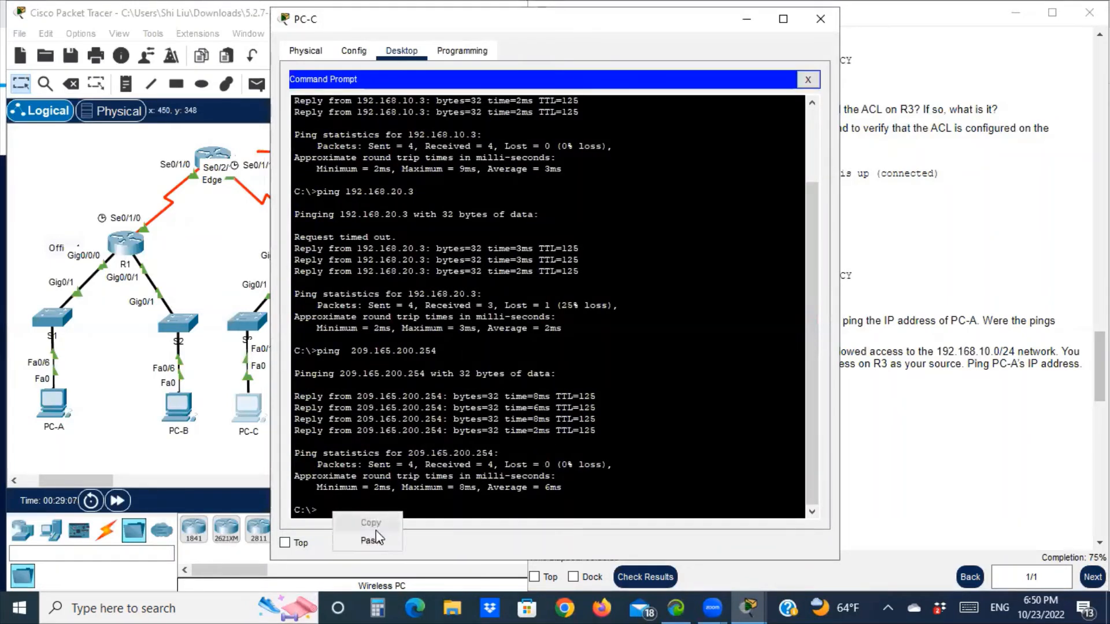
{"action": "left_click", "coordinate": [370, 545]}
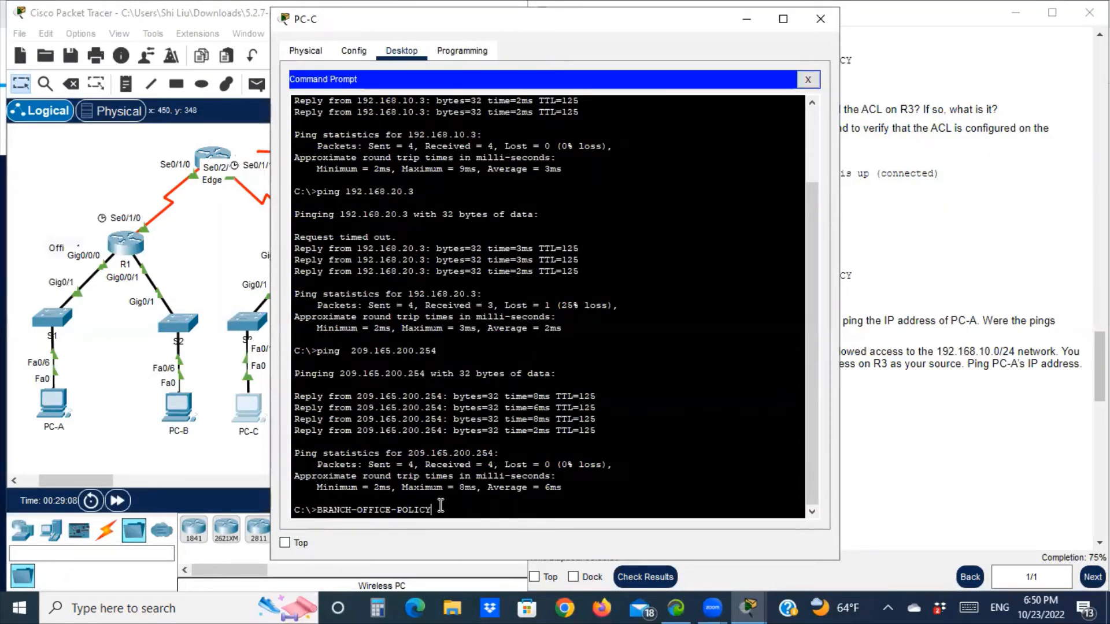
{"action": "left_click_drag", "start_coordinate": [433, 510], "coordinate": [332, 511]}
{"action": "key", "text": "BackSpace"}
{"action": "key", "text": "BackSpace"}
{"action": "key", "text": "BackSpace"}
{"action": "key", "text": "BackSpace"}
{"action": "key", "text": "BackSpace"}
{"action": "key", "text": "BackSpace"}
{"action": "key", "text": "BackSpace"}
{"action": "key", "text": "BackSpace"}
{"action": "key", "text": "BackSpace"}
{"action": "key", "text": "BackSpace"}
{"action": "key", "text": "BackSpace"}
{"action": "key", "text": "BackSpace"}
{"action": "key", "text": "BackSpace"}
{"action": "key", "text": "BackSpace"}
{"action": "key", "text": "BackSpace"}
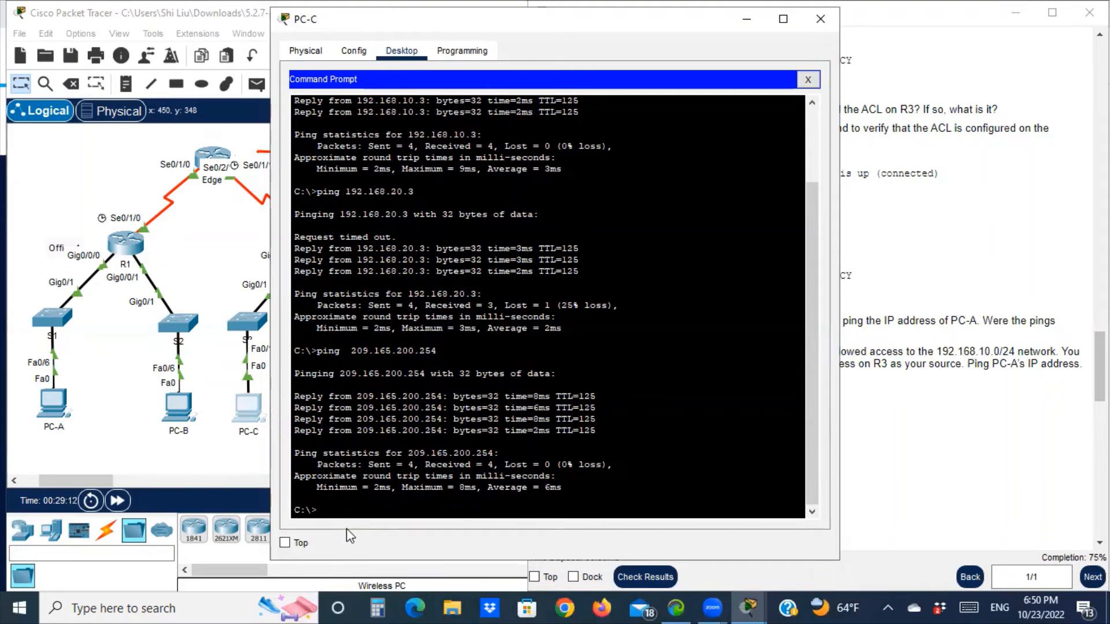
Ping PC-A at 192.168.10.3 from PC-C by reusing the earlier ping command with an edited address.
{"action": "mouse_move", "coordinate": [408, 190]}
{"action": "left_mouse_down"}
{"action": "mouse_move", "coordinate": [317, 197]}
{"action": "mouse_move", "coordinate": [413, 192]}
{"action": "left_mouse_up"}
{"action": "right_click", "coordinate": [357, 191]}
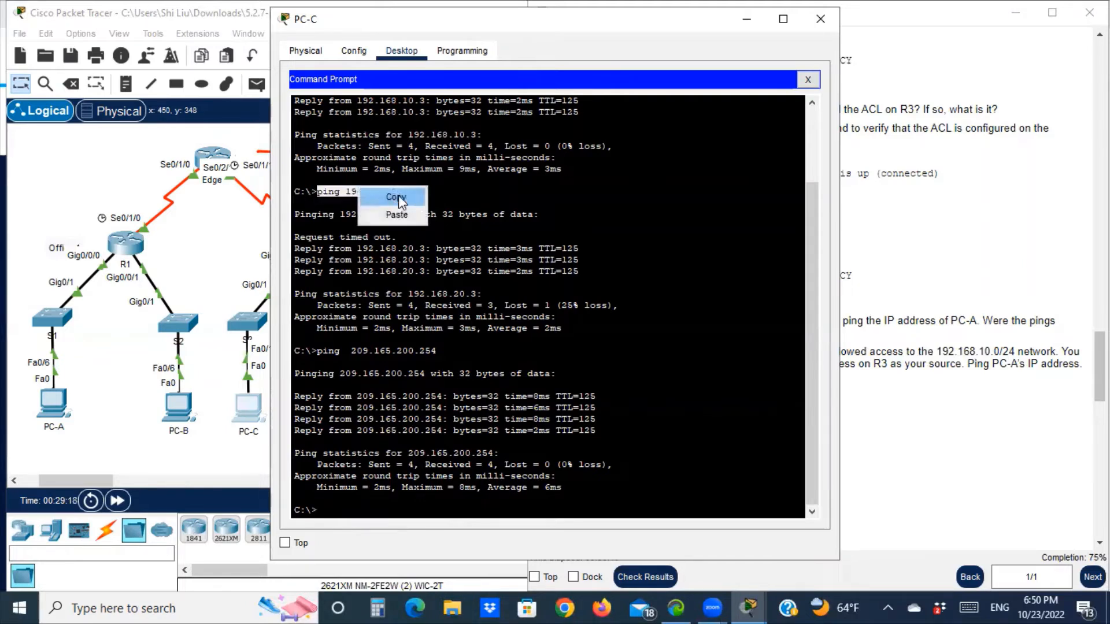
{"action": "left_click", "coordinate": [399, 198]}
{"action": "left_click", "coordinate": [332, 509]}
{"action": "right_click", "coordinate": [332, 512]}
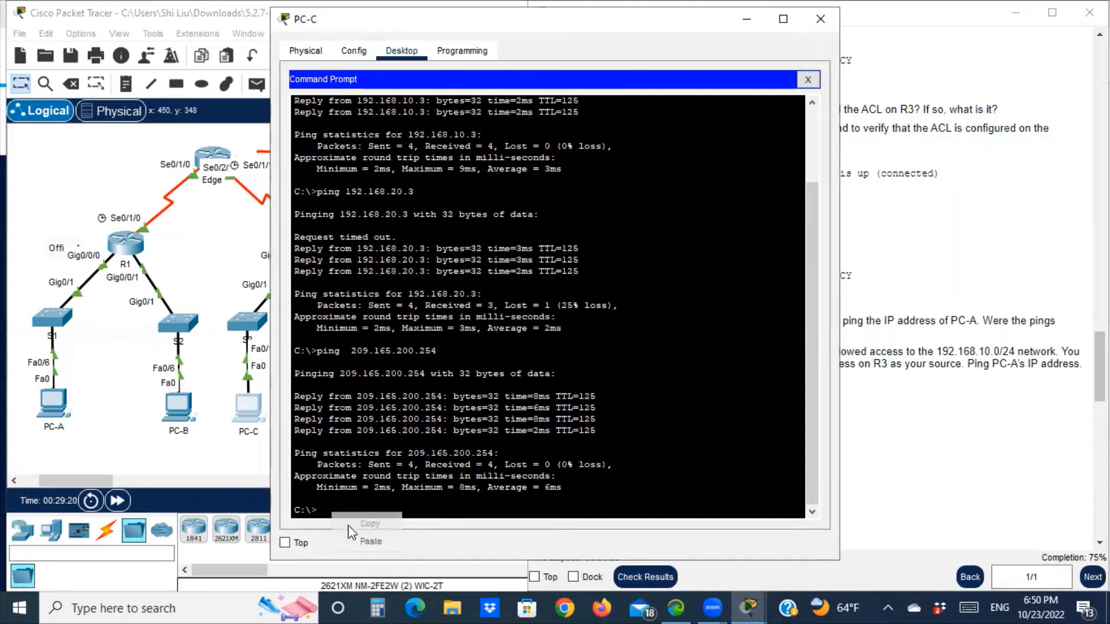
{"action": "left_click", "coordinate": [370, 541]}
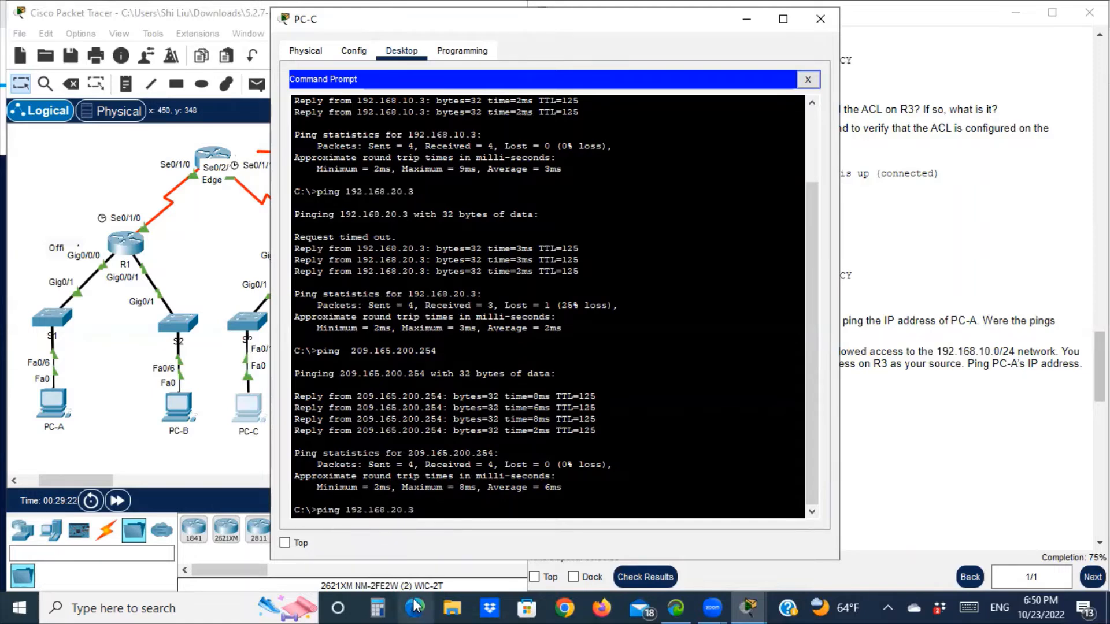
{"action": "key", "text": "BackSpace"}
{"action": "type", "text": "1"}
{"action": "key", "text": "Return"}
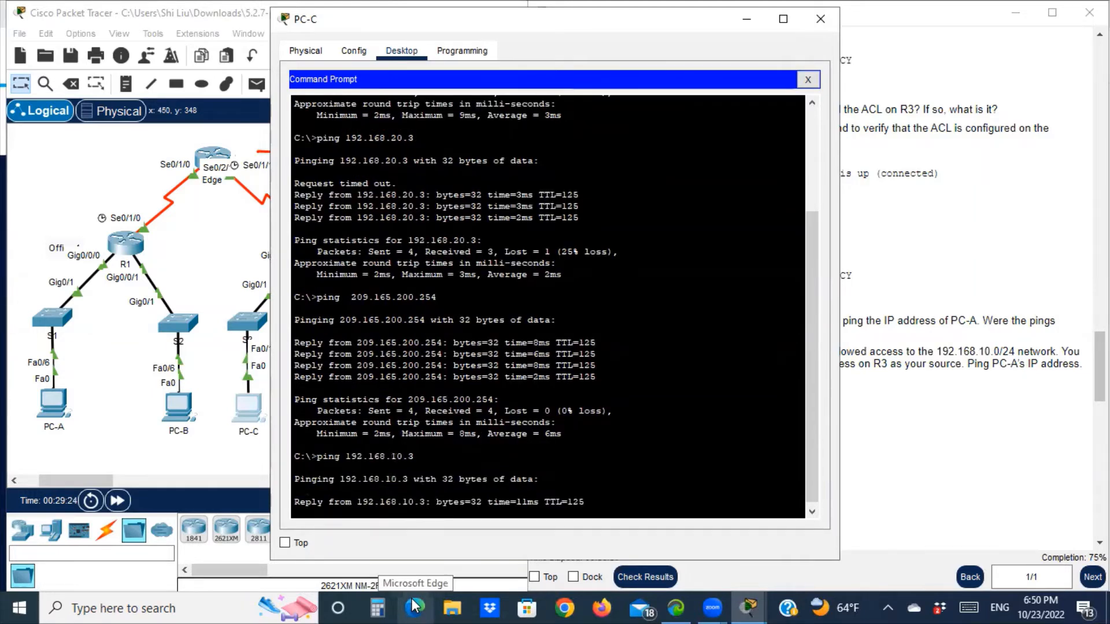
Review the extended ping instruction for testing access to the 192.168.10.0/24 network, and open R3's command line.
{"action": "left_click", "coordinate": [746, 26]}
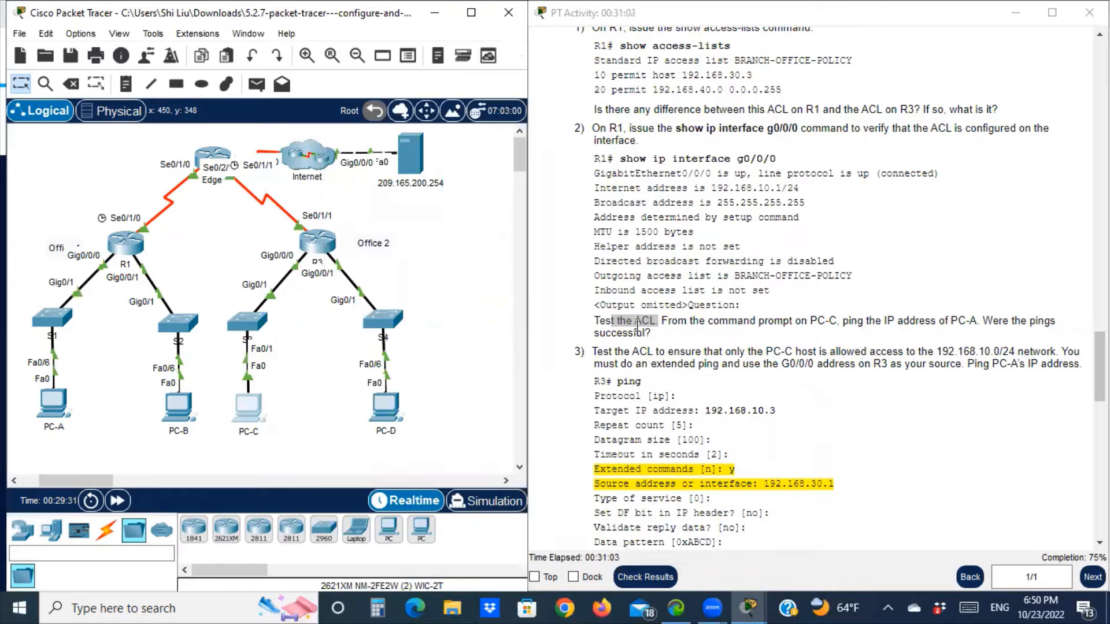
{"action": "scroll", "coordinate": [633, 355], "scroll_direction": "down", "scroll_amount": 1}
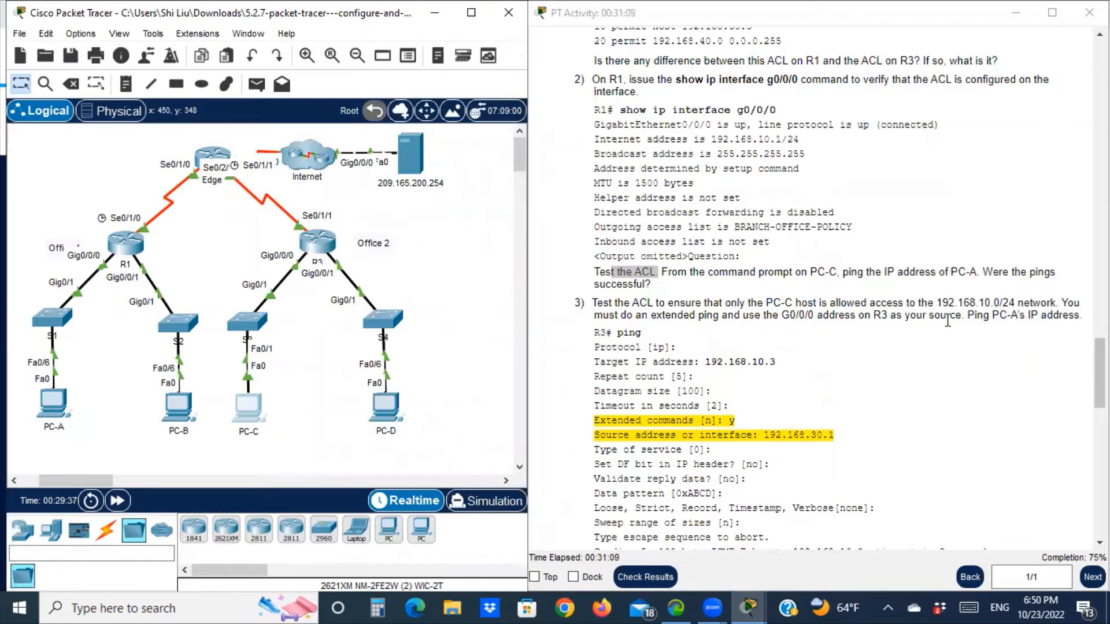
{"action": "left_click_drag", "start_coordinate": [978, 305], "coordinate": [1041, 304]}
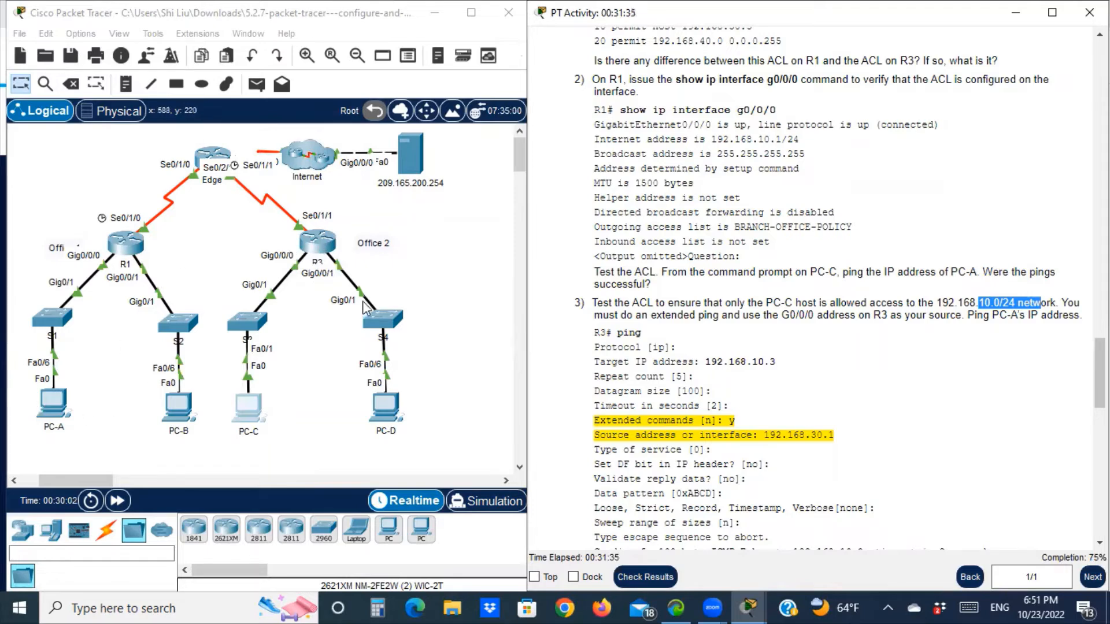
{"action": "left_click", "coordinate": [318, 260]}
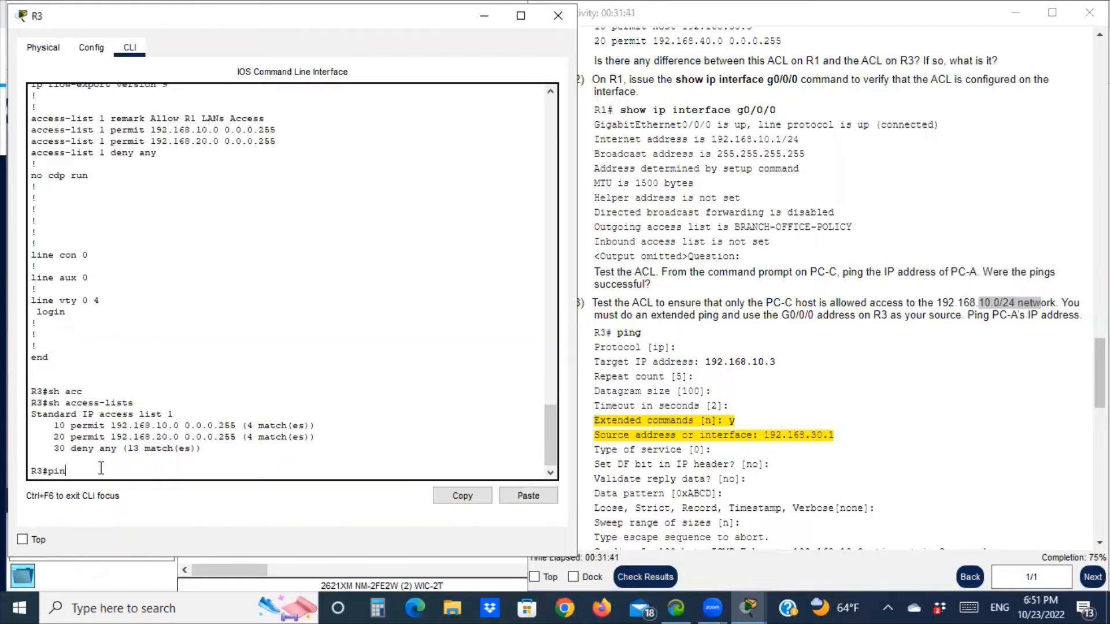
Start an interactive ping on R3 with the default protocol and target IP address 192.168.10.3, copied from the instructions.
{"action": "type", "text": "ping"}
{"action": "key", "text": "Return"}
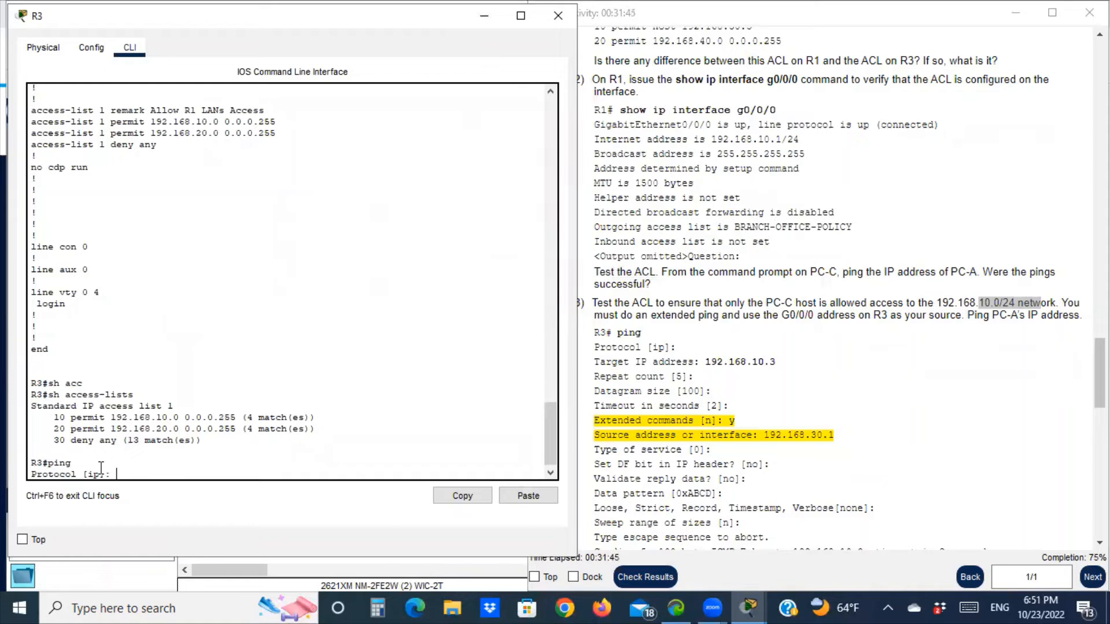
{"action": "key", "text": "Return"}
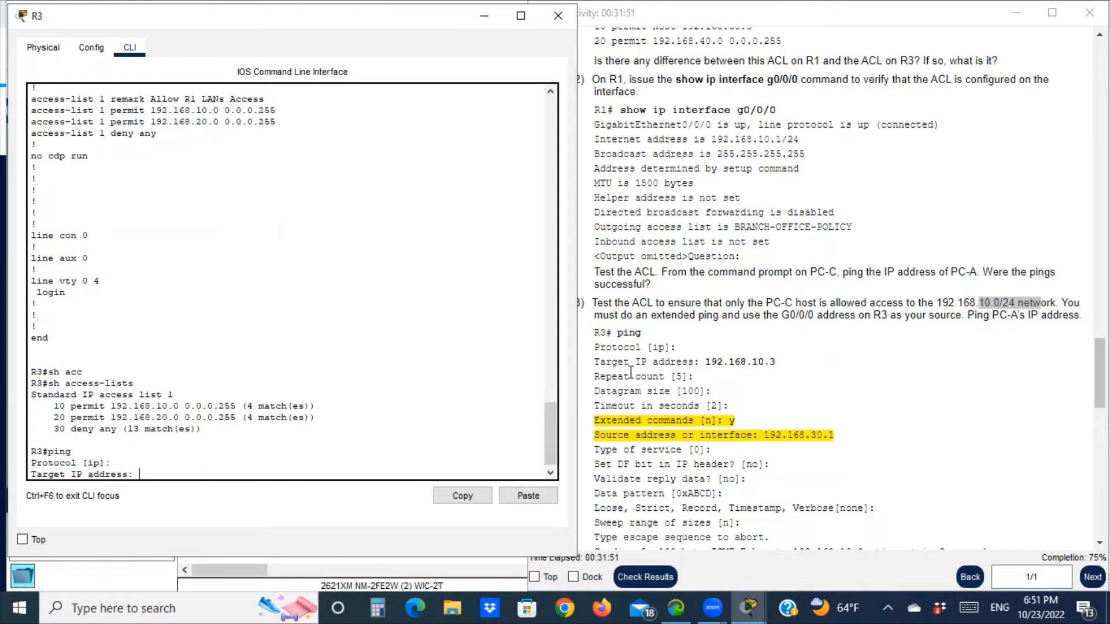
{"action": "left_click_drag", "start_coordinate": [778, 363], "coordinate": [706, 363]}
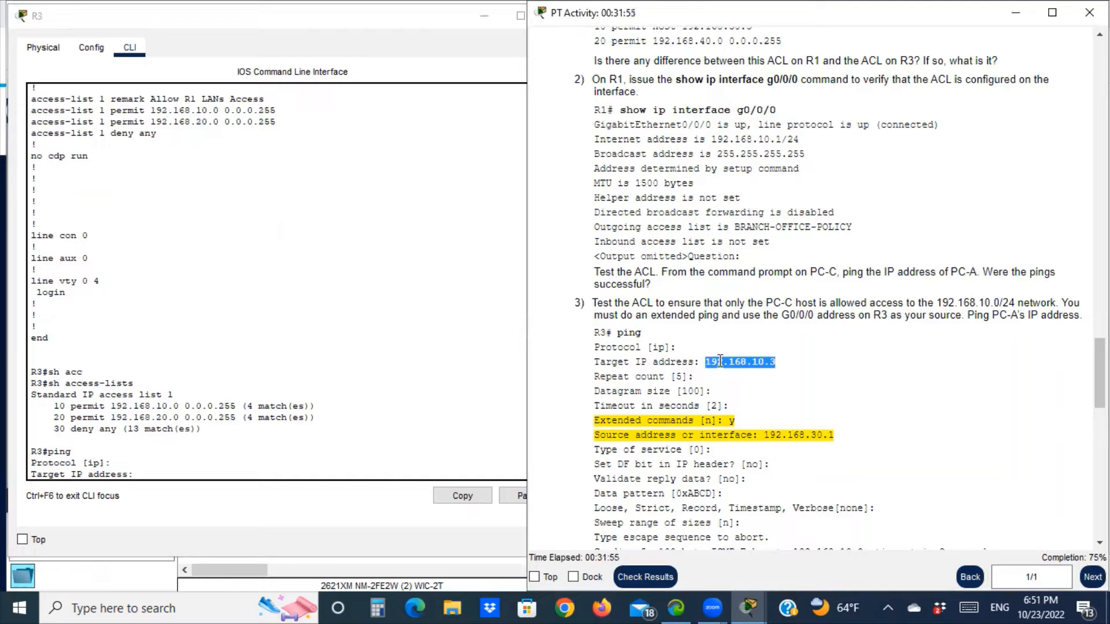
{"action": "right_click", "coordinate": [721, 368]}
{"action": "left_click", "coordinate": [753, 370]}
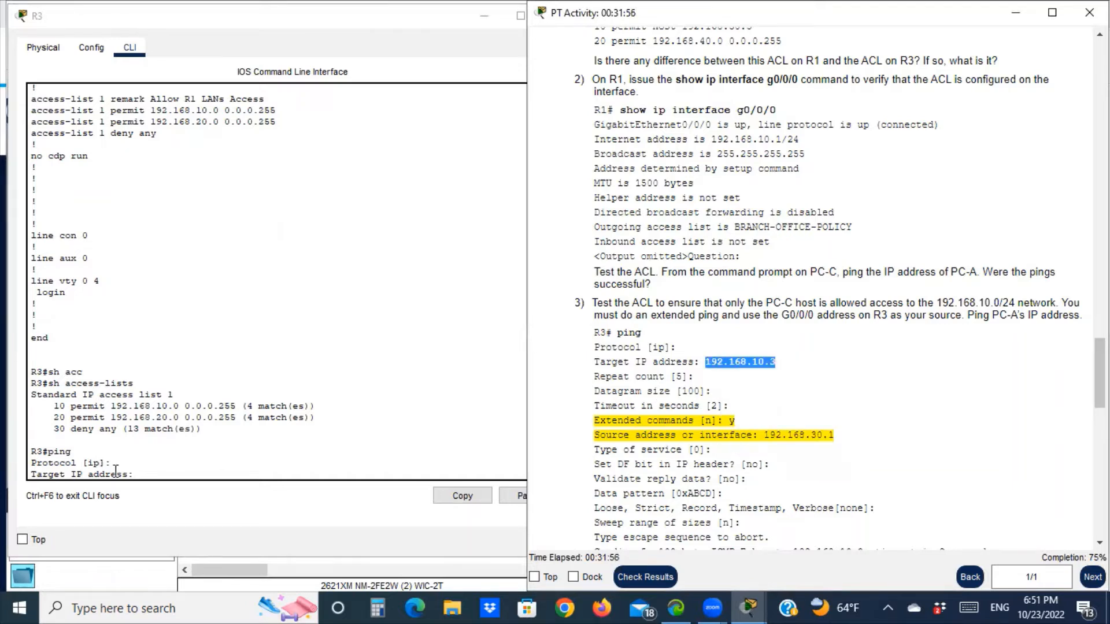
{"action": "left_click", "coordinate": [153, 472]}
{"action": "right_click", "coordinate": [153, 473]}
{"action": "left_click", "coordinate": [208, 501]}
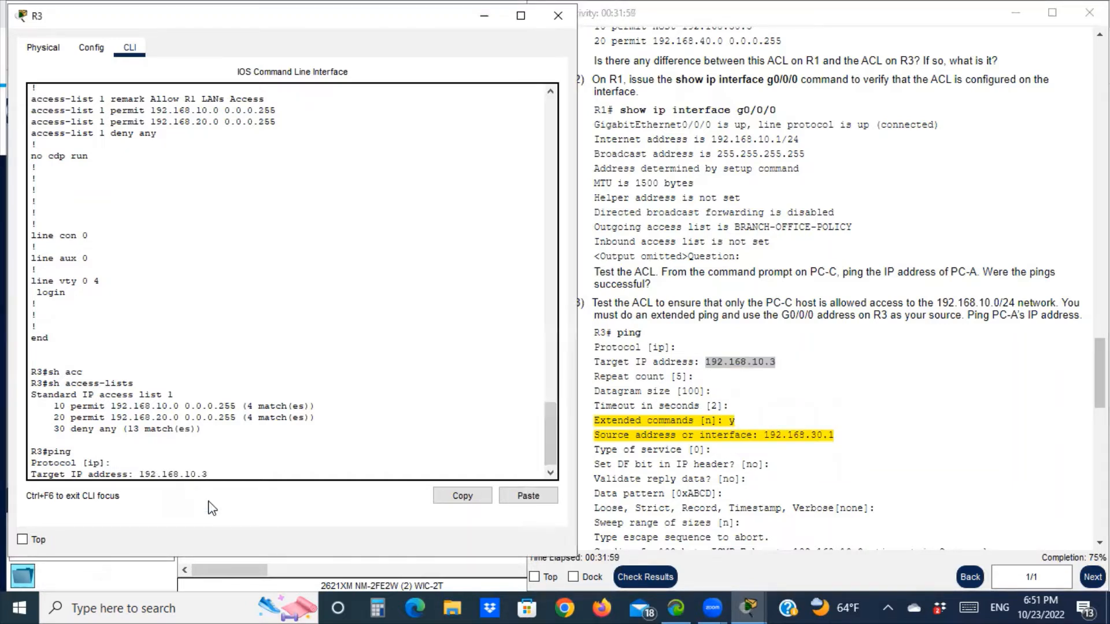
{"action": "key", "text": "Return"}
Accept the default repeat count, datagram size and timeout, and answer y to extended commands.
{"action": "key", "text": "Return"}
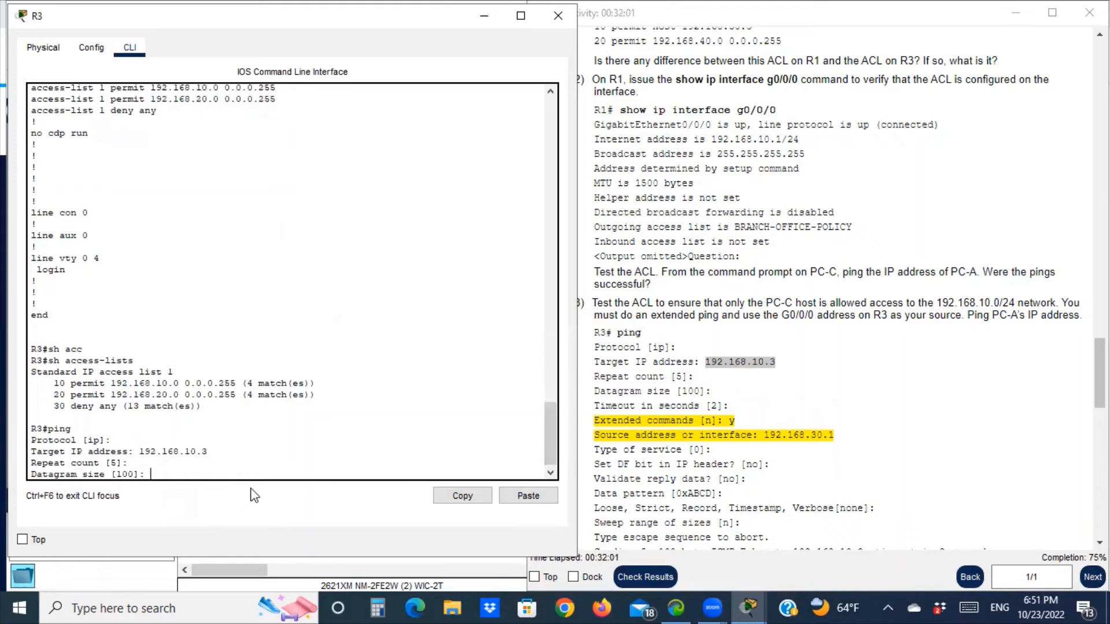
{"action": "key", "text": "Return"}
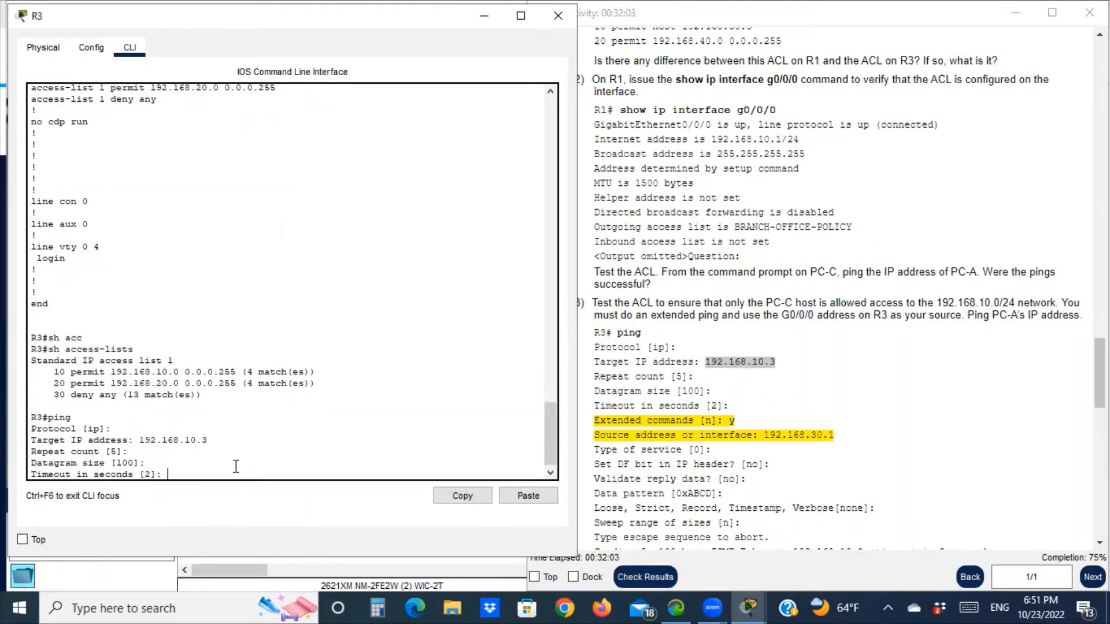
{"action": "key", "text": "Return"}
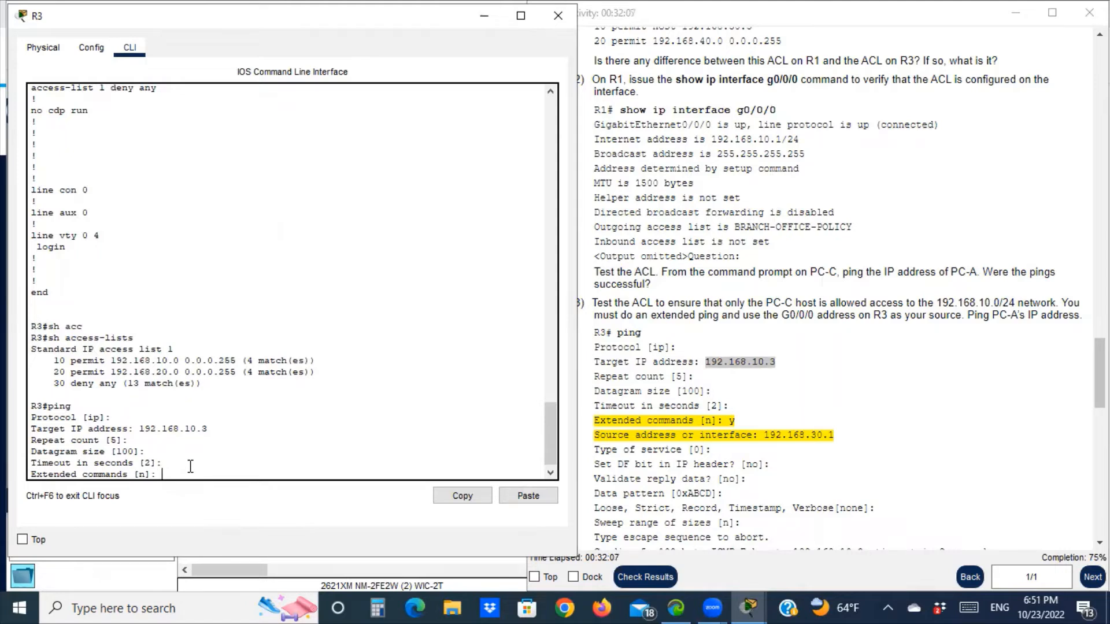
{"action": "key", "text": "Return"}
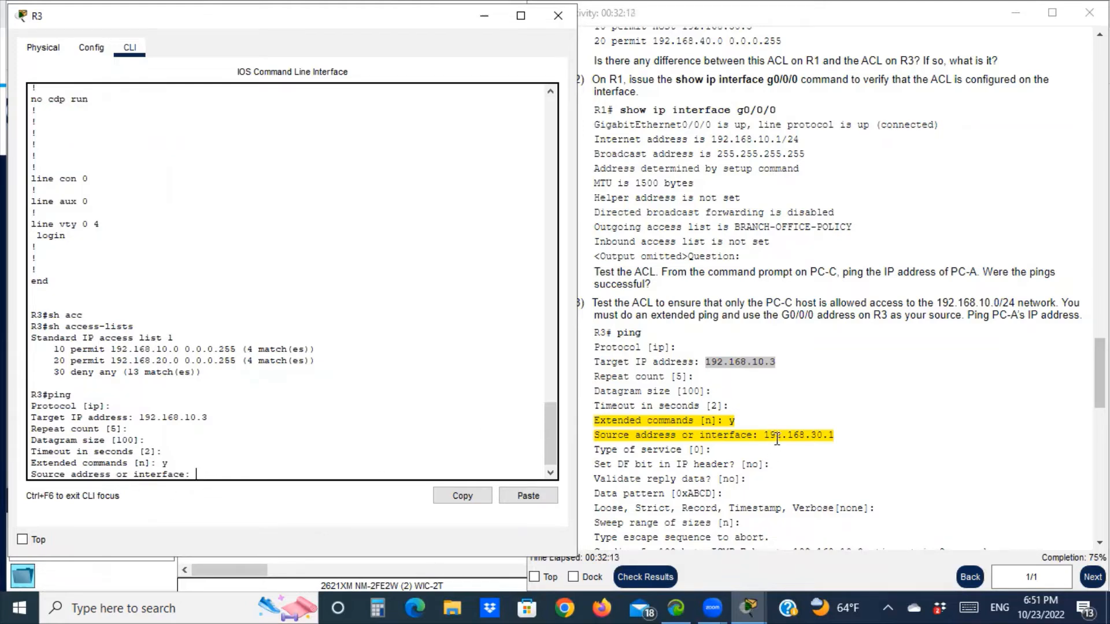
Enter 192.168.30.1, copied from the instructions, as the extended ping's source address.
{"action": "left_click_drag", "start_coordinate": [834, 438], "coordinate": [764, 434]}
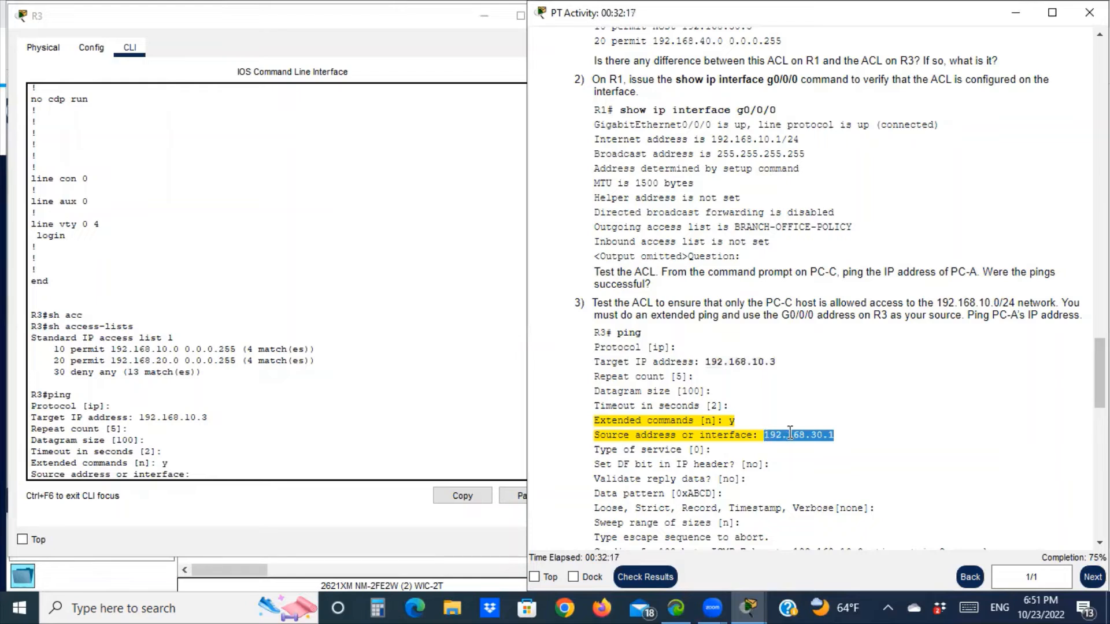
{"action": "right_click", "coordinate": [787, 434]}
{"action": "left_click", "coordinate": [827, 443]}
{"action": "left_click", "coordinate": [226, 471]}
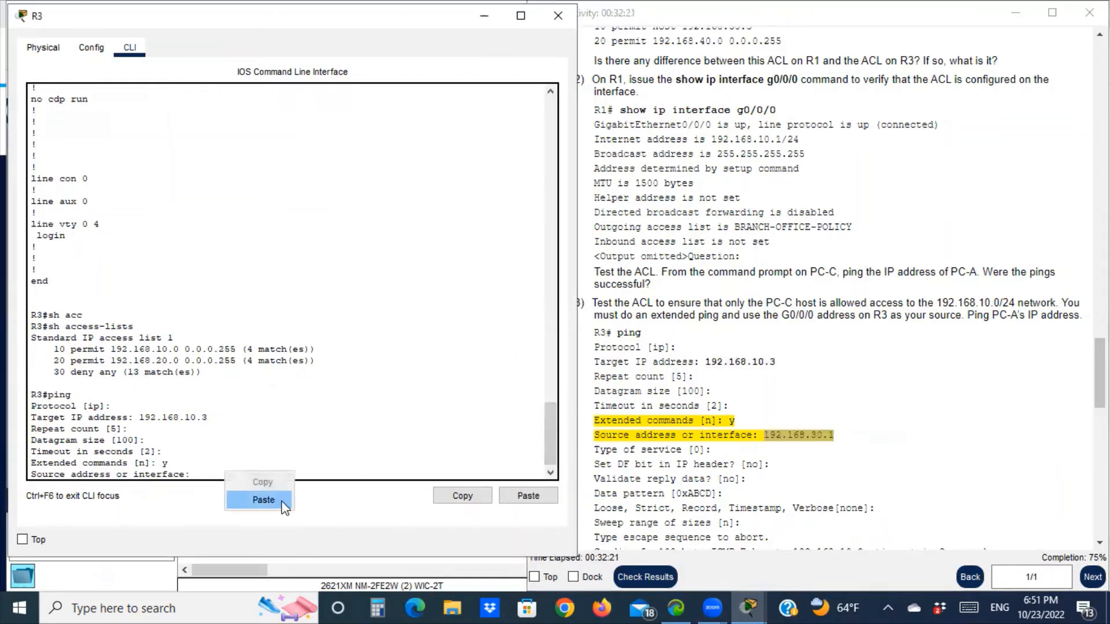
{"action": "left_click", "coordinate": [282, 501]}
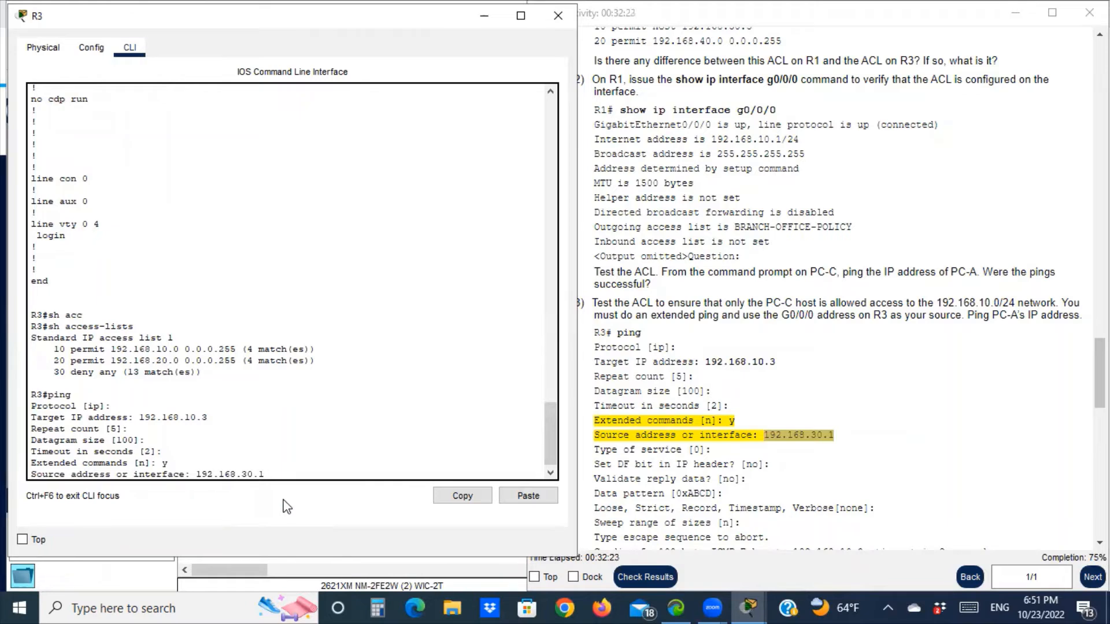
Accept the defaults for all remaining extended ping prompts on R3, from type of service to sweep range, and run the ping.
{"action": "key", "text": "Return"}
{"action": "key", "text": "Return"}
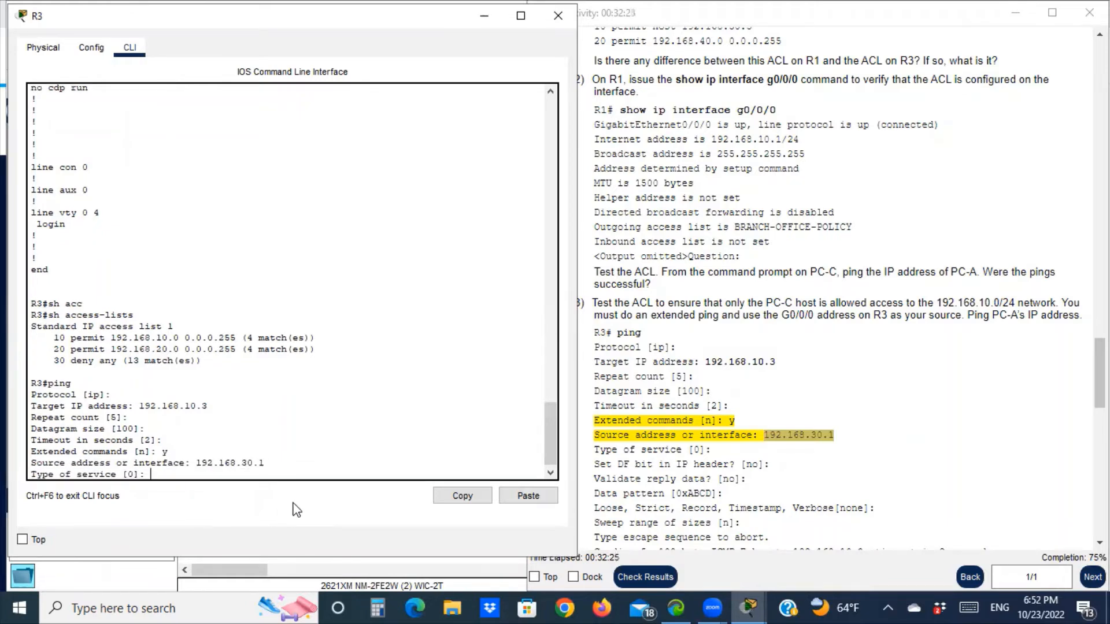
{"action": "key", "text": "Return"}
{"action": "key", "text": "Return"}
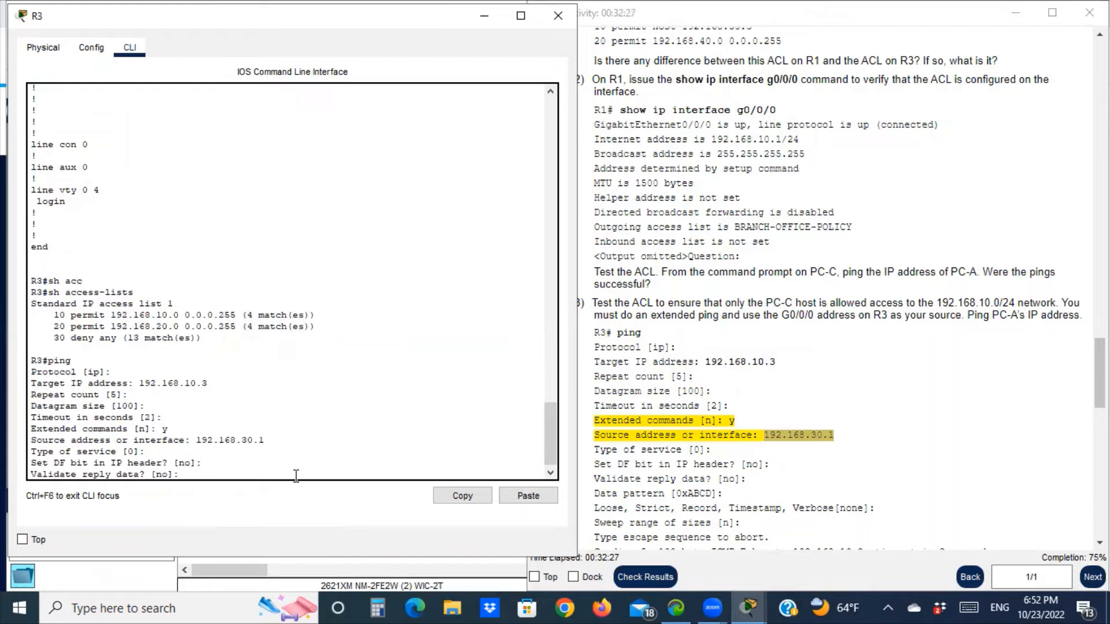
{"action": "scroll", "coordinate": [692, 376], "scroll_direction": "down", "scroll_amount": 4}
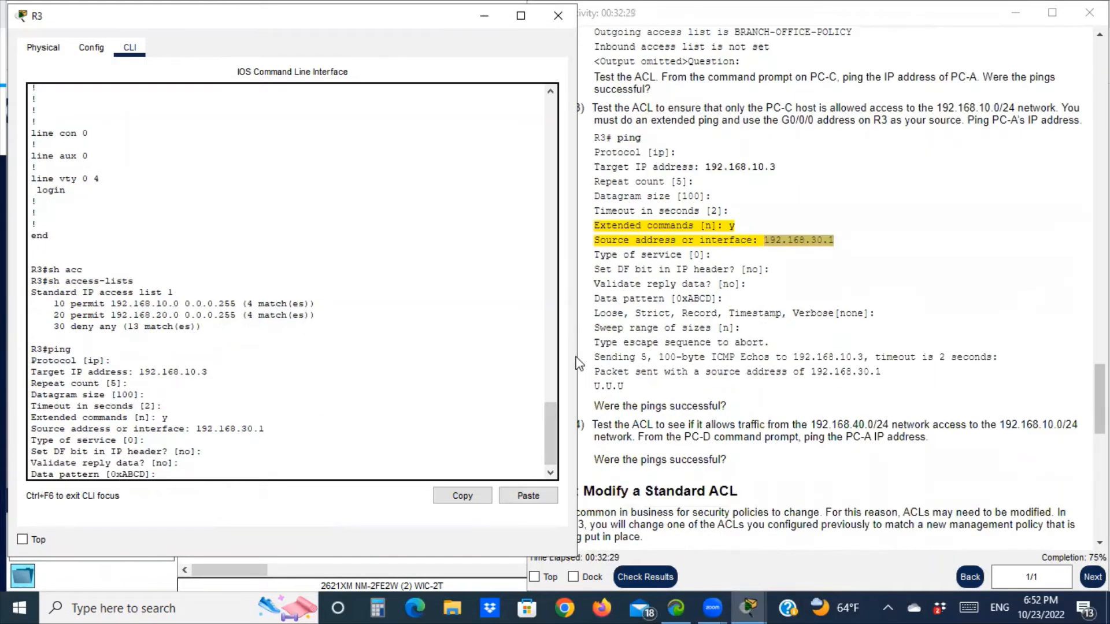
{"action": "key", "text": "Return"}
{"action": "scroll", "coordinate": [625, 356], "scroll_direction": "down", "scroll_amount": 5}
{"action": "scroll", "coordinate": [656, 373], "scroll_direction": "up", "scroll_amount": 4}
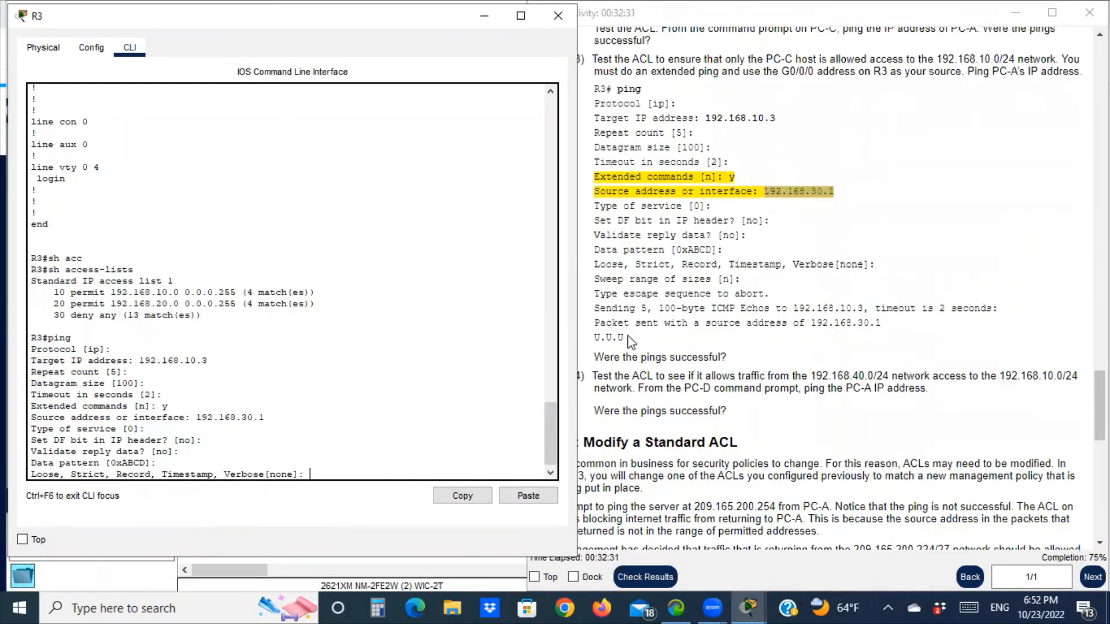
{"action": "key", "text": "Return"}
{"action": "key", "text": "Return"}
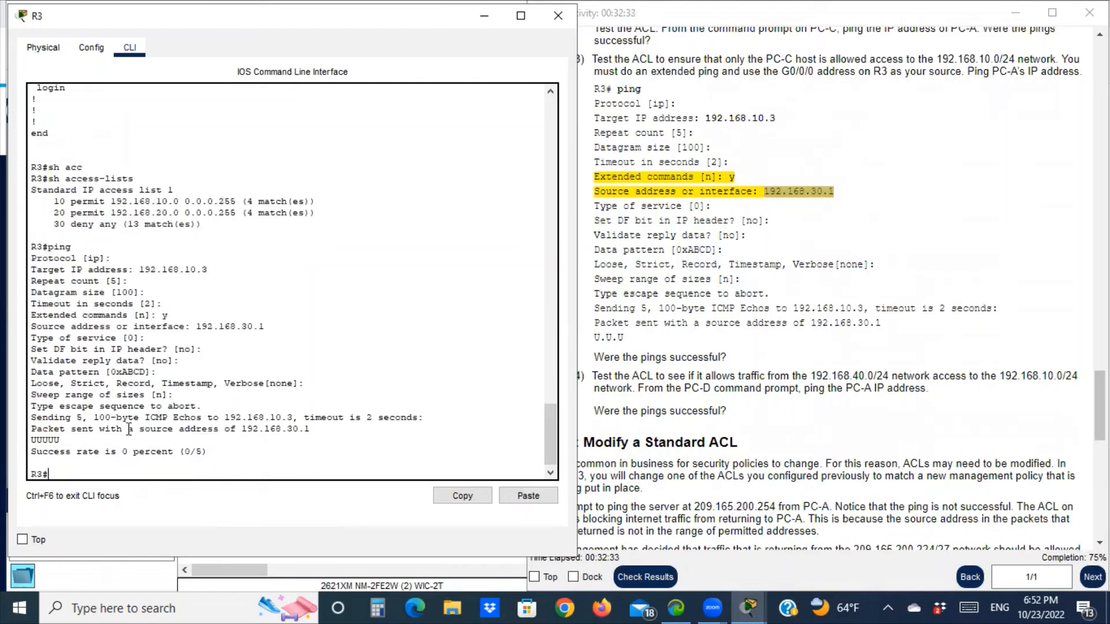
Check the extended ping's reply marks and success rate, and minimize R3's window.
{"action": "left_click_drag", "start_coordinate": [48, 452], "coordinate": [192, 456]}
{"action": "left_click_drag", "start_coordinate": [67, 441], "coordinate": [31, 440]}
{"action": "left_click", "coordinate": [483, 22]}
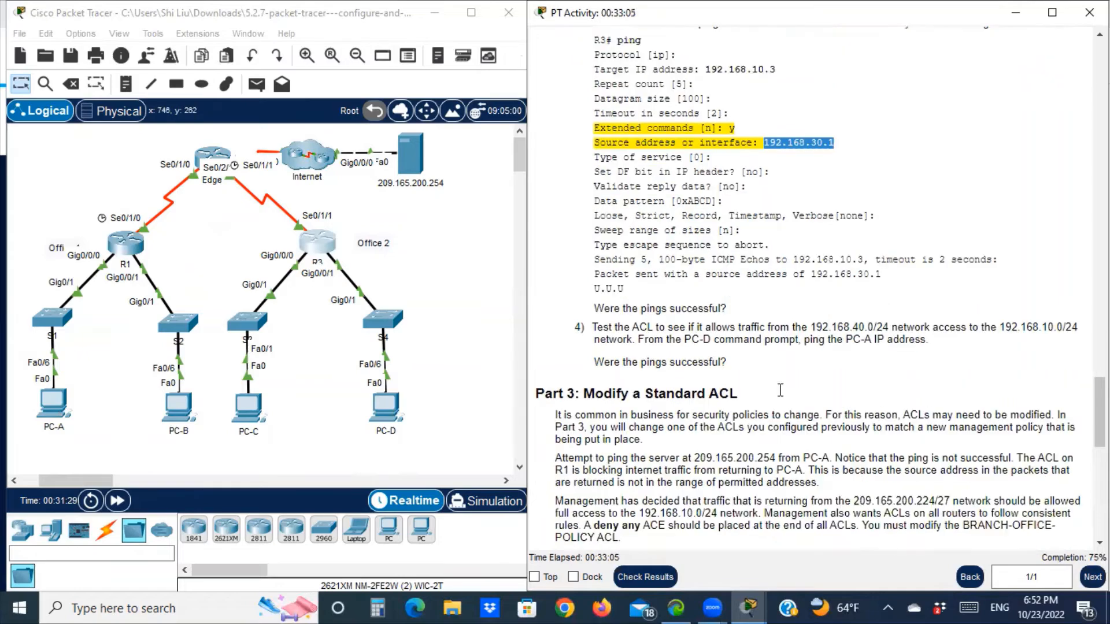
Read the Part 3 introduction about pinging 209.165.200.254 from PC-A and the new policy for the 209.165.200.224/27 network.
{"action": "scroll", "coordinate": [788, 386], "scroll_direction": "down", "scroll_amount": 5}
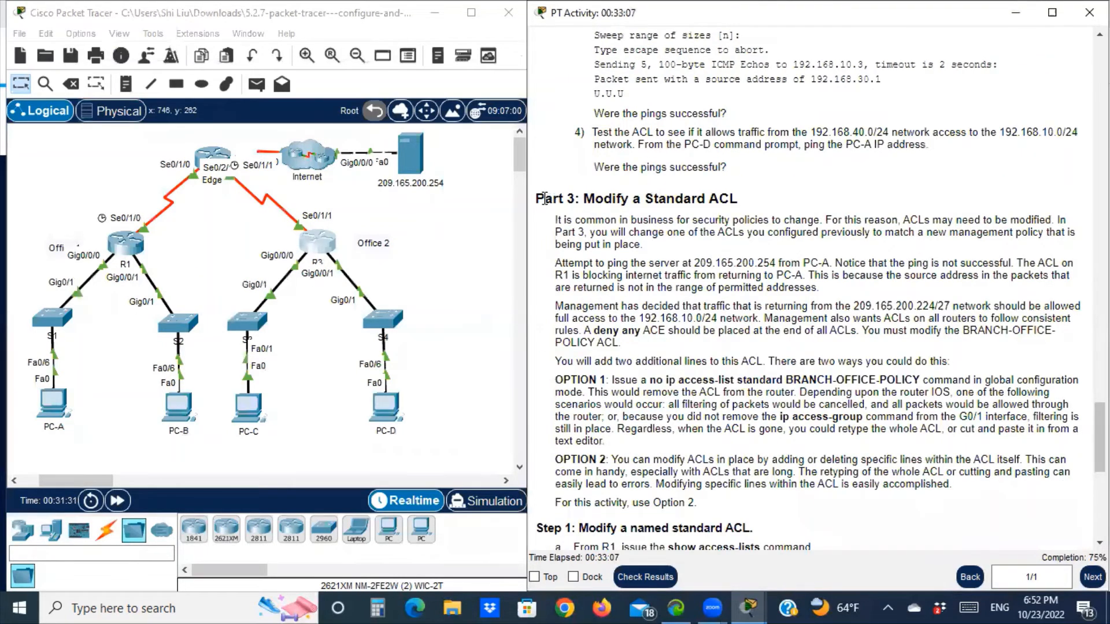
{"action": "left_click_drag", "start_coordinate": [582, 198], "coordinate": [743, 189]}
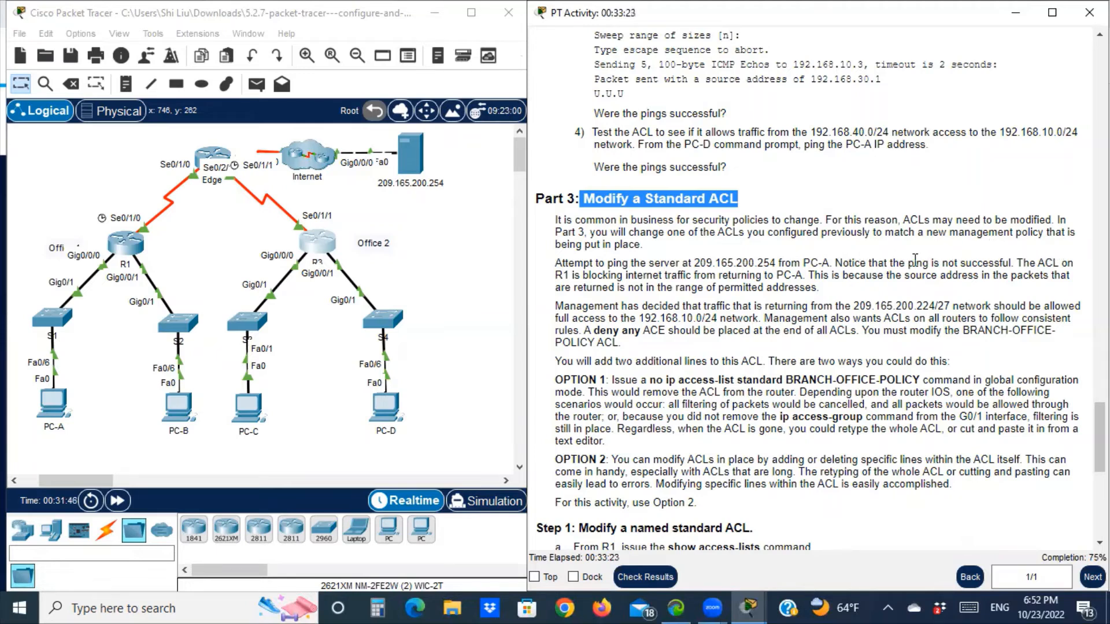
{"action": "scroll", "coordinate": [622, 291], "scroll_direction": "down", "scroll_amount": 1}
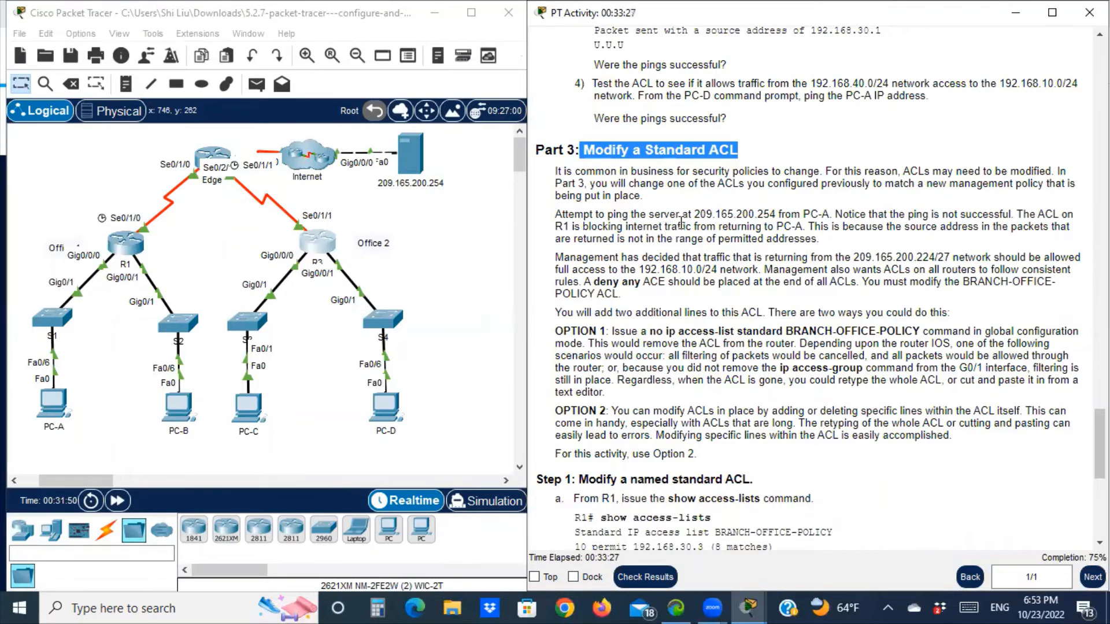
{"action": "left_click_drag", "start_coordinate": [688, 214], "coordinate": [792, 214]}
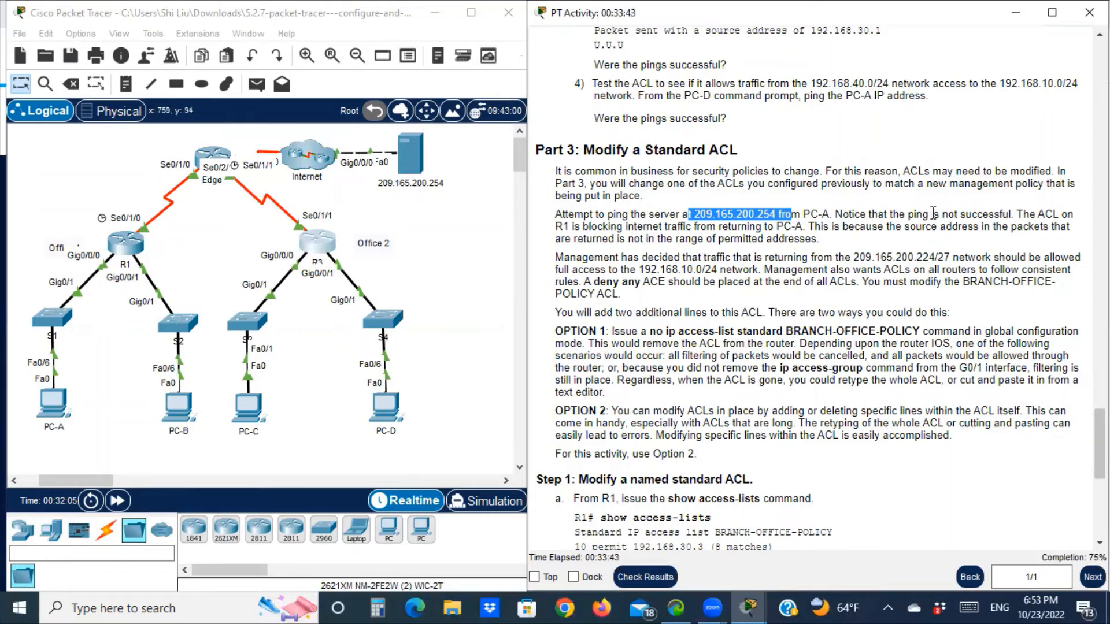
{"action": "left_click_drag", "start_coordinate": [941, 215], "coordinate": [998, 216]}
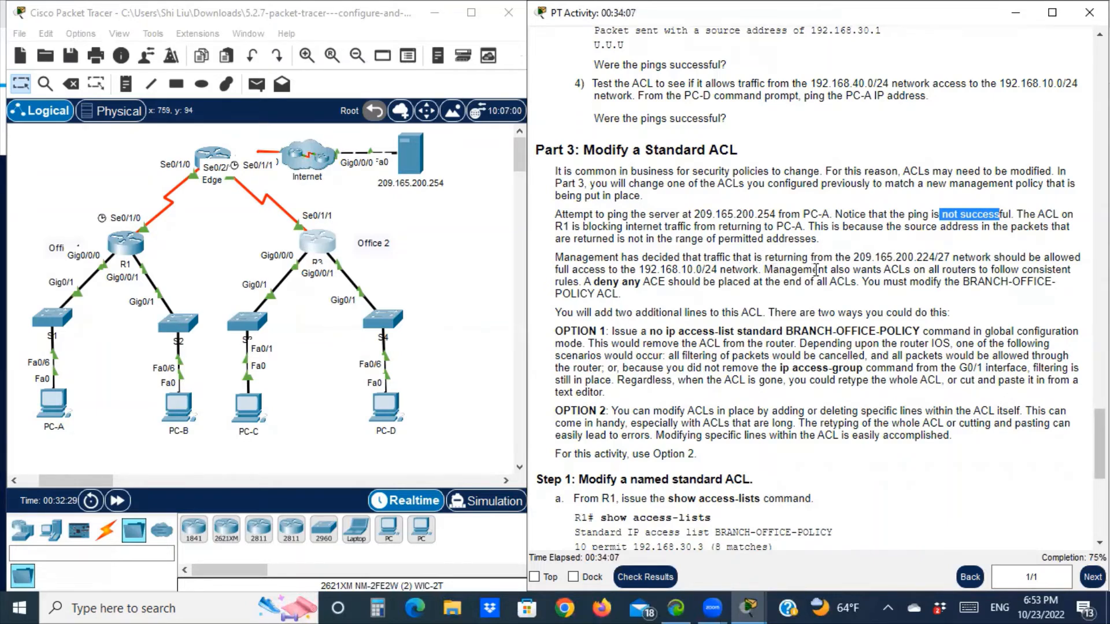
{"action": "left_click_drag", "start_coordinate": [881, 257], "coordinate": [983, 254]}
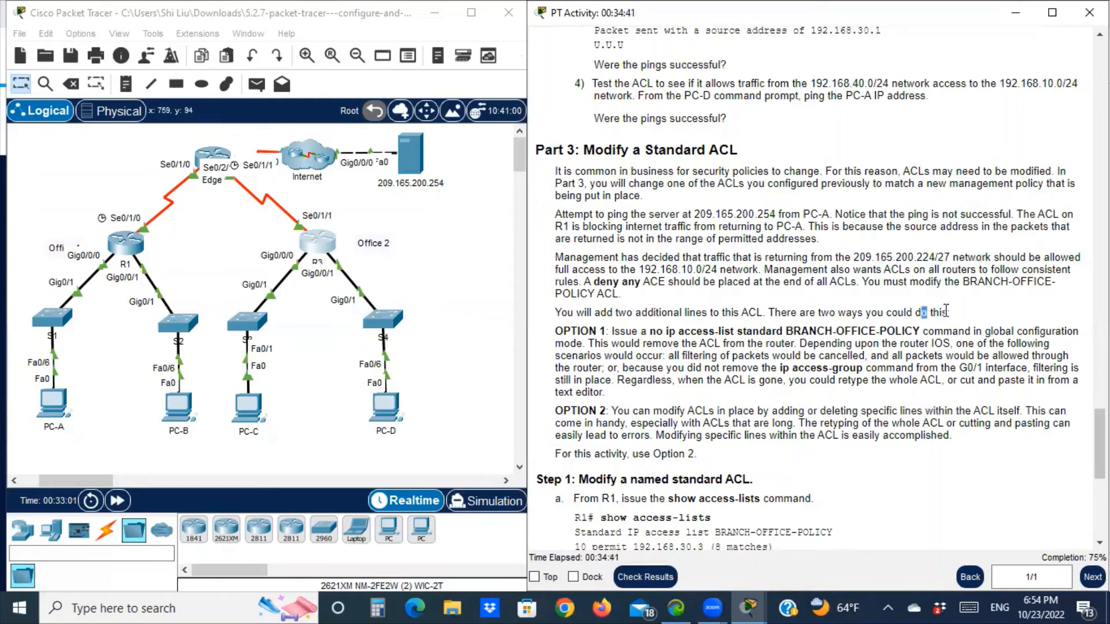
{"action": "left_click_drag", "start_coordinate": [928, 314], "coordinate": [966, 314]}
Recheck the earlier ACL tests, and examine the two options for modifying BRANCH-OFFICE-POLICY and the Step 1 instructions.
{"action": "scroll", "coordinate": [875, 129], "scroll_direction": "up", "scroll_amount": 3}
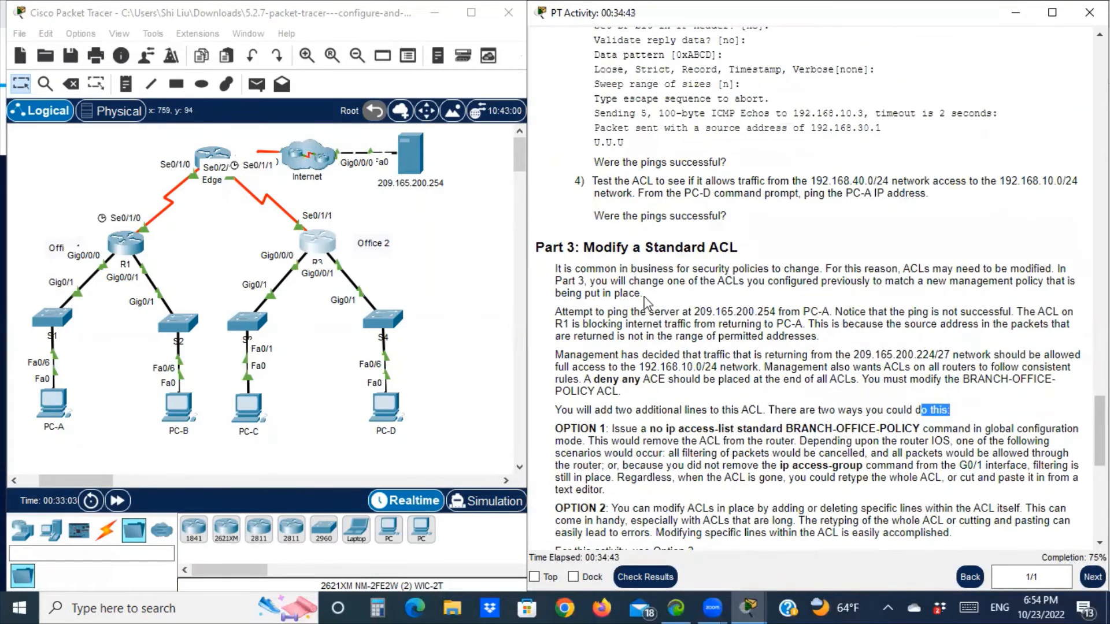
{"action": "scroll", "coordinate": [658, 184], "scroll_direction": "up", "scroll_amount": 3}
{"action": "scroll", "coordinate": [662, 181], "scroll_direction": "up", "scroll_amount": 6}
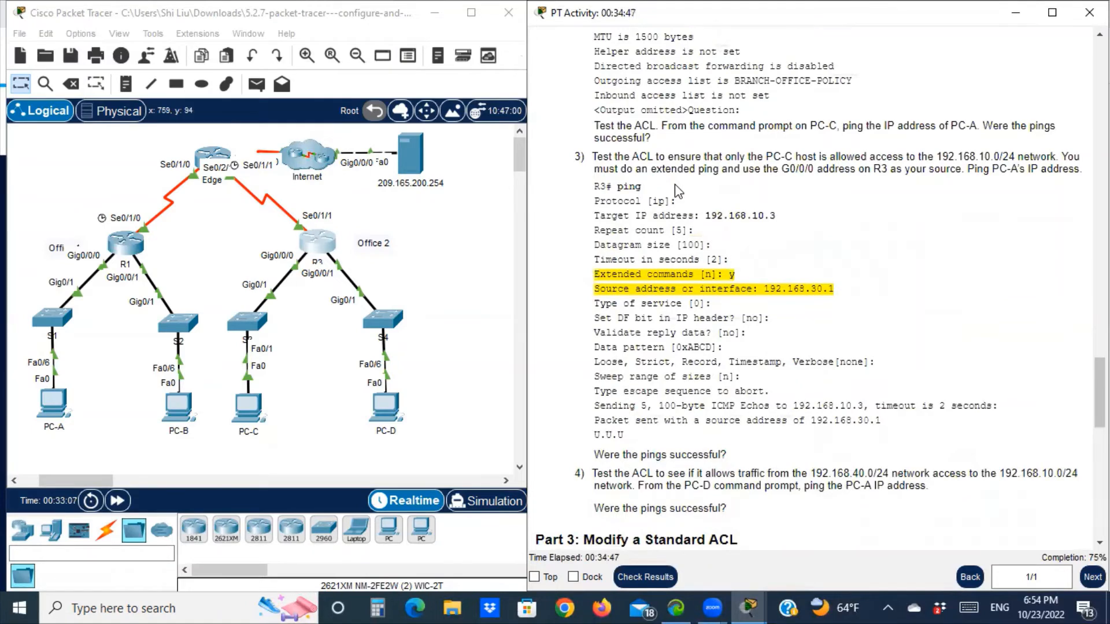
{"action": "scroll", "coordinate": [678, 191], "scroll_direction": "down", "scroll_amount": 15}
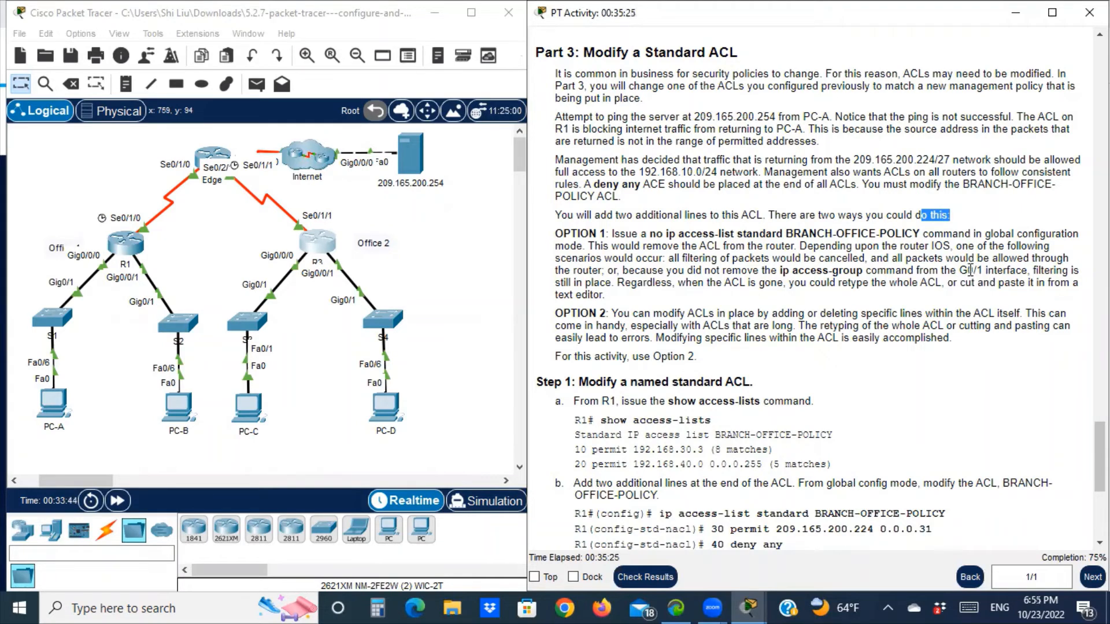
{"action": "left_click_drag", "start_coordinate": [957, 270], "coordinate": [993, 271]}
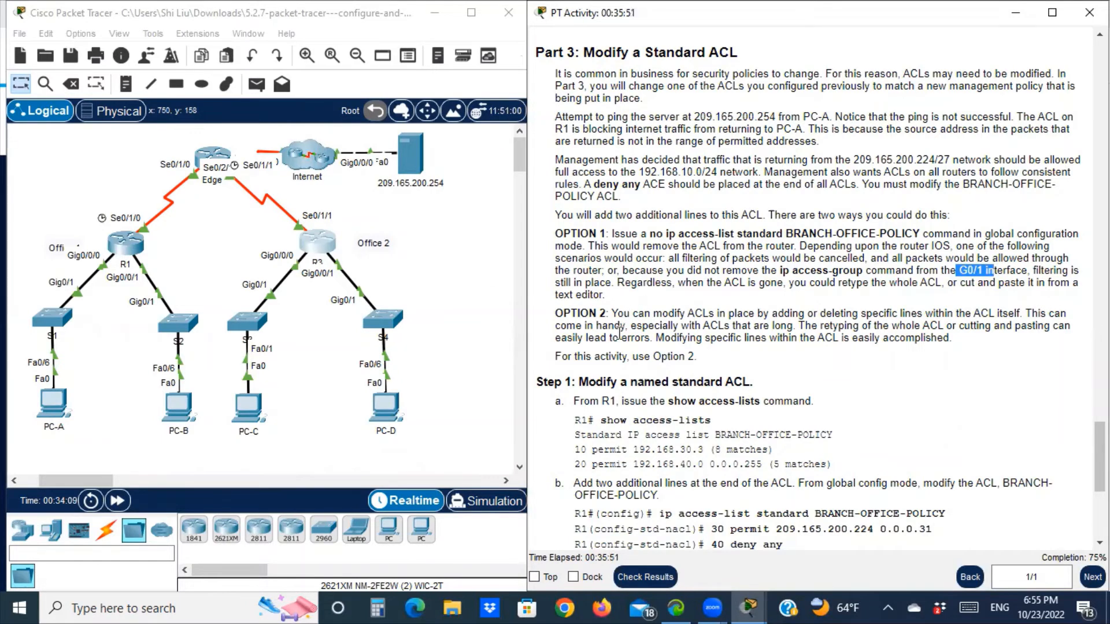
{"action": "scroll", "coordinate": [628, 314], "scroll_direction": "down", "scroll_amount": 1}
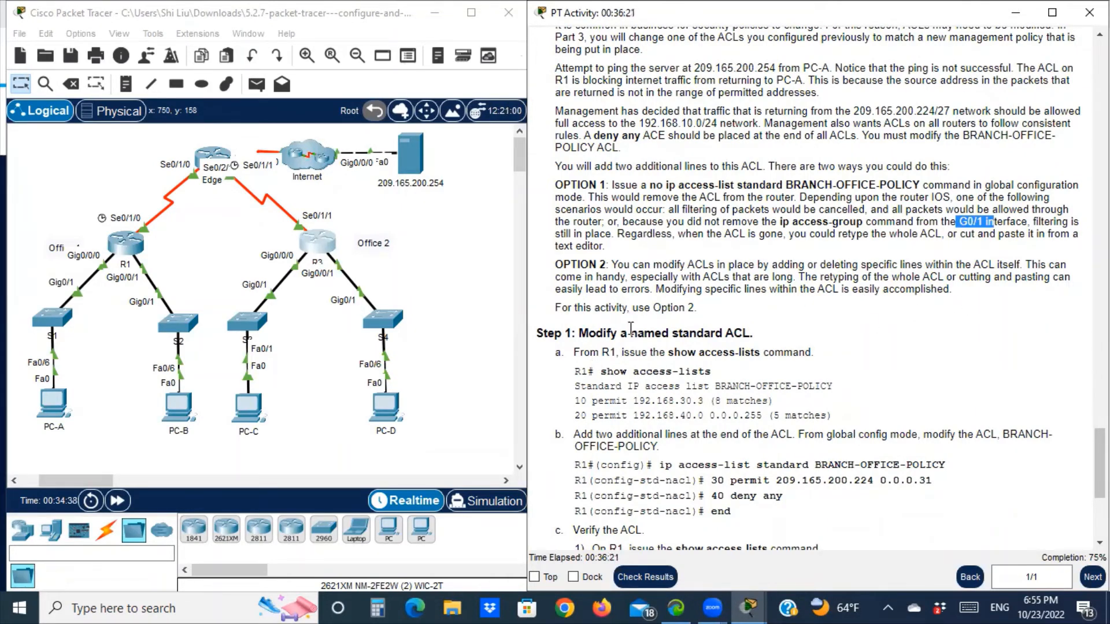
{"action": "left_click_drag", "start_coordinate": [633, 308], "coordinate": [693, 307]}
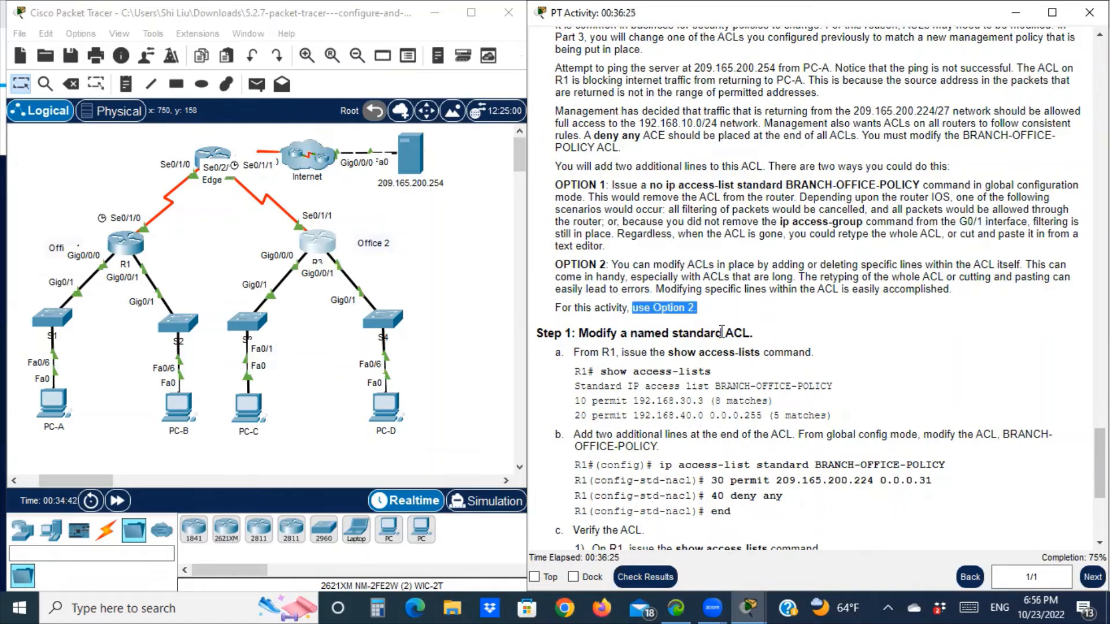
{"action": "scroll", "coordinate": [855, 322], "scroll_direction": "down", "scroll_amount": 3}
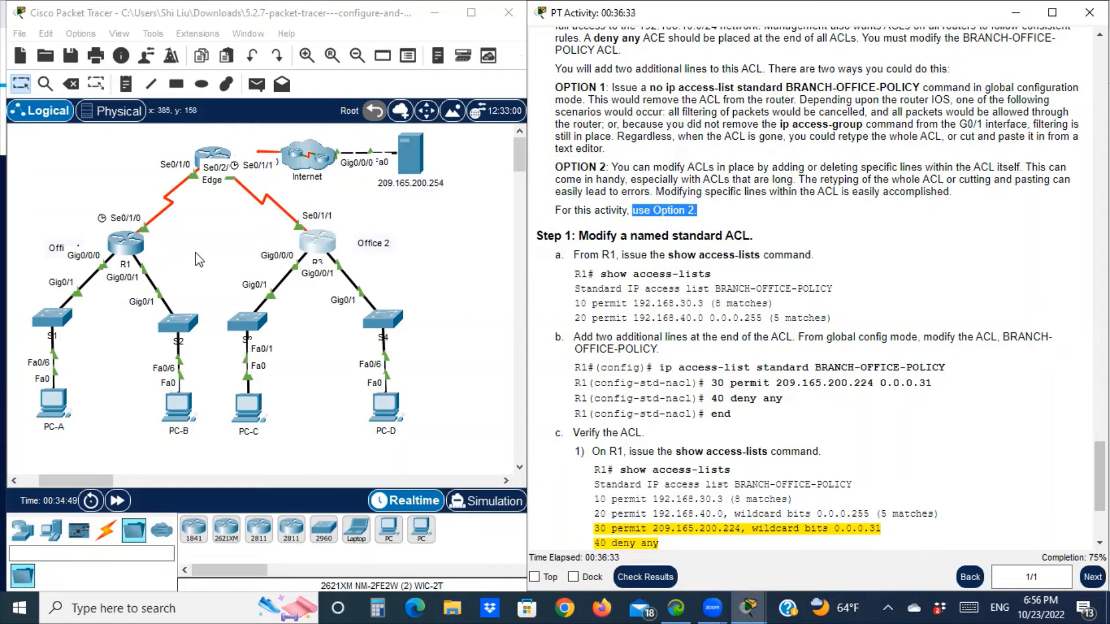
Open R1's command line and list its access lists with show access-lists.
{"action": "left_click", "coordinate": [118, 246]}
{"action": "scroll", "coordinate": [119, 466], "scroll_direction": "down", "scroll_amount": 3}
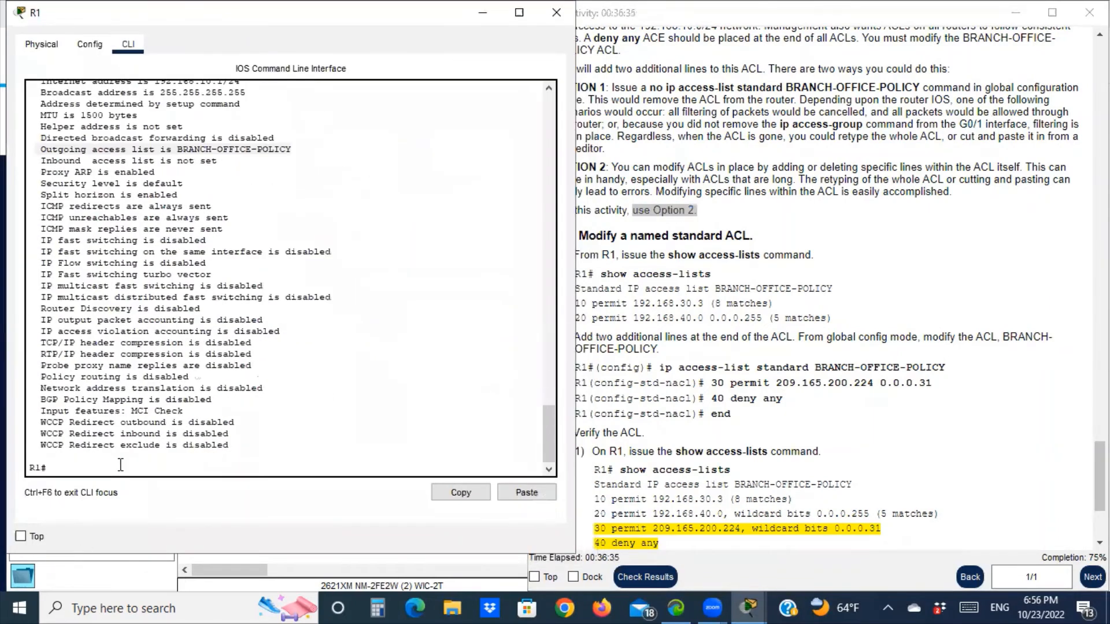
{"action": "type", "text": "show"}
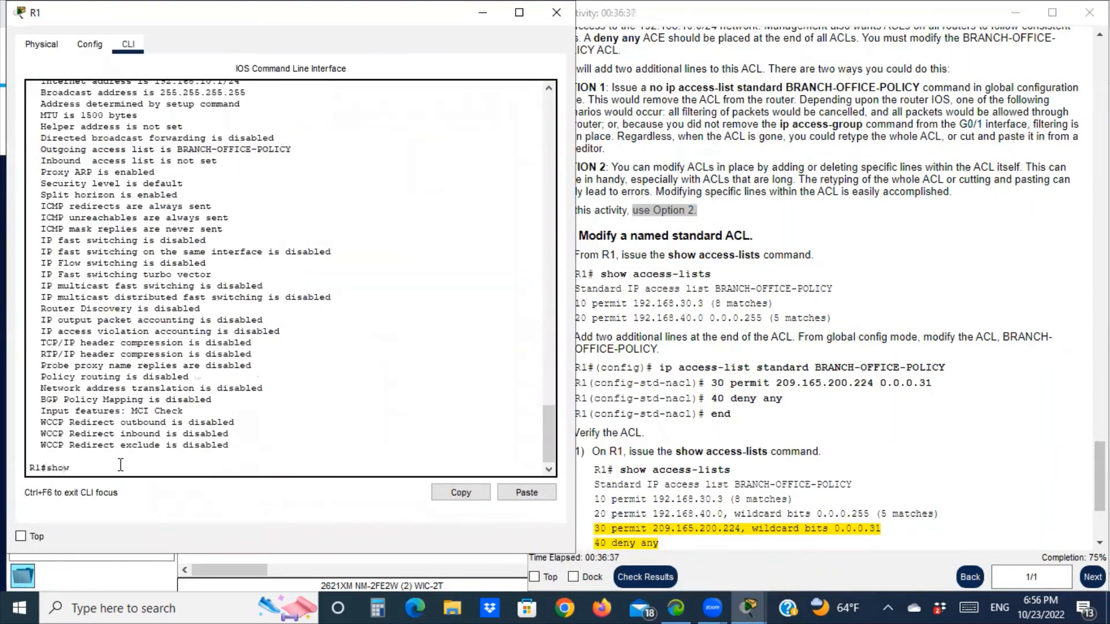
{"action": "type", "text": " ac"}
{"action": "key", "text": "Tab"}
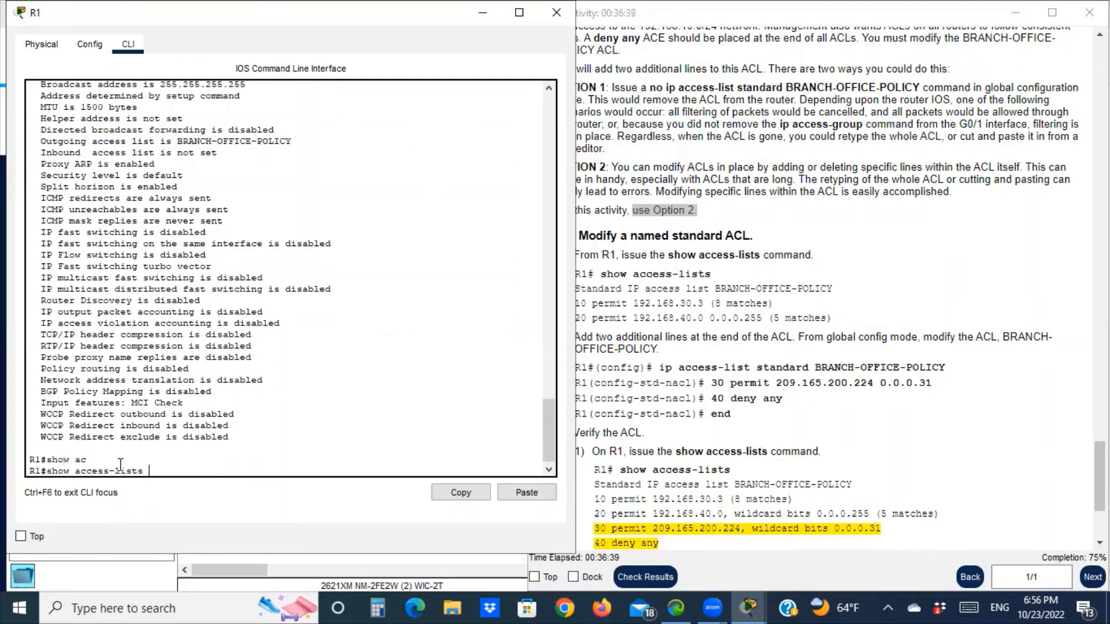
{"action": "key", "text": "Return"}
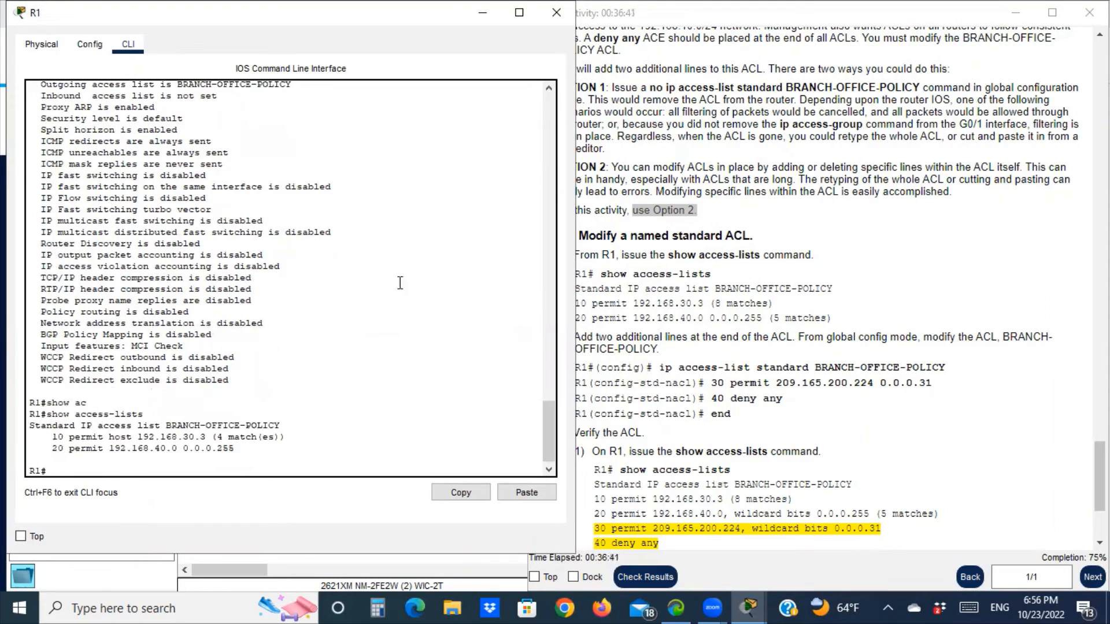
Compare R1's BRANCH-OFFICE-POLICY name and entries with the listing in the instructions, and check the commands for adding two lines.
{"action": "left_click", "coordinate": [738, 297]}
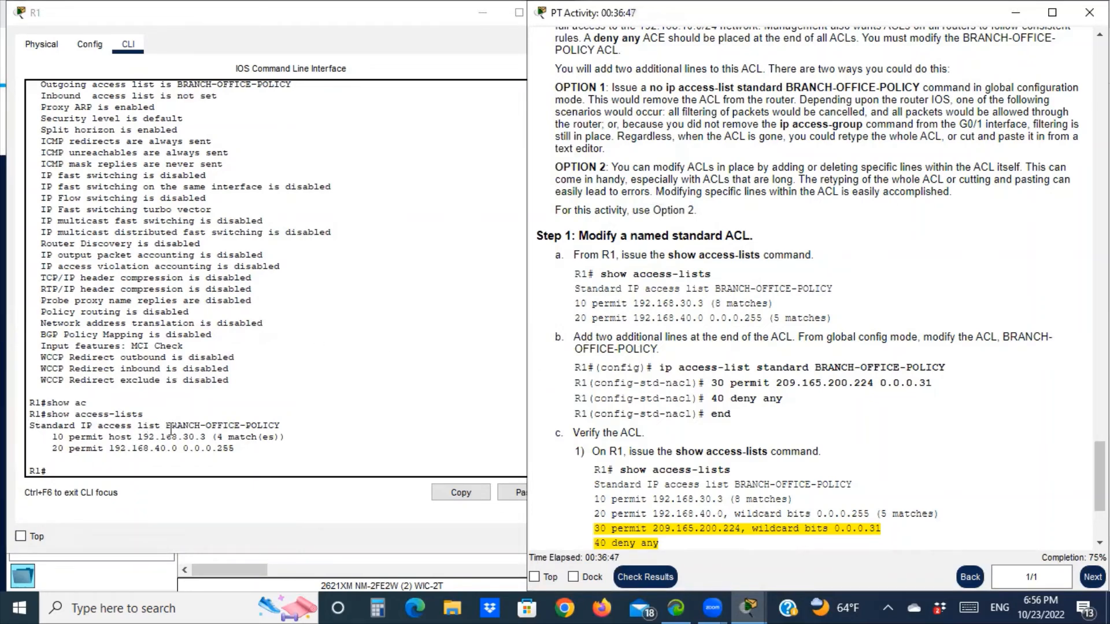
{"action": "left_click_drag", "start_coordinate": [168, 426], "coordinate": [295, 431]}
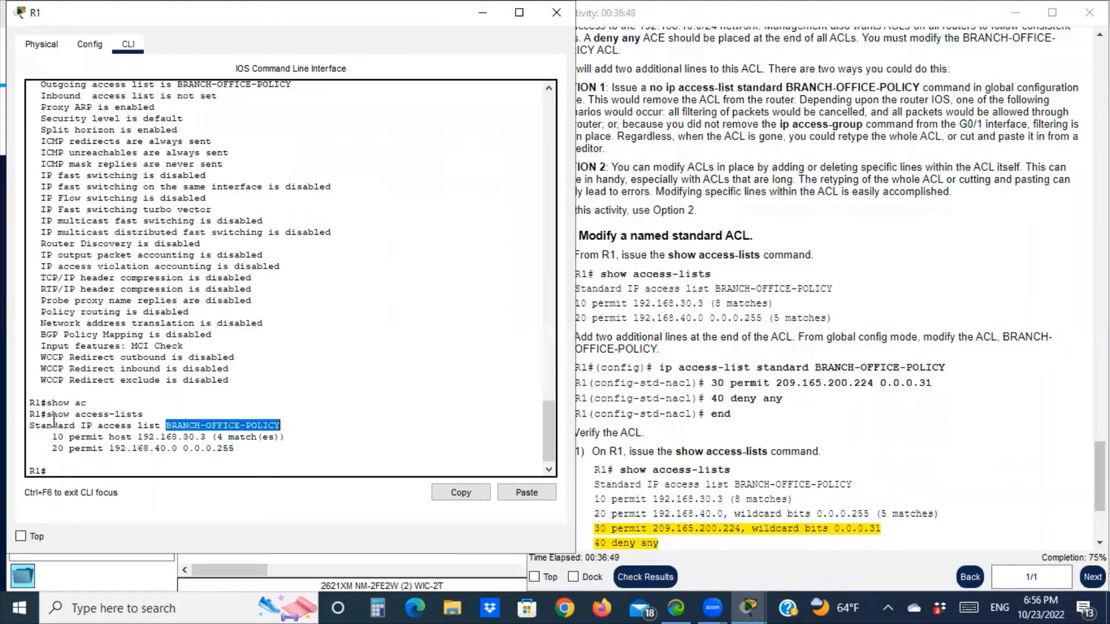
{"action": "left_click_drag", "start_coordinate": [52, 437], "coordinate": [247, 452]}
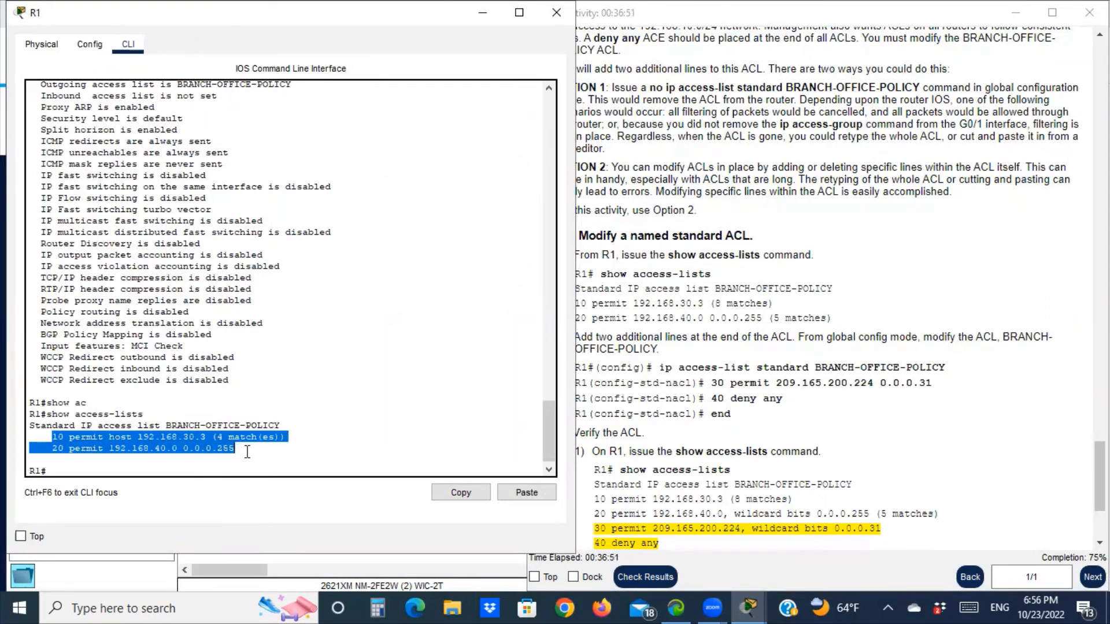
{"action": "left_click", "coordinate": [53, 441]}
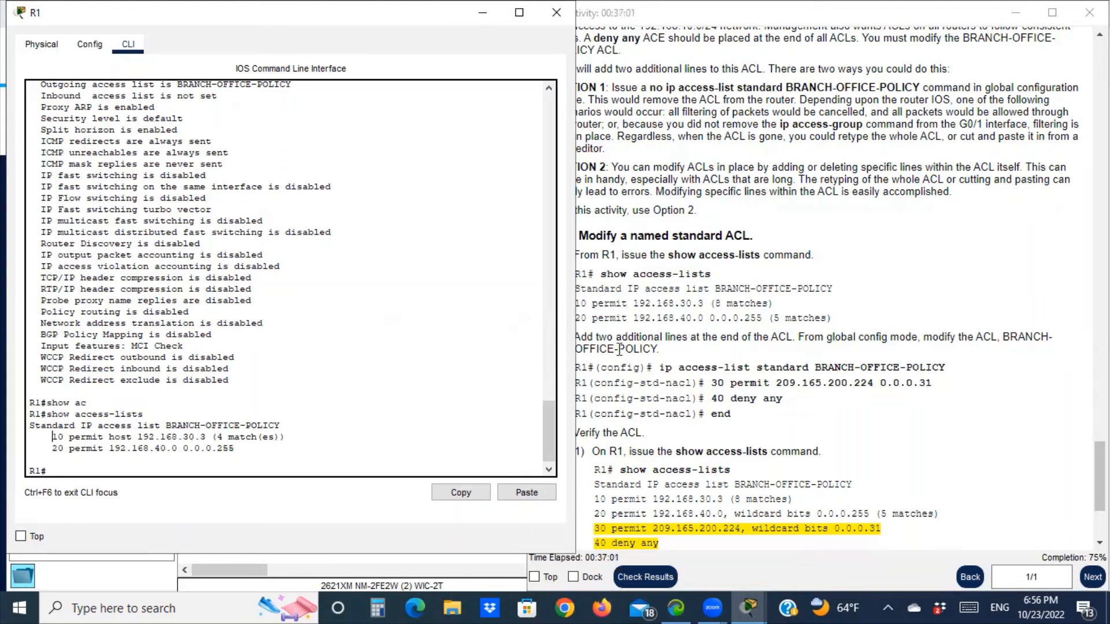
{"action": "left_click", "coordinate": [652, 369]}
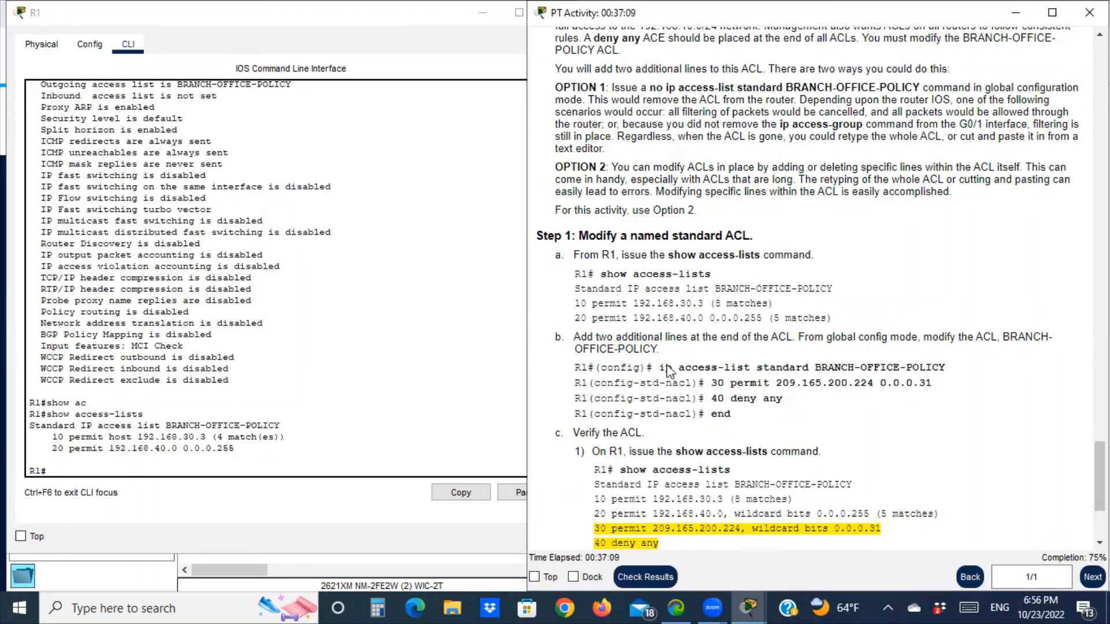
Enter global configuration mode on R1 with conf t.
{"action": "left_click", "coordinate": [77, 471]}
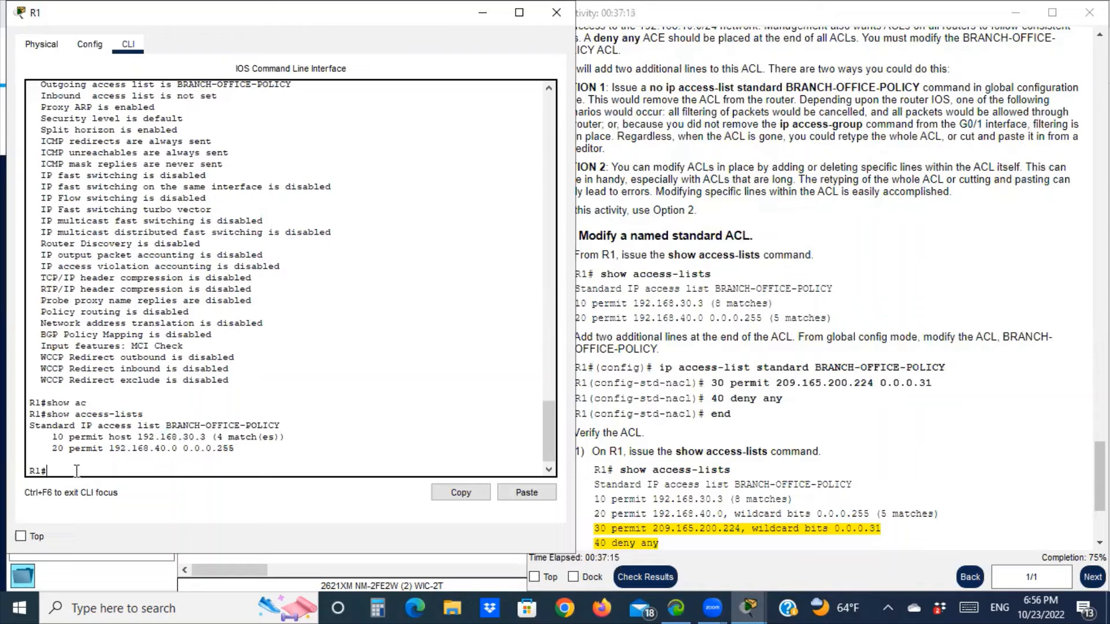
{"action": "type", "text": "conf t"}
{"action": "key", "text": "Return"}
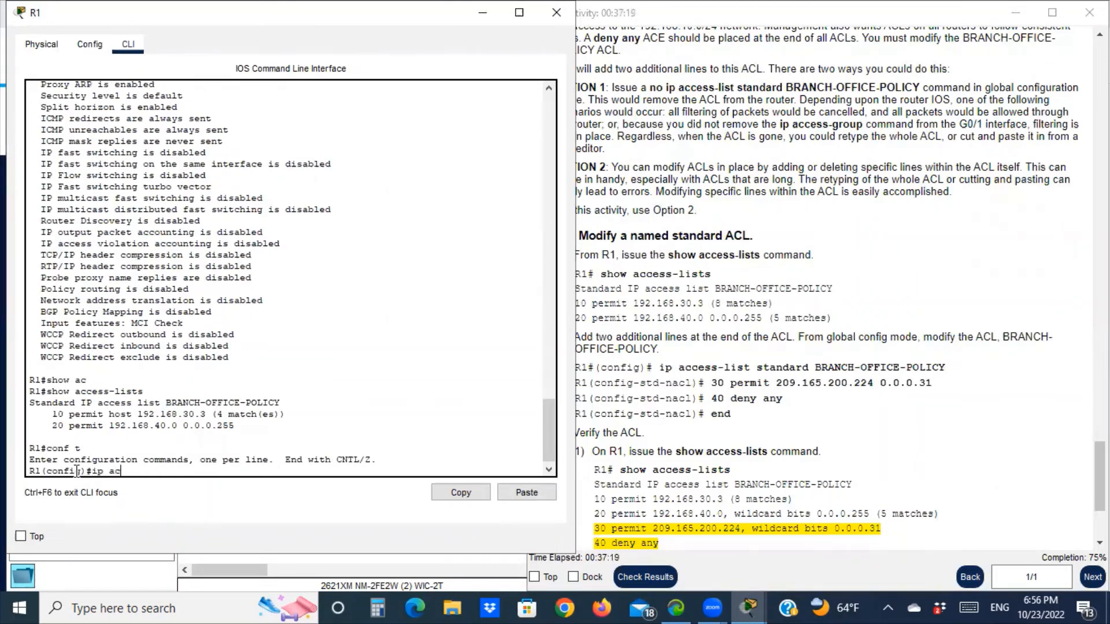
Open the ACL for editing on R1 with ip access-list standard BRANCH-OFFICE-POLICY, copying its name from the instructions.
{"action": "type", "text": "ip ac"}
{"action": "key", "text": "Tab"}
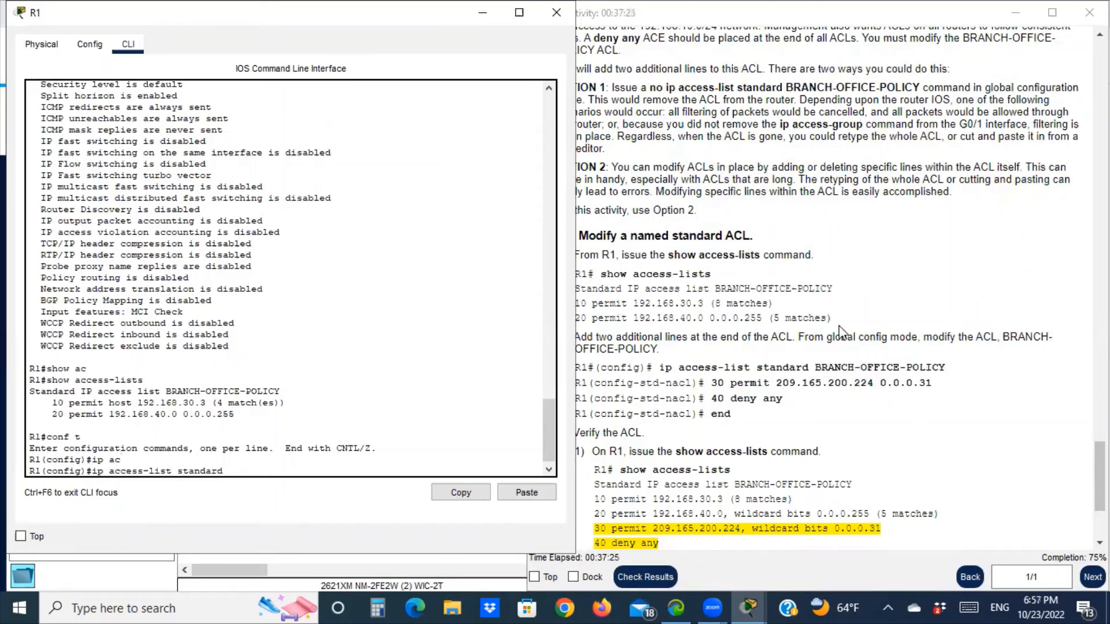
{"action": "left_click_drag", "start_coordinate": [816, 367], "coordinate": [948, 368]}
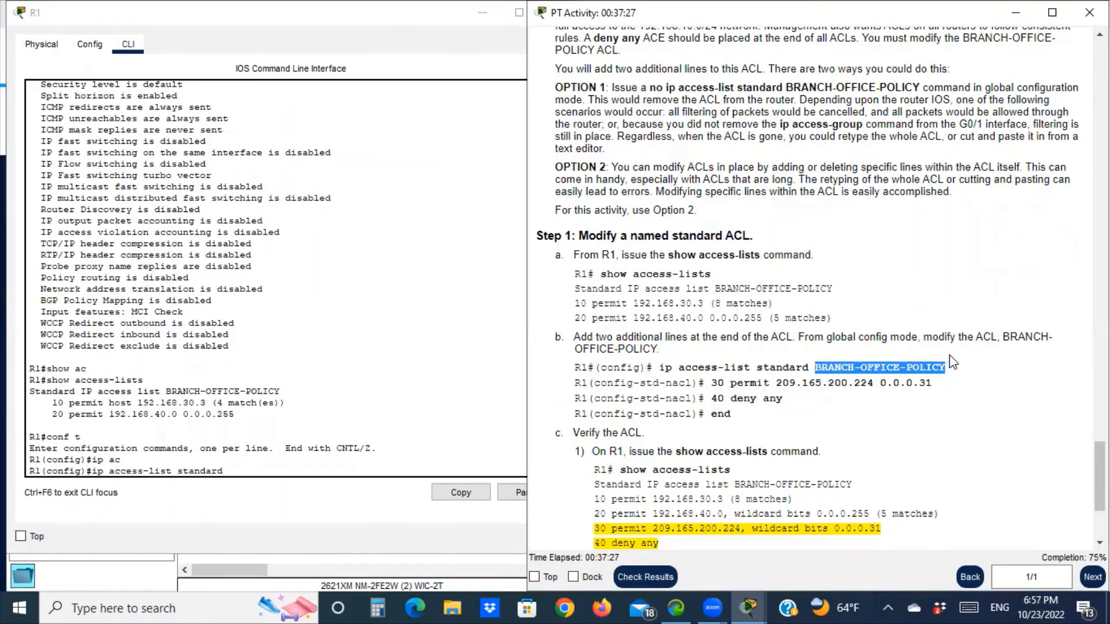
{"action": "right_click", "coordinate": [921, 373]}
{"action": "left_click", "coordinate": [955, 386]}
{"action": "left_click", "coordinate": [274, 465]}
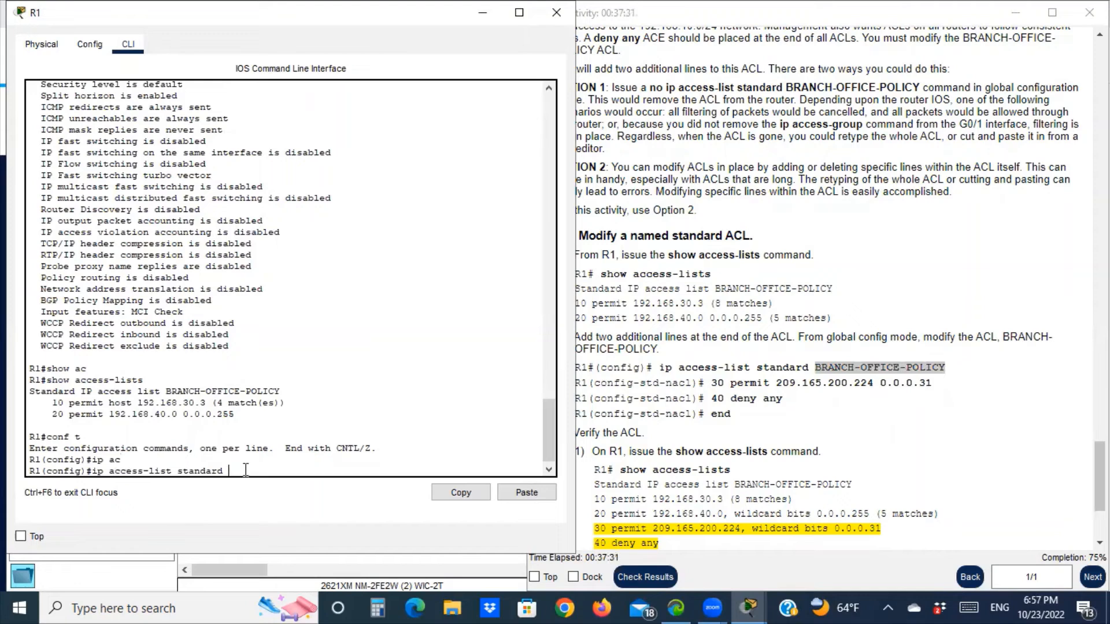
{"action": "right_click", "coordinate": [246, 471]}
{"action": "left_click", "coordinate": [295, 503]}
{"action": "key", "text": "Return"}
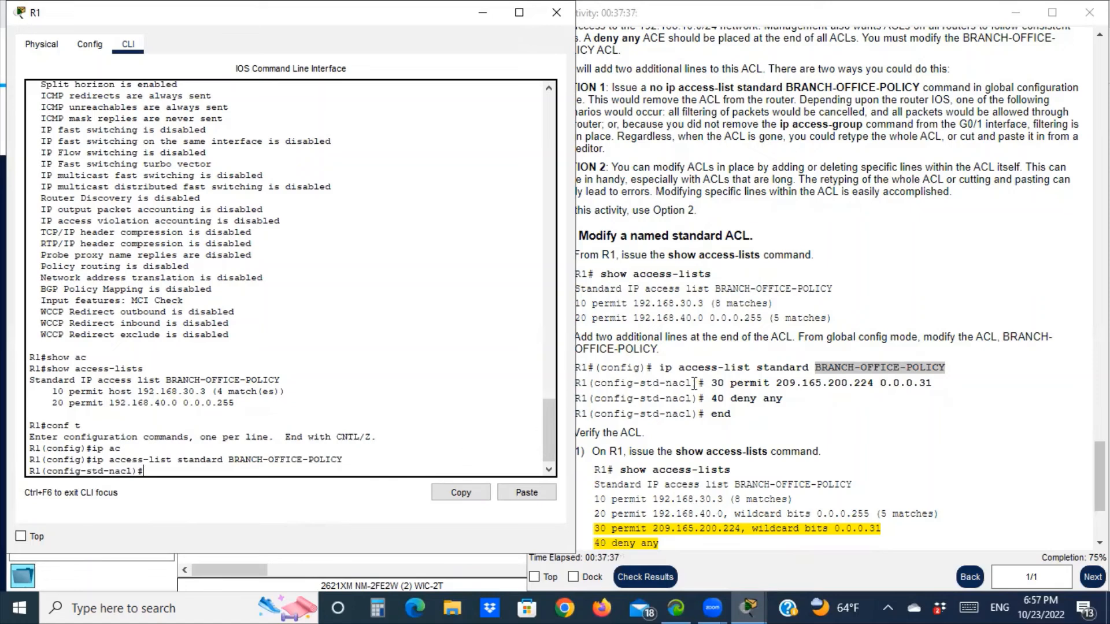
{"action": "left_click", "coordinate": [681, 386]}
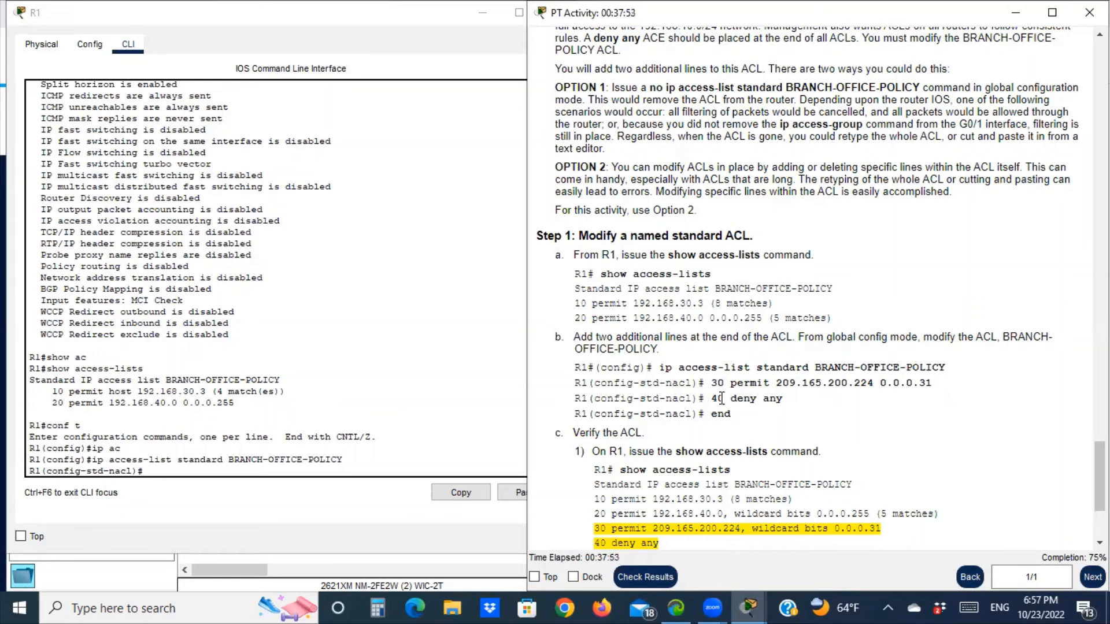
Add the entry 30 permit 209.165.200.224 0.0.0.31 to BRANCH-OFFICE-POLICY on R1, copying it from the instructions.
{"action": "left_click", "coordinate": [203, 466]}
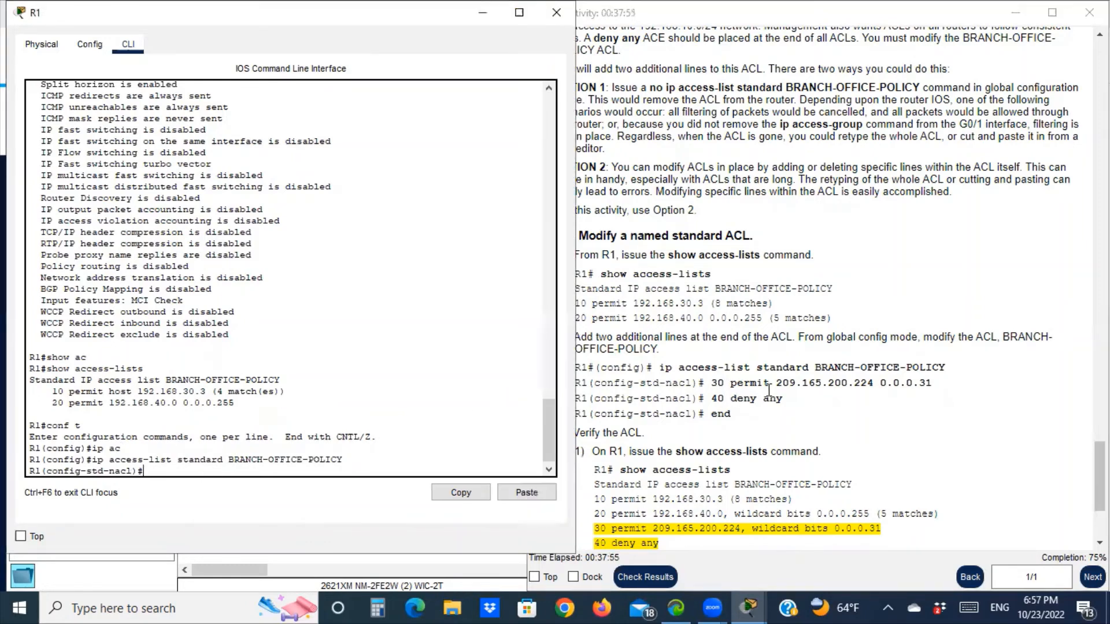
{"action": "left_click_drag", "start_coordinate": [712, 384], "coordinate": [912, 391]}
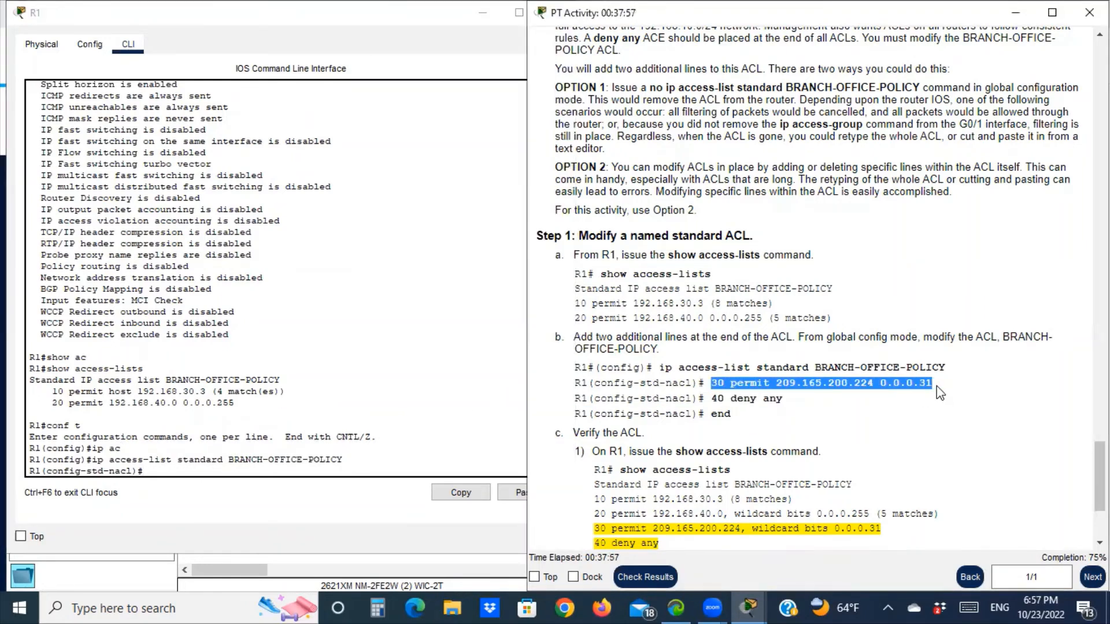
{"action": "right_click", "coordinate": [888, 383]}
{"action": "left_click", "coordinate": [917, 400]}
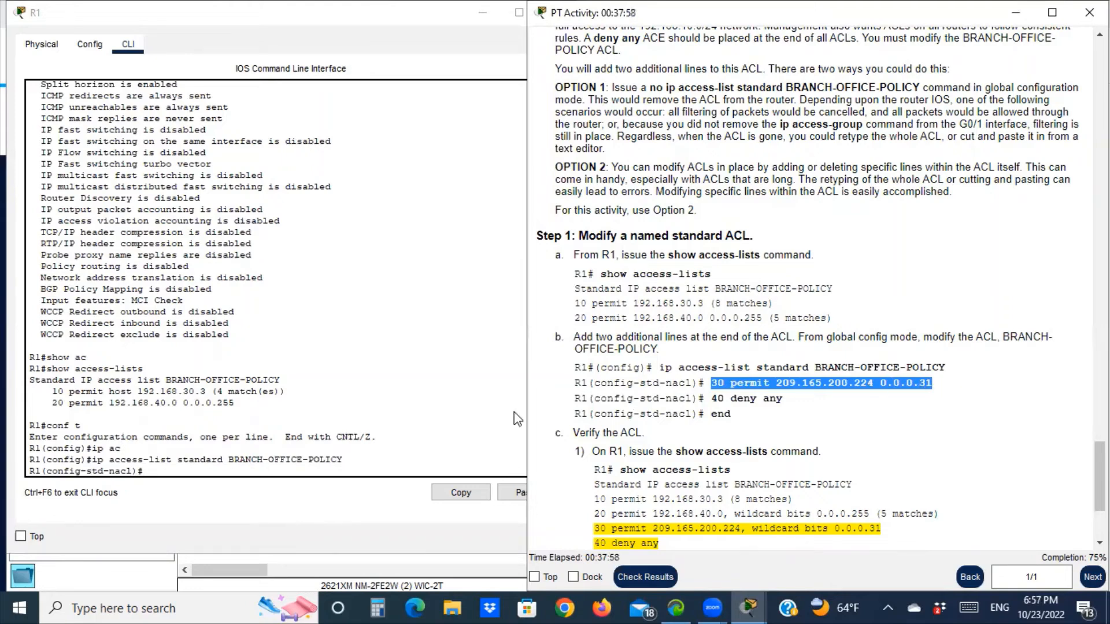
{"action": "left_click", "coordinate": [179, 471]}
{"action": "right_click", "coordinate": [178, 471]}
{"action": "left_click", "coordinate": [234, 502]}
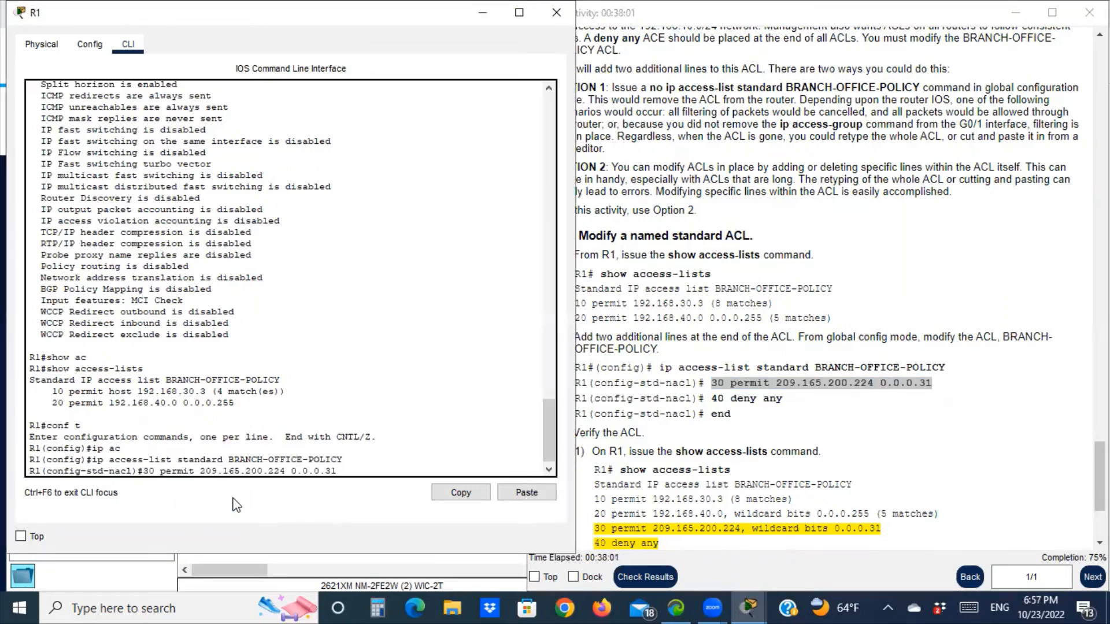
{"action": "key", "text": "Return"}
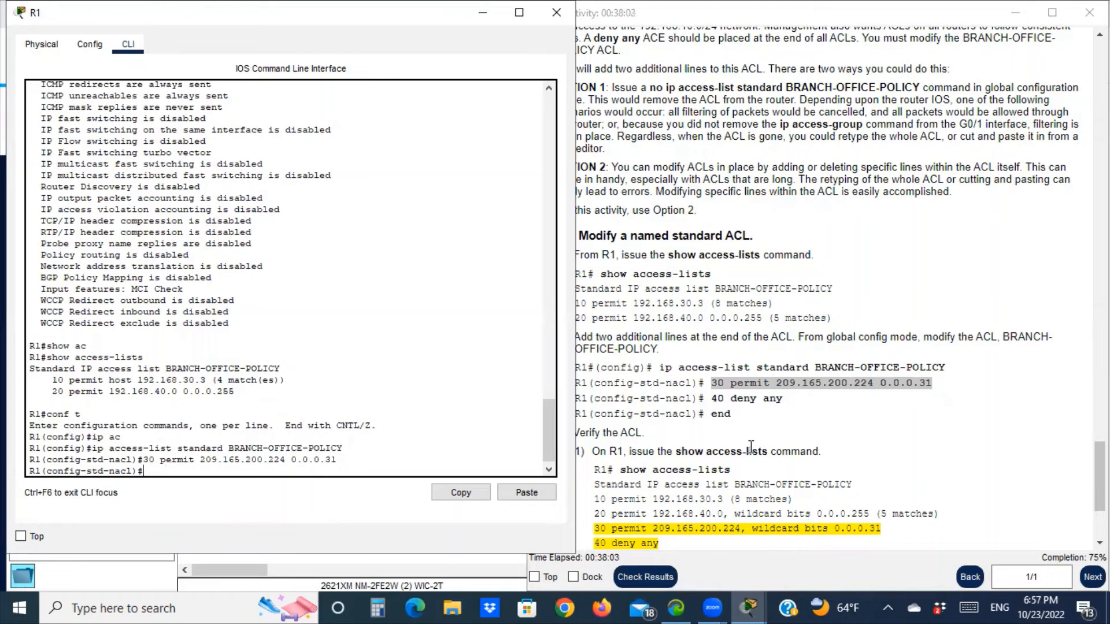
Add the entry 40 deny any to R1's BRANCH-OFFICE-POLICY, copying it from the instructions.
{"action": "left_click_drag", "start_coordinate": [710, 399], "coordinate": [785, 400]}
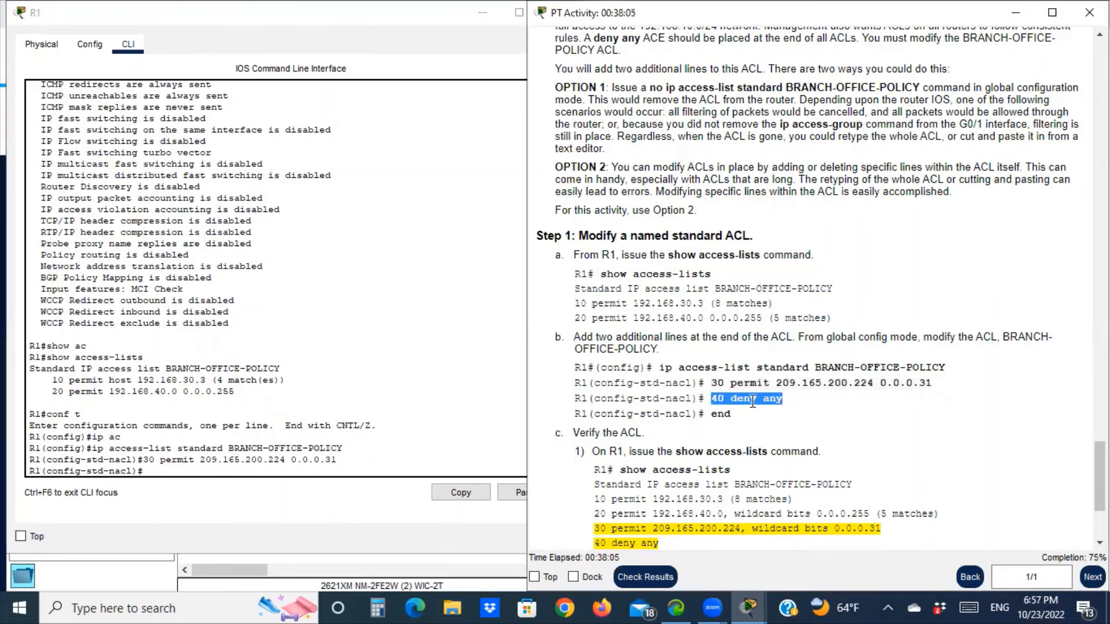
{"action": "right_click", "coordinate": [752, 402]}
{"action": "left_click", "coordinate": [766, 412]}
{"action": "right_click", "coordinate": [166, 471]}
{"action": "left_click", "coordinate": [207, 498]}
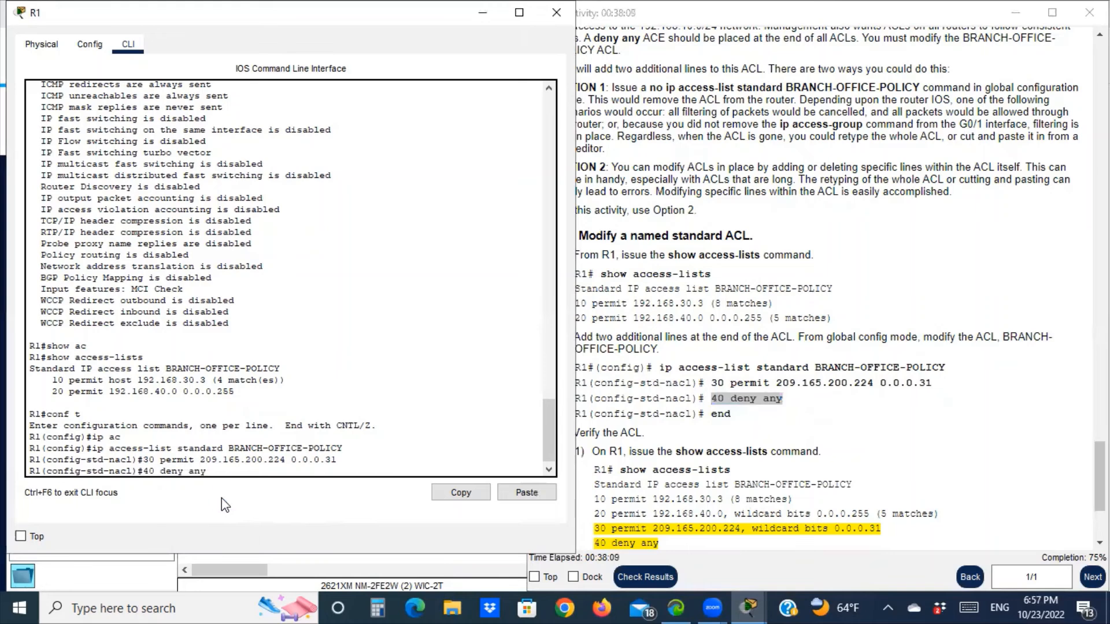
{"action": "key", "text": "Return"}
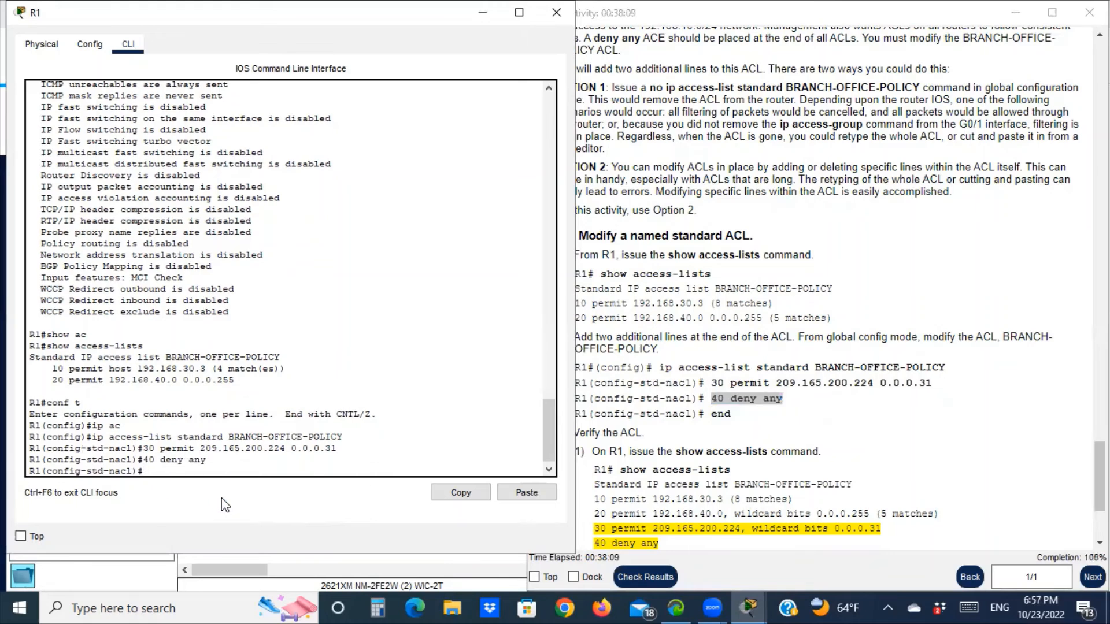
Uncover the topology and compare the 209.165.200.224 address in the instructions with the Internet-side network.
{"action": "left_click", "coordinate": [814, 405]}
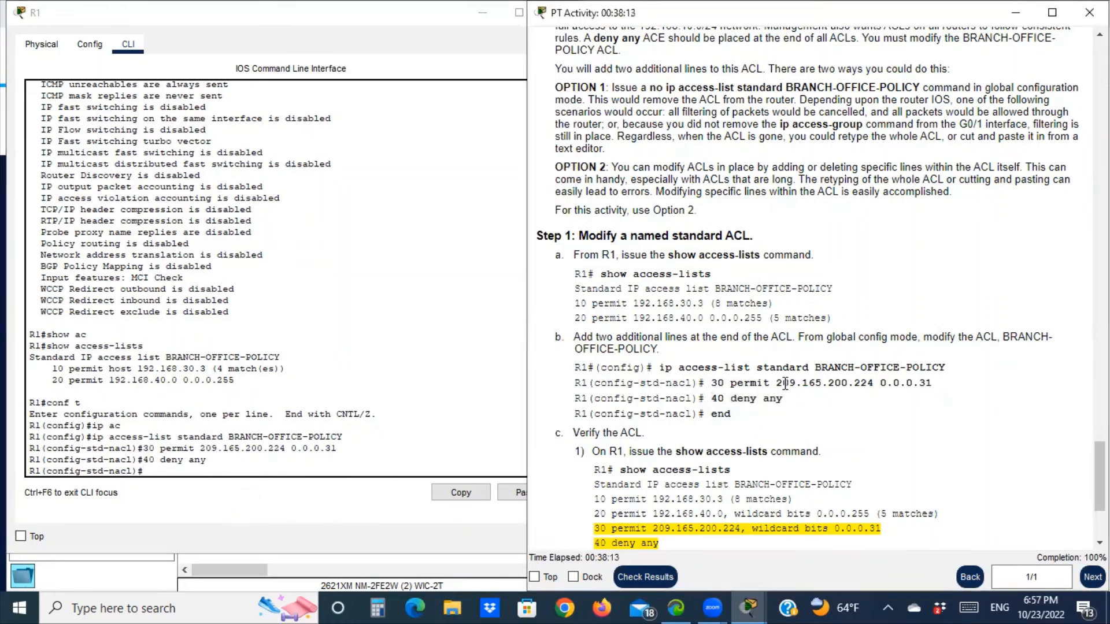
{"action": "left_click", "coordinate": [312, 21]}
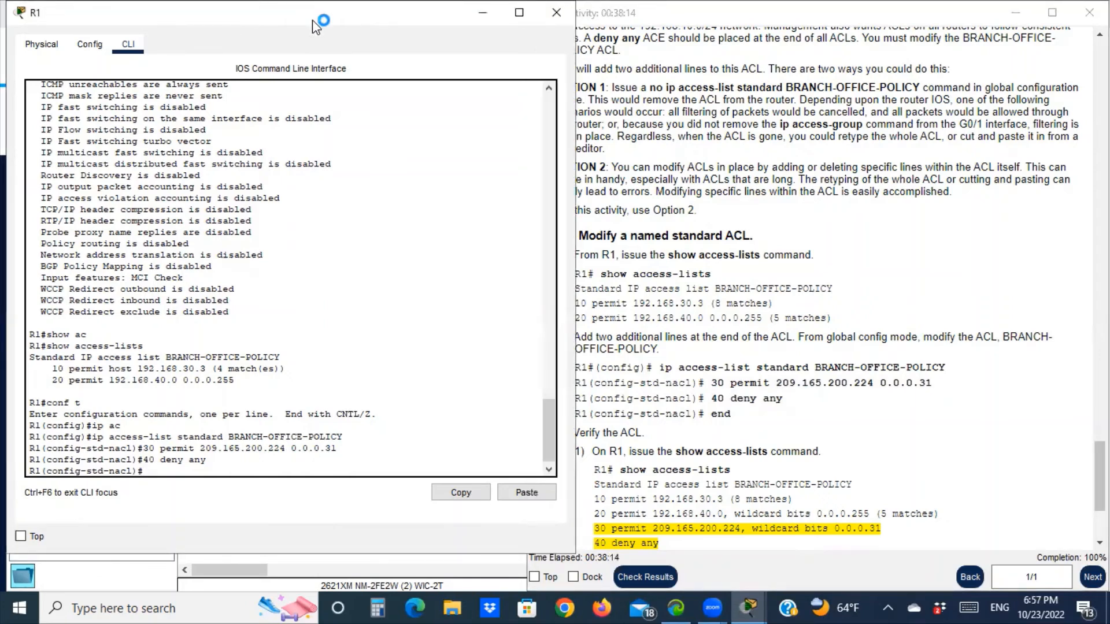
{"action": "left_click_drag", "start_coordinate": [313, 21], "coordinate": [286, 333]}
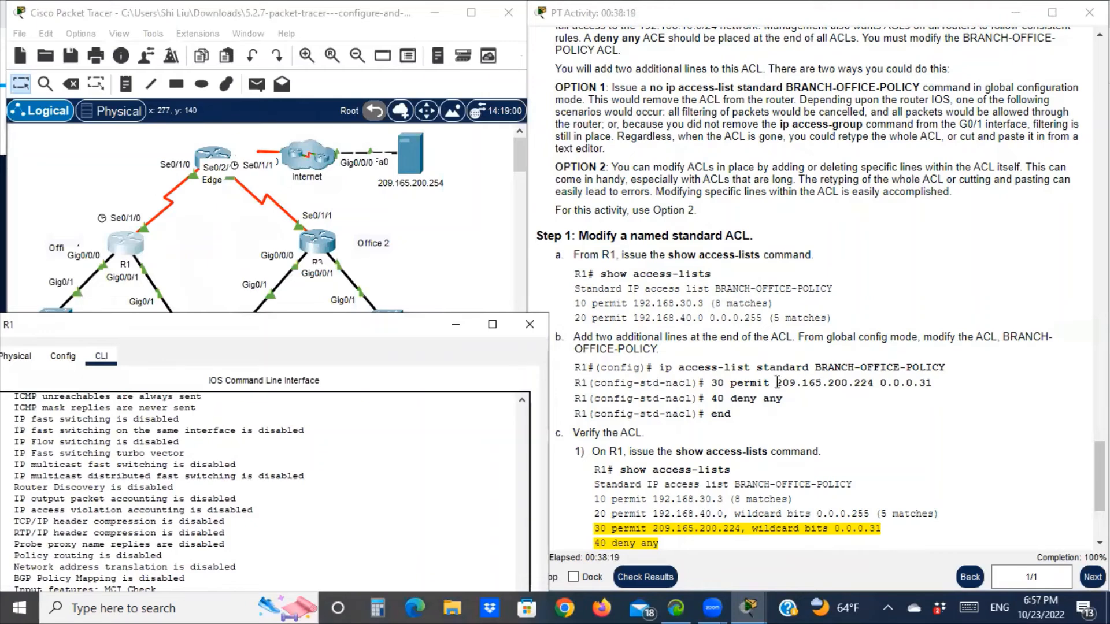
{"action": "left_click_drag", "start_coordinate": [778, 382], "coordinate": [874, 385]}
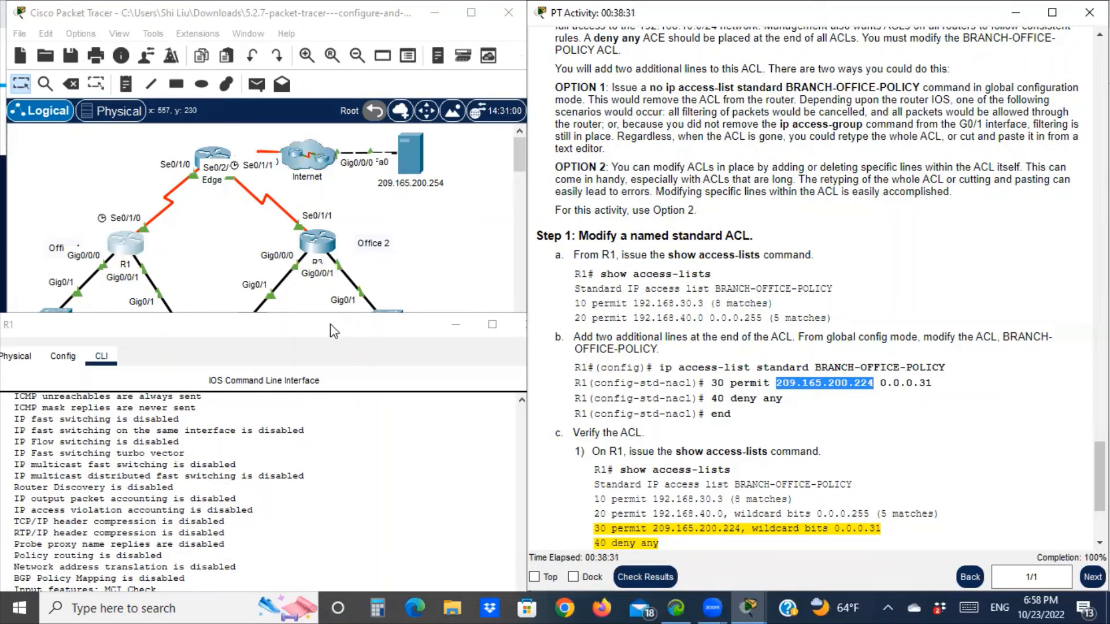
{"action": "left_click", "coordinate": [400, 329]}
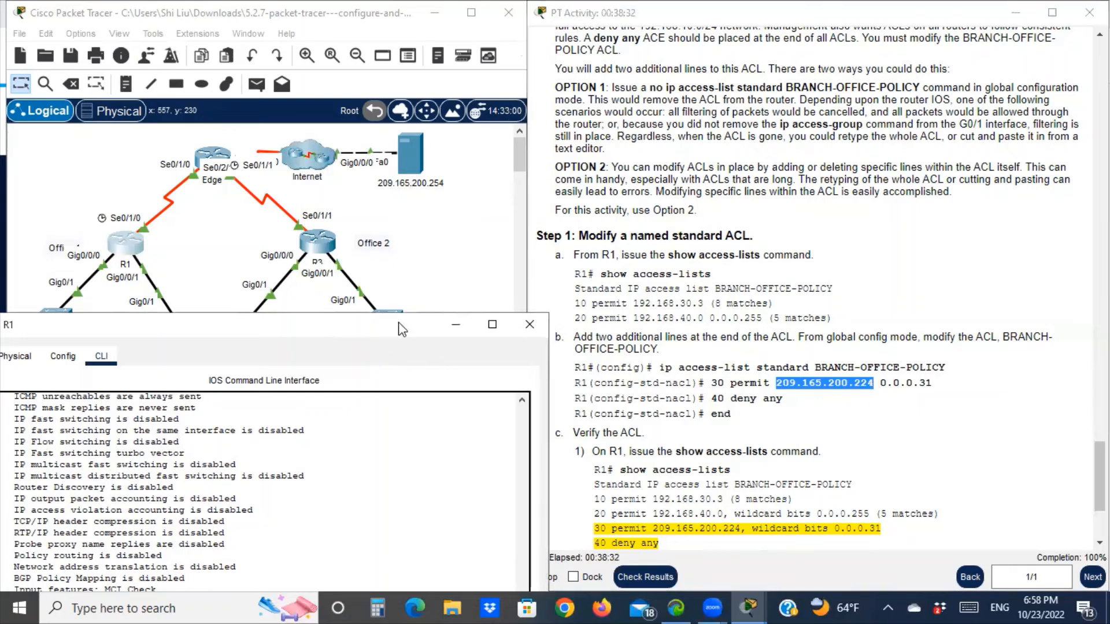
{"action": "left_click_drag", "start_coordinate": [403, 330], "coordinate": [389, 43]}
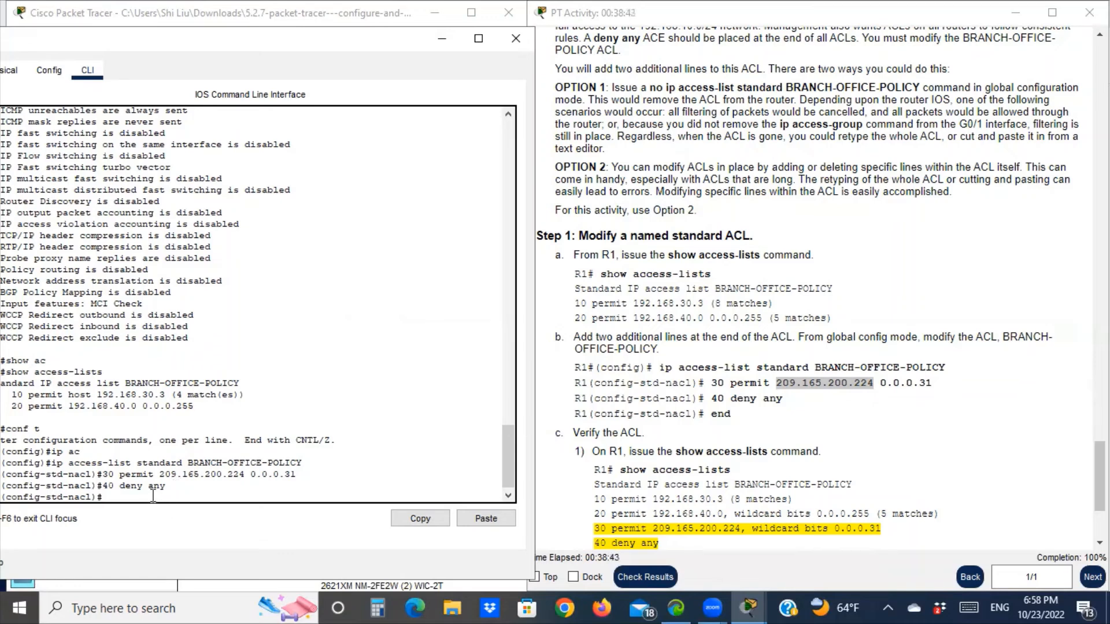
Leave R1's ACL configuration mode with end.
{"action": "type", "text": "end"}
{"action": "key", "text": "Return"}
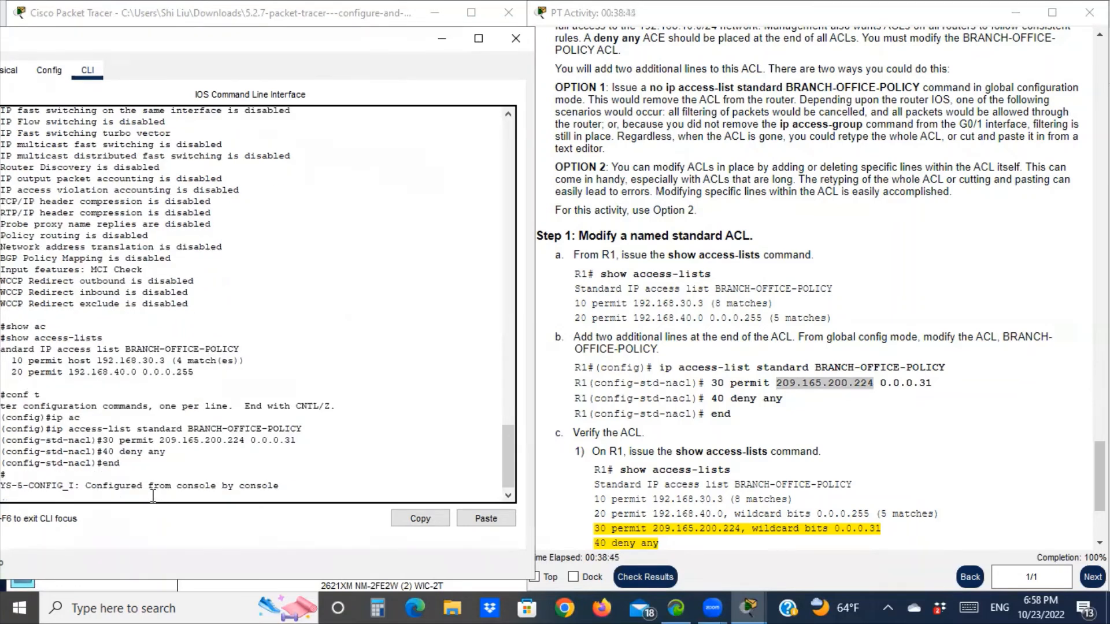
{"action": "left_click_drag", "start_coordinate": [374, 43], "coordinate": [388, 44]}
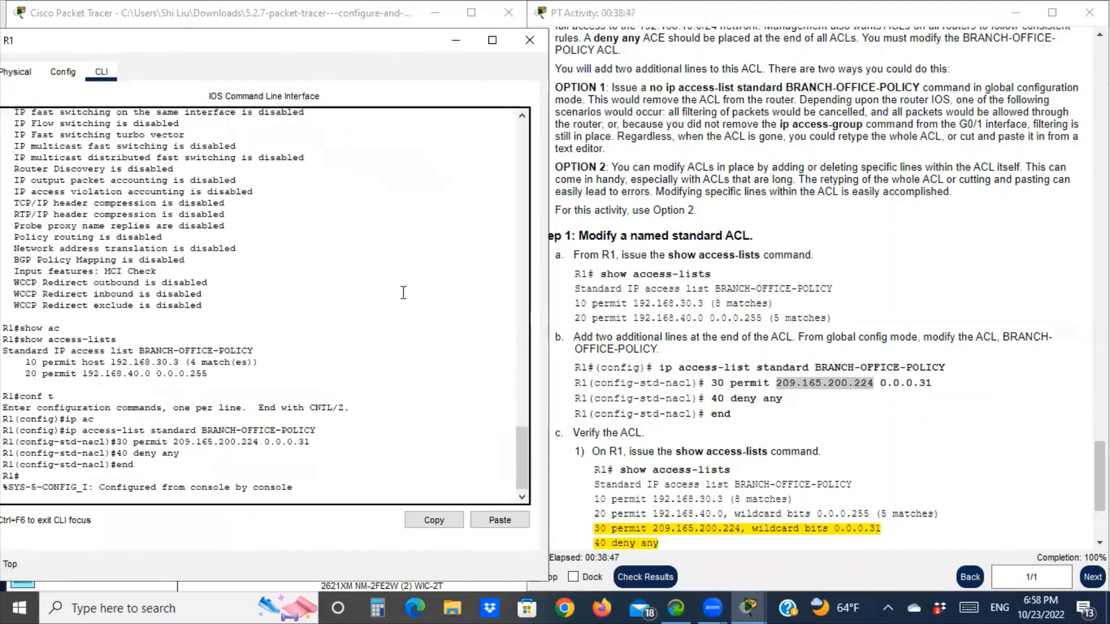
Read the ACL verification instructions and list R1's access lists with show access-lists.
{"action": "scroll", "coordinate": [746, 474], "scroll_direction": "down", "scroll_amount": 3}
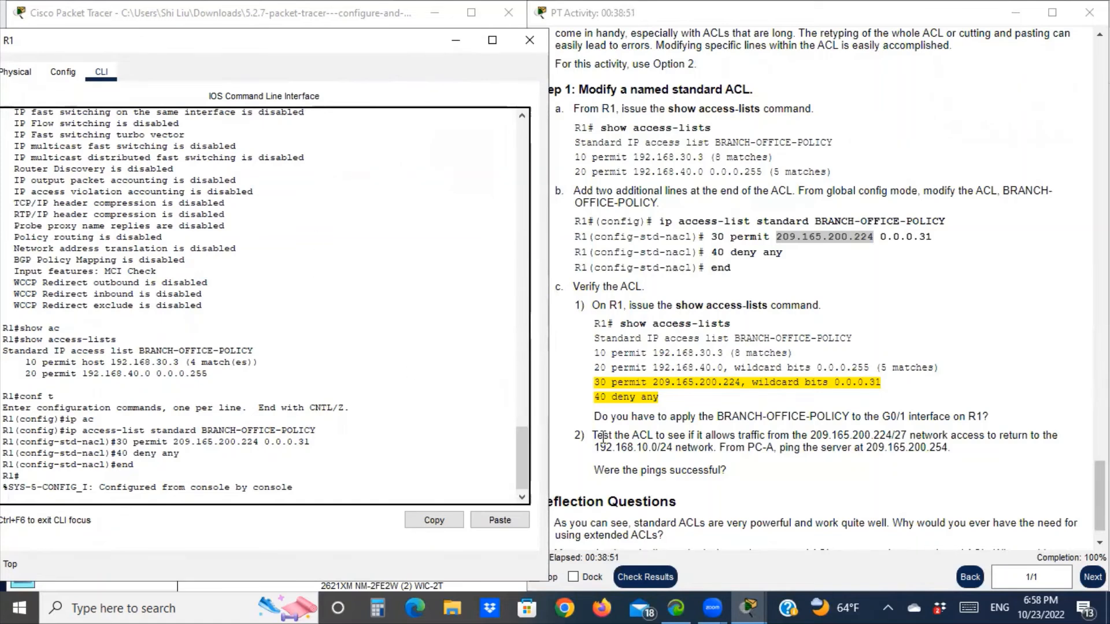
{"action": "scroll", "coordinate": [601, 438], "scroll_direction": "down", "scroll_amount": 1}
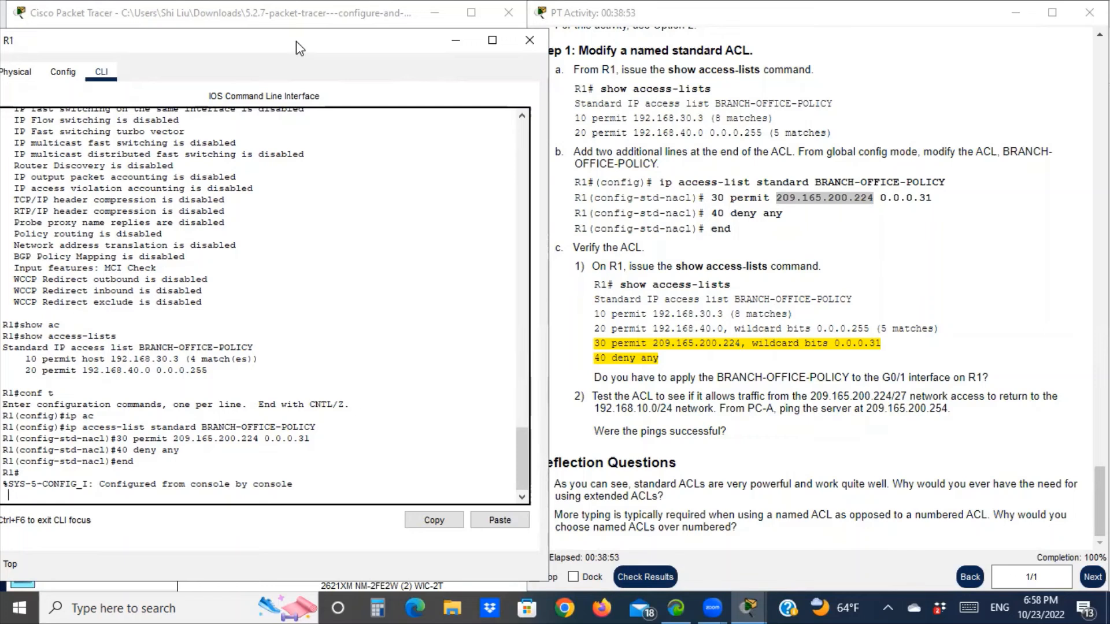
{"action": "left_click_drag", "start_coordinate": [296, 40], "coordinate": [307, 27]}
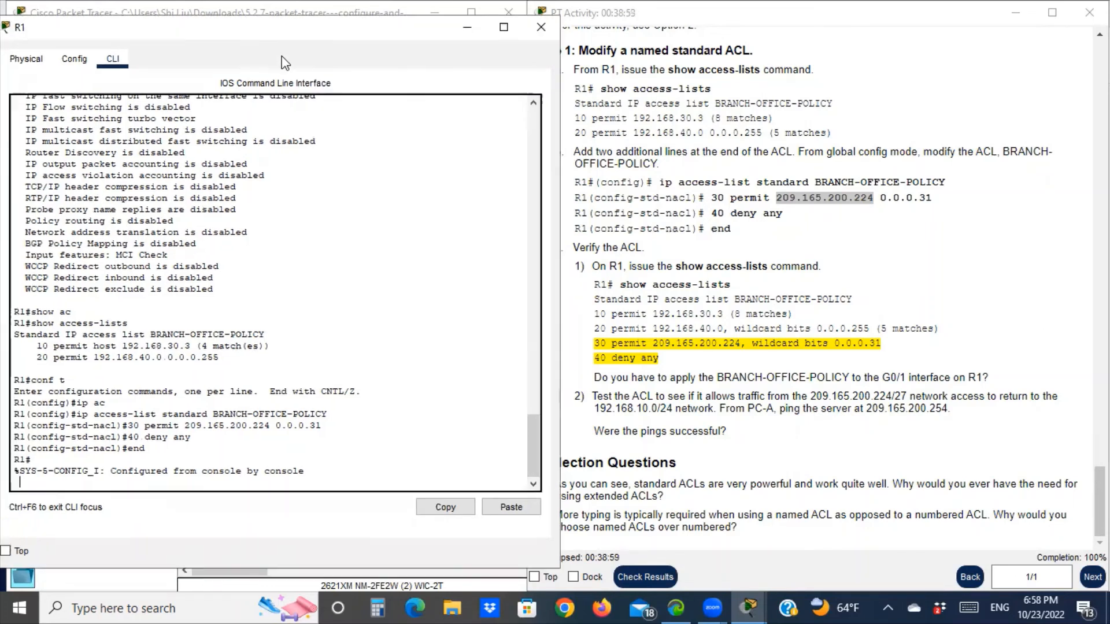
{"action": "key", "text": "Return"}
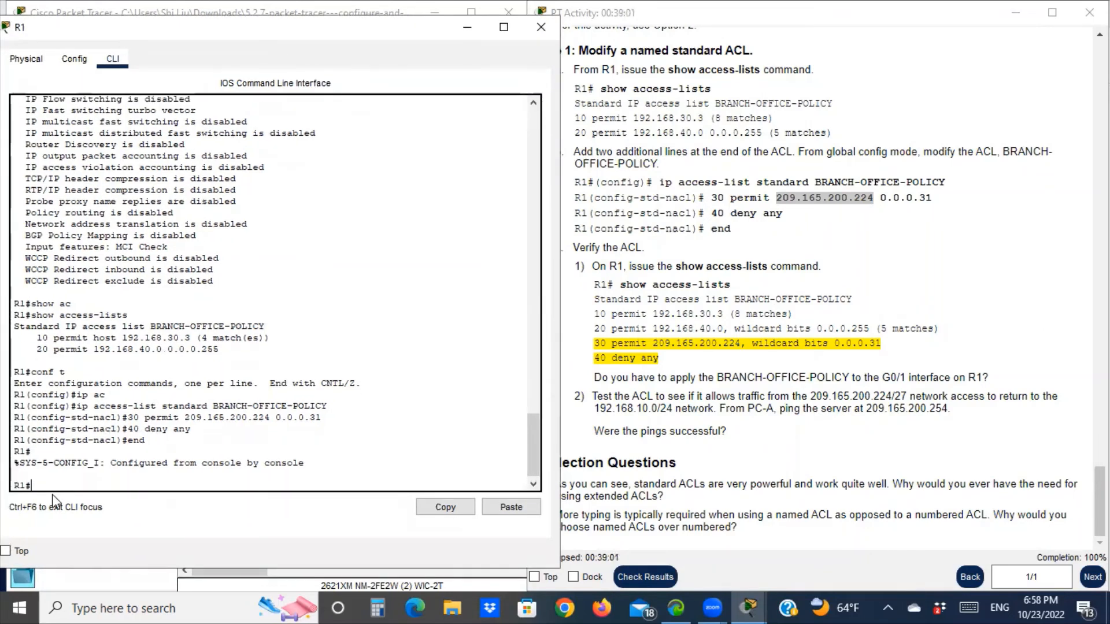
{"action": "type", "text": "show ac"}
{"action": "key", "text": "Tab"}
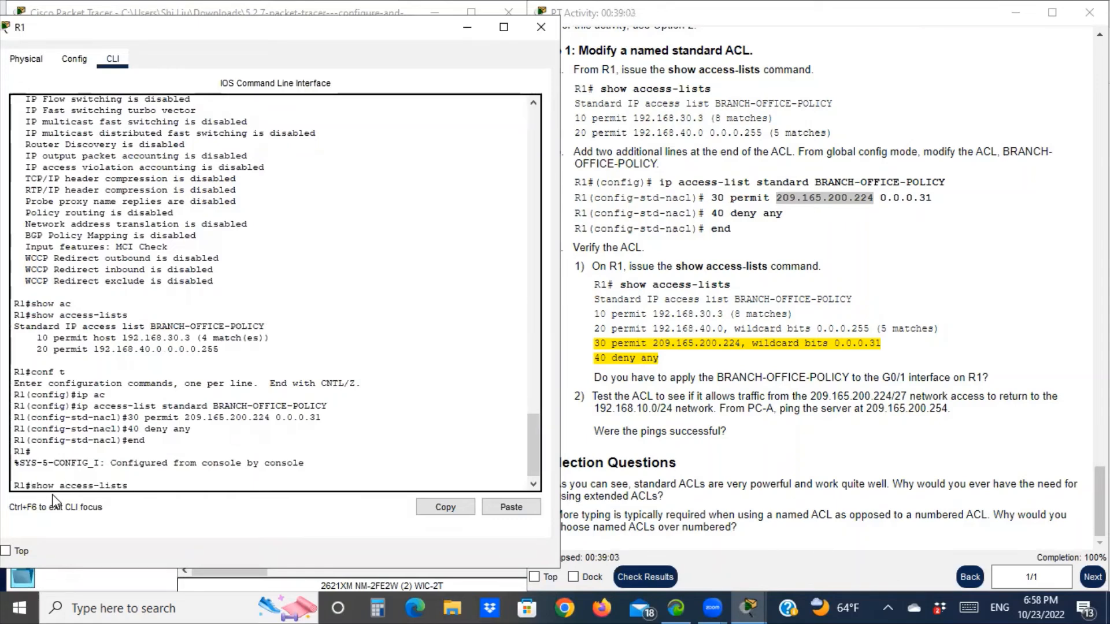
{"action": "key", "text": "Return"}
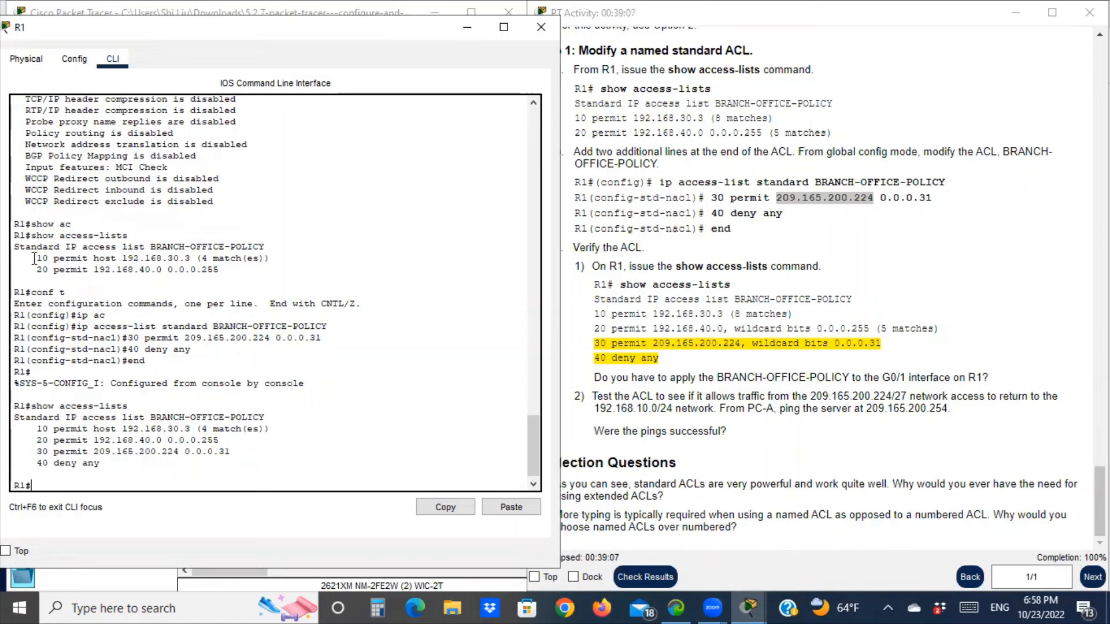
Review the four BRANCH-OFFICE-POLICY entries in R1's listing one by one, from sequence 10 to 40.
{"action": "mouse_move", "coordinate": [35, 258]}
{"action": "left_mouse_down"}
{"action": "mouse_move", "coordinate": [54, 259]}
{"action": "mouse_move", "coordinate": [50, 266]}
{"action": "left_mouse_up"}
{"action": "left_click_drag", "start_coordinate": [32, 429], "coordinate": [105, 466]}
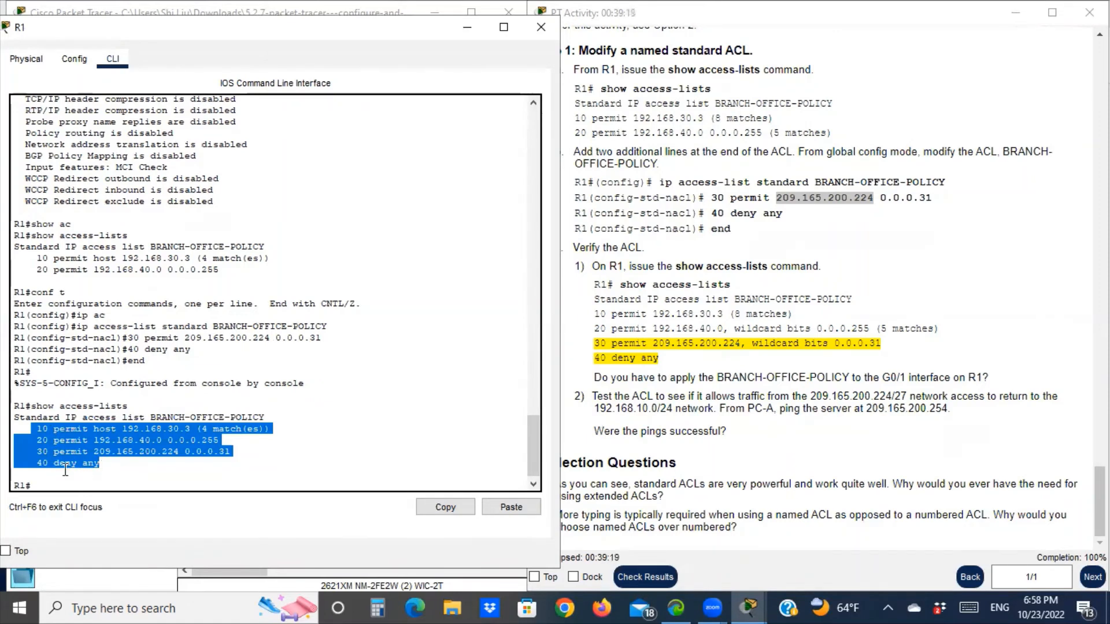
{"action": "left_click", "coordinate": [49, 430]}
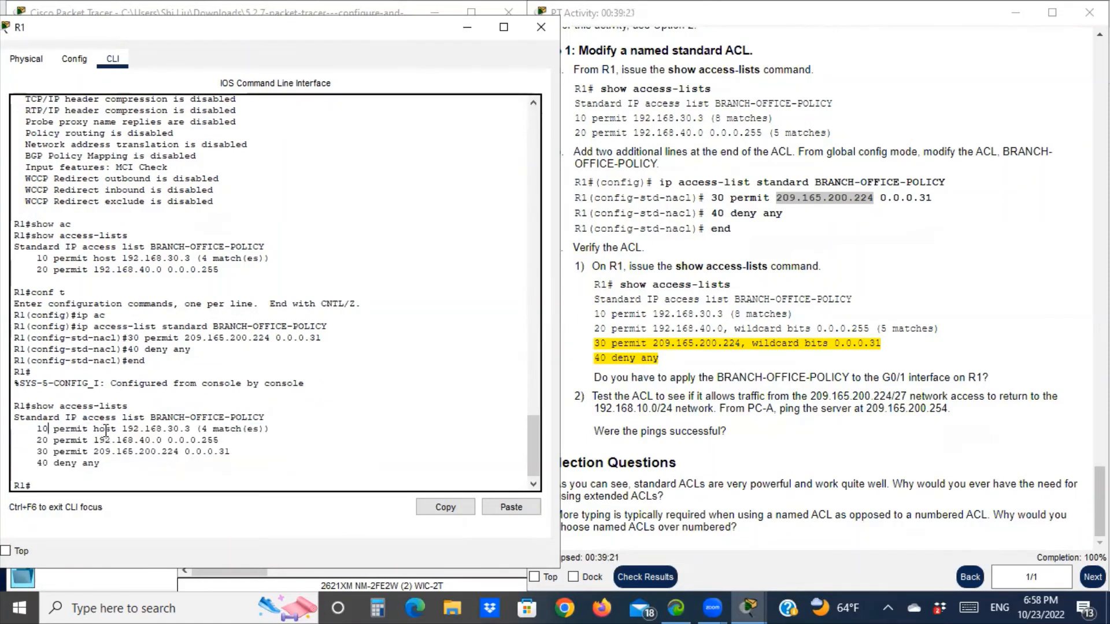
{"action": "left_click_drag", "start_coordinate": [94, 429], "coordinate": [191, 429]}
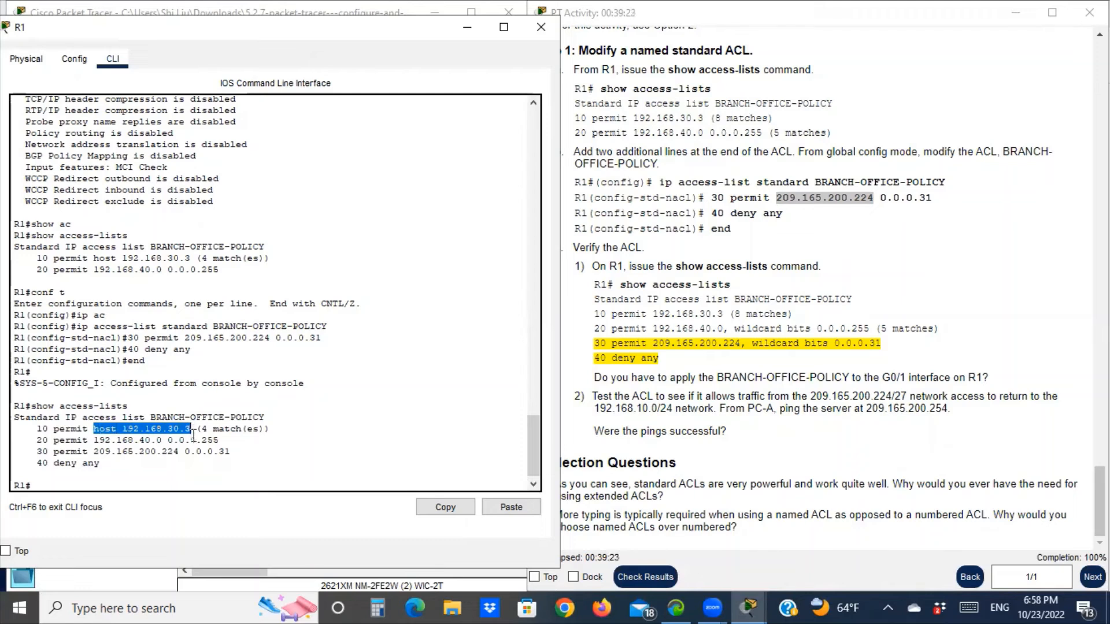
{"action": "left_click_drag", "start_coordinate": [91, 441], "coordinate": [225, 440]}
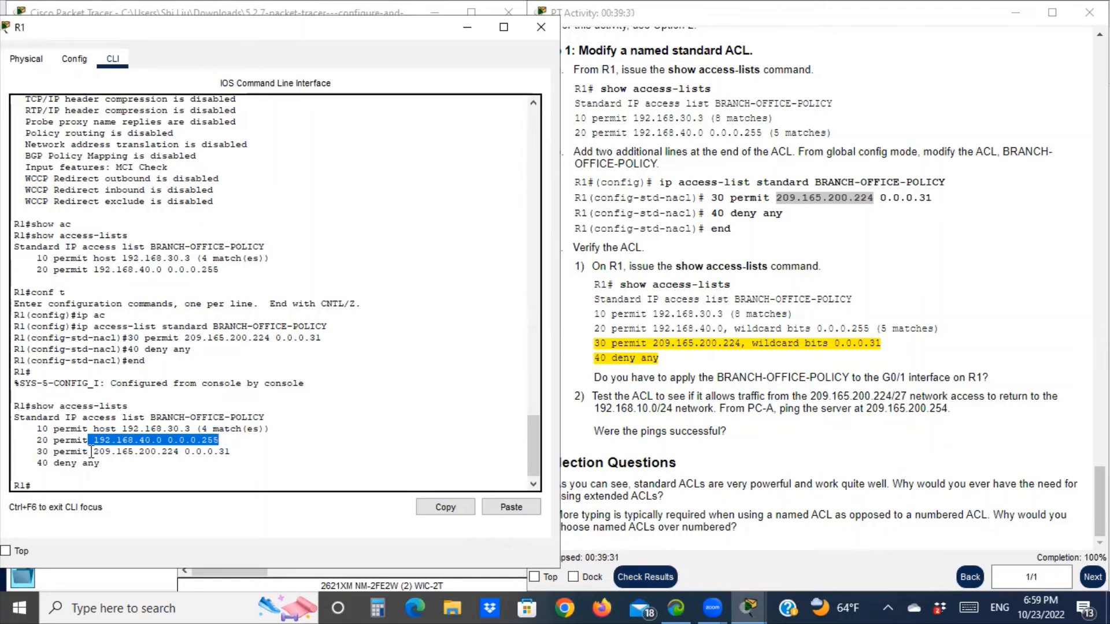
{"action": "left_click_drag", "start_coordinate": [89, 451], "coordinate": [232, 451]}
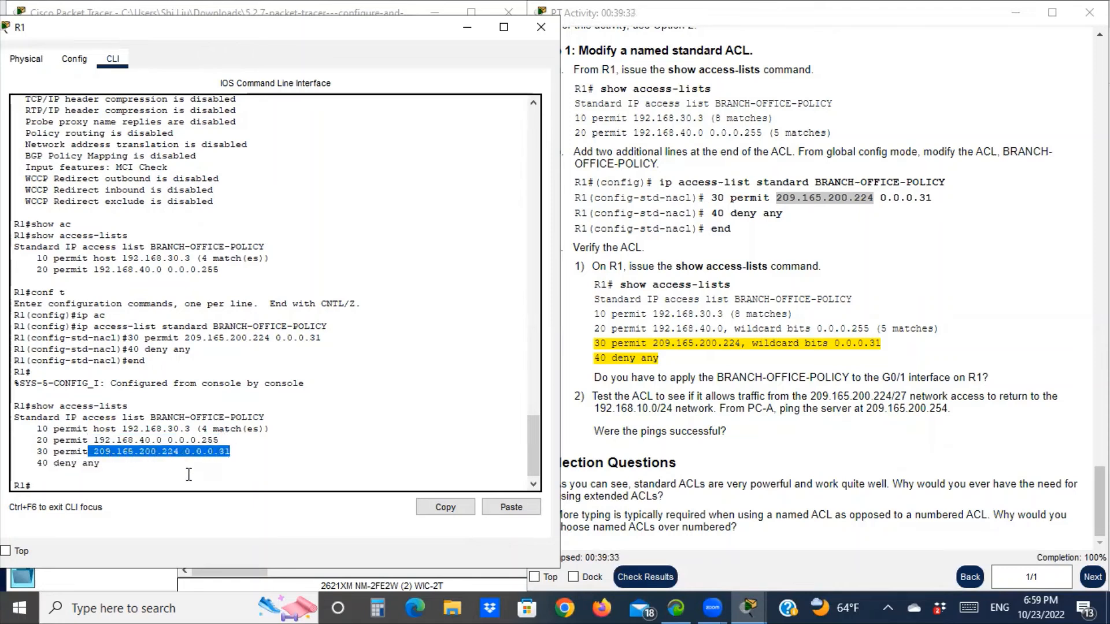
{"action": "left_click", "coordinate": [101, 466]}
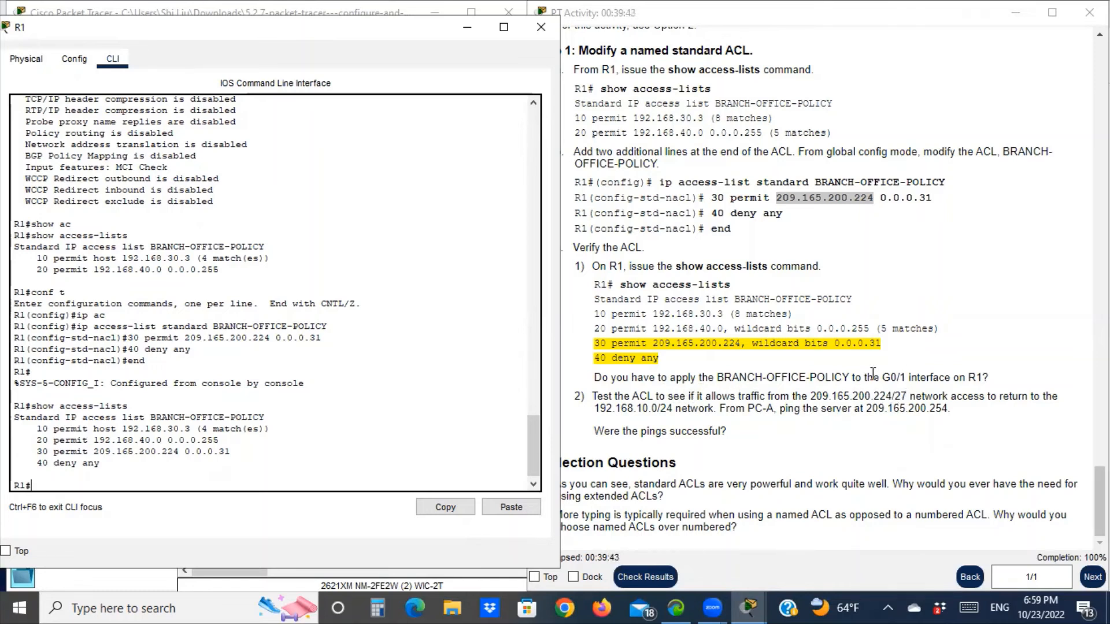
Check the instructions' question about applying BRANCH-OFFICE-POLICY to R1's G0/1 interface, moving the R1 window to refer to the topology.
{"action": "left_click_drag", "start_coordinate": [878, 377], "coordinate": [919, 378]}
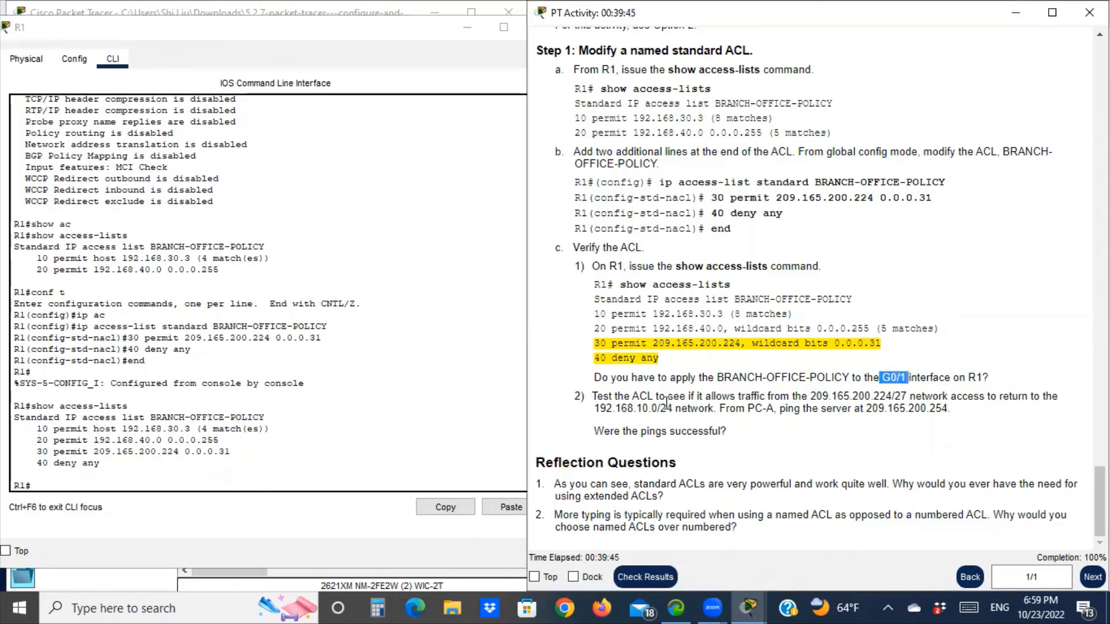
{"action": "left_click", "coordinate": [327, 32]}
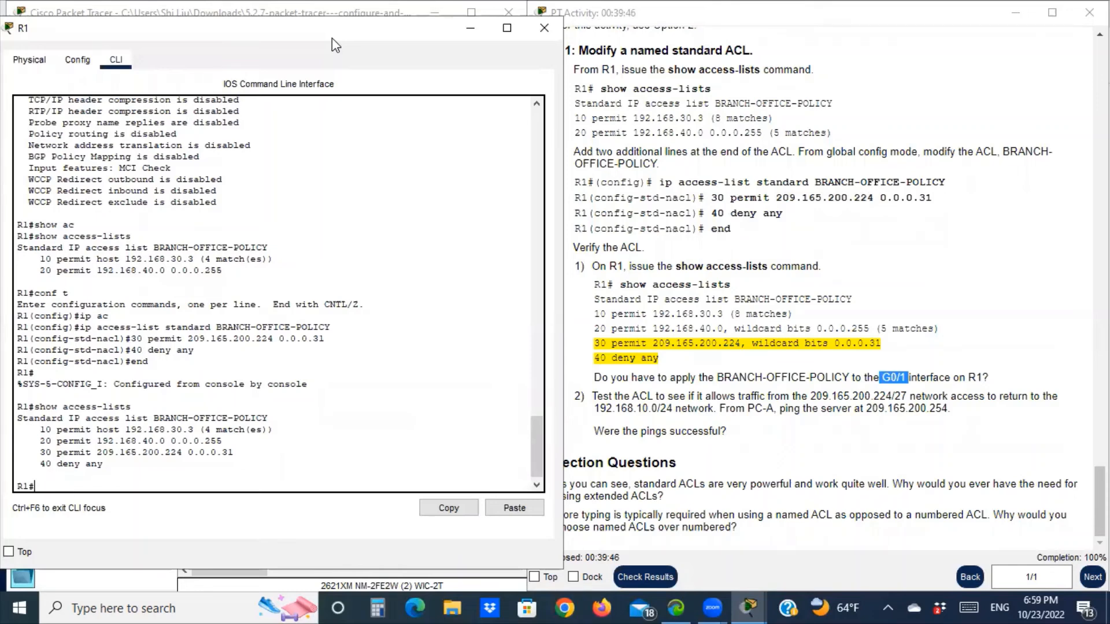
{"action": "left_click_drag", "start_coordinate": [332, 37], "coordinate": [310, 72]}
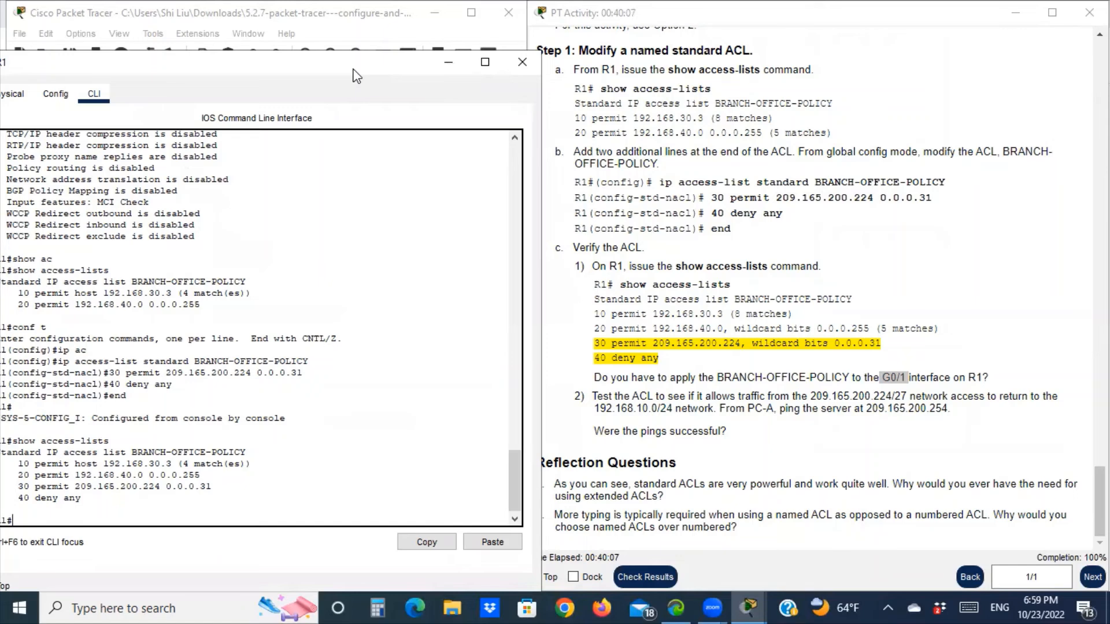
{"action": "left_click_drag", "start_coordinate": [357, 75], "coordinate": [402, 43]}
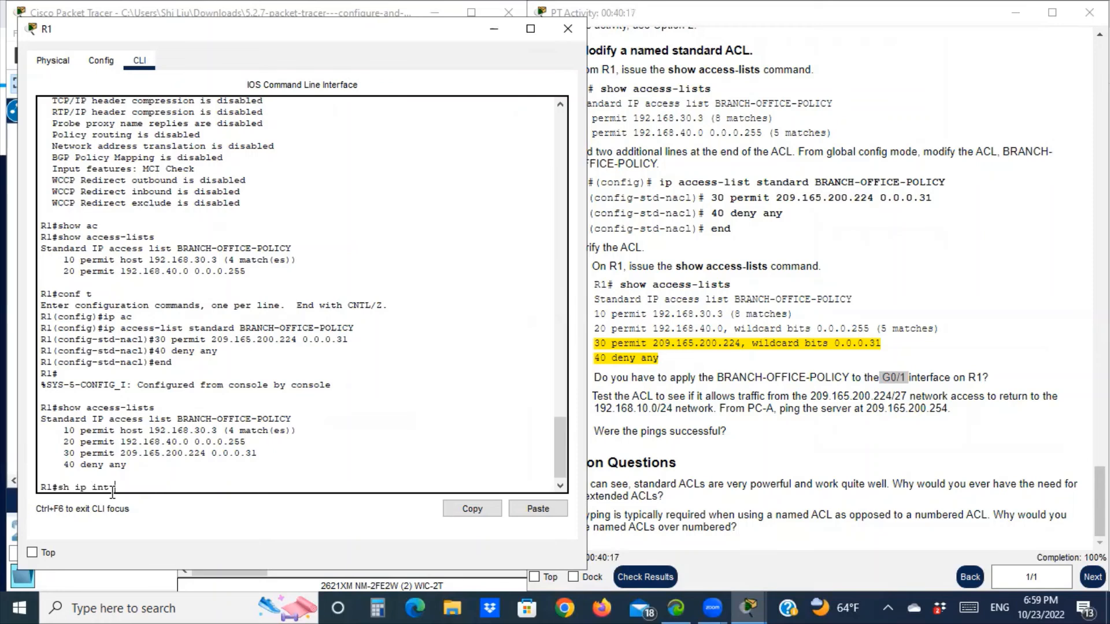
Display R1's GigabitEthernet0/0/0 IP settings with sh ip int g0/0/0, through to the end of the output.
{"action": "key", "text": "Return"}
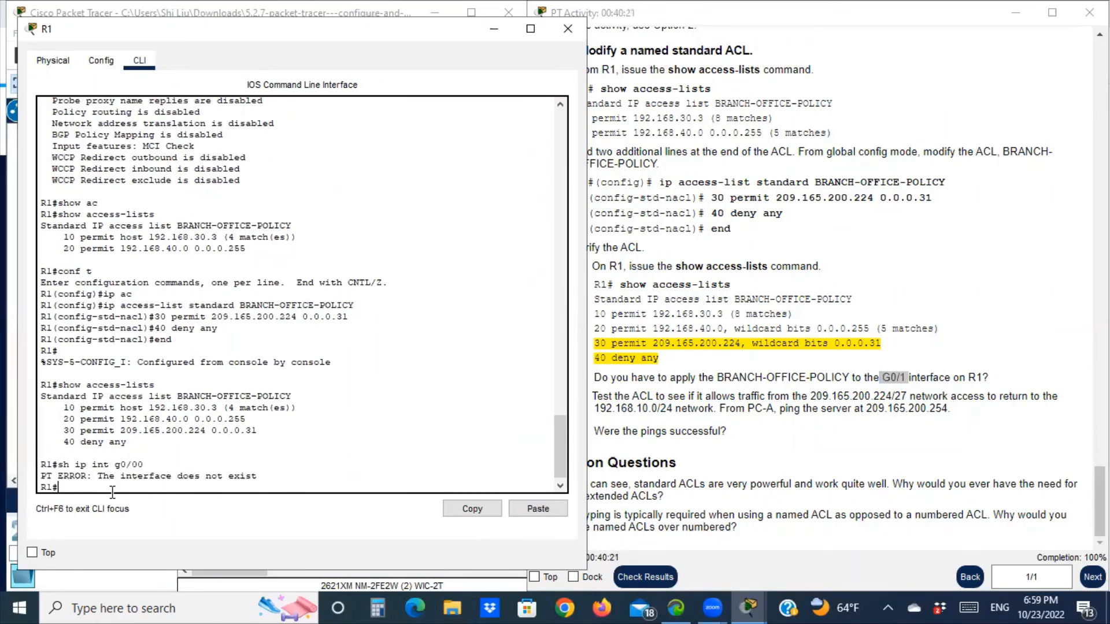
{"action": "type", "text": "sh ip int g0/0/0"}
{"action": "key", "text": "Return"}
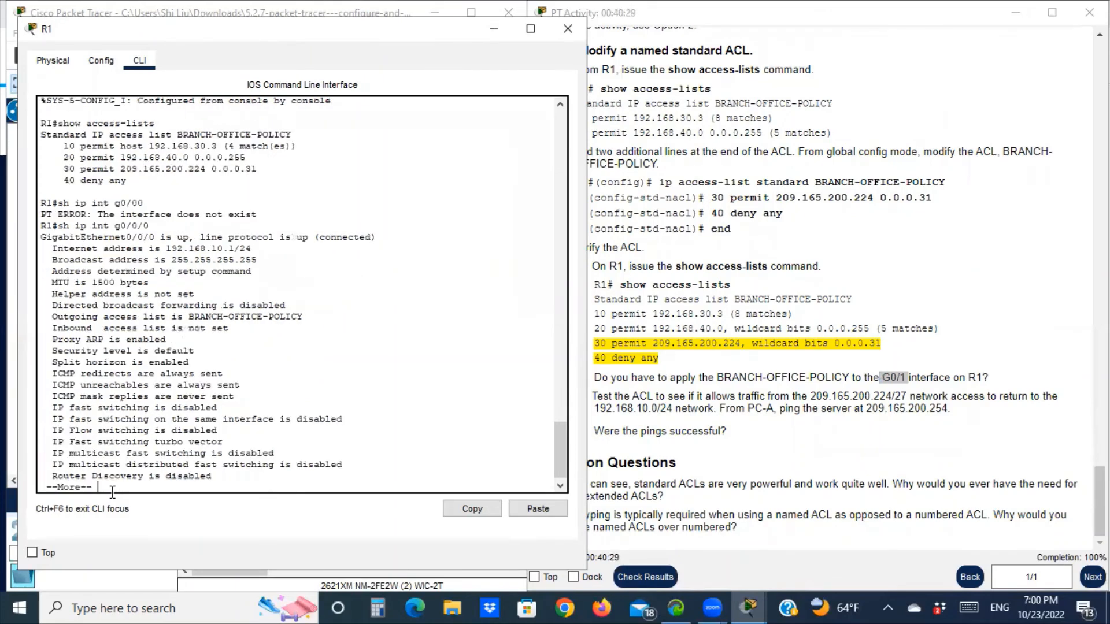
{"action": "key", "text": "space"}
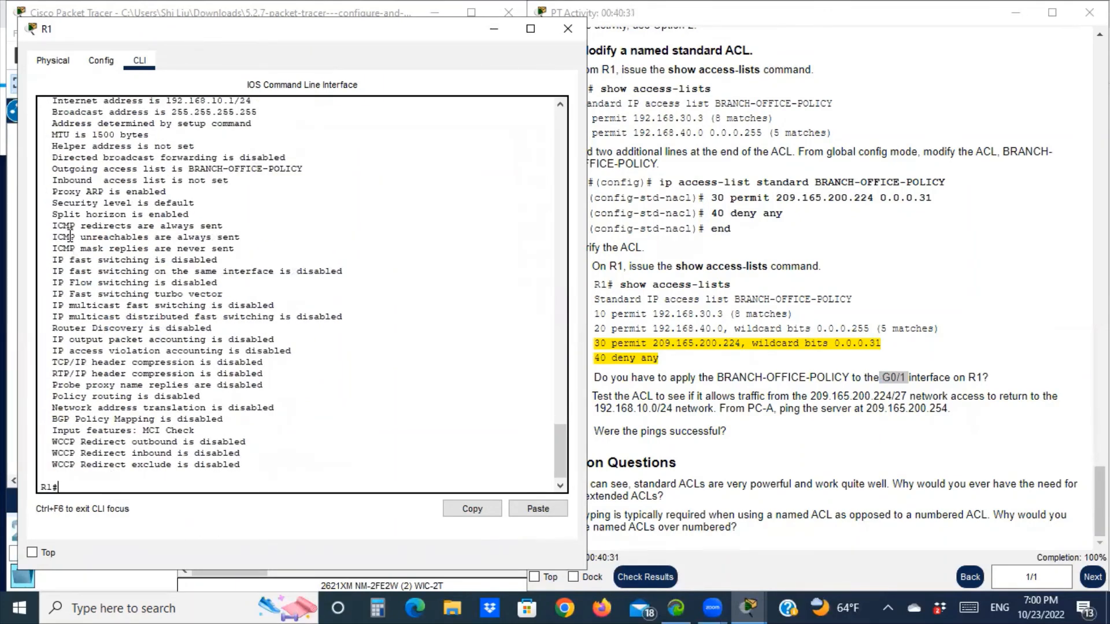
Check the outgoing access list in R1's GigabitEthernet0/0/0 output and read the instructions for testing return traffic to 192.168.10.0/24.
{"action": "scroll", "coordinate": [172, 259], "scroll_direction": "up", "scroll_amount": 3}
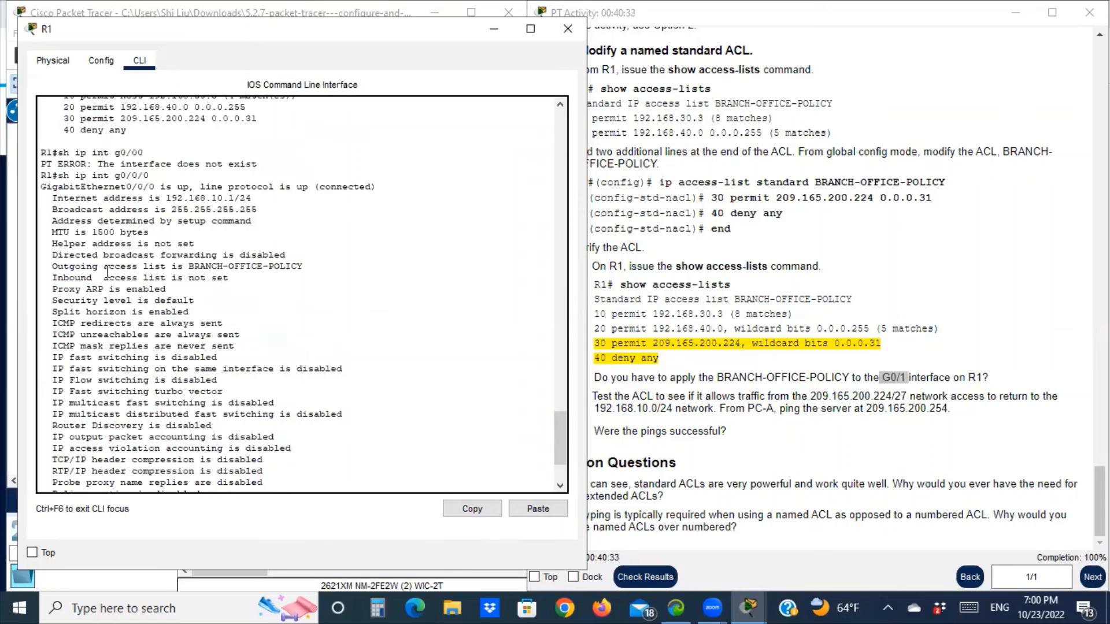
{"action": "left_click_drag", "start_coordinate": [53, 269], "coordinate": [314, 266]}
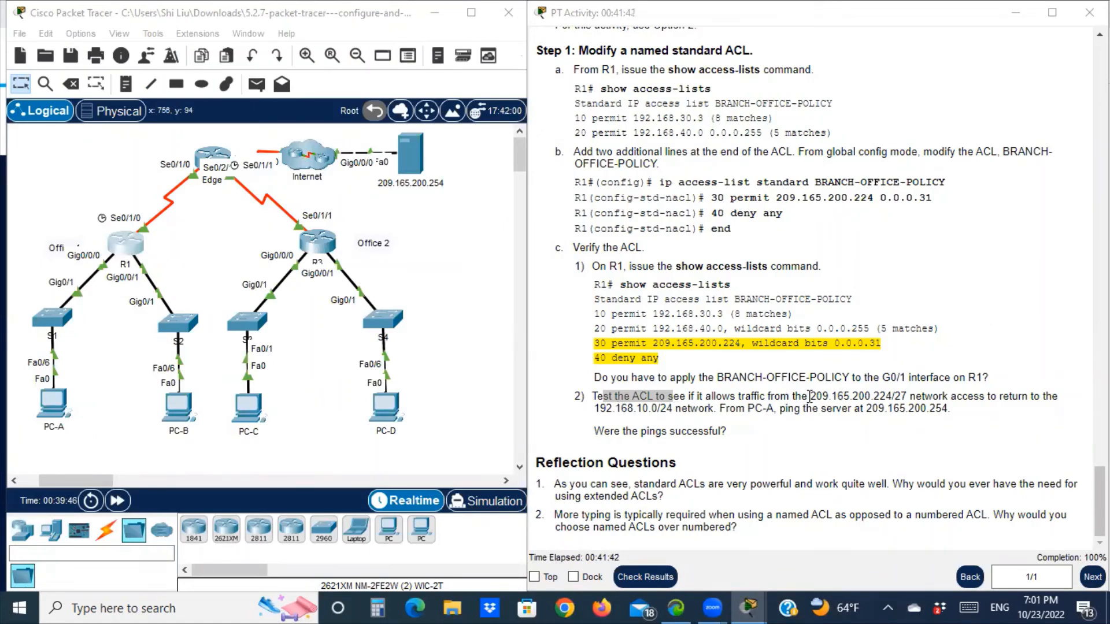
{"action": "left_click_drag", "start_coordinate": [810, 397], "coordinate": [923, 398]}
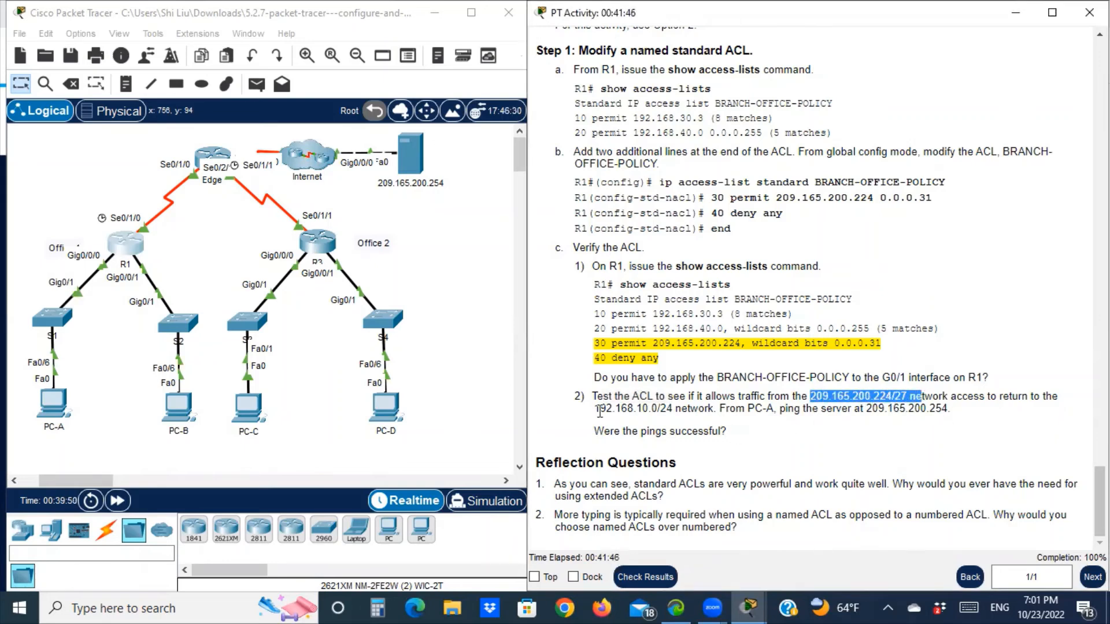
{"action": "left_click_drag", "start_coordinate": [599, 409], "coordinate": [732, 411]}
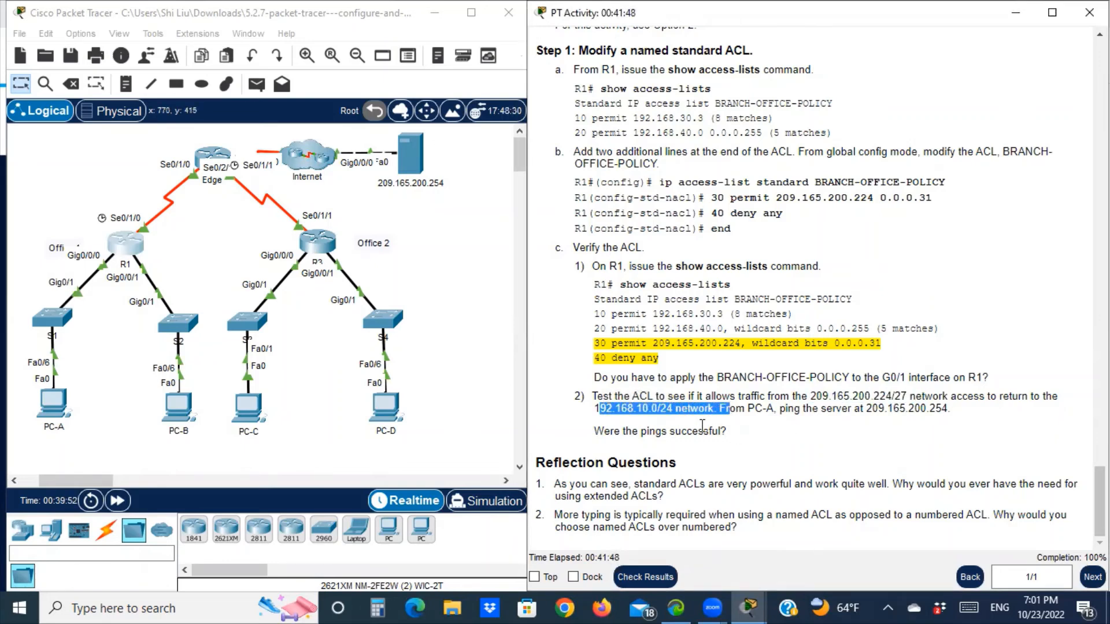
Copy the server address with its trailing period from the instructions and try to ping it from PC-A's command prompt.
{"action": "left_click", "coordinate": [71, 417]}
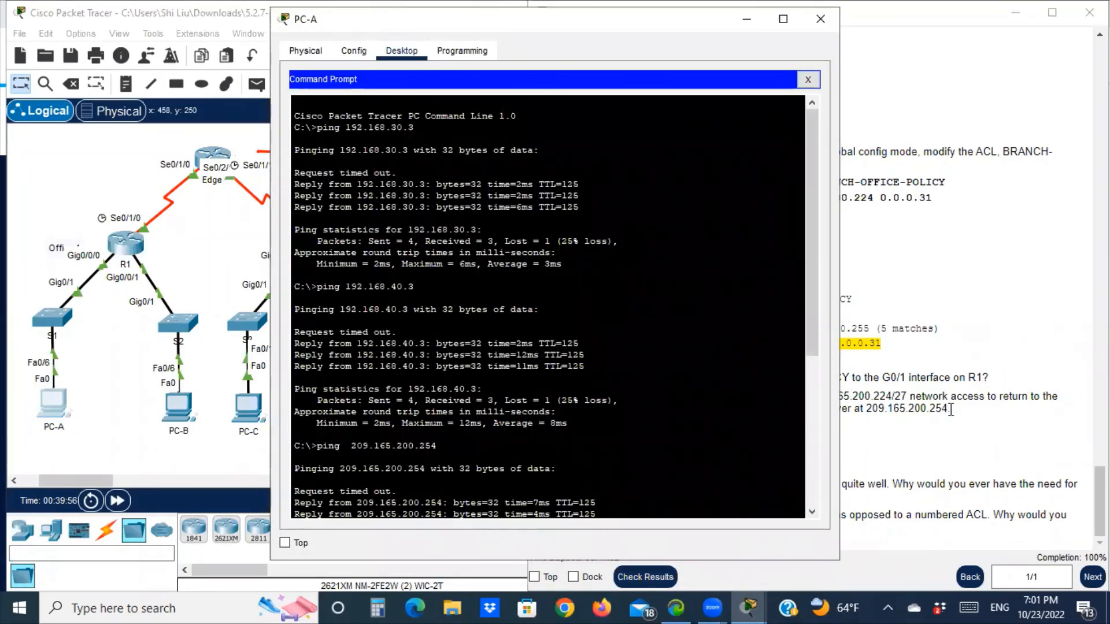
{"action": "left_click_drag", "start_coordinate": [950, 408], "coordinate": [867, 409]}
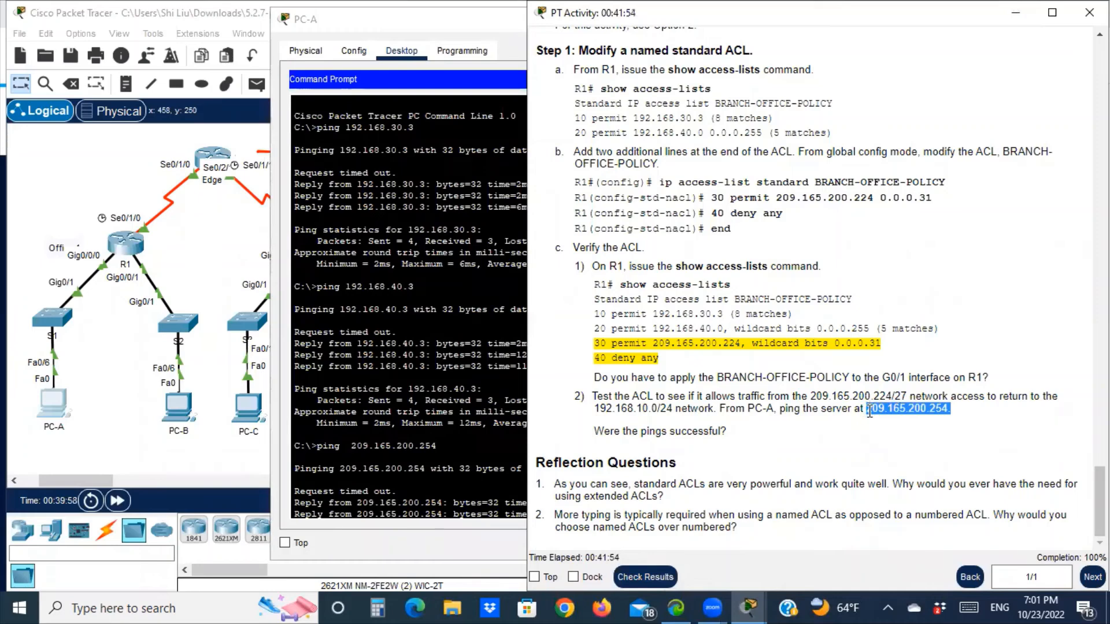
{"action": "right_click", "coordinate": [871, 410]}
{"action": "left_click", "coordinate": [917, 422]}
{"action": "left_click", "coordinate": [55, 411]}
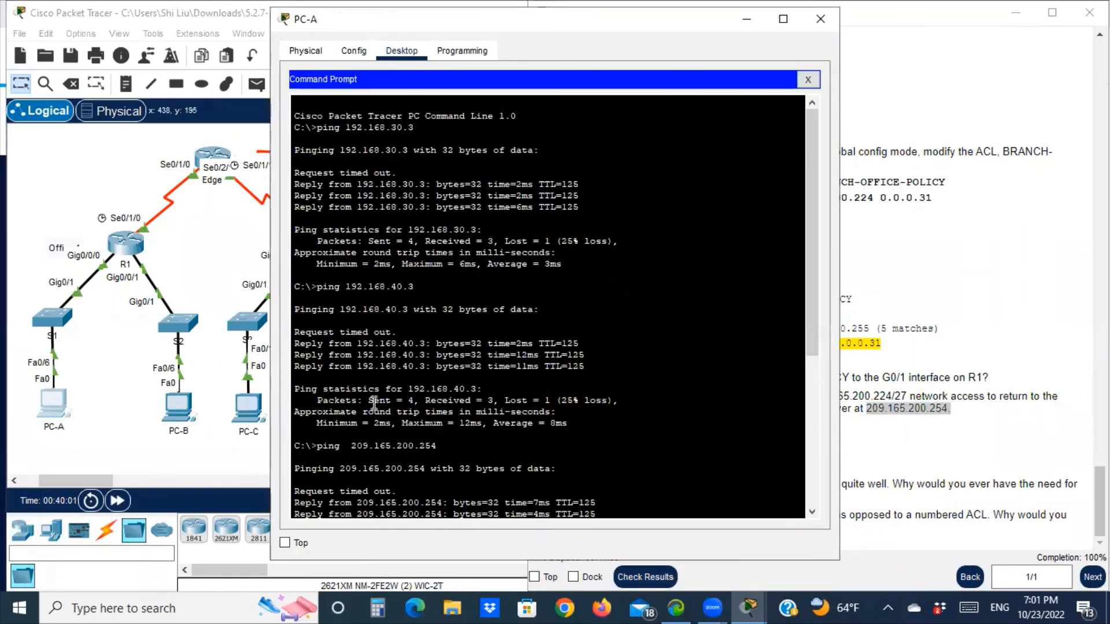
{"action": "scroll", "coordinate": [375, 405], "scroll_direction": "down", "scroll_amount": 7}
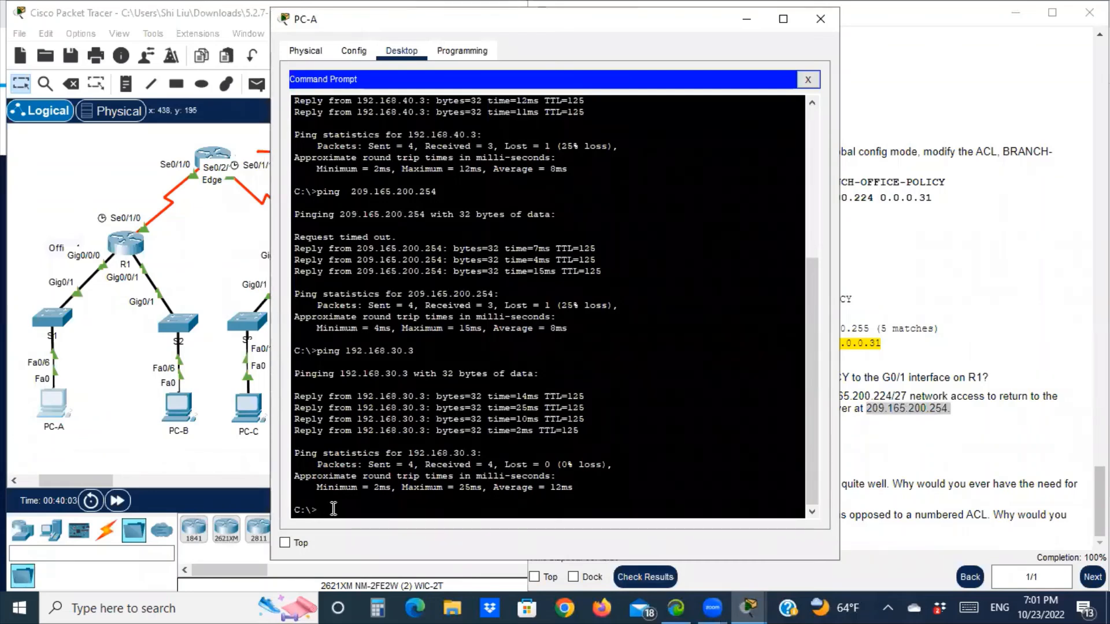
{"action": "type", "text": "ping"}
{"action": "right_click", "coordinate": [333, 509]}
{"action": "left_click", "coordinate": [371, 533]}
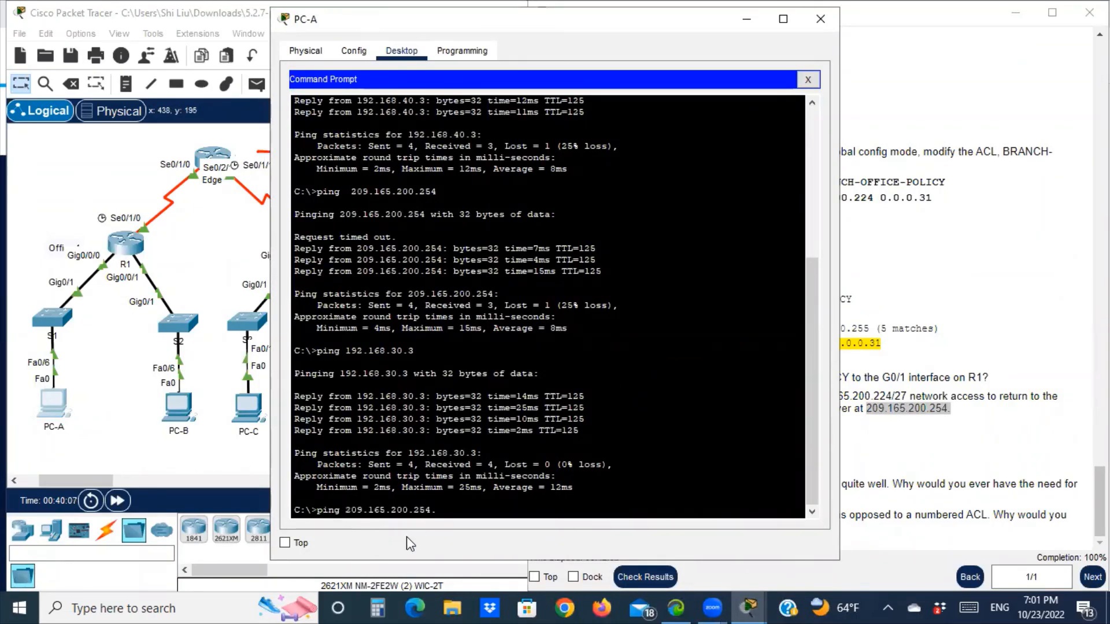
{"action": "key", "text": "Return"}
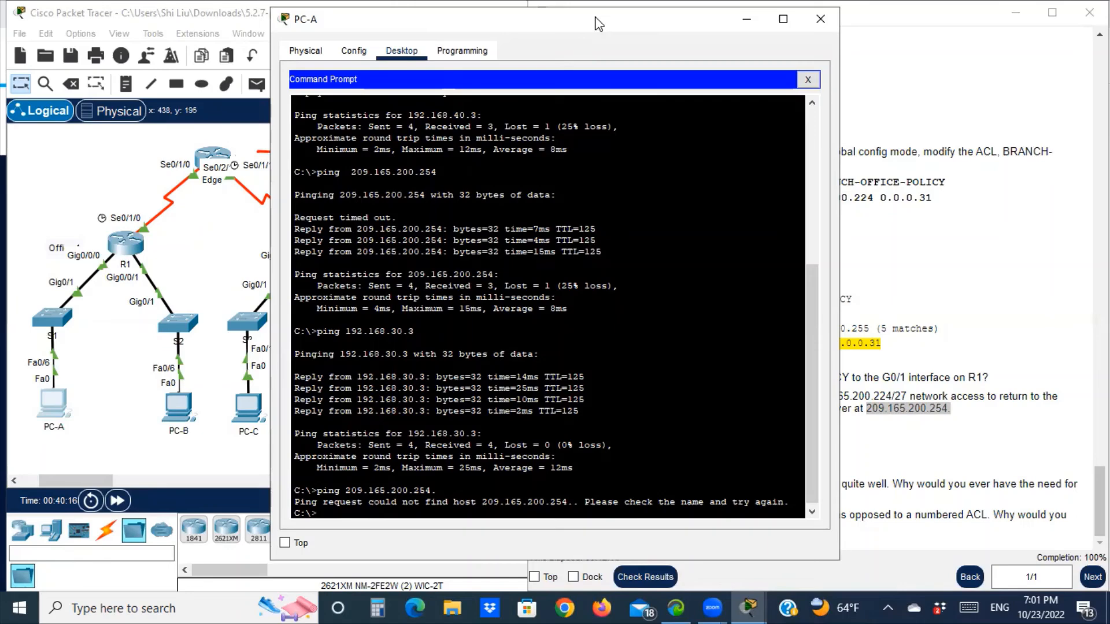
Retry the same ping command from PC-A with its window moved off the topology, and minimize the window.
{"action": "left_click_drag", "start_coordinate": [598, 23], "coordinate": [823, 42]}
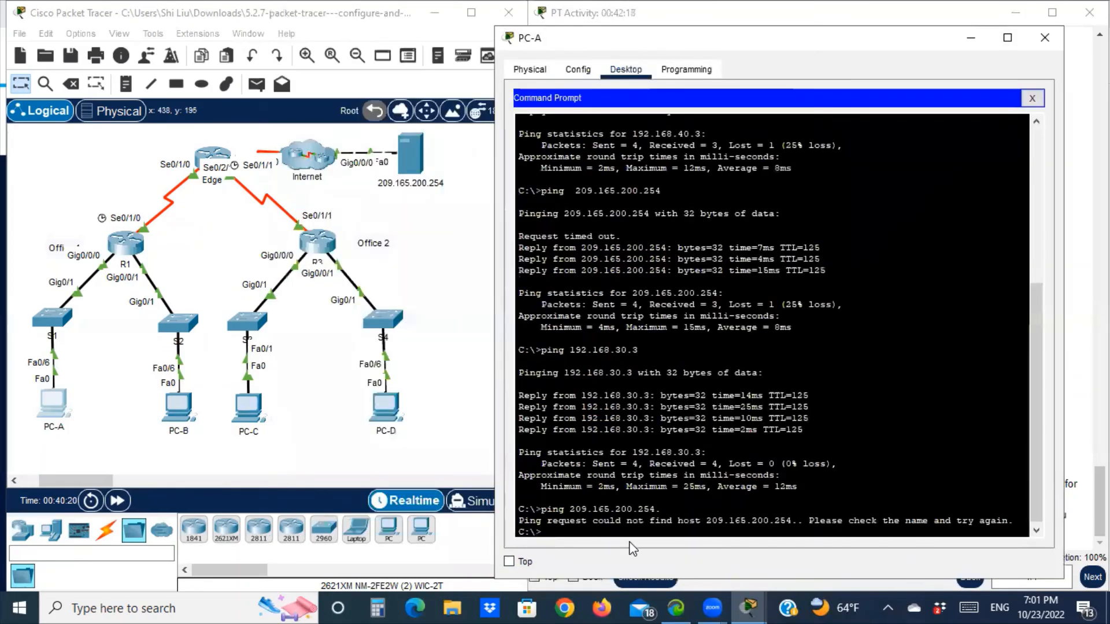
{"action": "key", "text": "Up"}
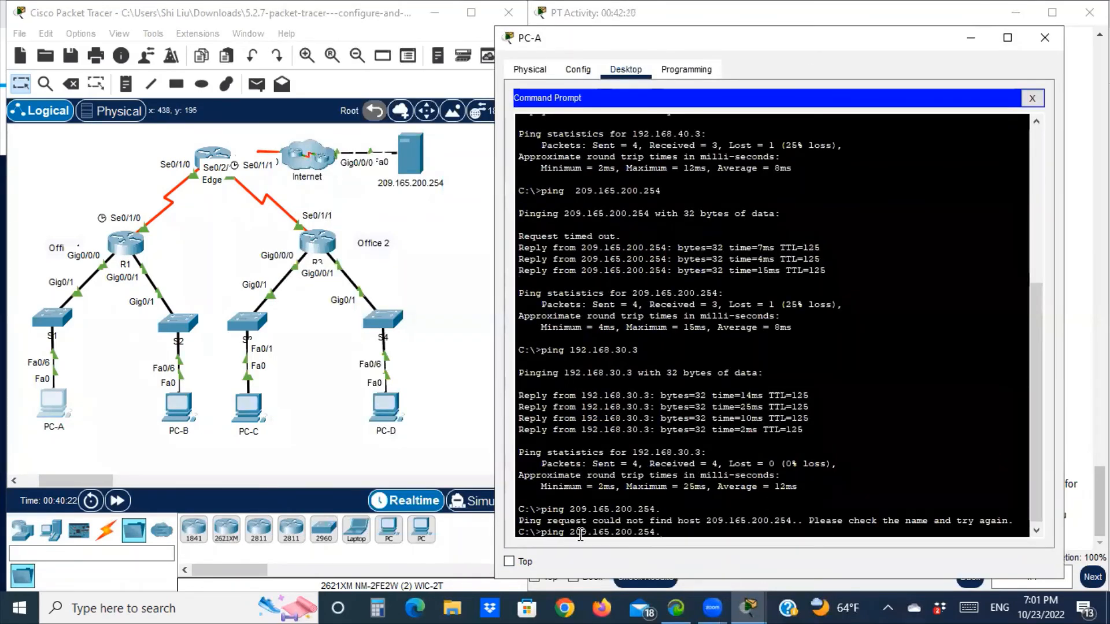
{"action": "key", "text": "Return"}
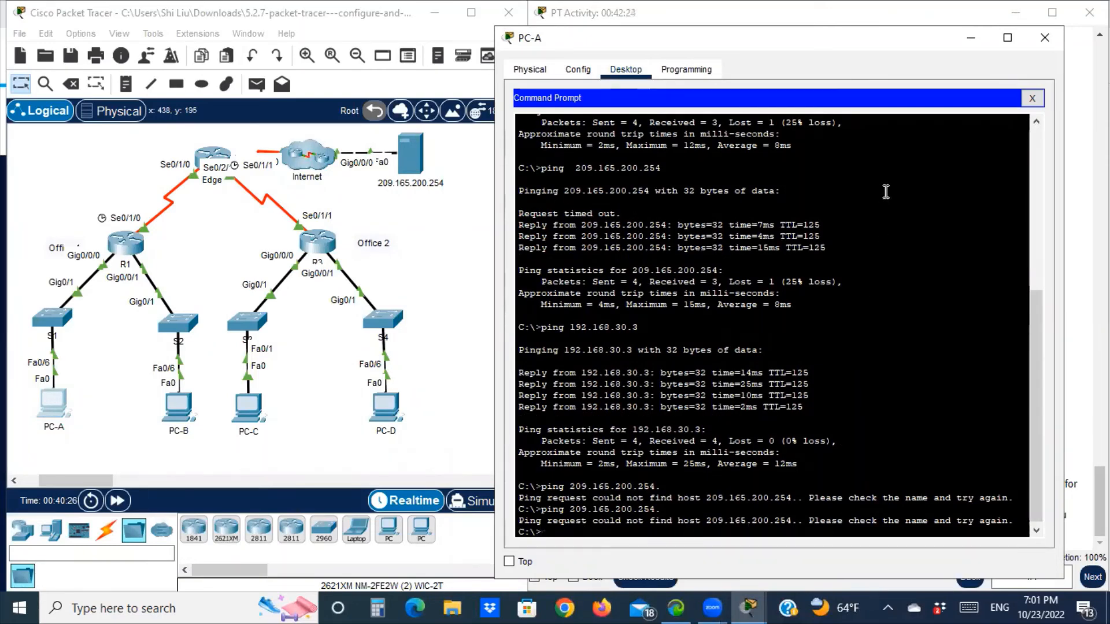
{"action": "left_click", "coordinate": [971, 40]}
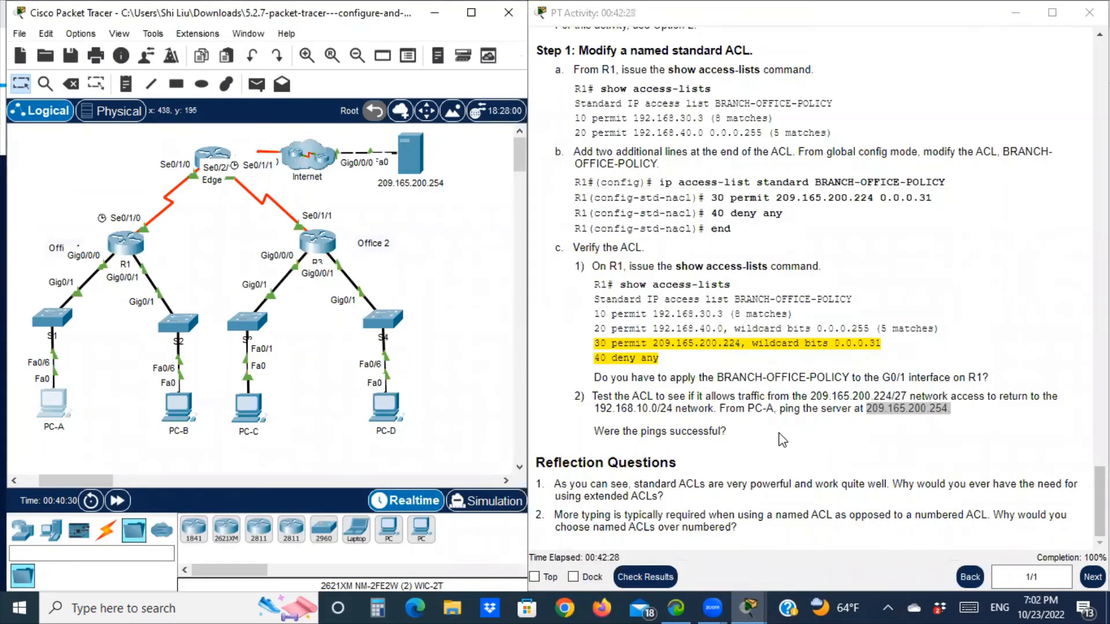
Open the command prompt on server 209.165.200.254, closing its Web Browser.
{"action": "scroll", "coordinate": [778, 432], "scroll_direction": "up", "scroll_amount": 1}
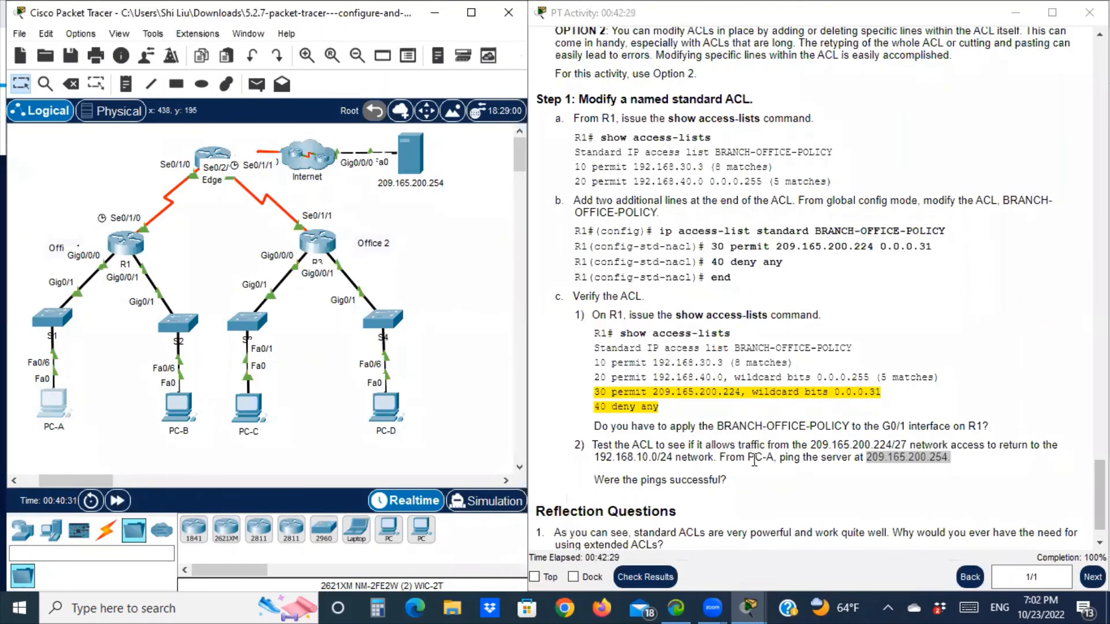
{"action": "left_click", "coordinate": [402, 157]}
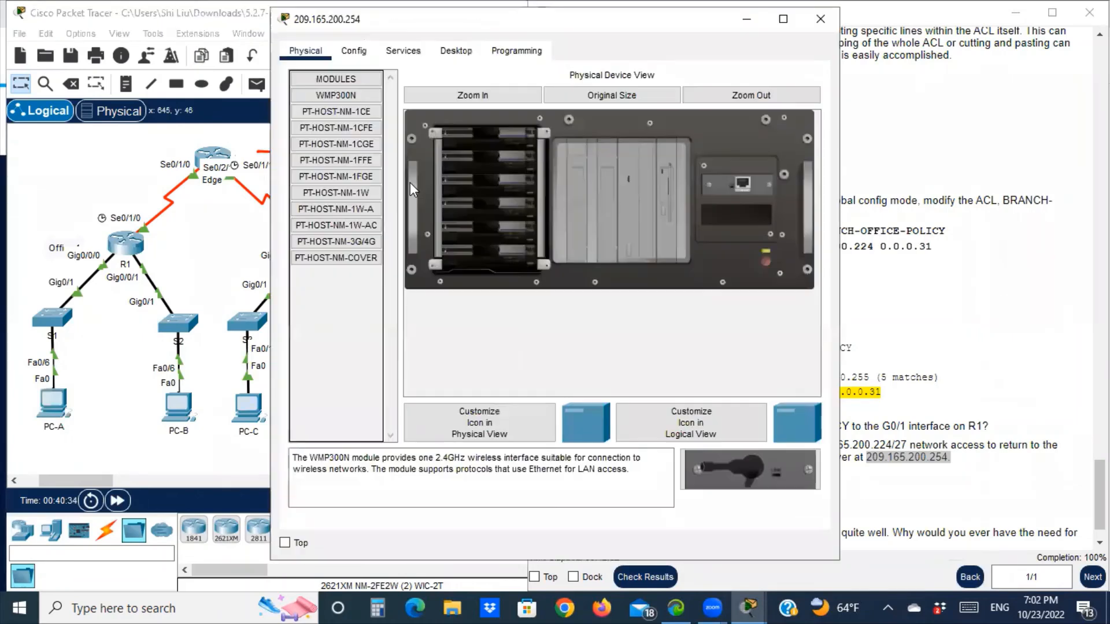
{"action": "left_click", "coordinate": [456, 51]}
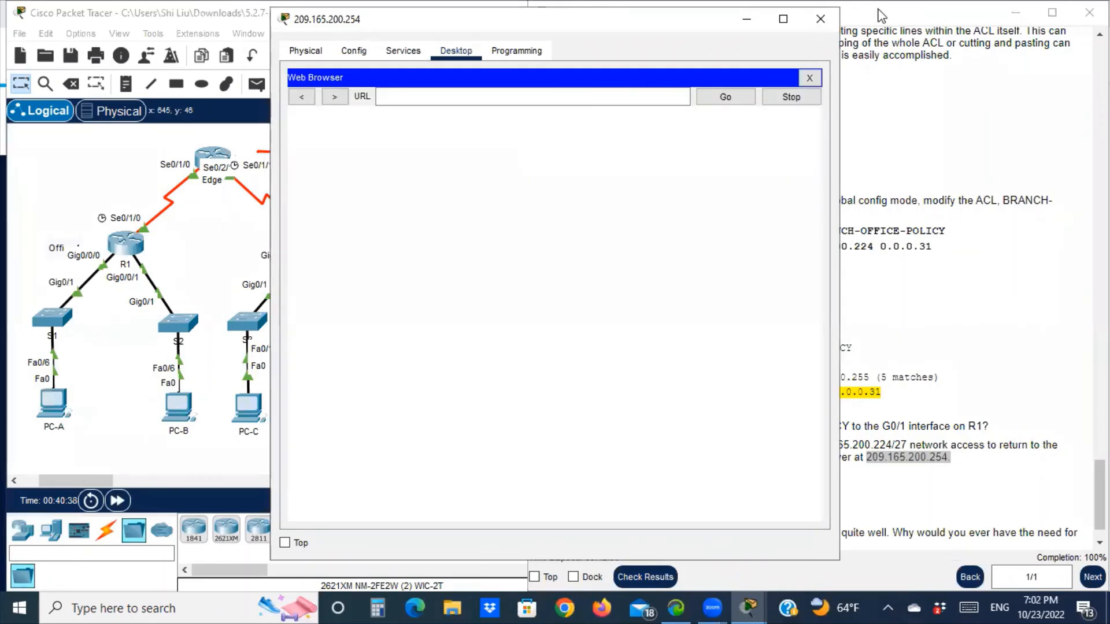
{"action": "left_click", "coordinate": [813, 79]}
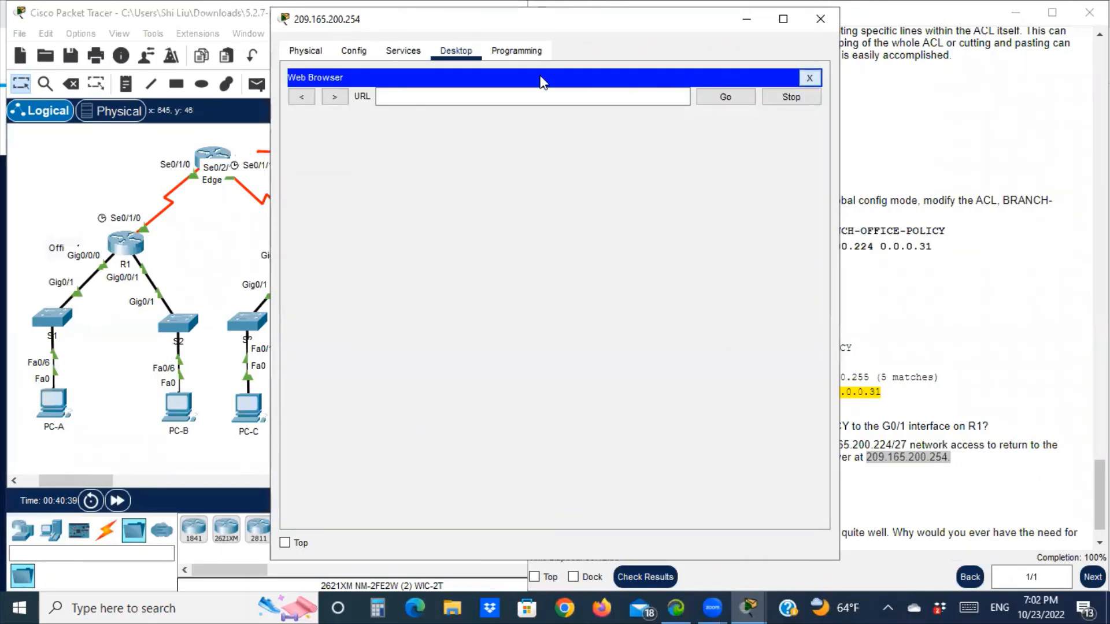
{"action": "left_click", "coordinate": [811, 79]}
{"action": "left_click", "coordinate": [564, 120]}
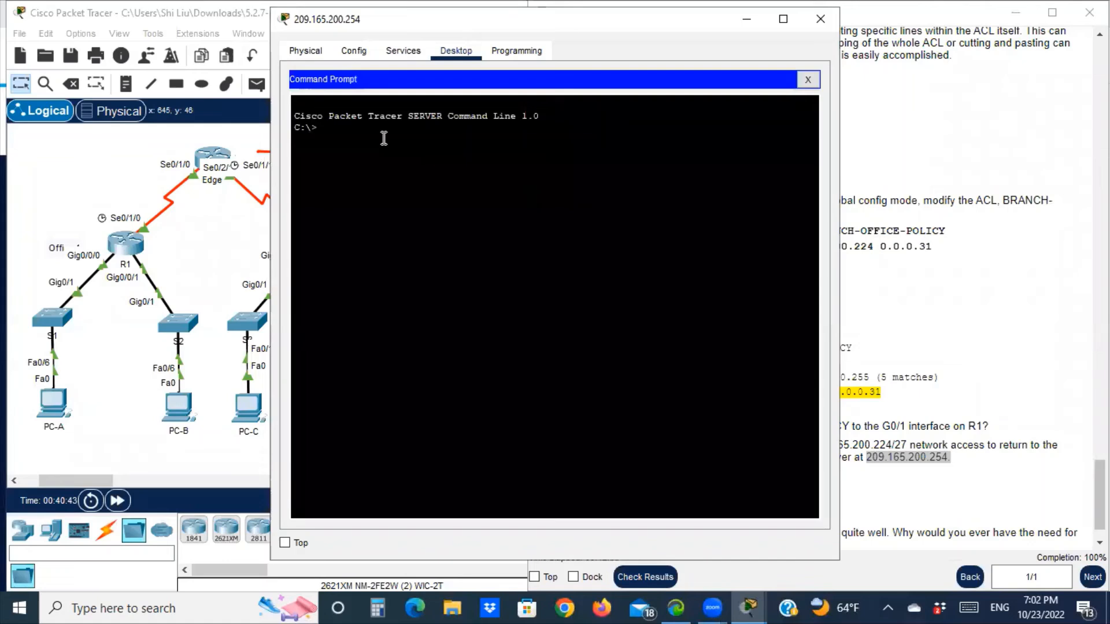
{"action": "right_click", "coordinate": [383, 137]}
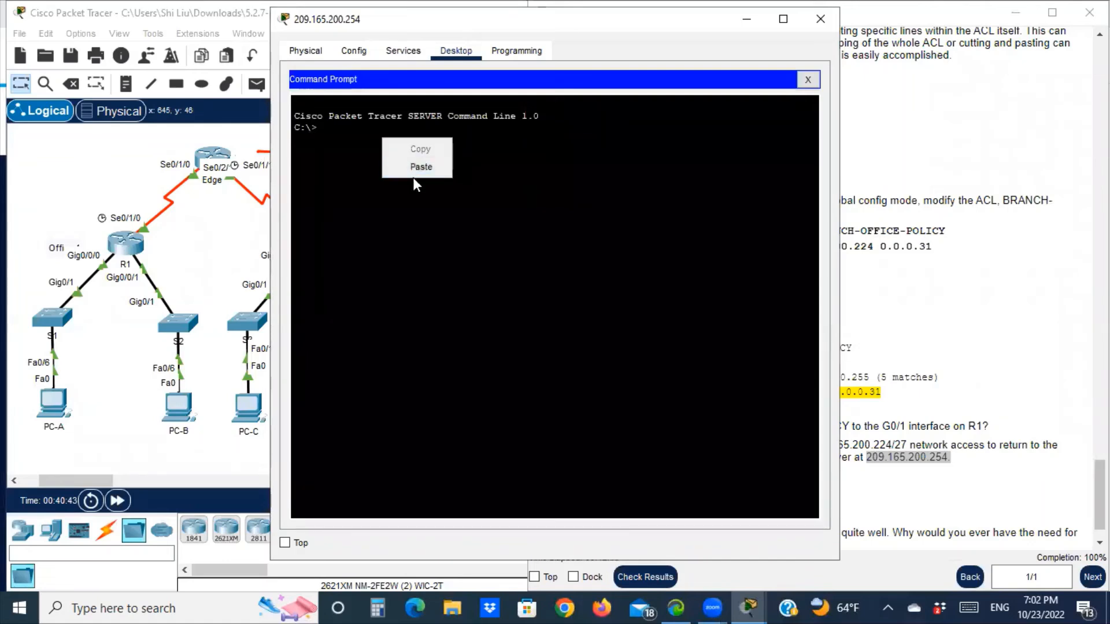
{"action": "left_click", "coordinate": [413, 165]}
{"action": "key", "text": "BackSpace"}
{"action": "key", "text": "BackSpace"}
{"action": "key", "text": "BackSpace"}
{"action": "key", "text": "BackSpace"}
{"action": "key", "text": "BackSpace"}
{"action": "key", "text": "BackSpace"}
{"action": "key", "text": "BackSpace"}
{"action": "key", "text": "BackSpace"}
{"action": "key", "text": "BackSpace"}
{"action": "key", "text": "BackSpace"}
{"action": "key", "text": "BackSpace"}
{"action": "key", "text": "BackSpace"}
{"action": "key", "text": "BackSpace"}
{"action": "key", "text": "BackSpace"}
{"action": "key", "text": "BackSpace"}
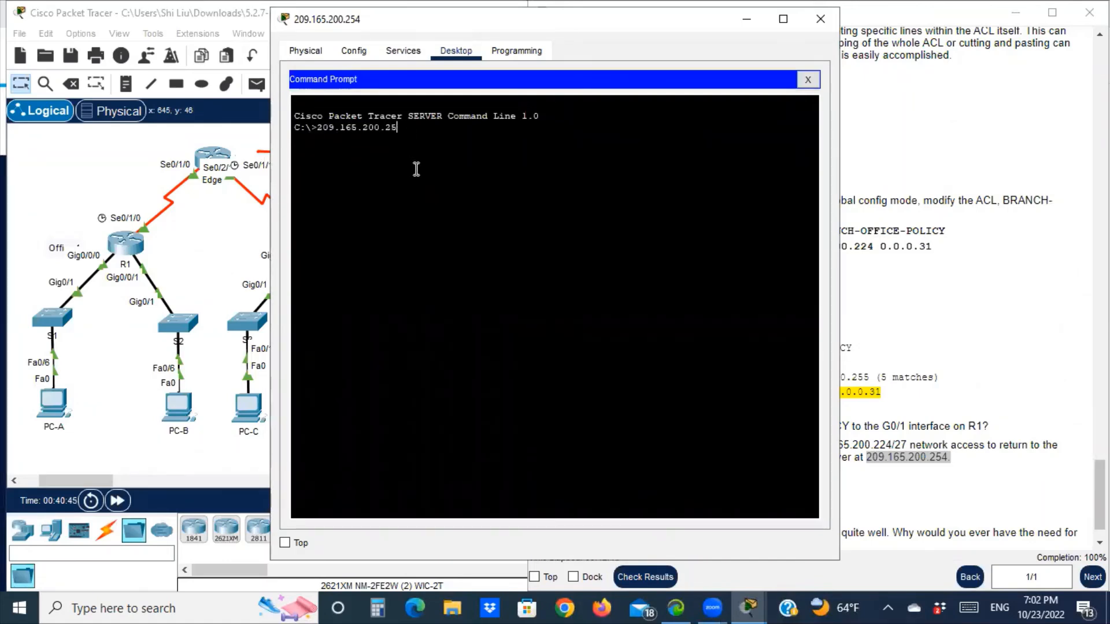
Ping 192.168.10.3 from the server's command prompt, moving the window aside and minimizing it once the ping completes.
{"action": "type", "text": "ping"}
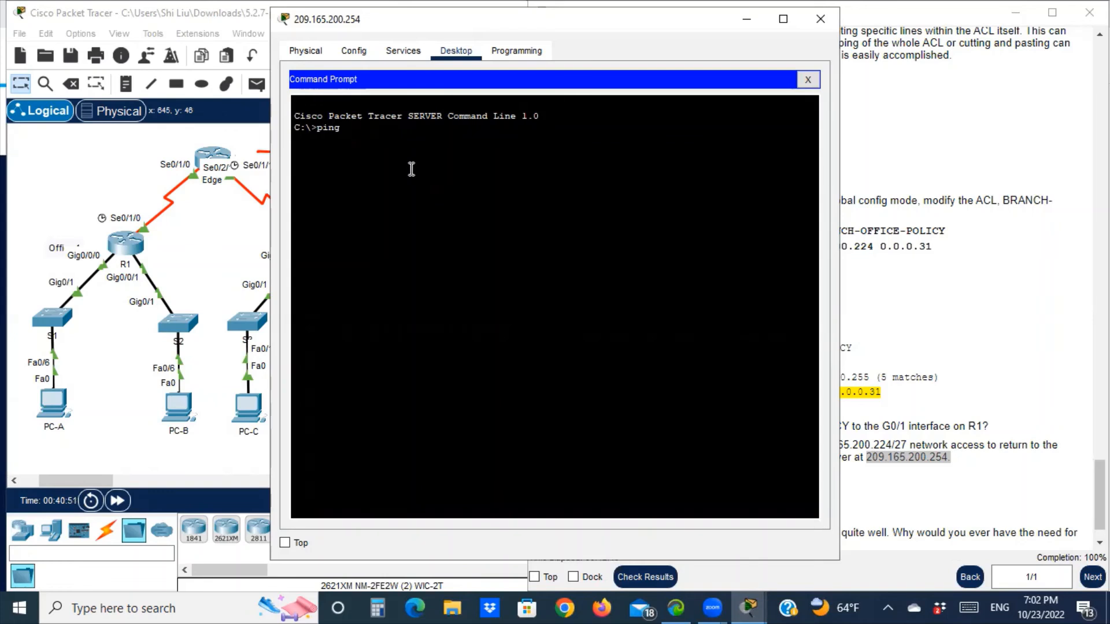
{"action": "type", "text": " 192.168.10.3"}
{"action": "key", "text": "Return"}
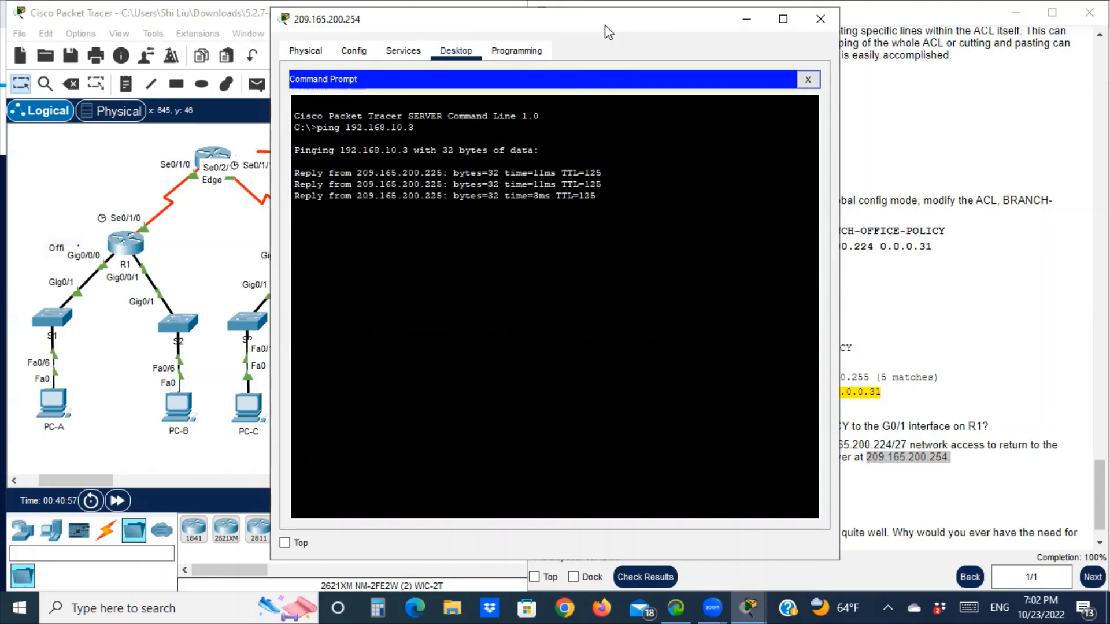
{"action": "left_click_drag", "start_coordinate": [605, 26], "coordinate": [482, 173]}
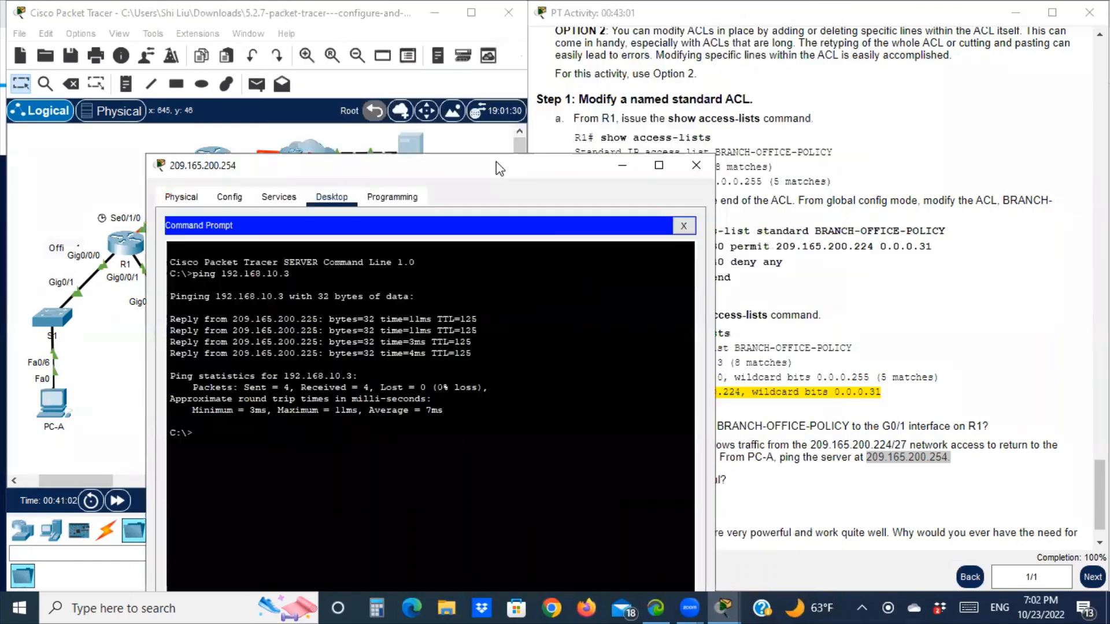
{"action": "left_click", "coordinate": [623, 167]}
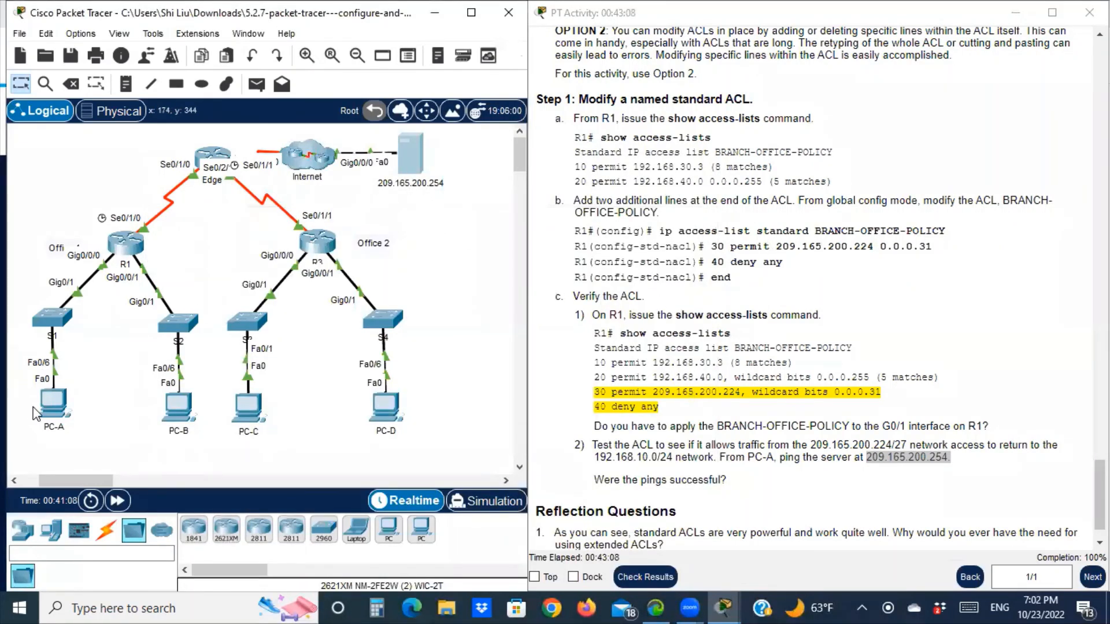
Ping the server at 209.165.200.254 from PC-A's command prompt and minimize the PC-A window.
{"action": "left_click", "coordinate": [55, 398]}
{"action": "scroll", "coordinate": [657, 447], "scroll_direction": "down", "scroll_amount": 9}
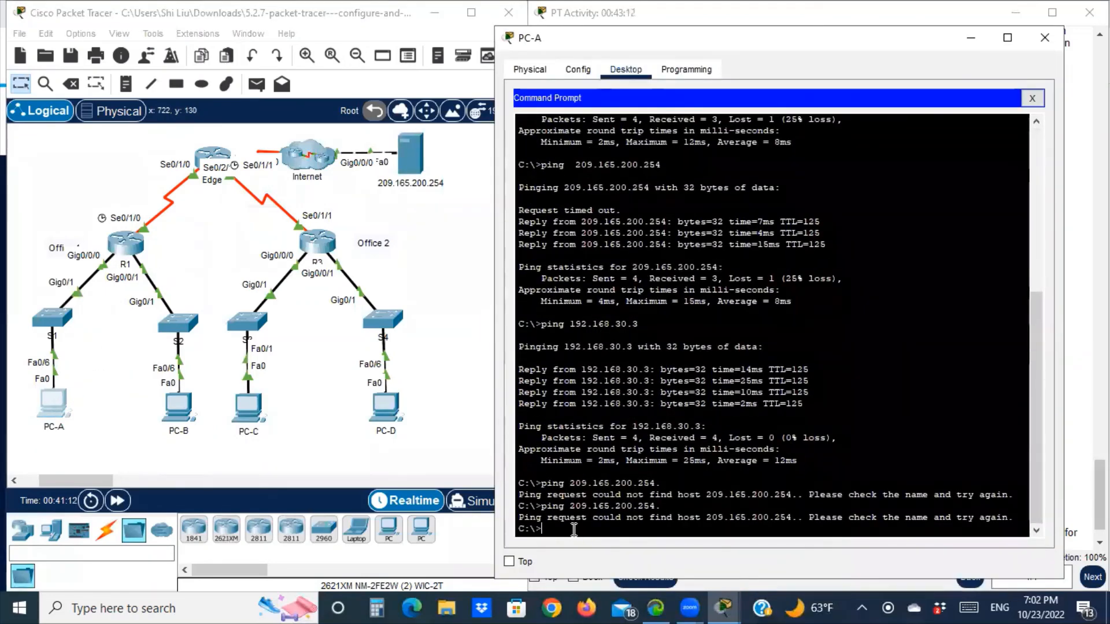
{"action": "type", "text": "ping"}
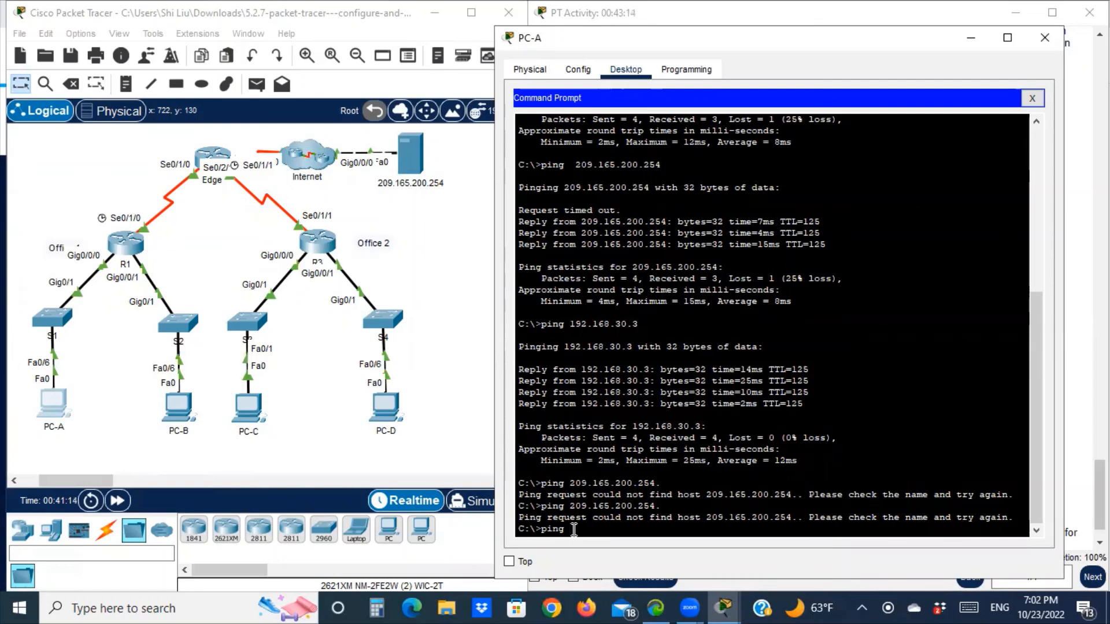
{"action": "type", "text": "10"}
{"action": "type", "text": "9.165.200.254"}
{"action": "key", "text": "Return"}
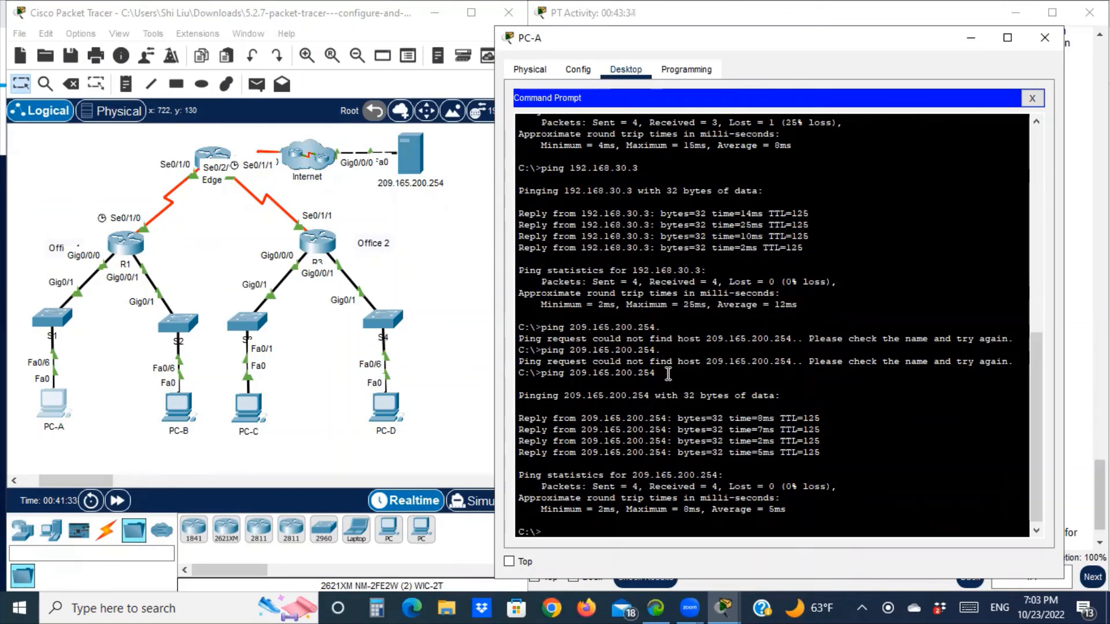
{"action": "left_click", "coordinate": [971, 38]}
Read the instructions' question on whether the pings were successful, and return to Parts 1 and 2 of the lab instructions.
{"action": "scroll", "coordinate": [669, 553], "scroll_direction": "down", "scroll_amount": 1}
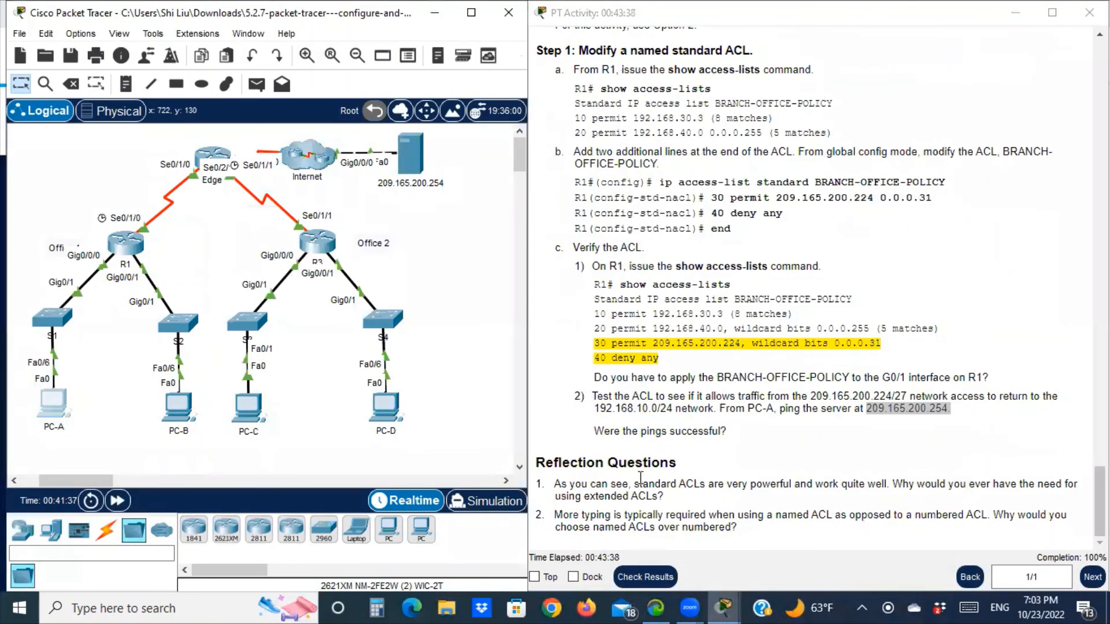
{"action": "left_click", "coordinate": [603, 431]}
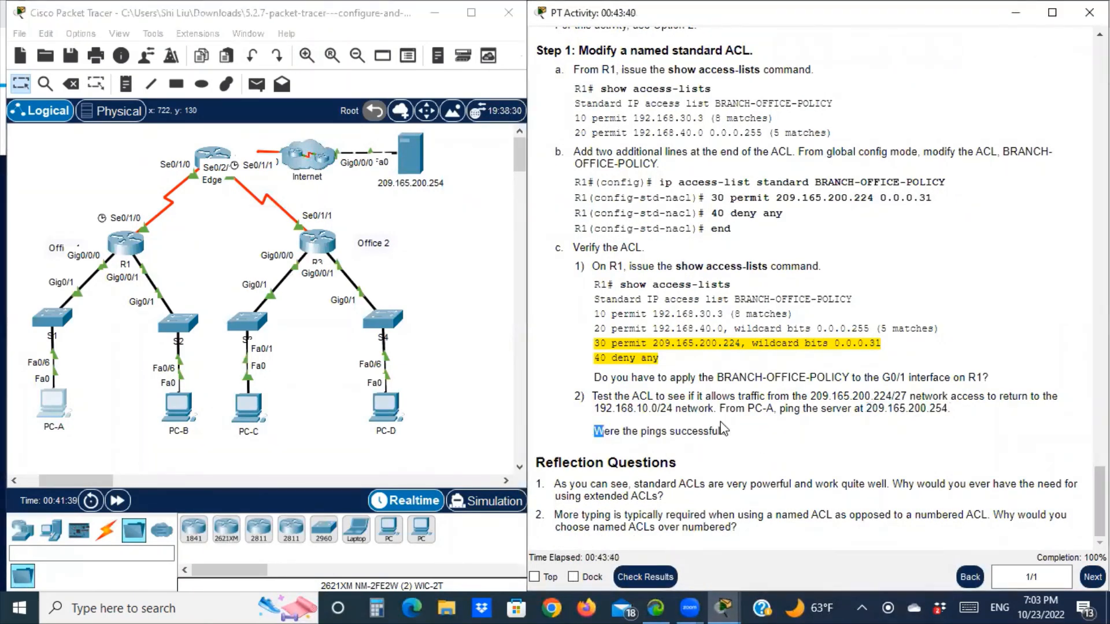
{"action": "left_click_drag", "start_coordinate": [603, 431], "coordinate": [727, 431]}
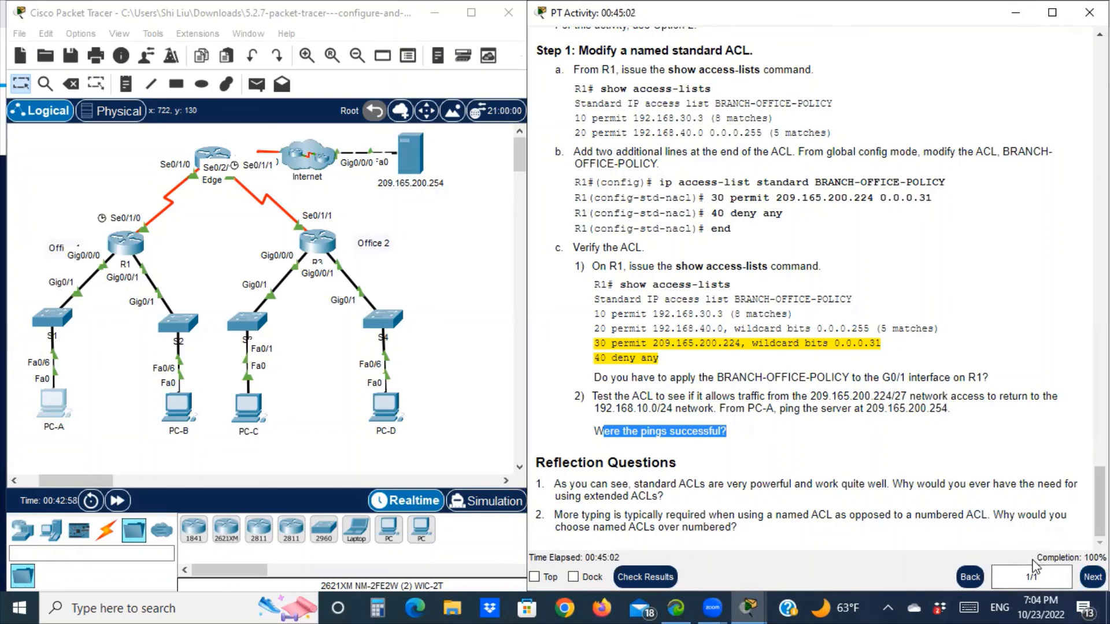
{"action": "scroll", "coordinate": [809, 297], "scroll_direction": "up", "scroll_amount": 15}
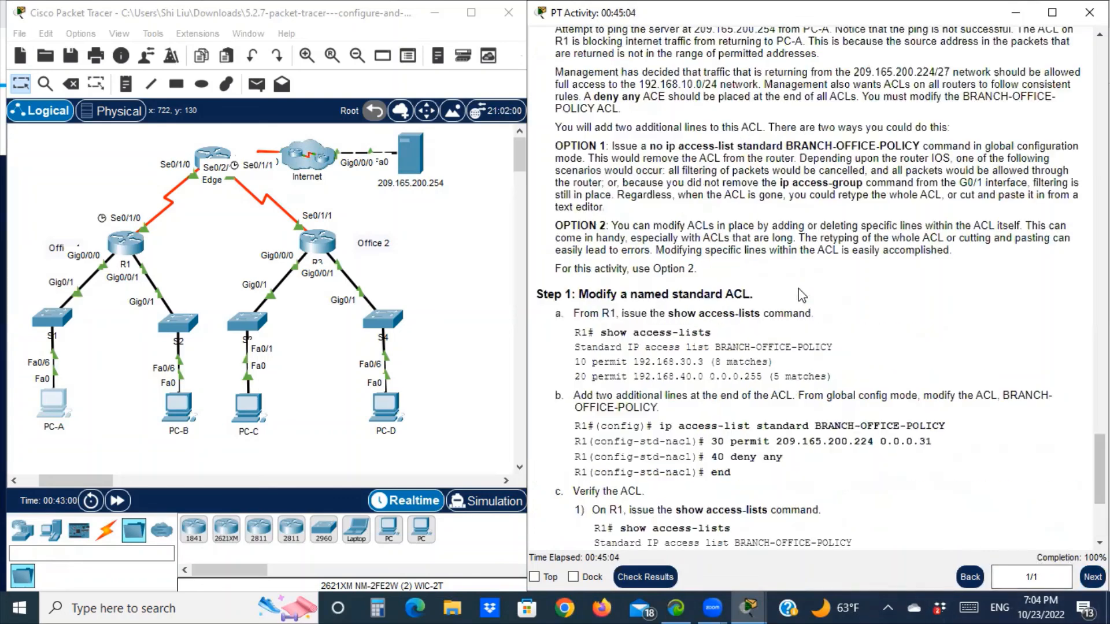
{"action": "scroll", "coordinate": [838, 308], "scroll_direction": "up", "scroll_amount": 20}
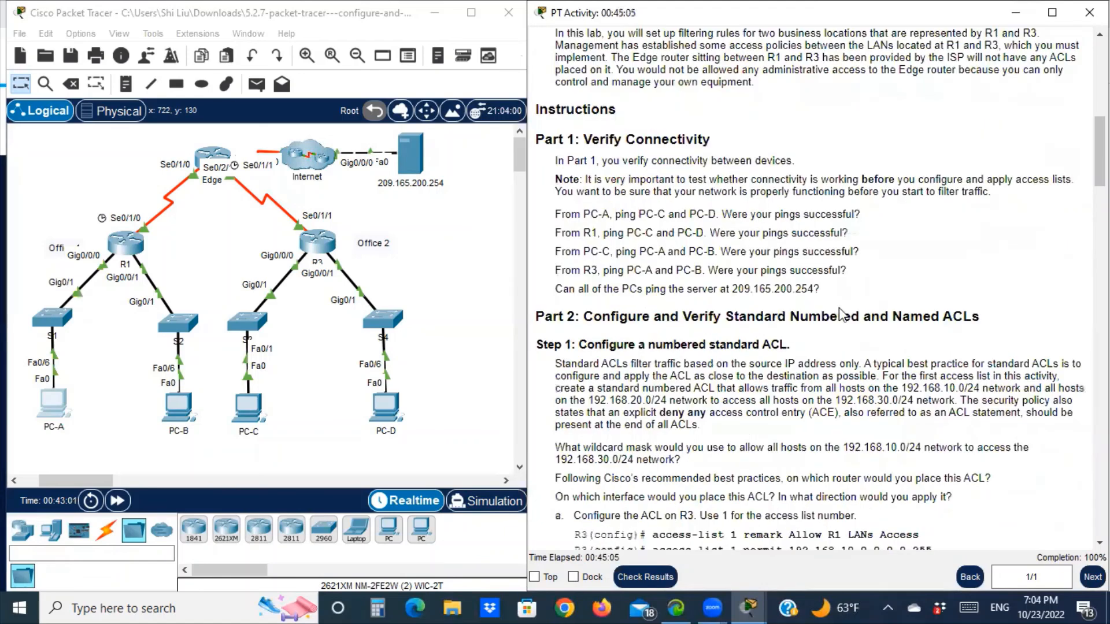